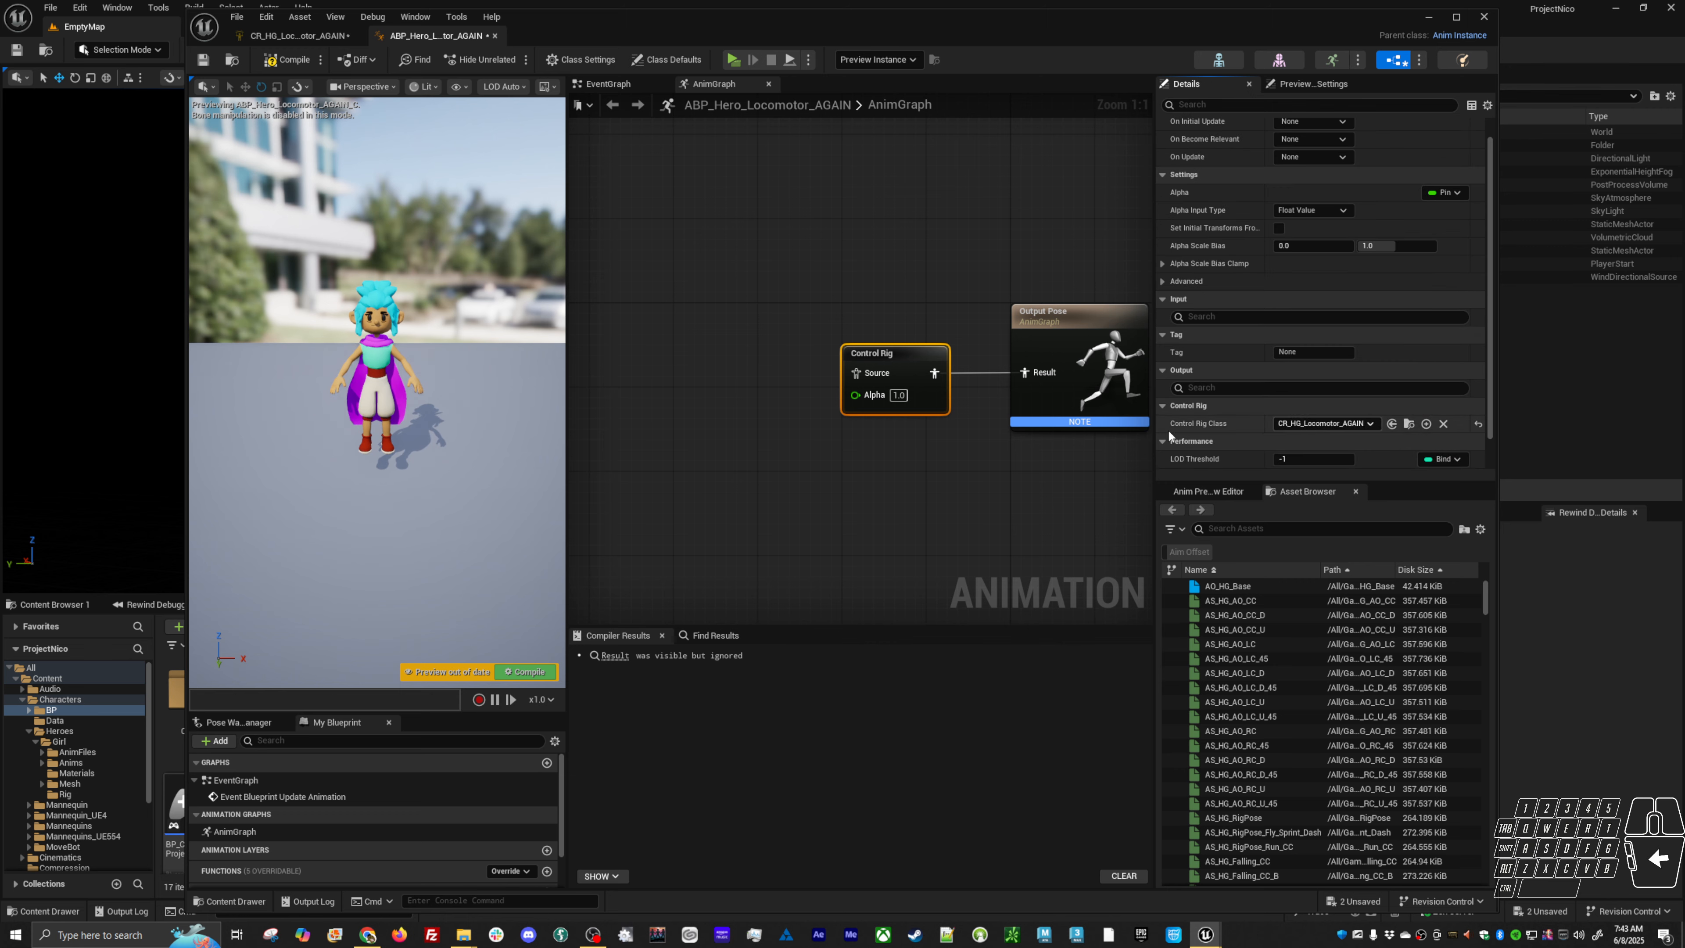
Compile and save the ABP_Hero_Locomotor_AGAIN animation blueprint, and save the CR_HG_Locomotor_AGAIN control rig
{"action": "left_click", "coordinate": [287, 59]}
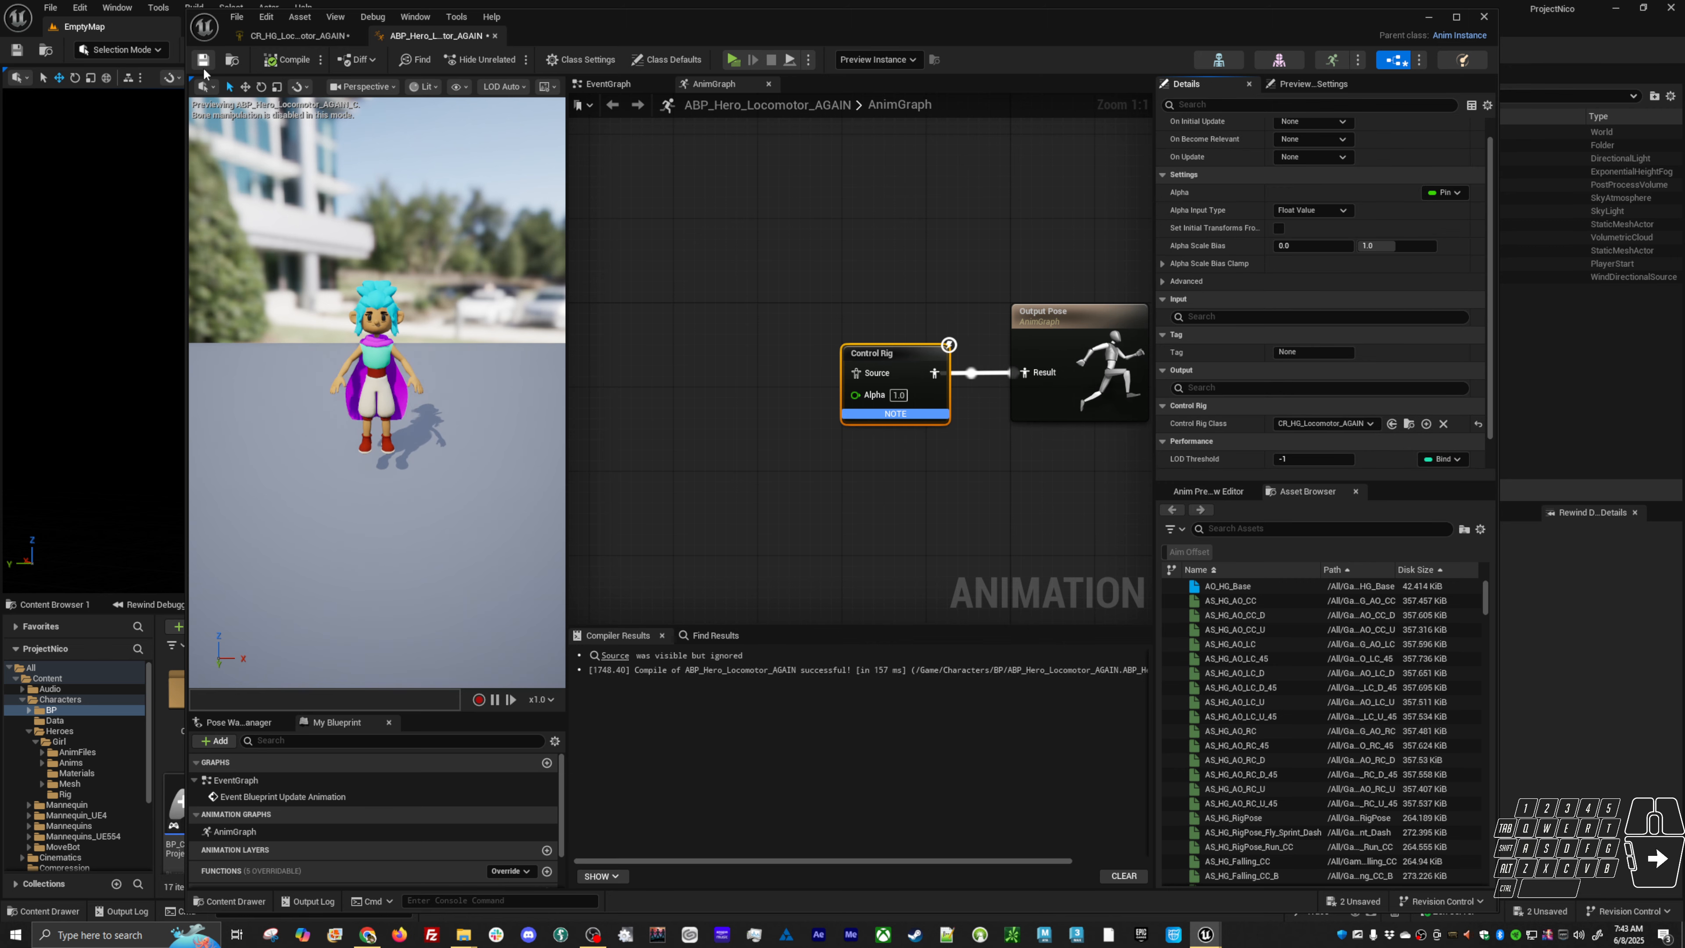
{"action": "left_click", "coordinate": [296, 35]}
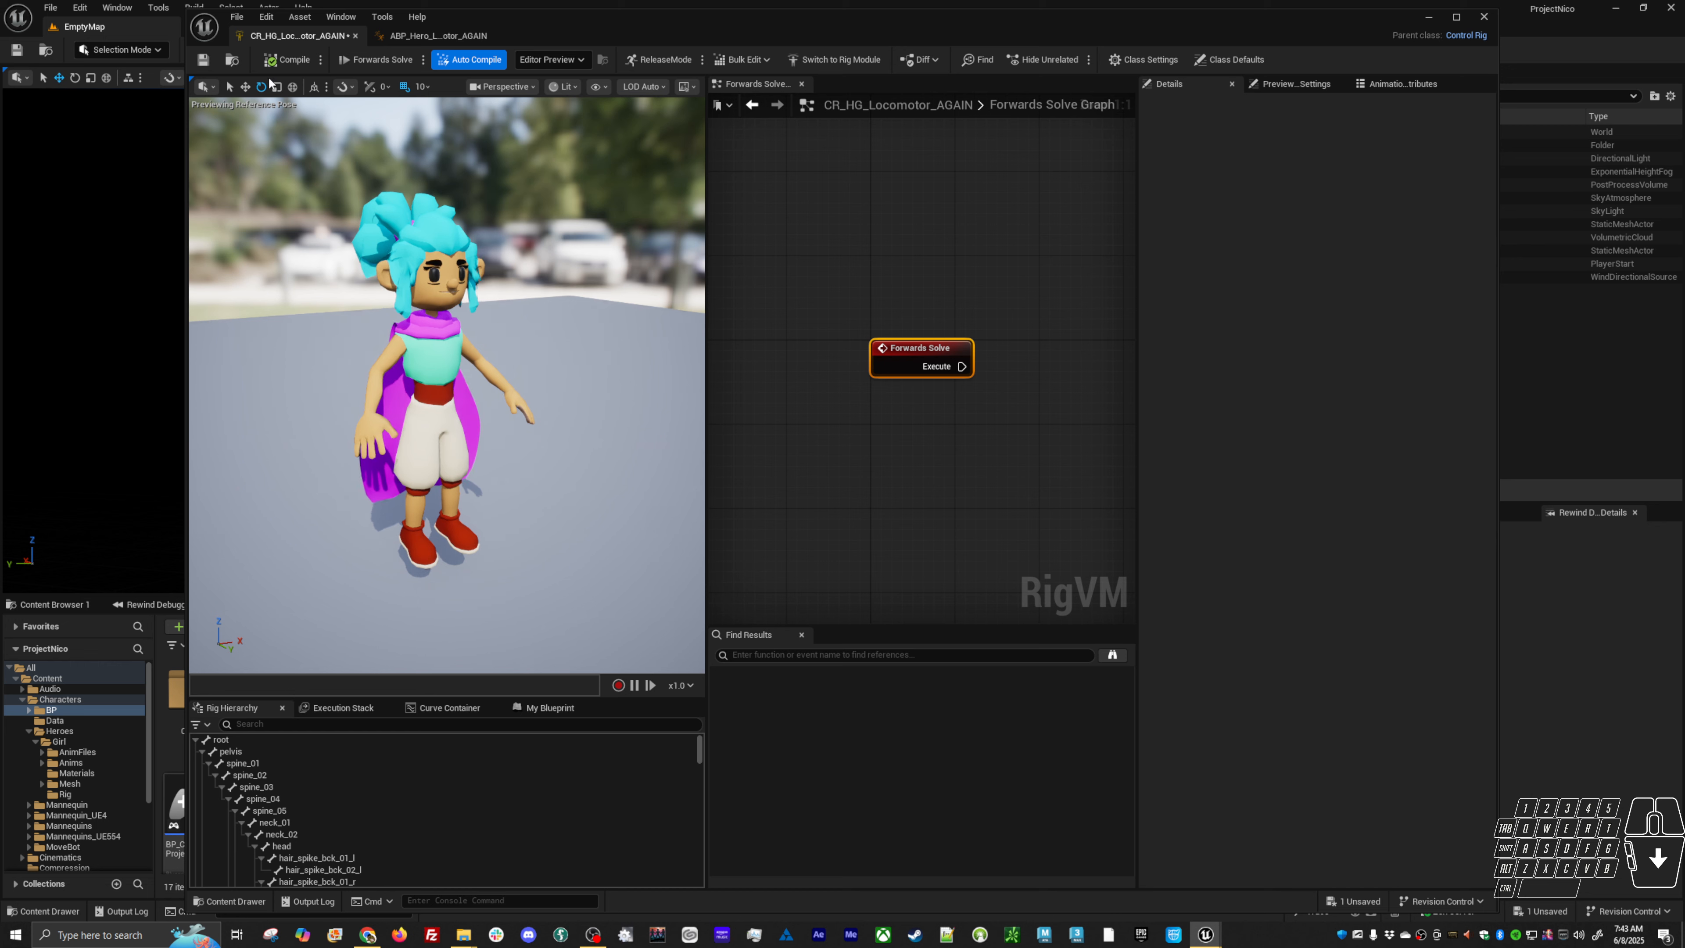
{"action": "left_click", "coordinate": [203, 60]}
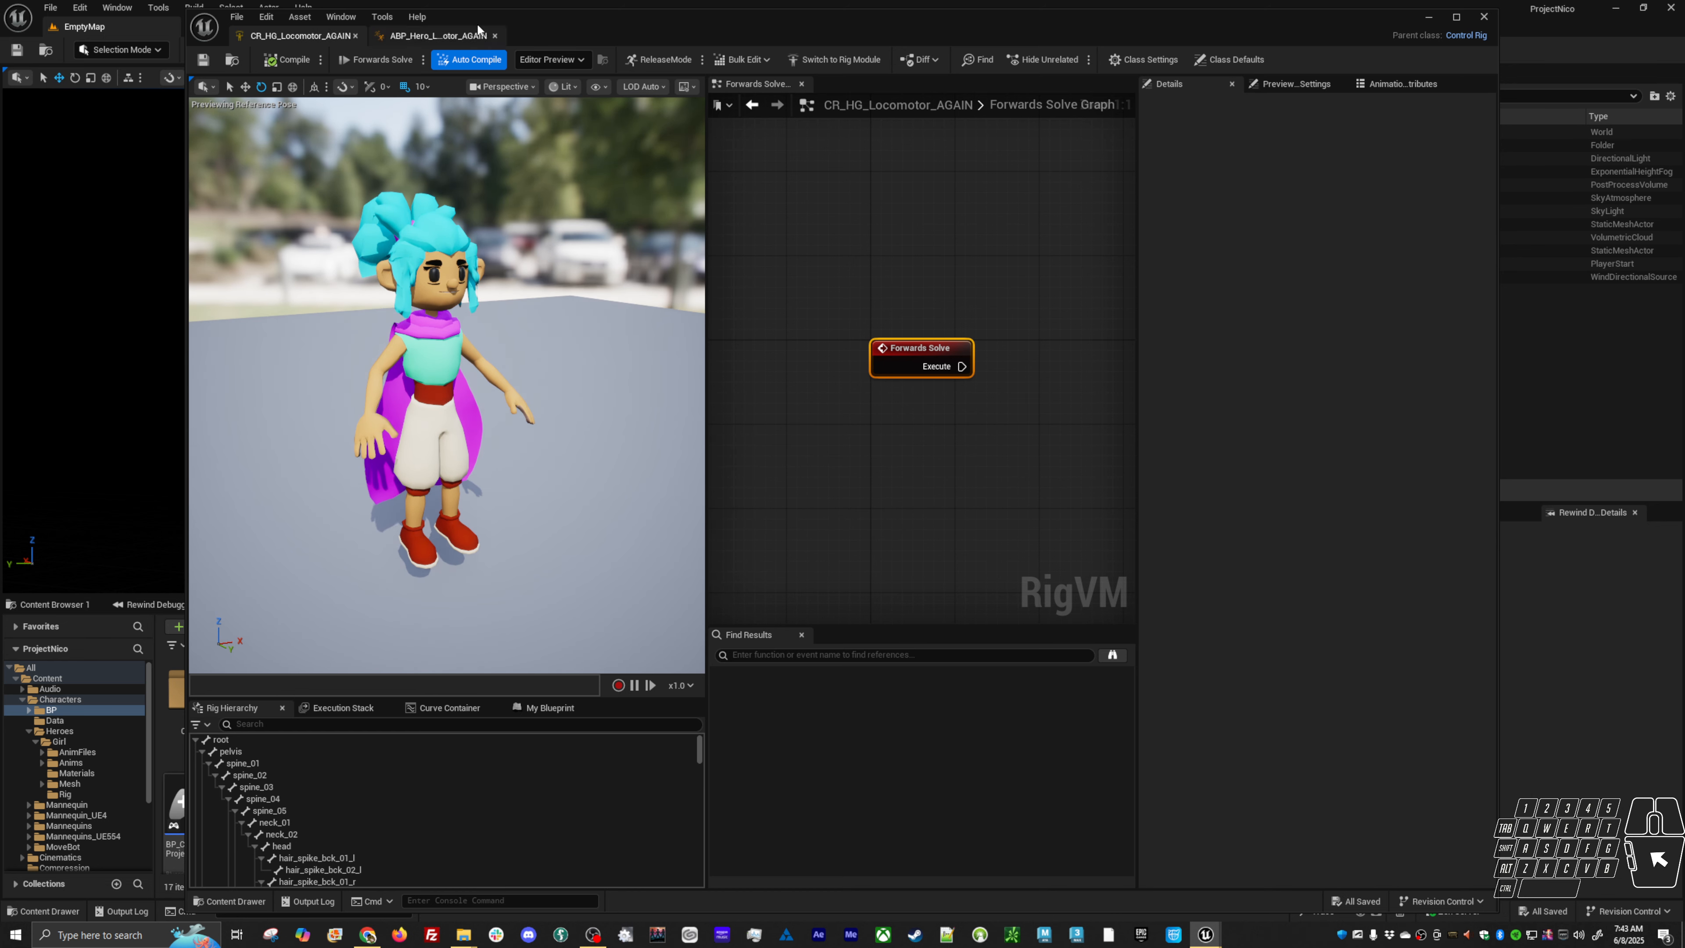
Open the recently used TraversalMap level
{"action": "left_click", "coordinate": [438, 35]}
{"action": "left_click", "coordinate": [50, 8]}
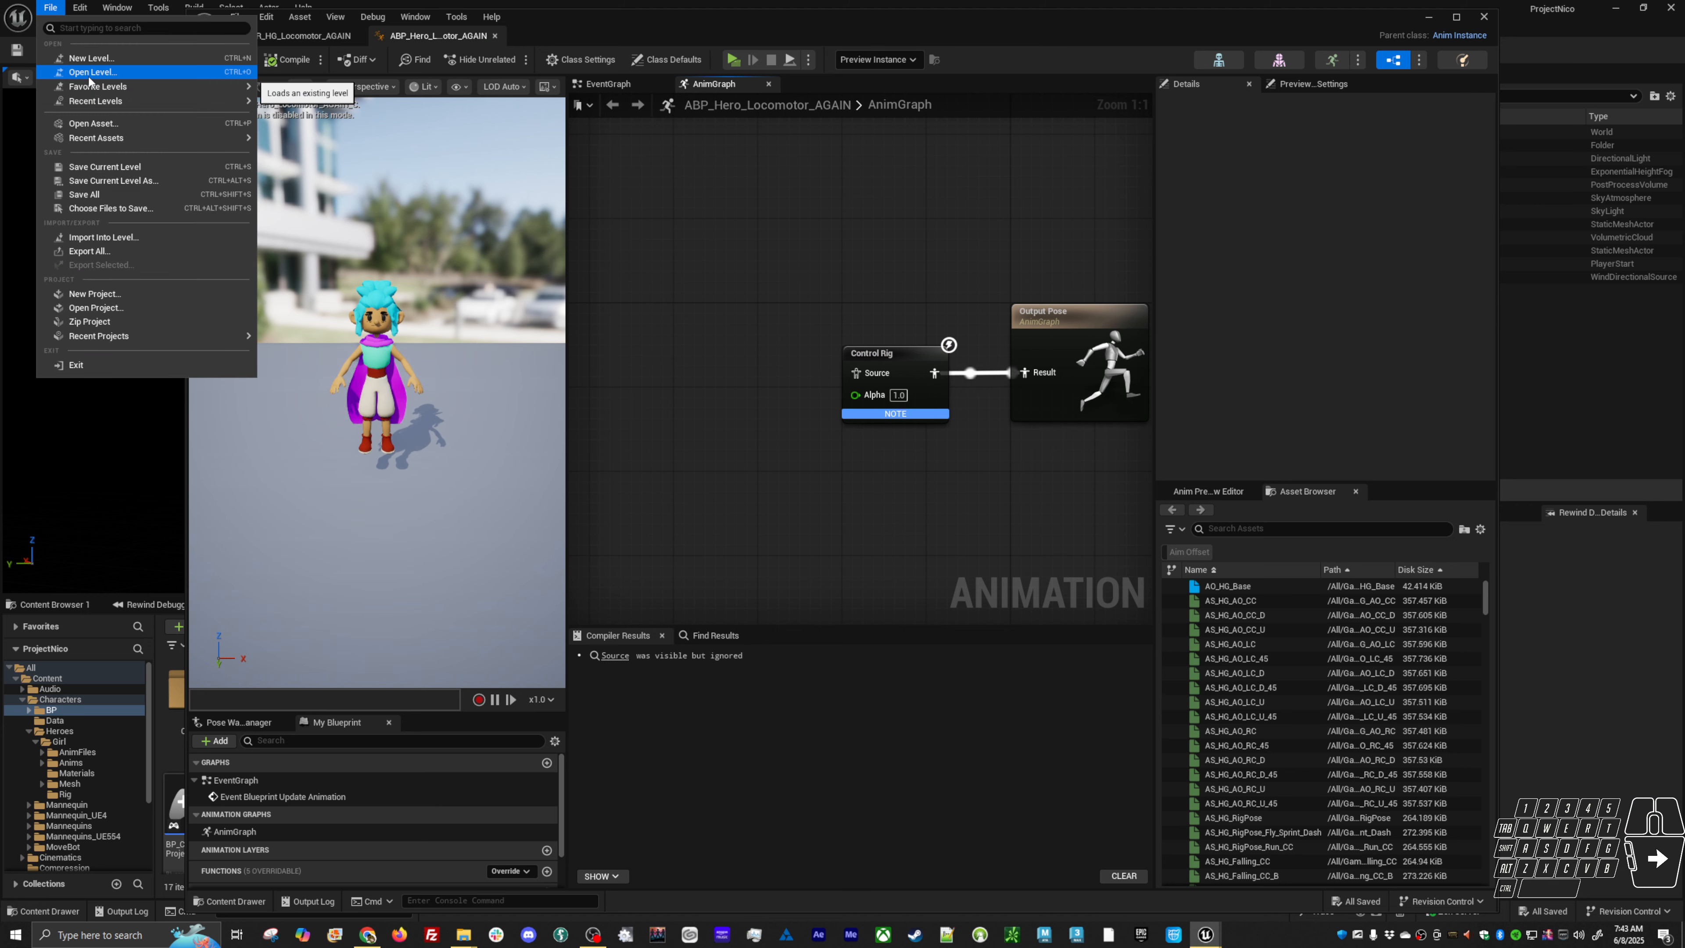
{"action": "mouse_move", "coordinate": [197, 105]}
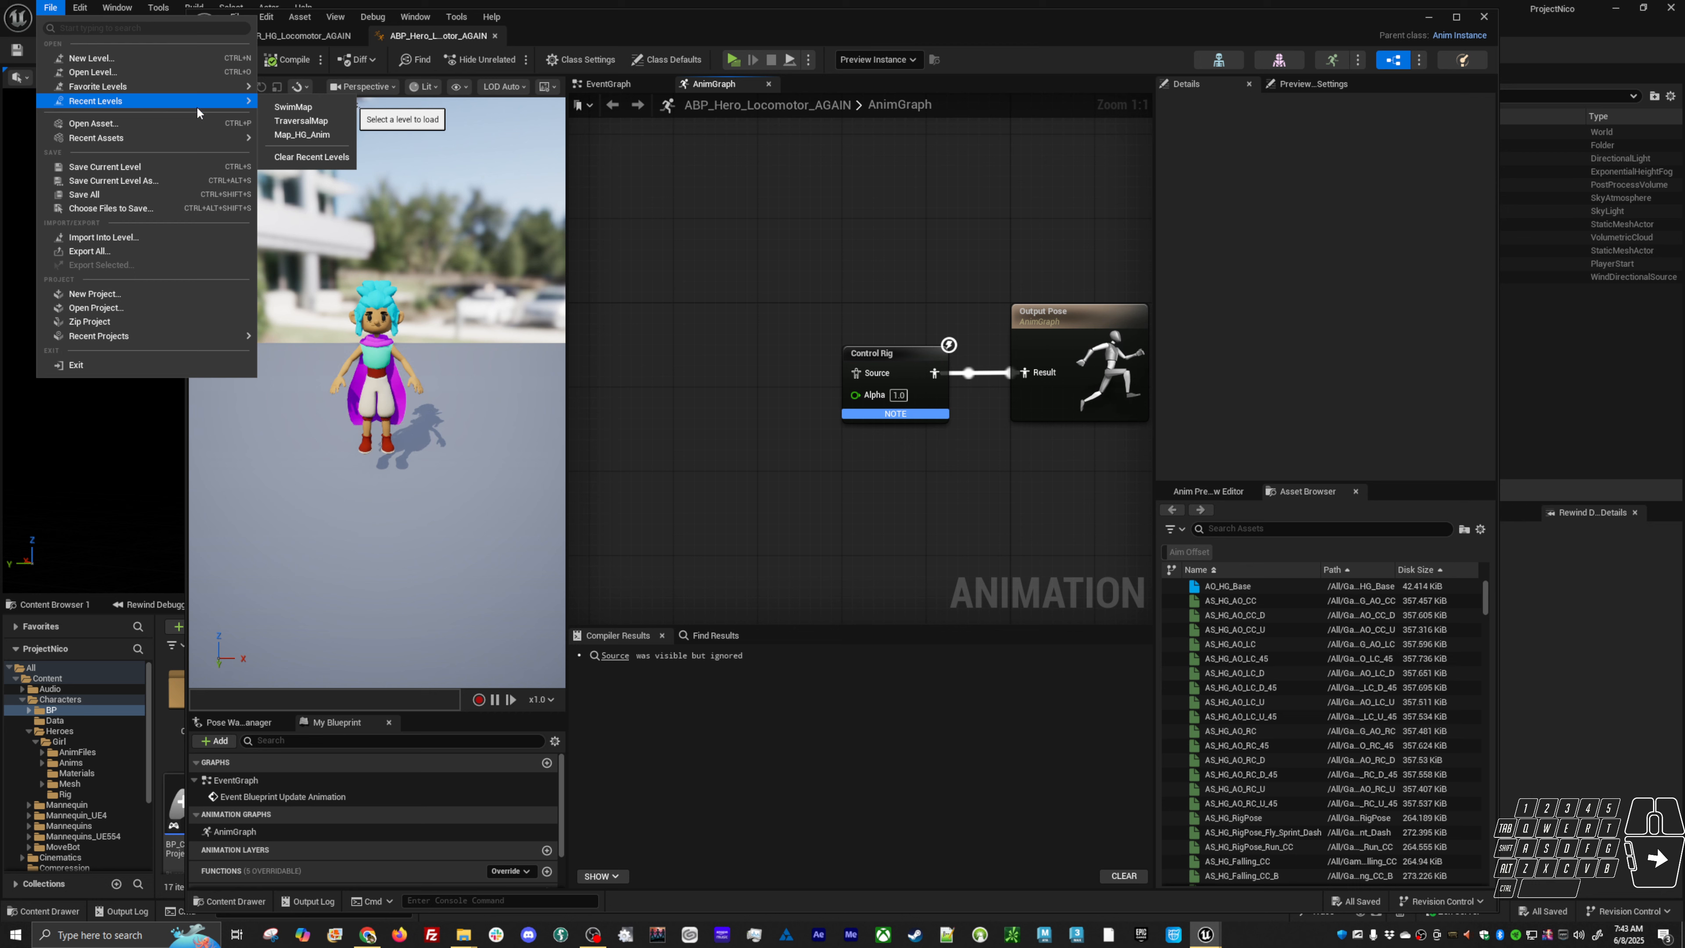
{"action": "left_click", "coordinate": [339, 115]}
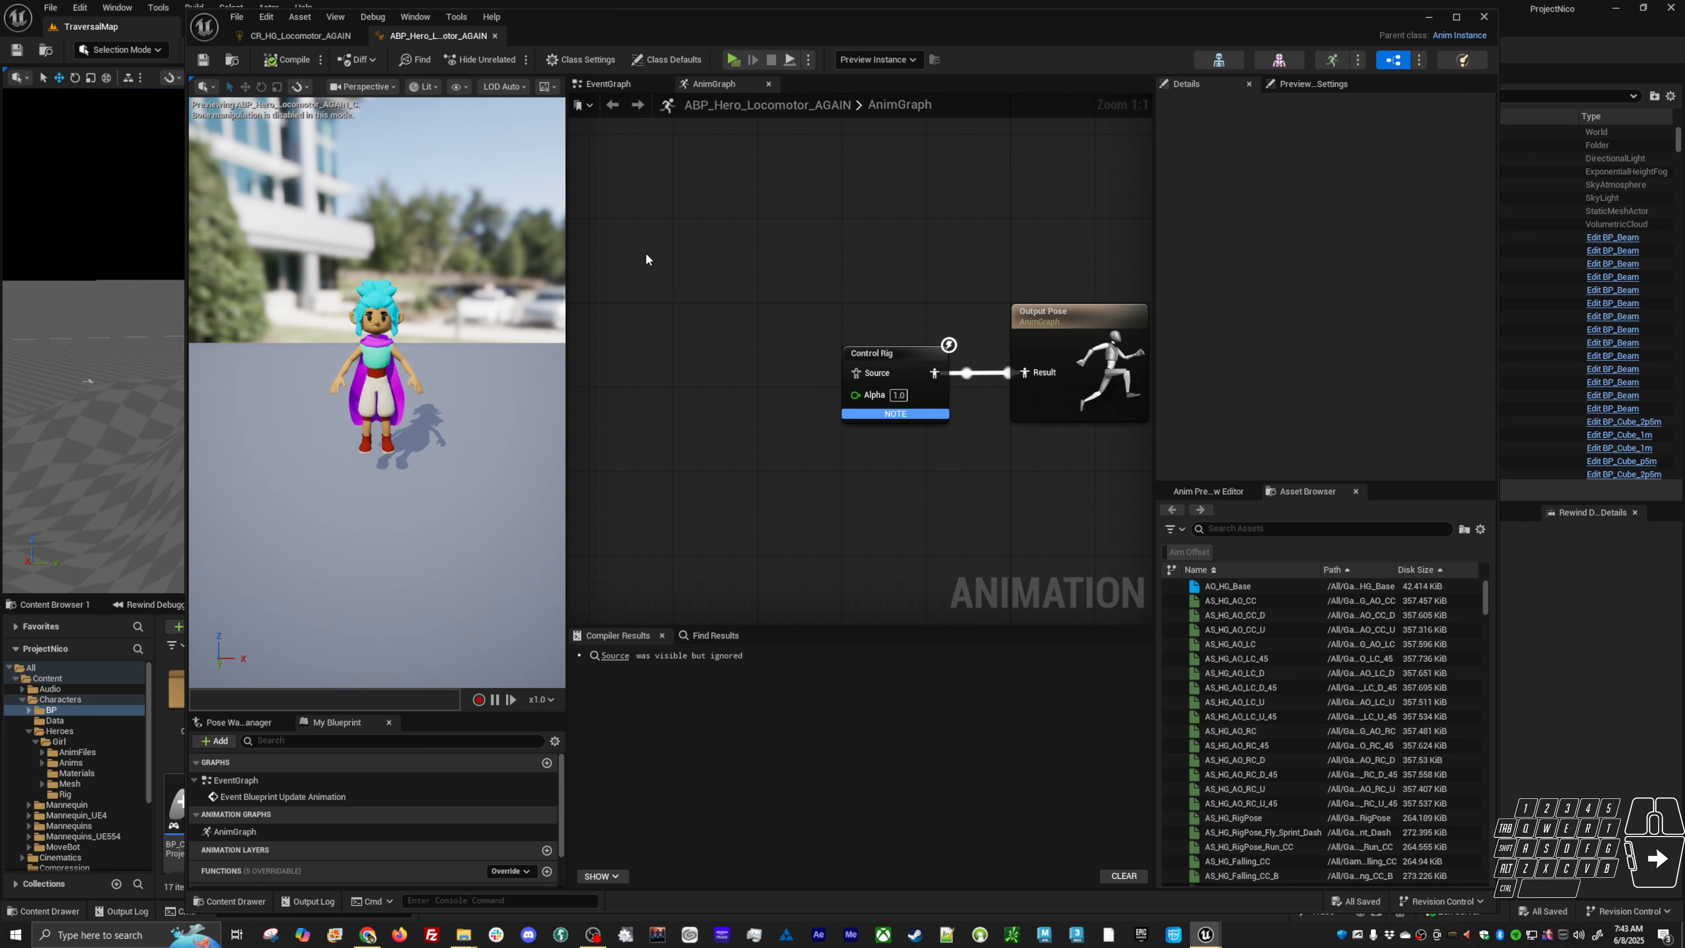
Find the BP_Base_PlayerHero asset with the search "bp hero play" and open it
{"action": "key", "text": "alt+shift+o"}
{"action": "type", "text": "bp"}
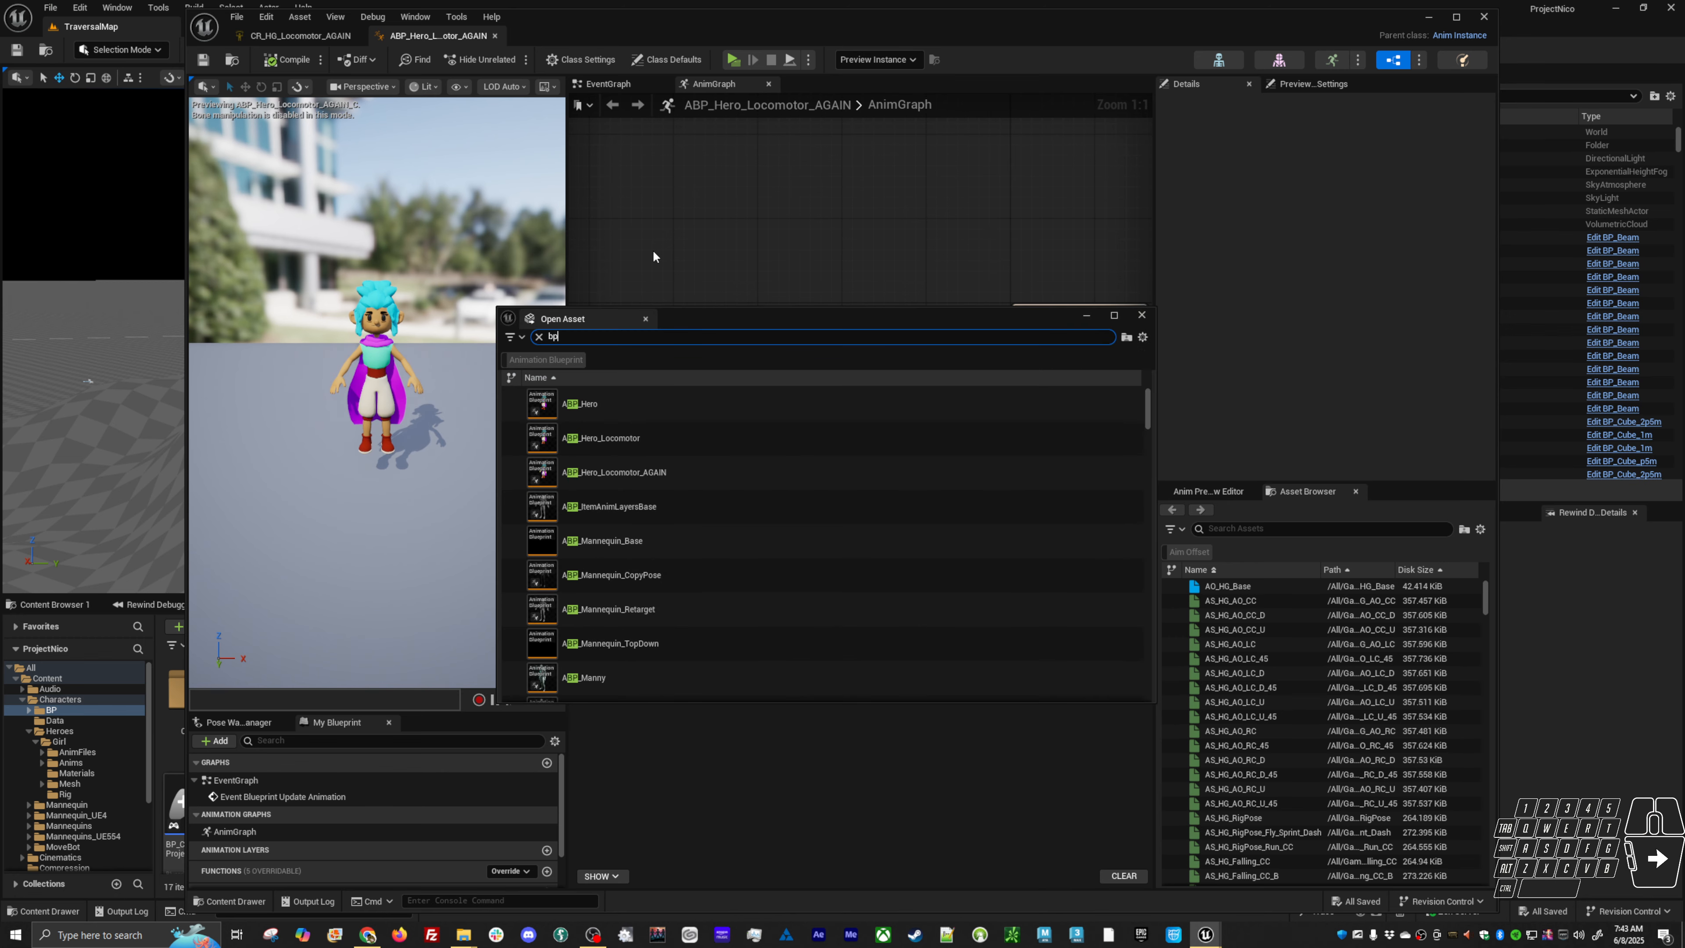
{"action": "type", "text": " hero play"}
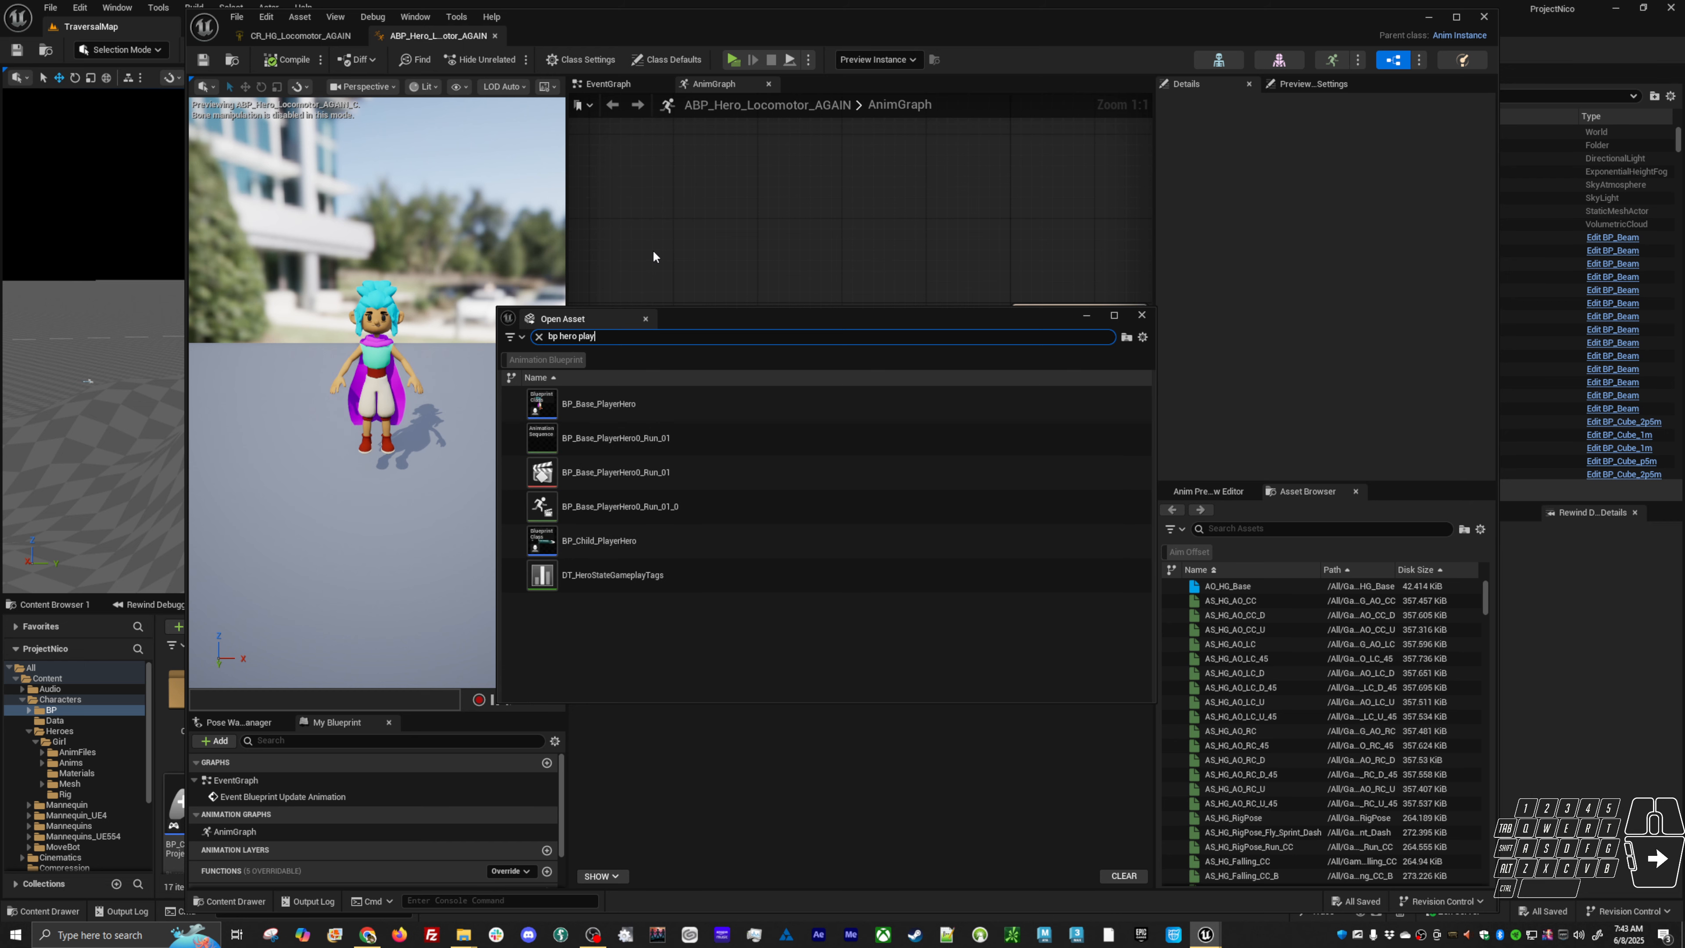
{"action": "double_click", "coordinate": [646, 401]}
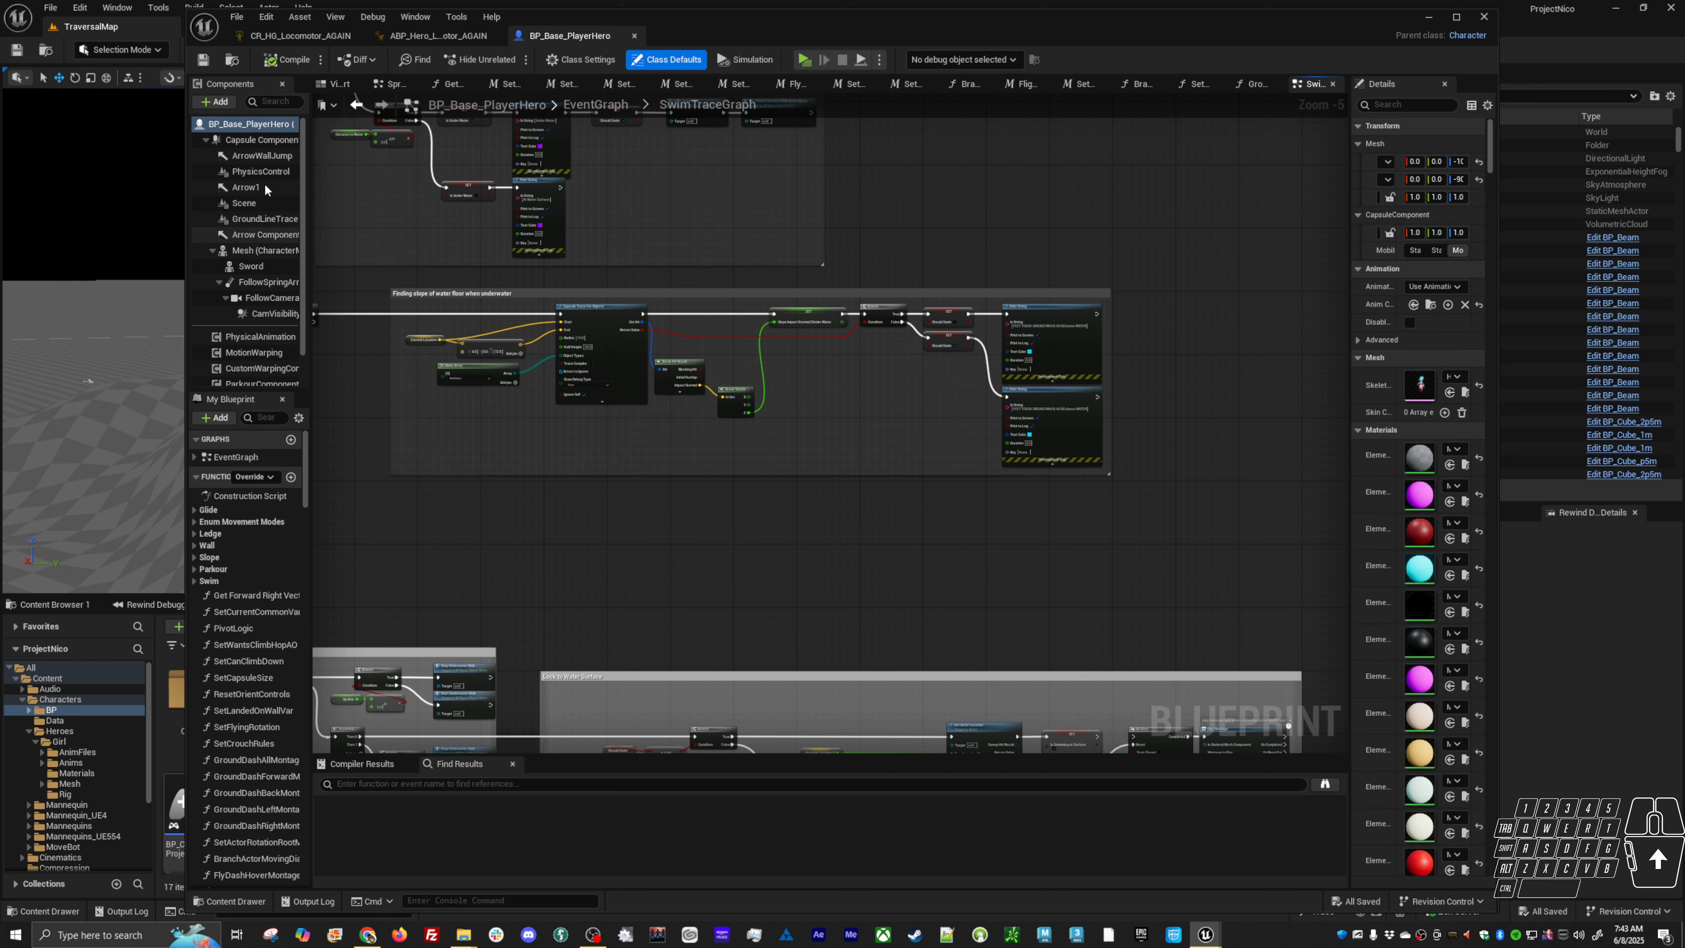
Set the Anim Class of the character's Mesh component to ABP_Hero_Locomotor_AGAIN and save the blueprint
{"action": "left_click", "coordinate": [258, 250]}
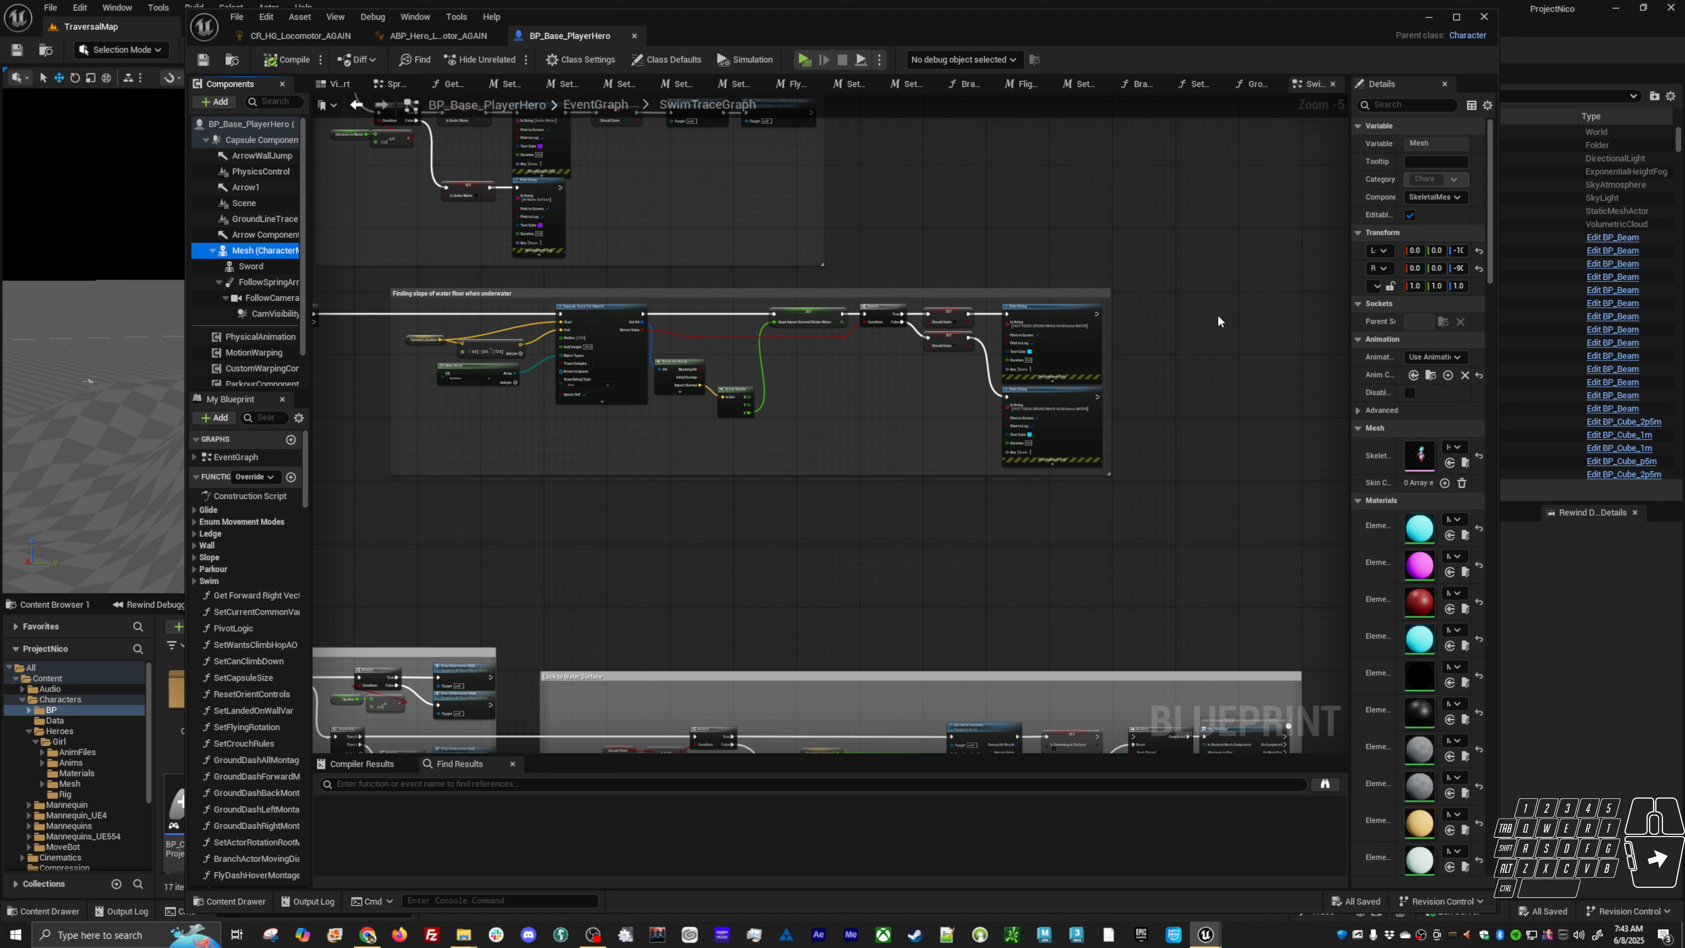
{"action": "left_click_drag", "start_coordinate": [1349, 352], "coordinate": [1060, 363]}
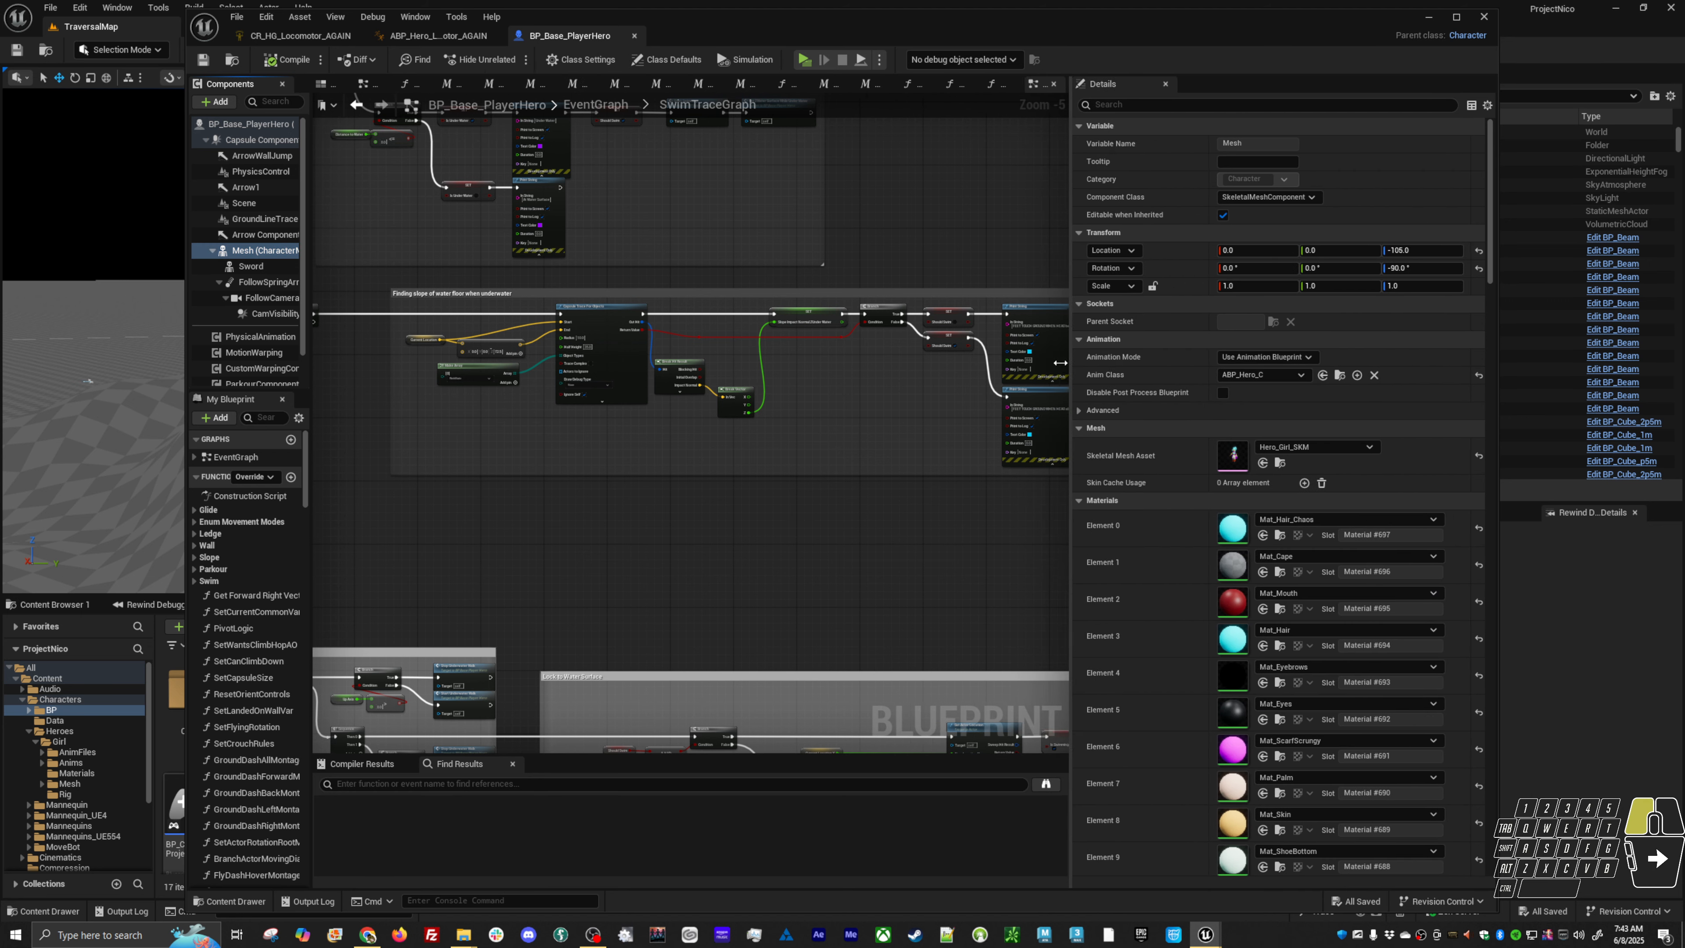
{"action": "left_click", "coordinate": [1238, 371]}
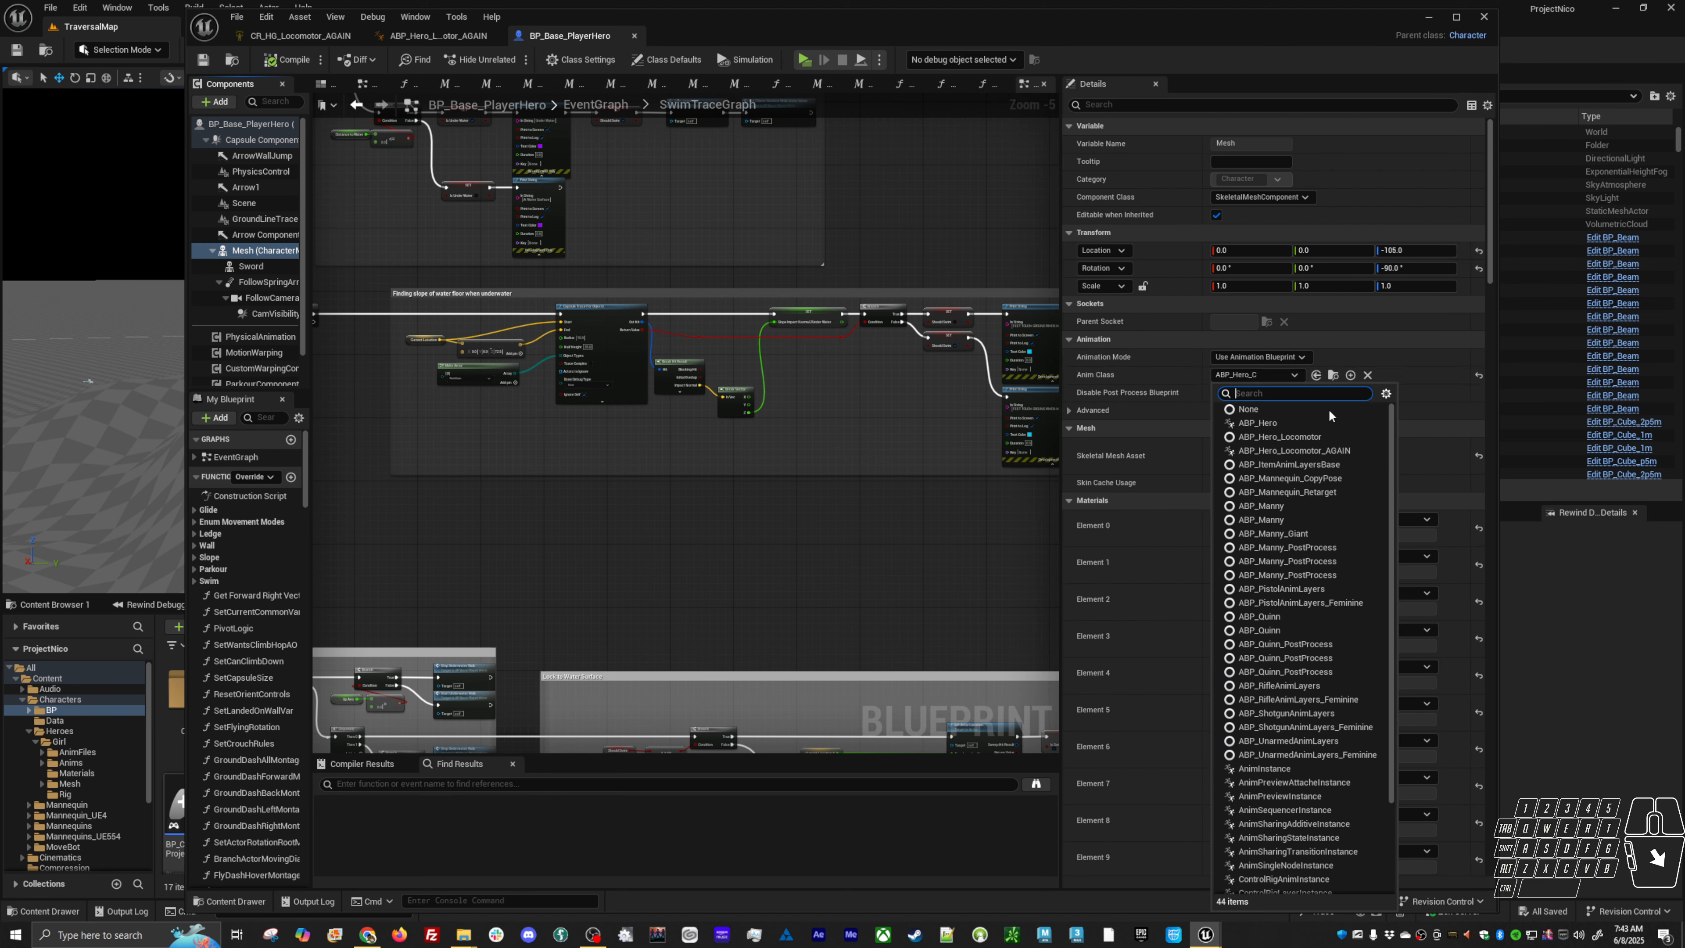
{"action": "left_click", "coordinate": [1329, 452]}
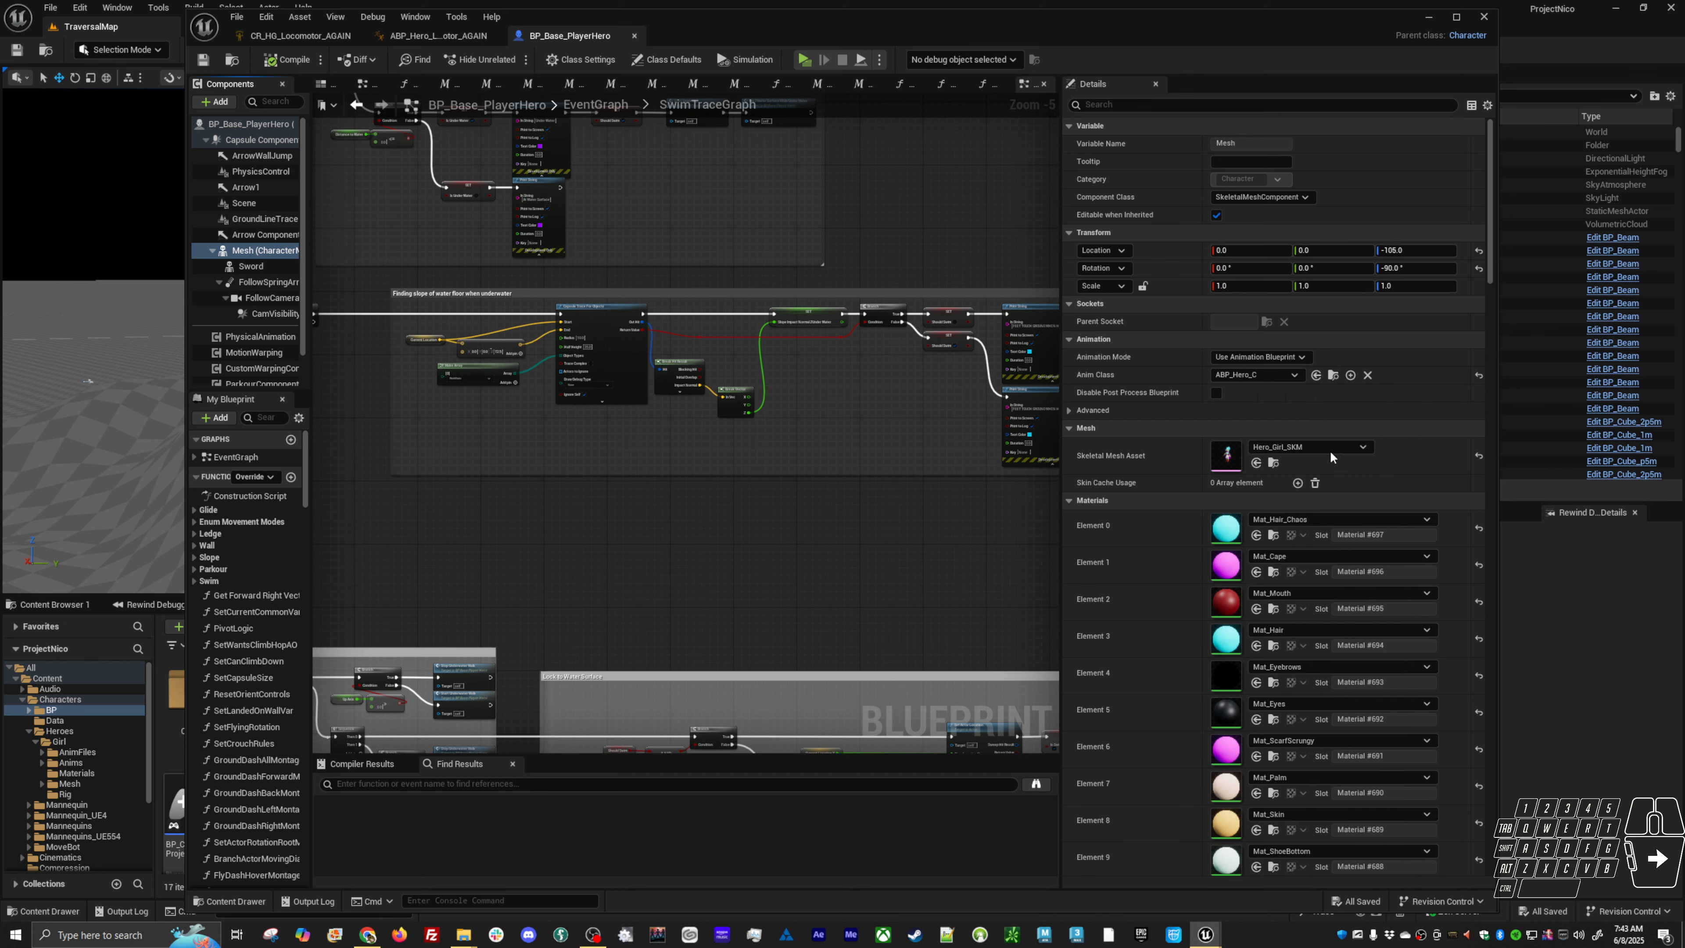
{"action": "left_click", "coordinate": [203, 65]}
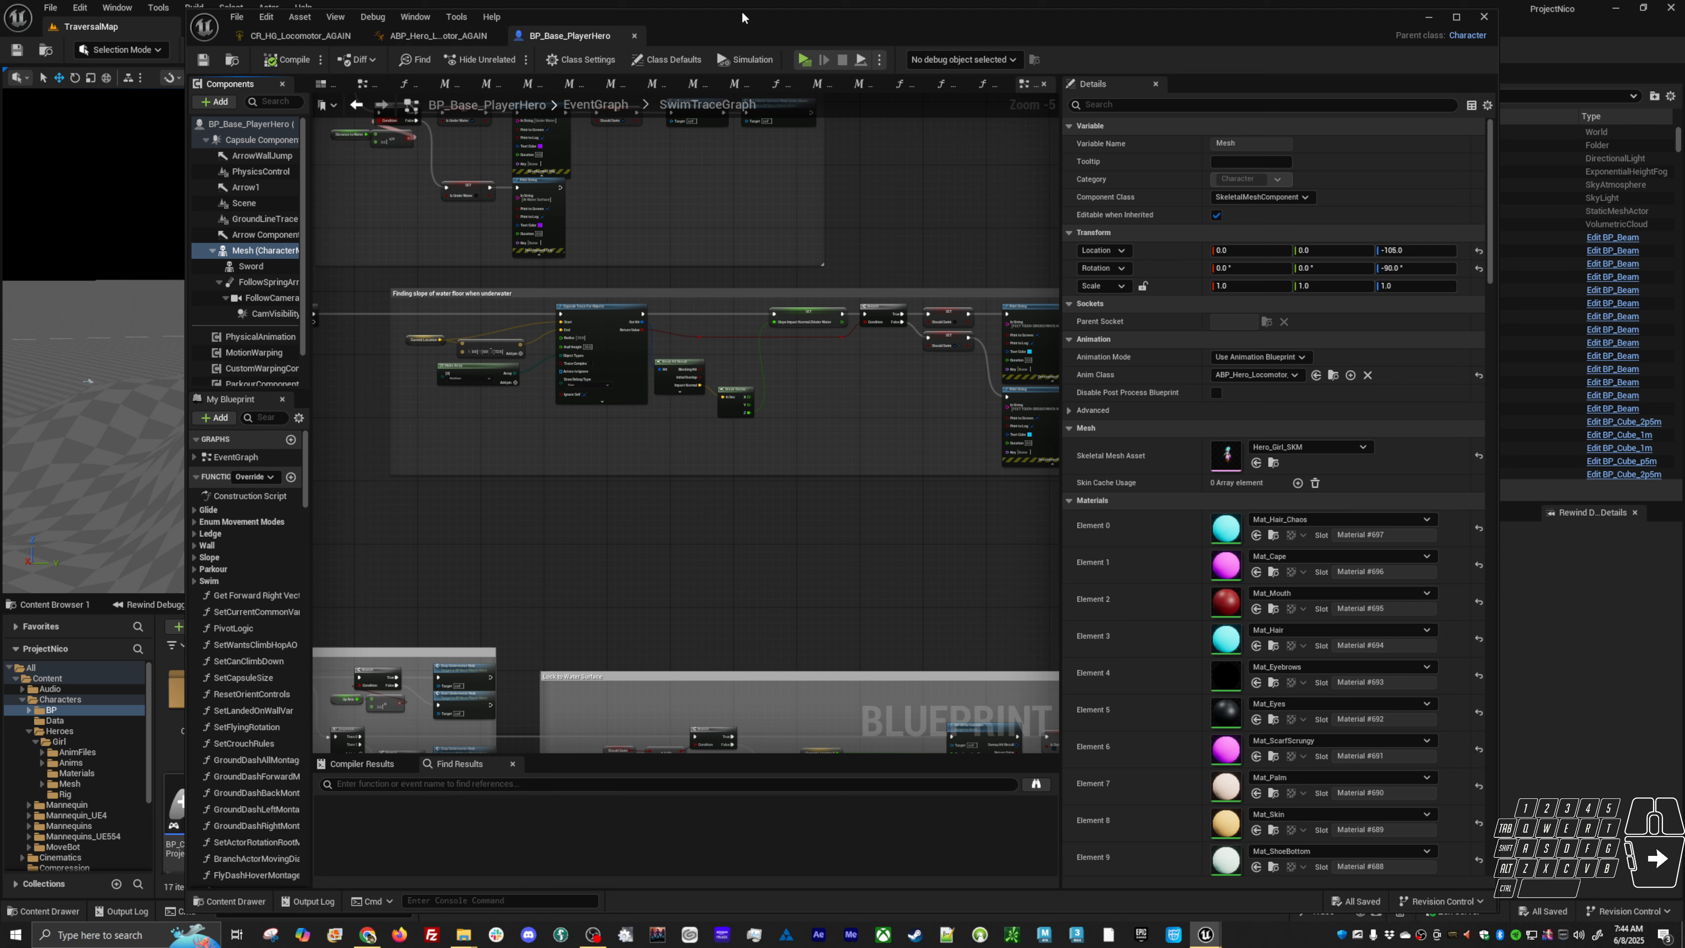
Move the asset editor window lower and widen the graph area of ABP_Hero_Locomotor_AGAIN
{"action": "left_click_drag", "start_coordinate": [743, 10], "coordinate": [718, 106]}
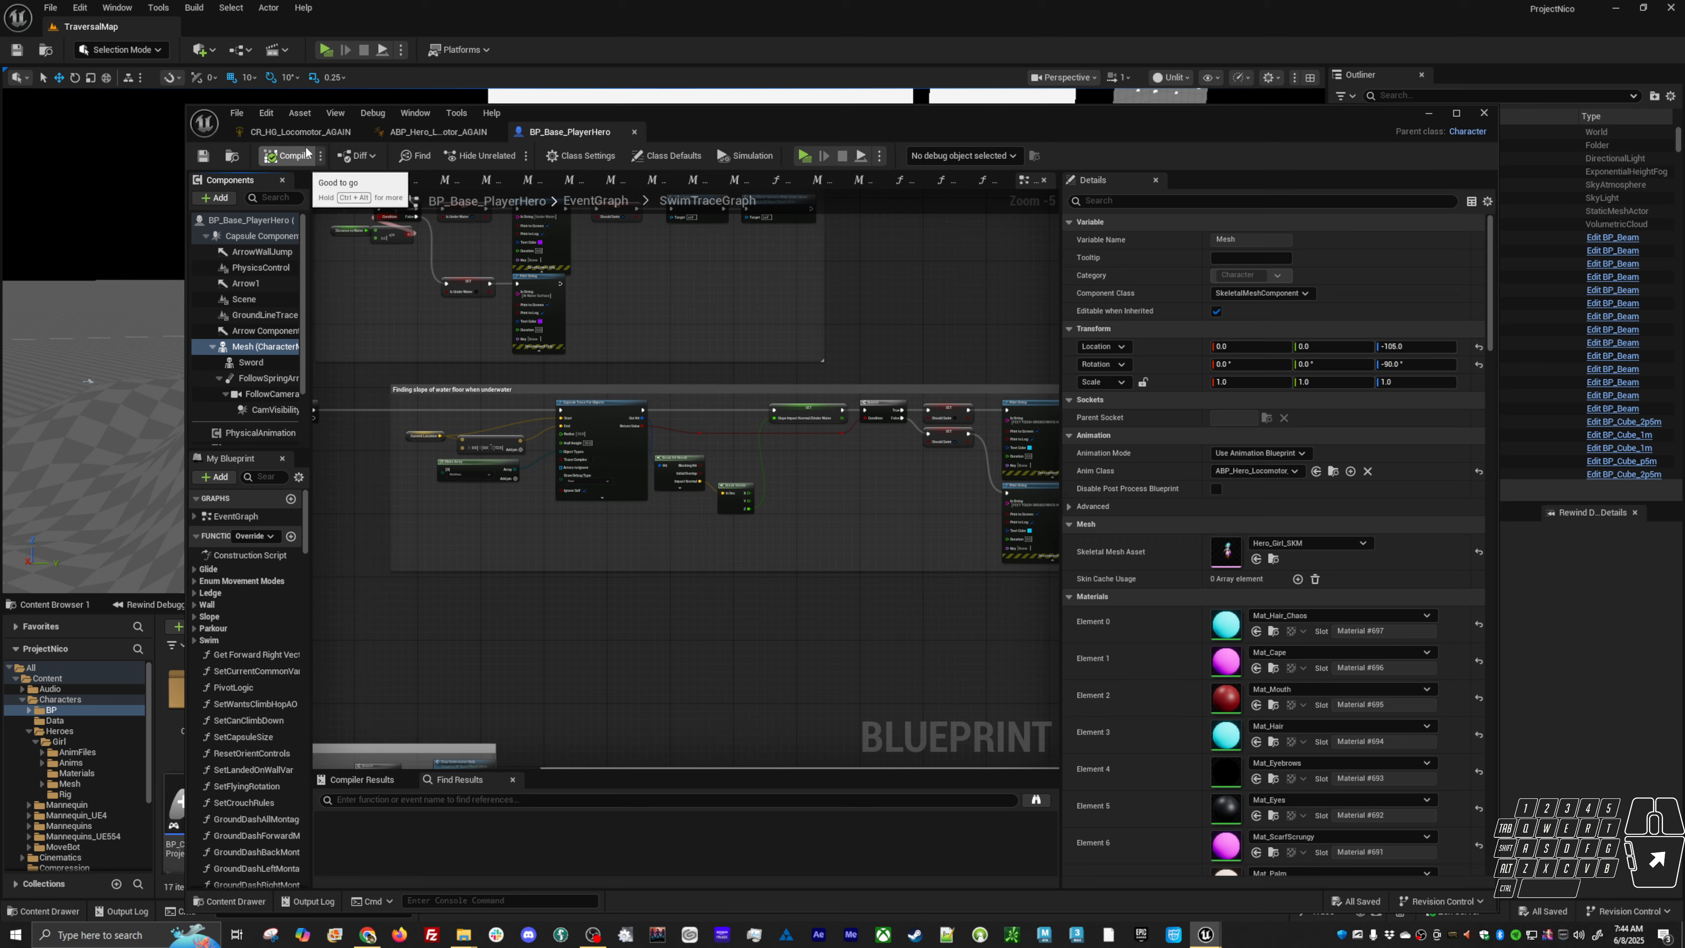
{"action": "left_click", "coordinate": [327, 134]}
{"action": "left_click", "coordinate": [438, 131]}
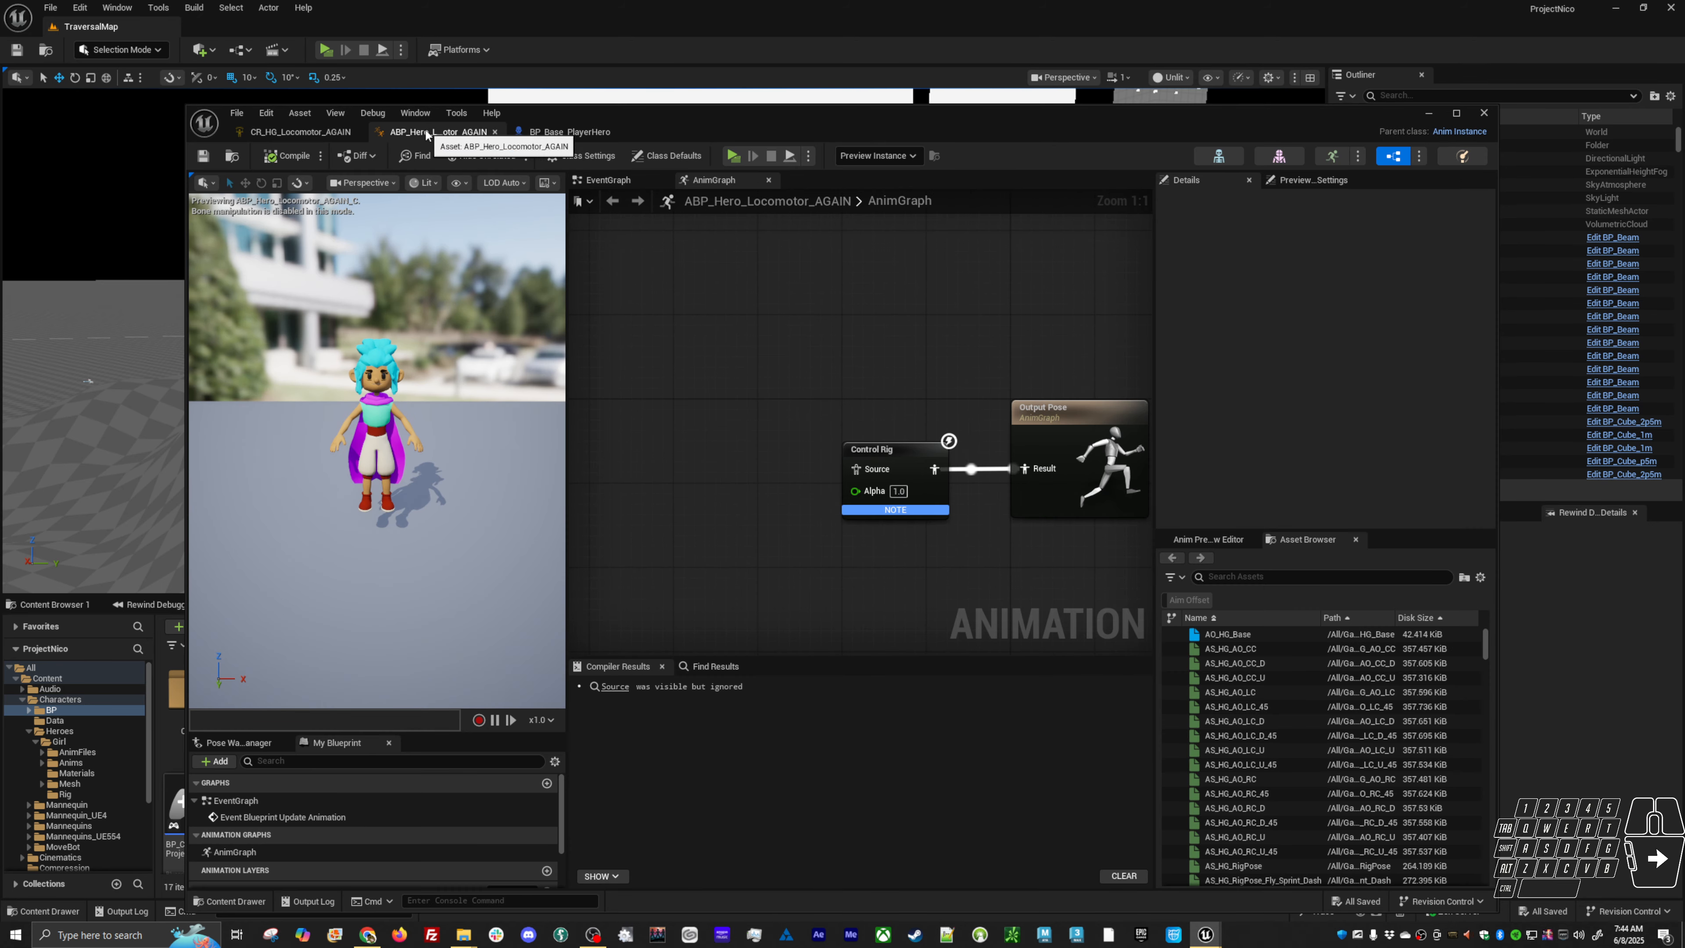
{"action": "right_click_drag", "start_coordinate": [714, 410], "coordinate": [757, 379]}
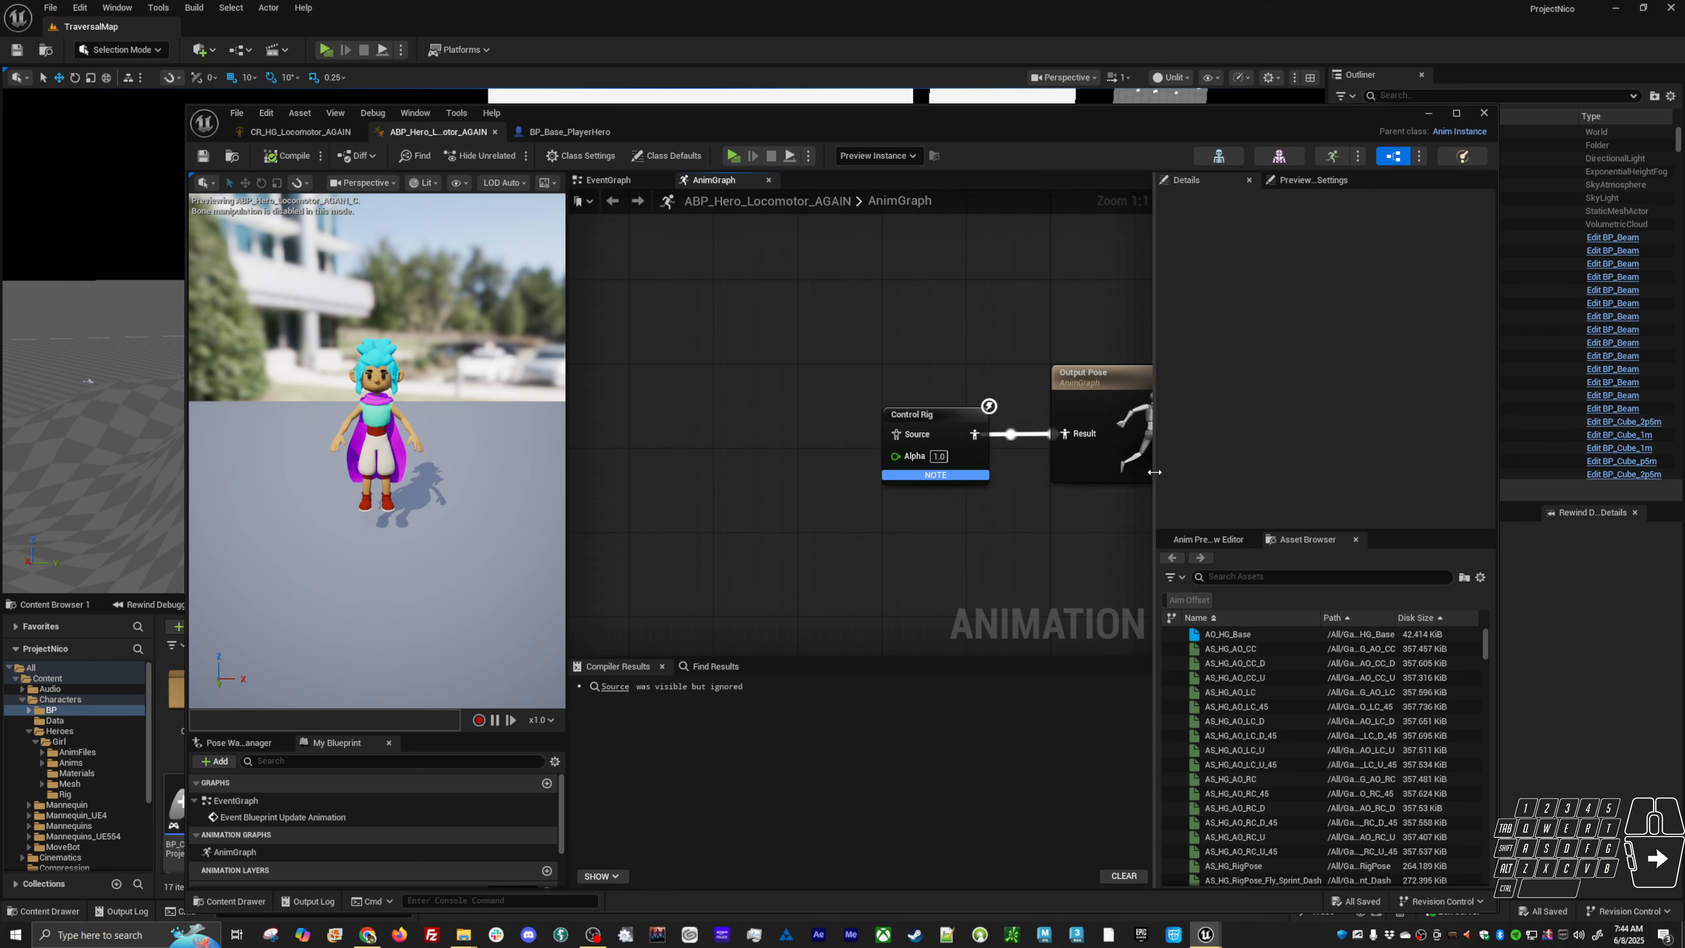
{"action": "left_click_drag", "start_coordinate": [1155, 470], "coordinate": [1257, 462]}
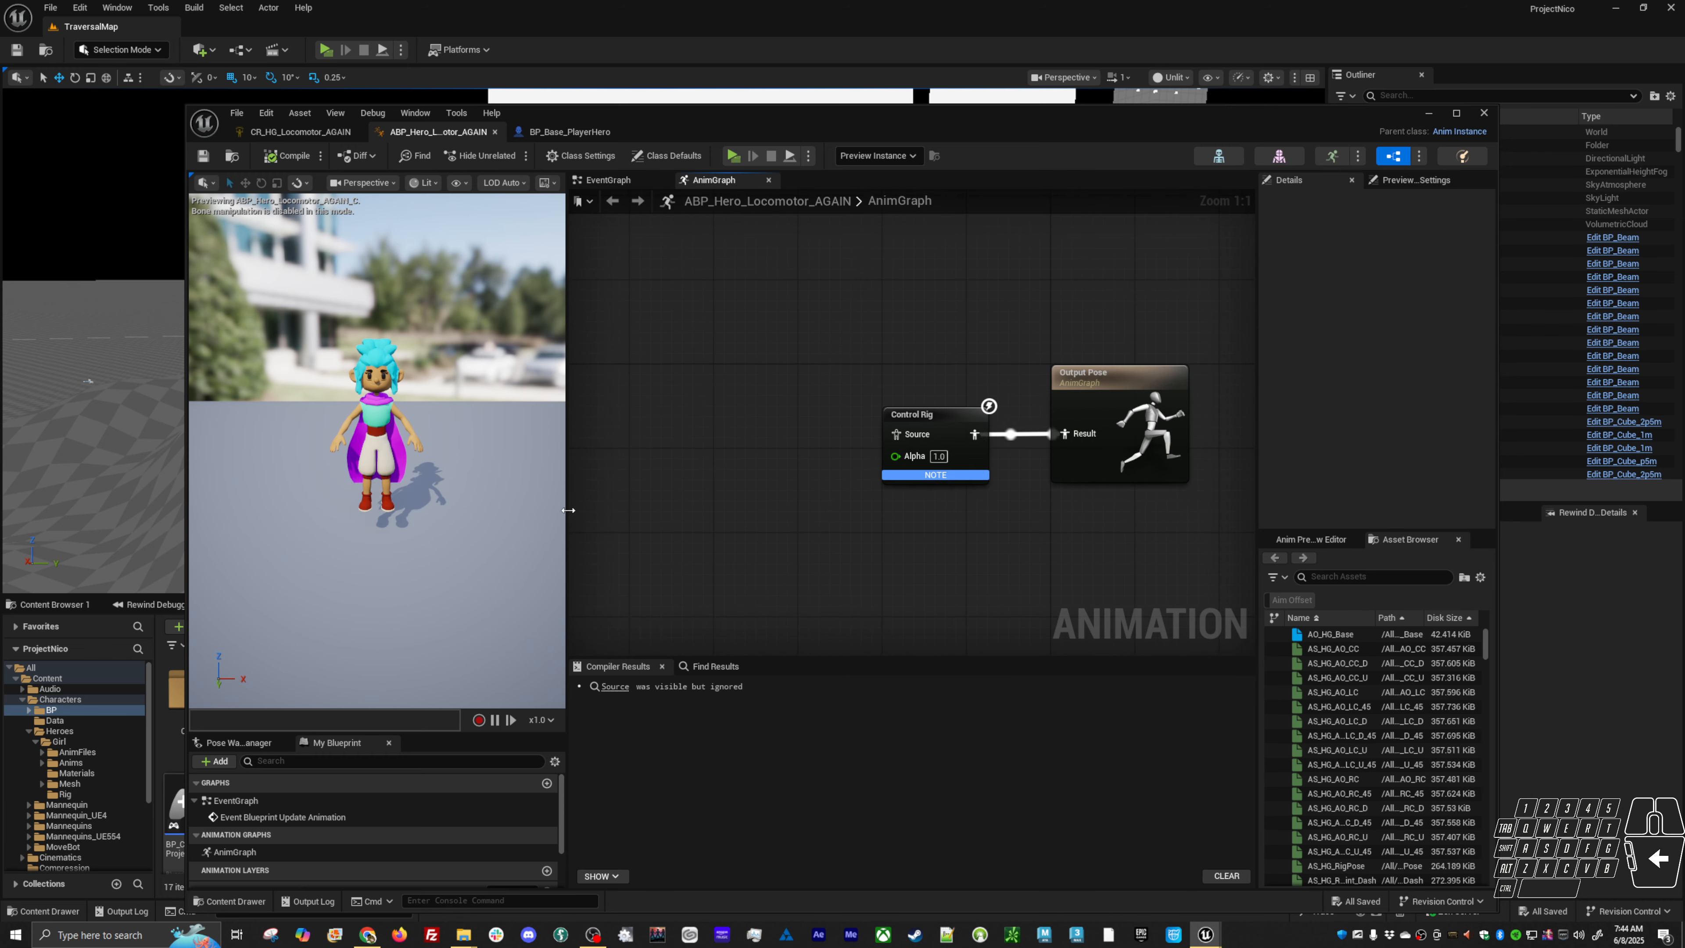
{"action": "left_click_drag", "start_coordinate": [564, 510], "coordinate": [506, 510]}
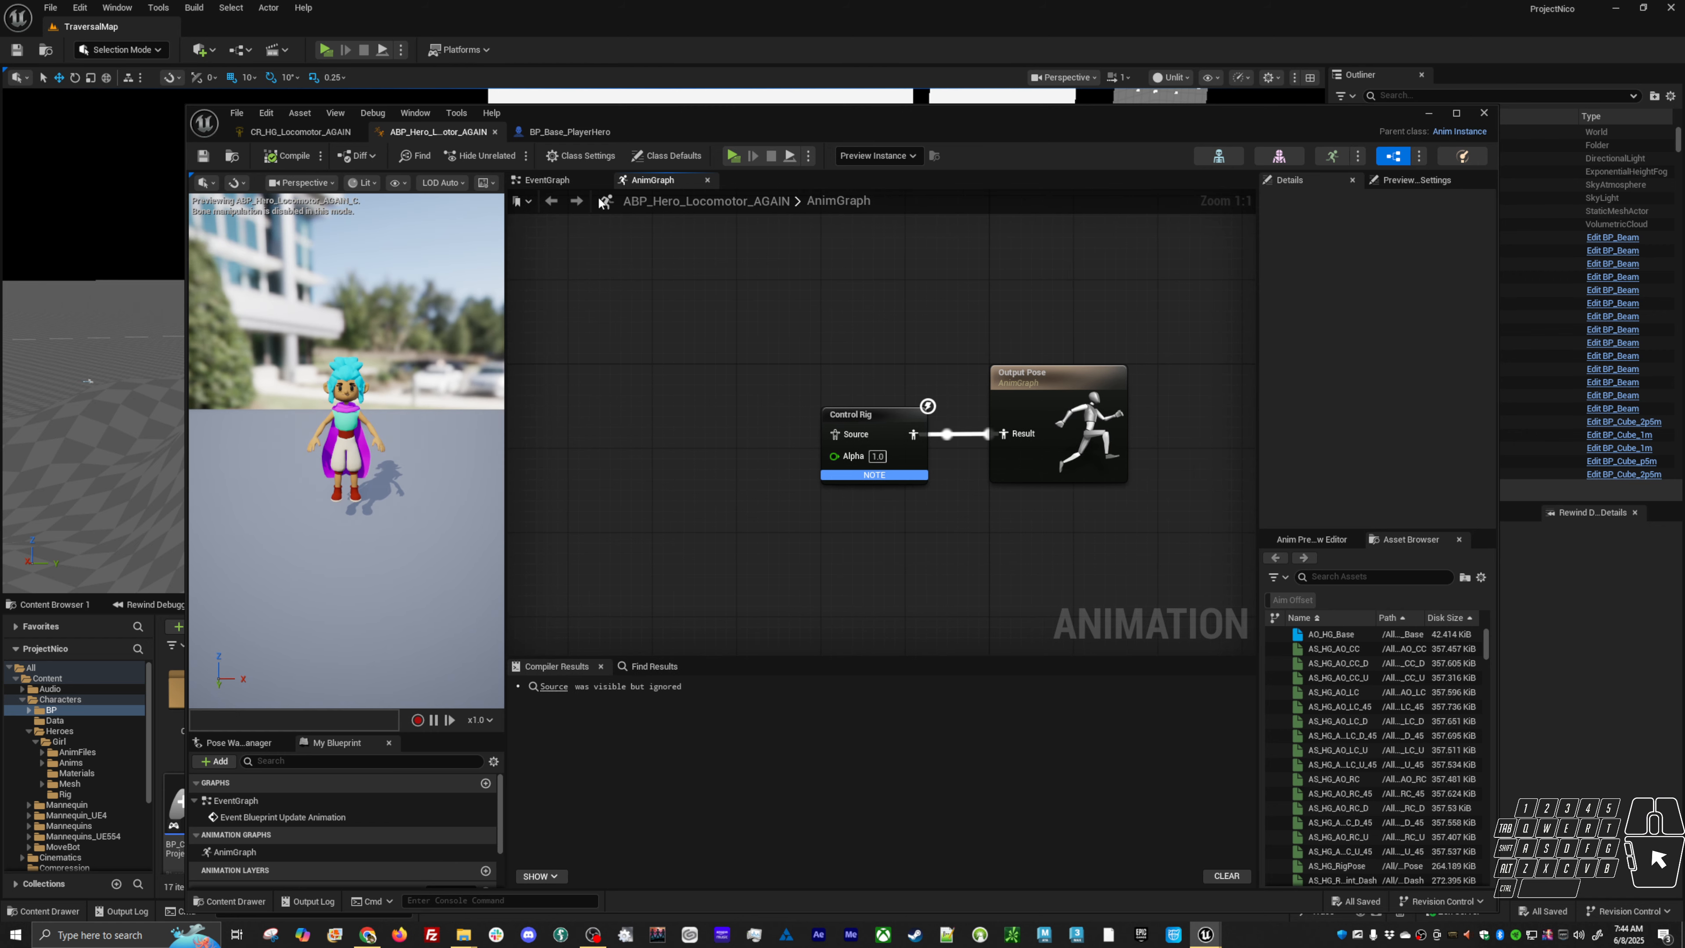
Add an Event Blueprint Initialize Animation node to the EventGraph of ABP_Hero_Locomotor_AGAIN
{"action": "left_click", "coordinate": [562, 133]}
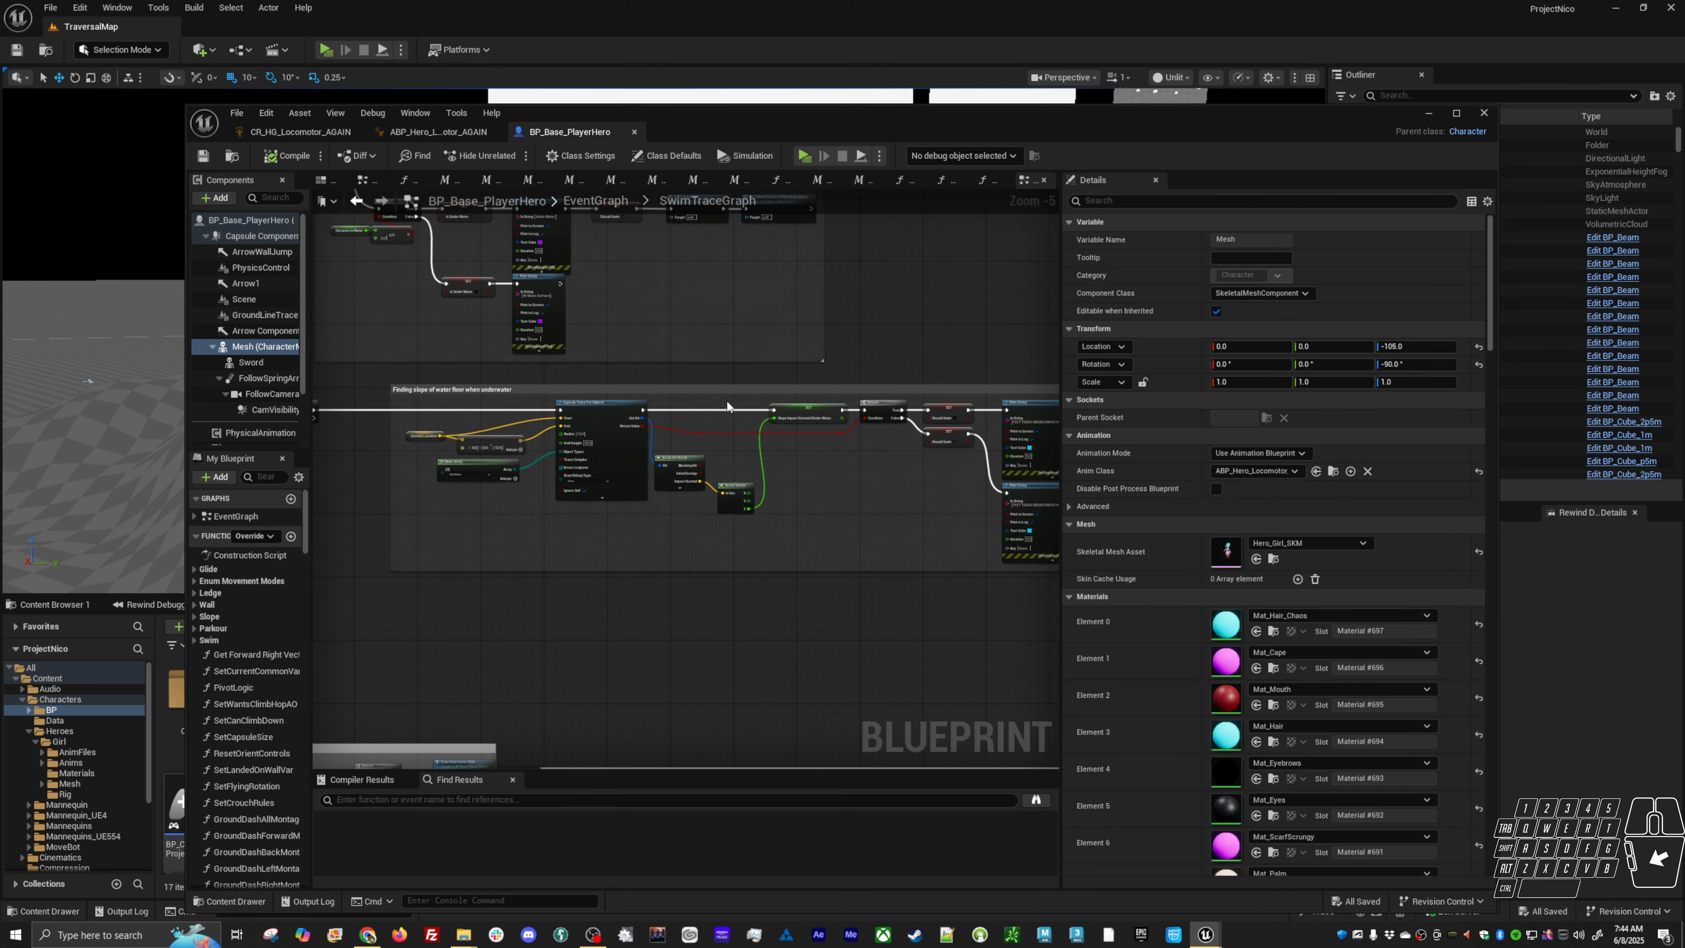
{"action": "left_click", "coordinate": [440, 131]}
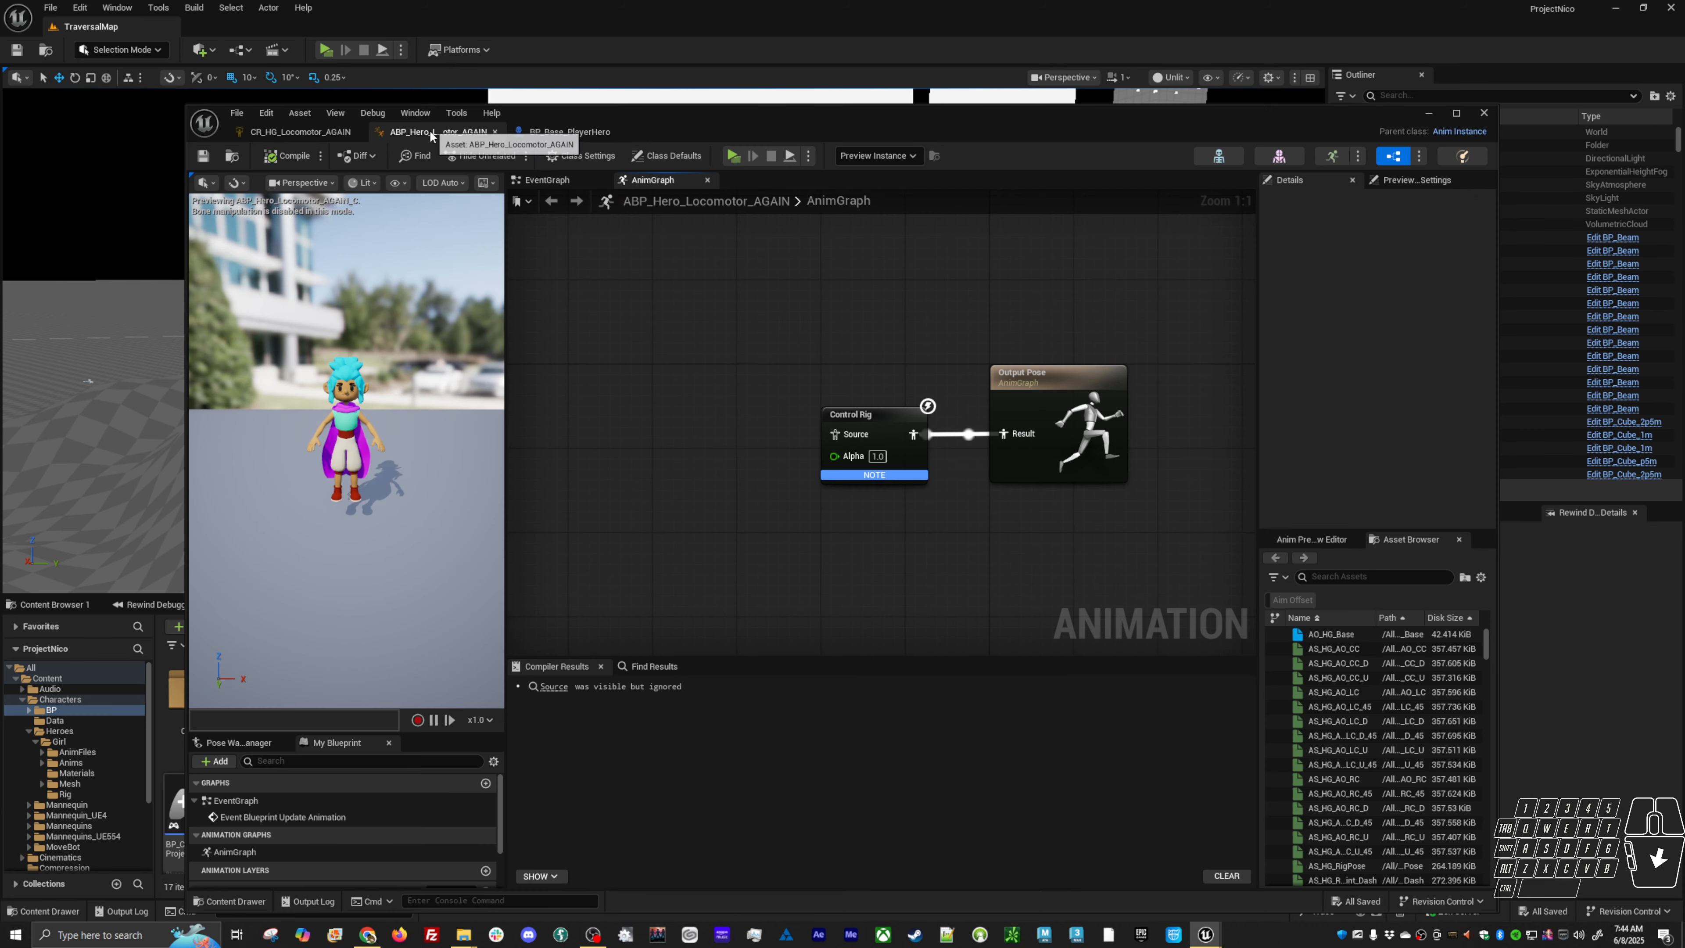
{"action": "double_click", "coordinate": [236, 800]}
{"action": "right_click", "coordinate": [641, 327]}
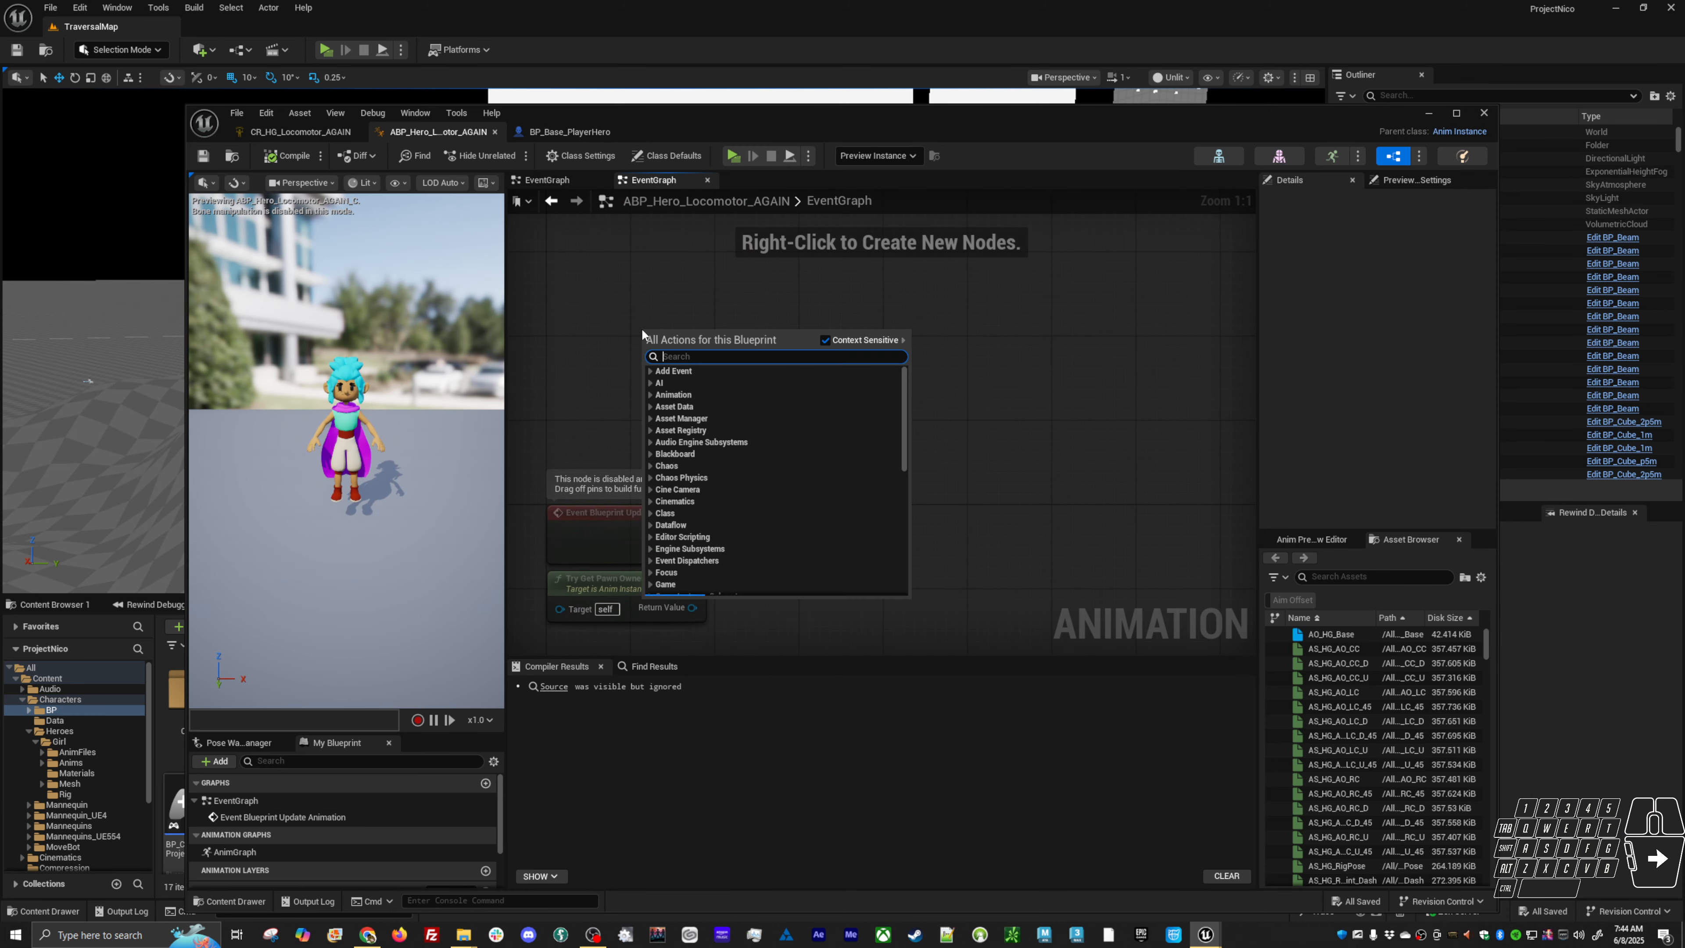
{"action": "type", "text": "init"}
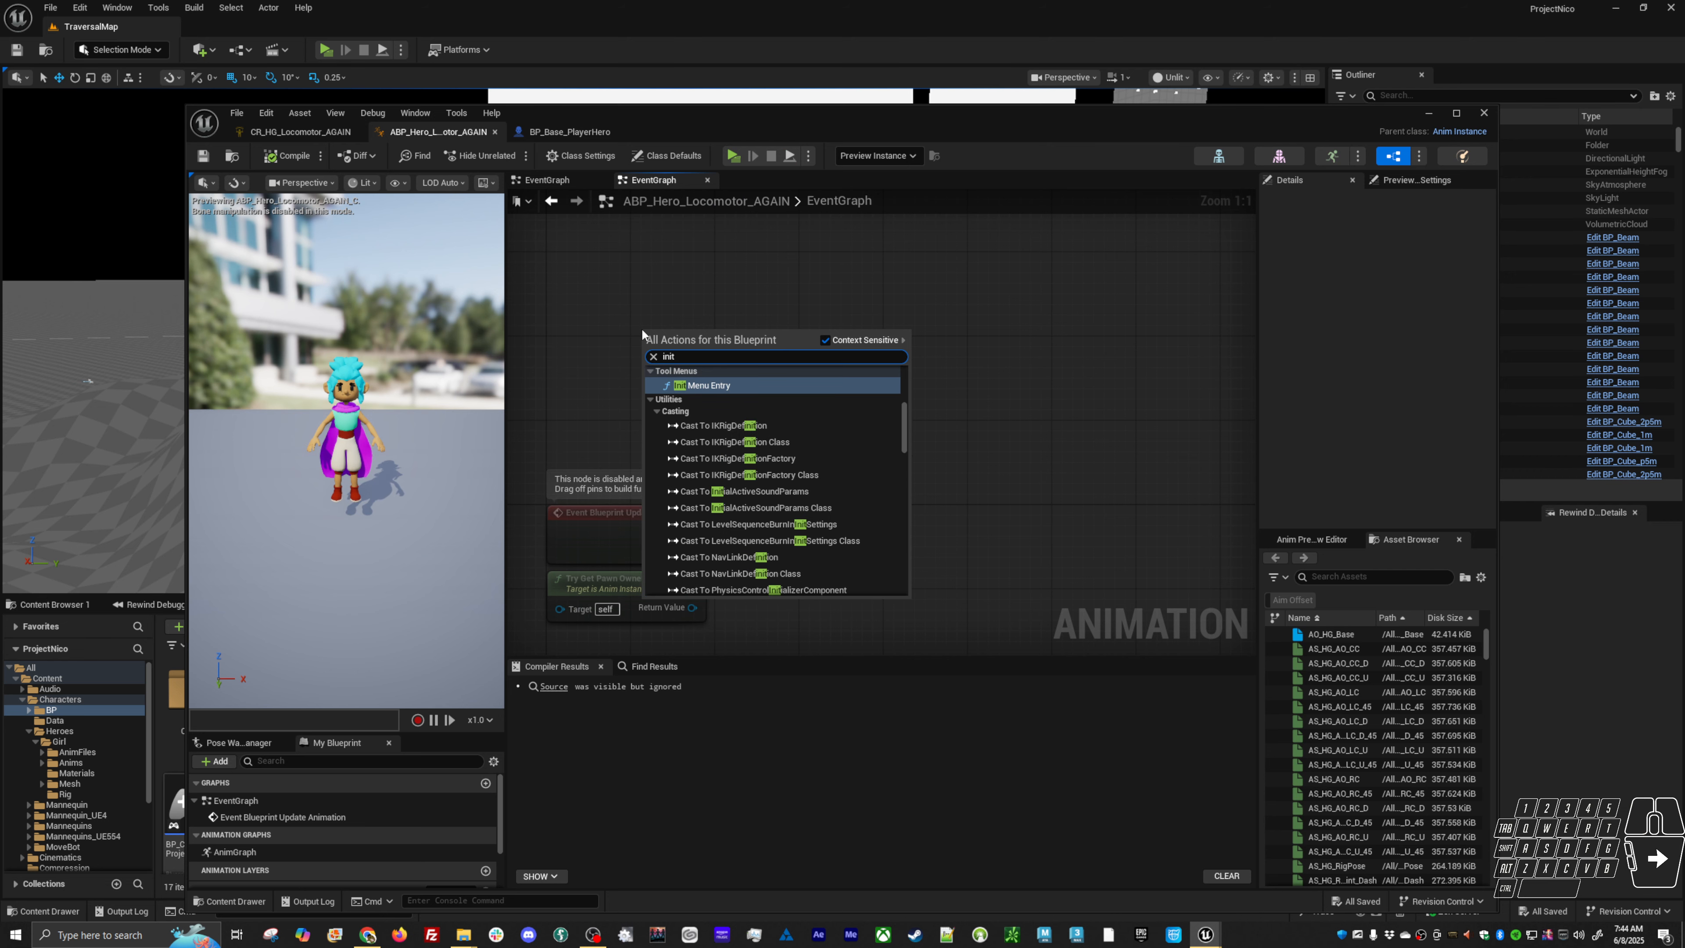
{"action": "type", "text": "ialize"}
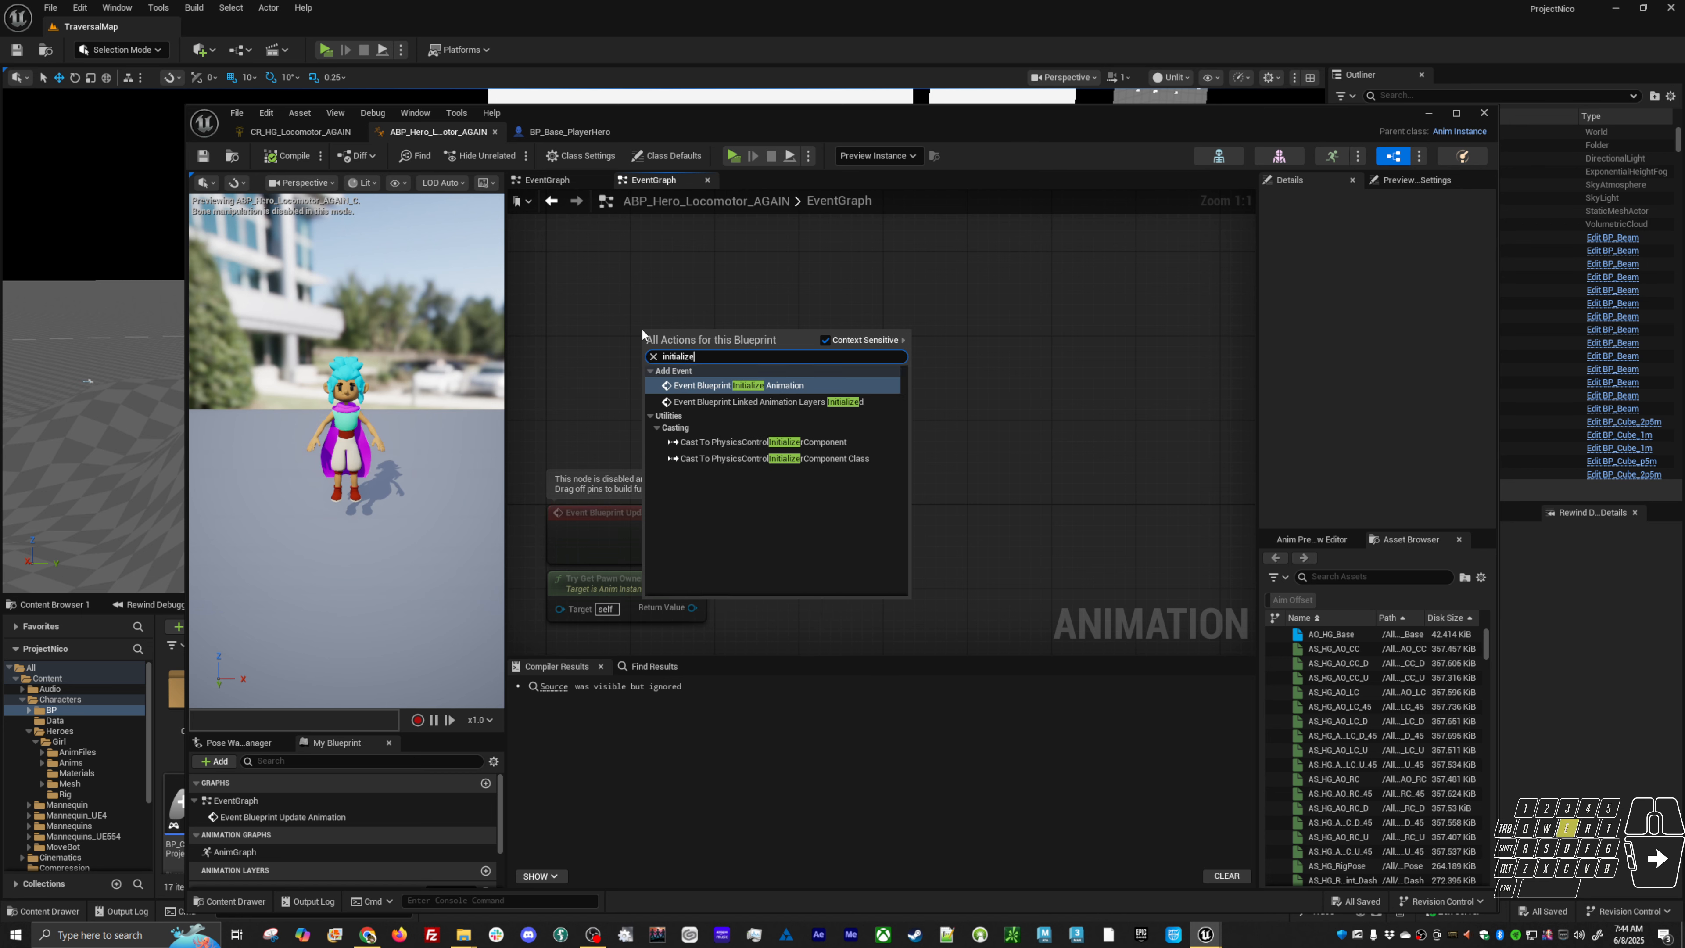
{"action": "key", "text": "Return"}
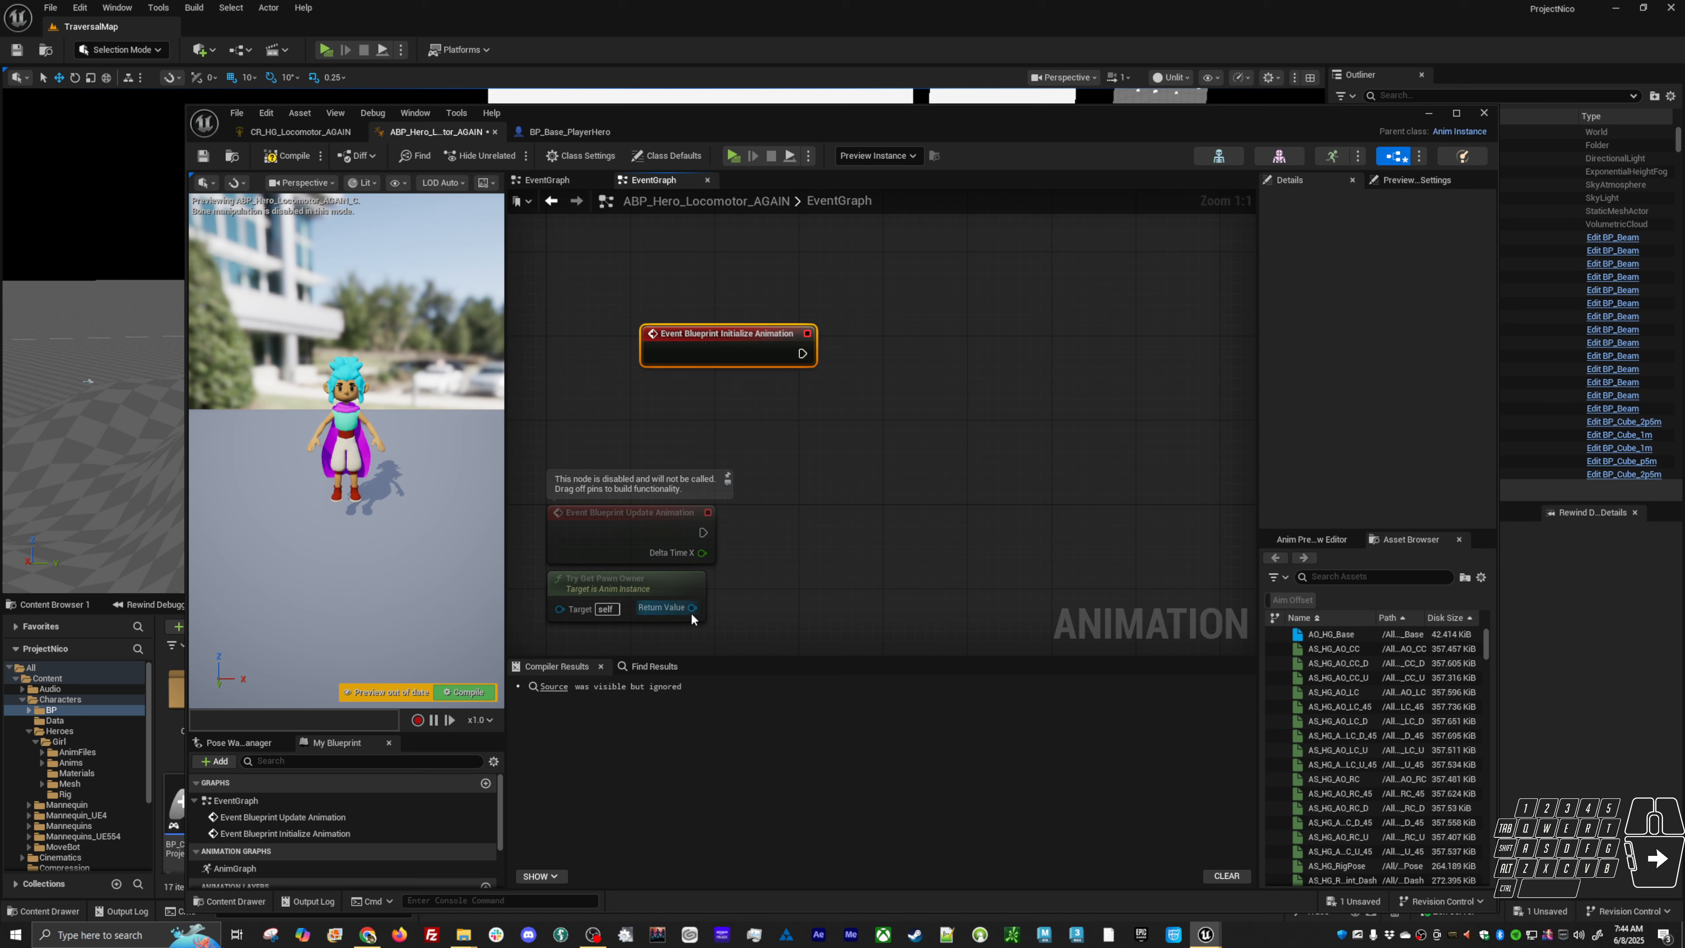
Cast the pawn owner to BP_Base_PlayerHero from the initialize event and promote the cast result to a variable
{"action": "left_click_drag", "start_coordinate": [692, 607], "coordinate": [897, 428]}
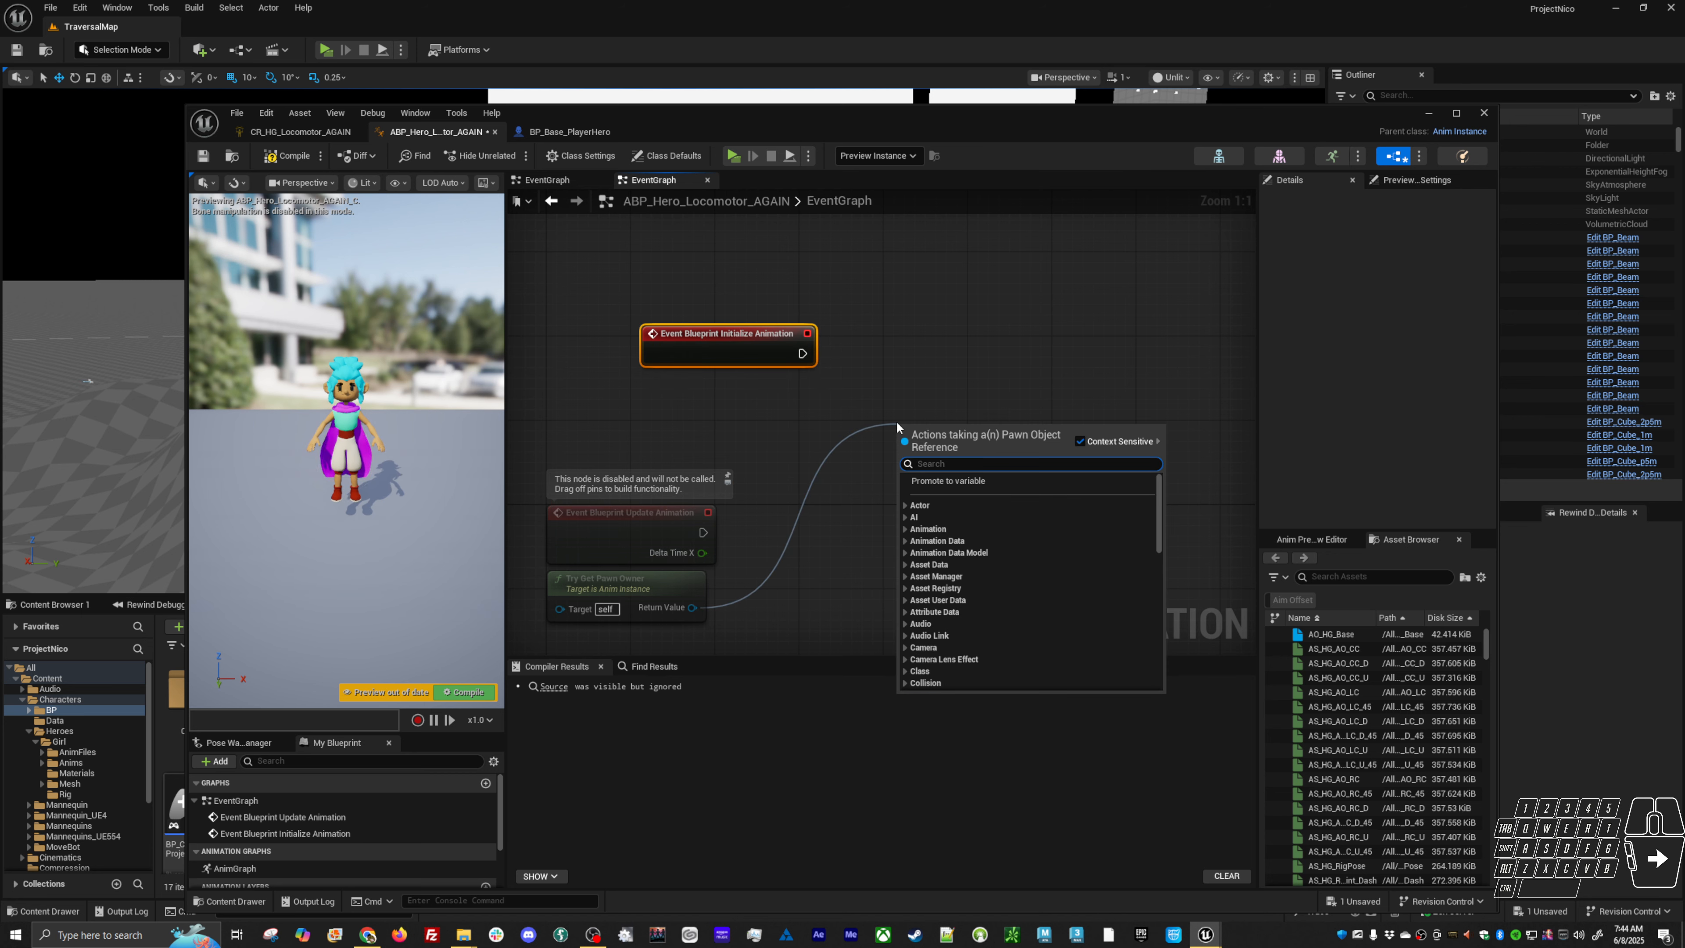
{"action": "type", "text": "cast"}
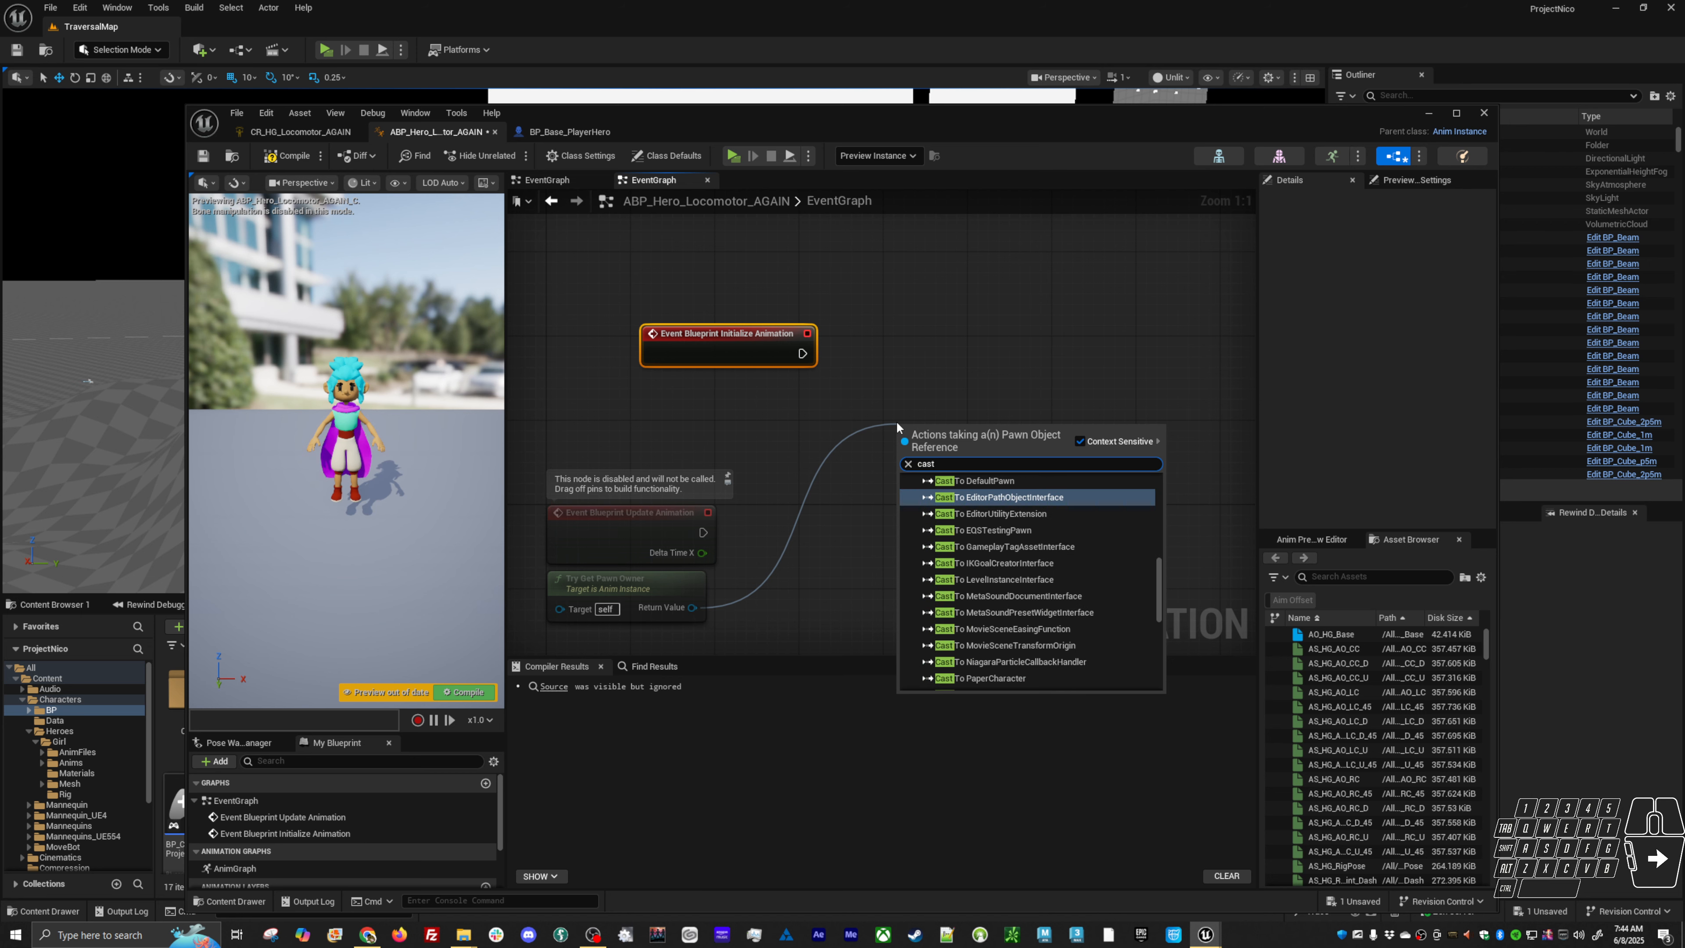
{"action": "type", "text": " base"}
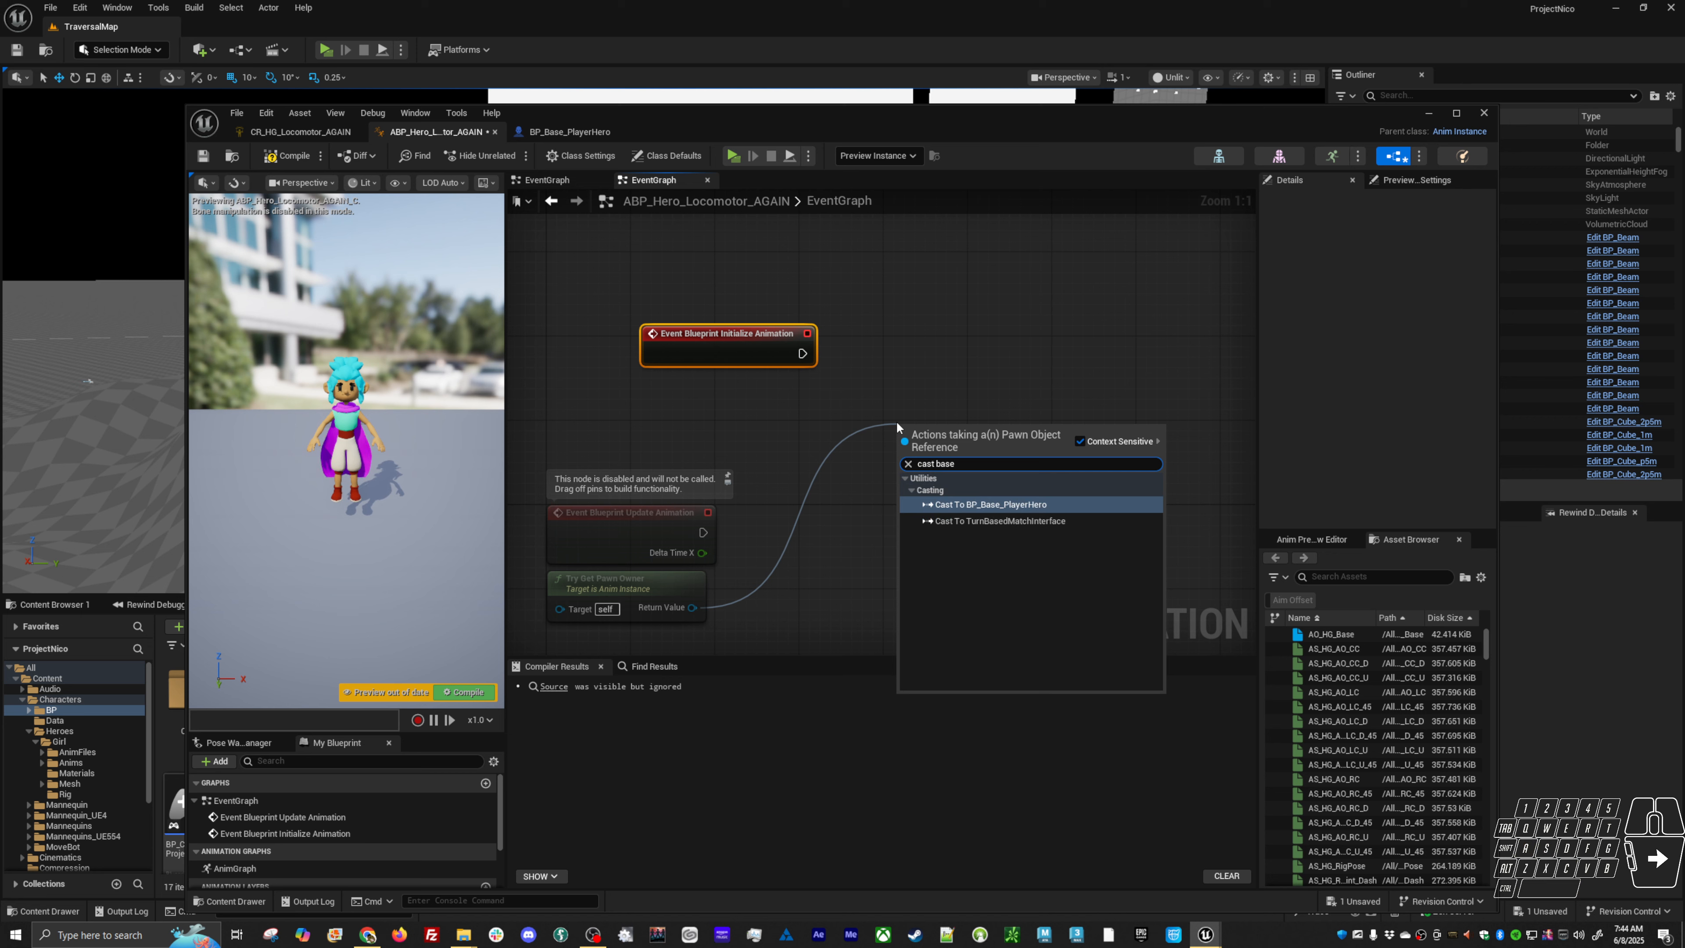
{"action": "left_click", "coordinate": [975, 510]}
{"action": "left_click_drag", "start_coordinate": [803, 353], "coordinate": [919, 332]}
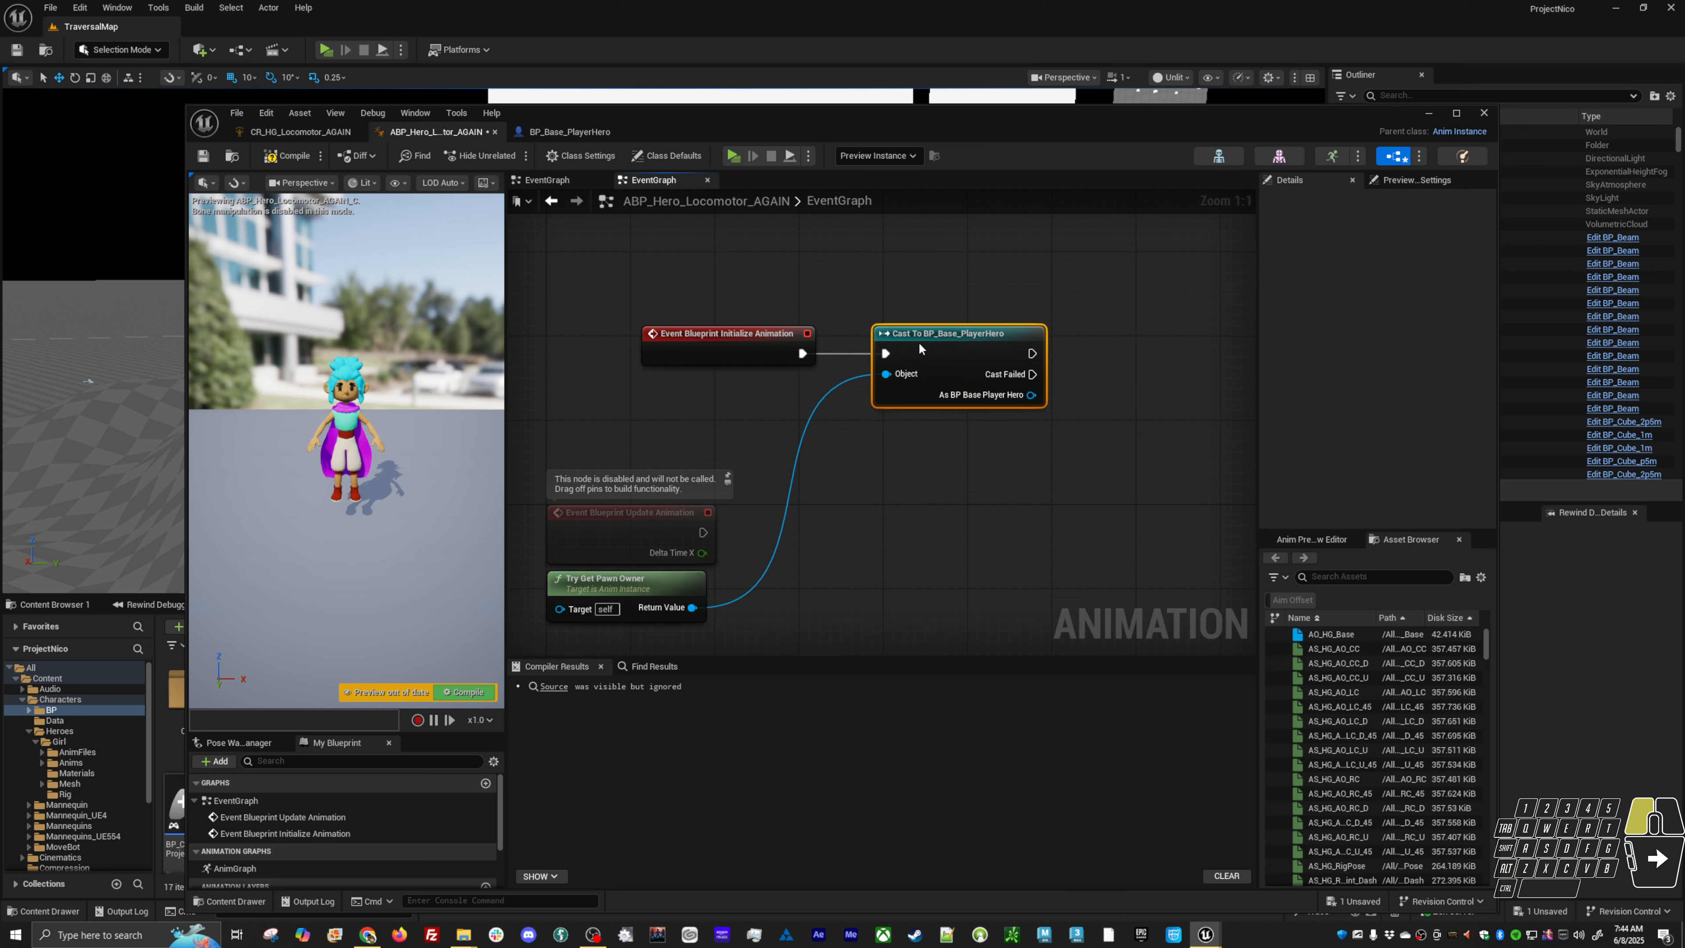
{"action": "left_click_drag", "start_coordinate": [1032, 395], "coordinate": [1149, 359]}
{"action": "left_click", "coordinate": [1152, 452]}
Add a validated get of the player hero variable, run it from Event Blueprint Update Animation, then compile and save the animation blueprint
{"action": "right_click_drag", "start_coordinate": [938, 566], "coordinate": [880, 416]}
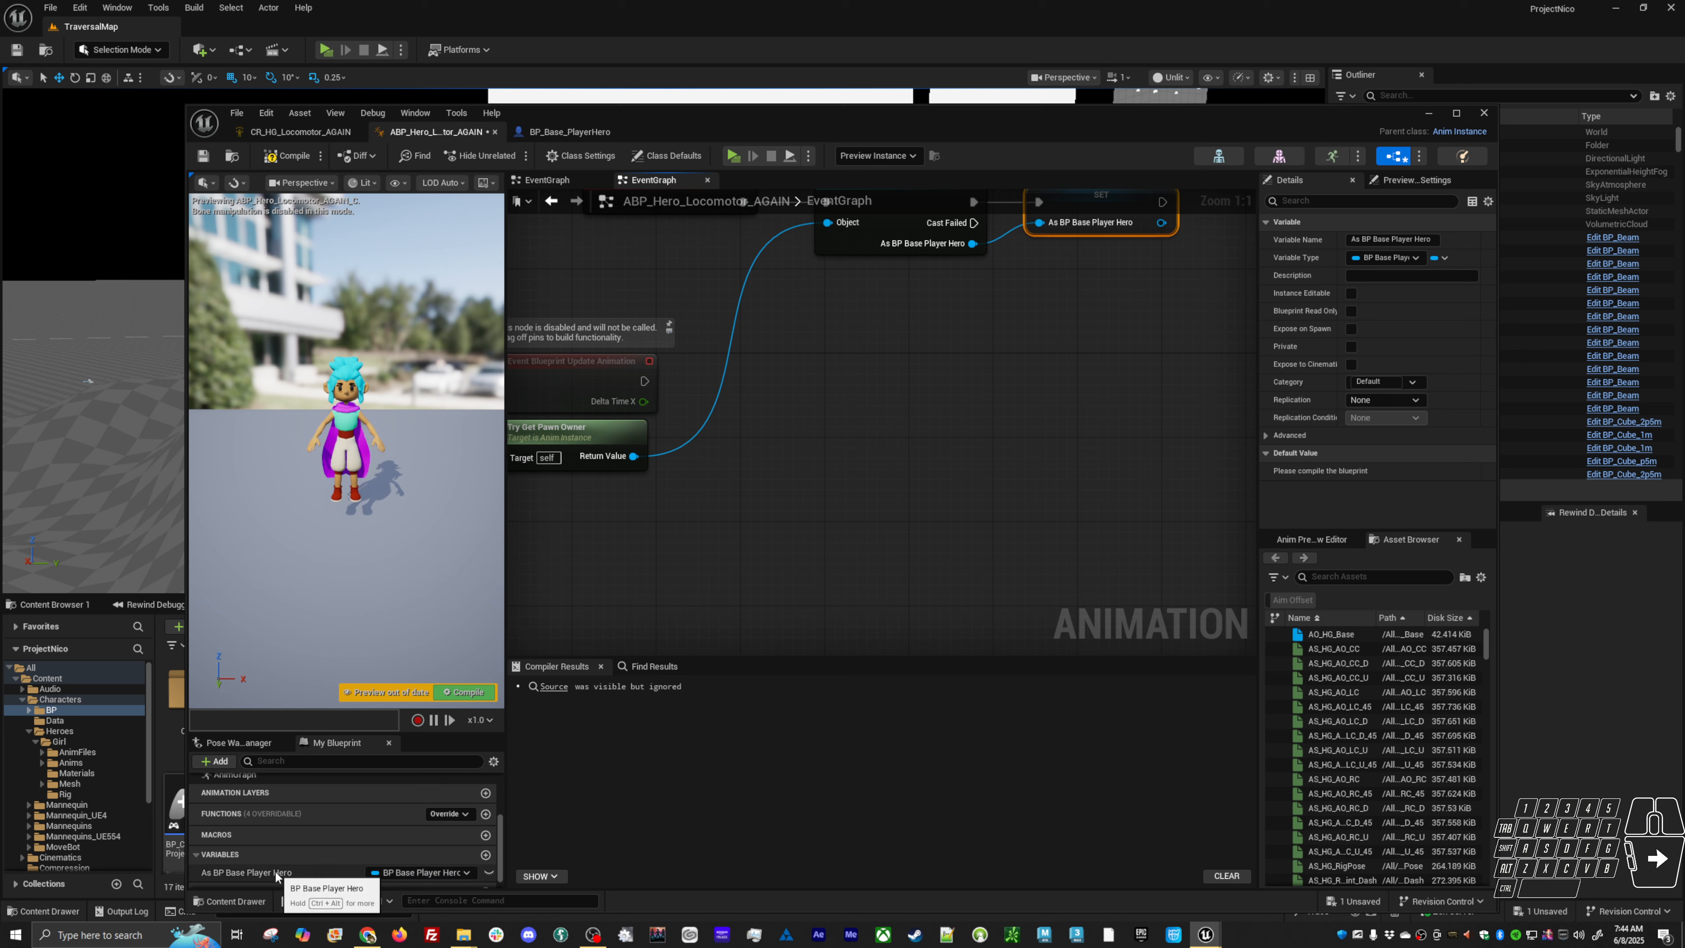
{"action": "left_click_drag", "start_coordinate": [275, 871], "coordinate": [806, 485], "text": "ctrl"}
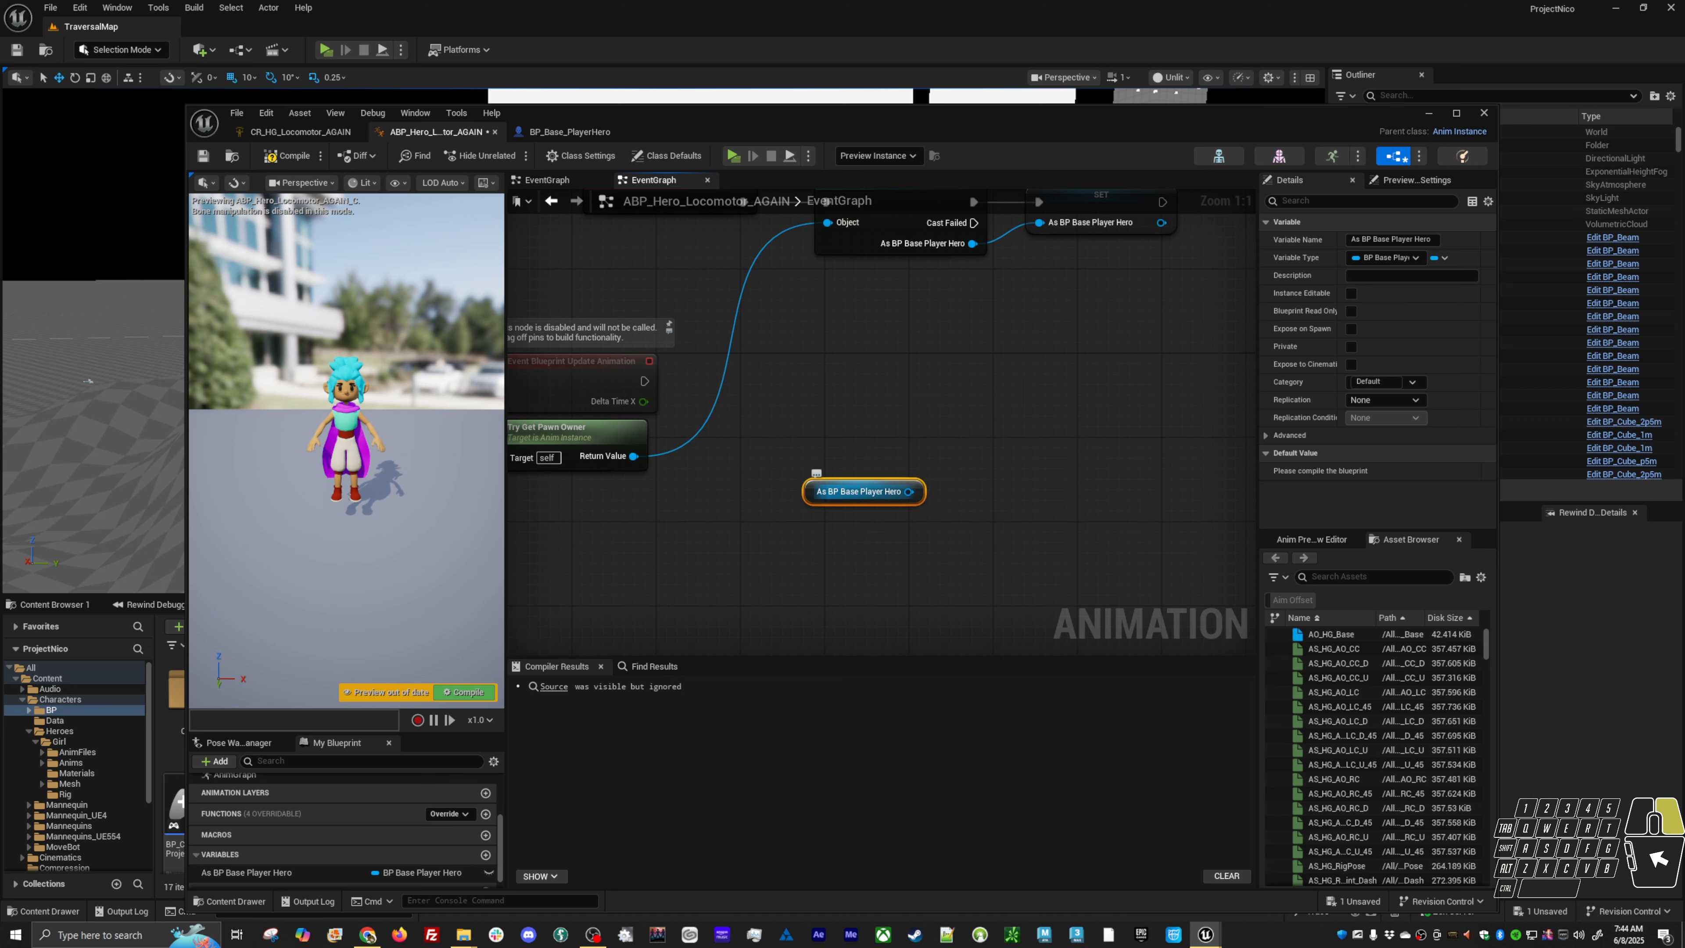
{"action": "right_click", "coordinate": [909, 492]}
{"action": "left_click", "coordinate": [937, 624]}
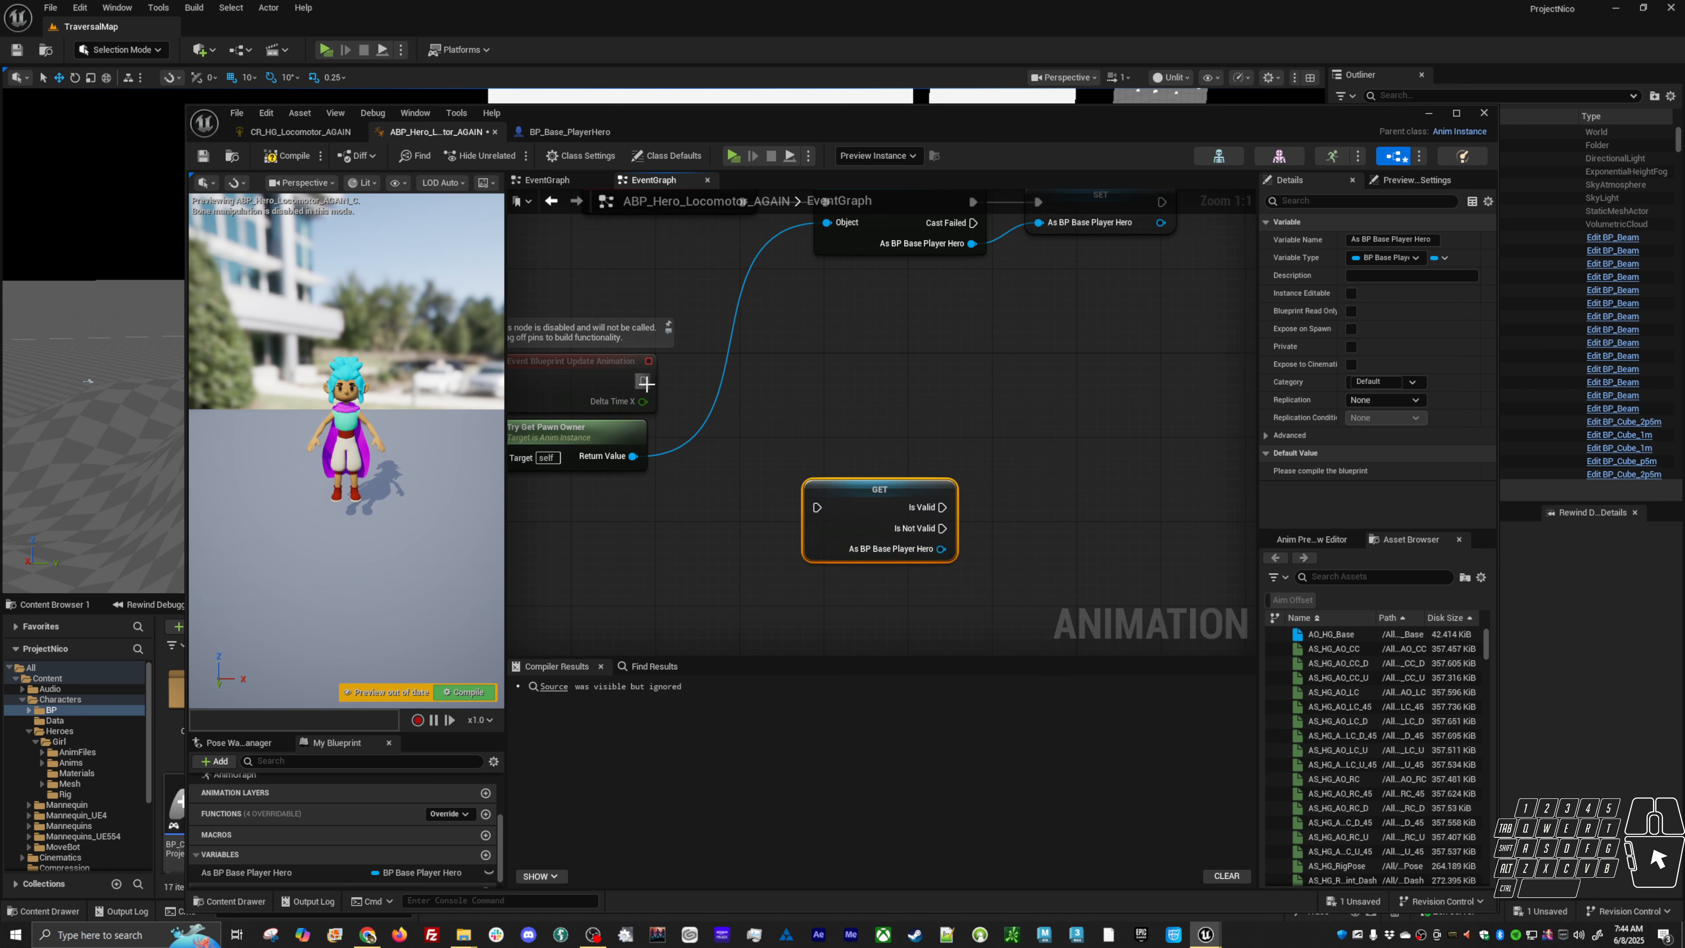
{"action": "left_click_drag", "start_coordinate": [817, 507], "coordinate": [644, 380]}
{"action": "left_click_drag", "start_coordinate": [871, 494], "coordinate": [839, 366]}
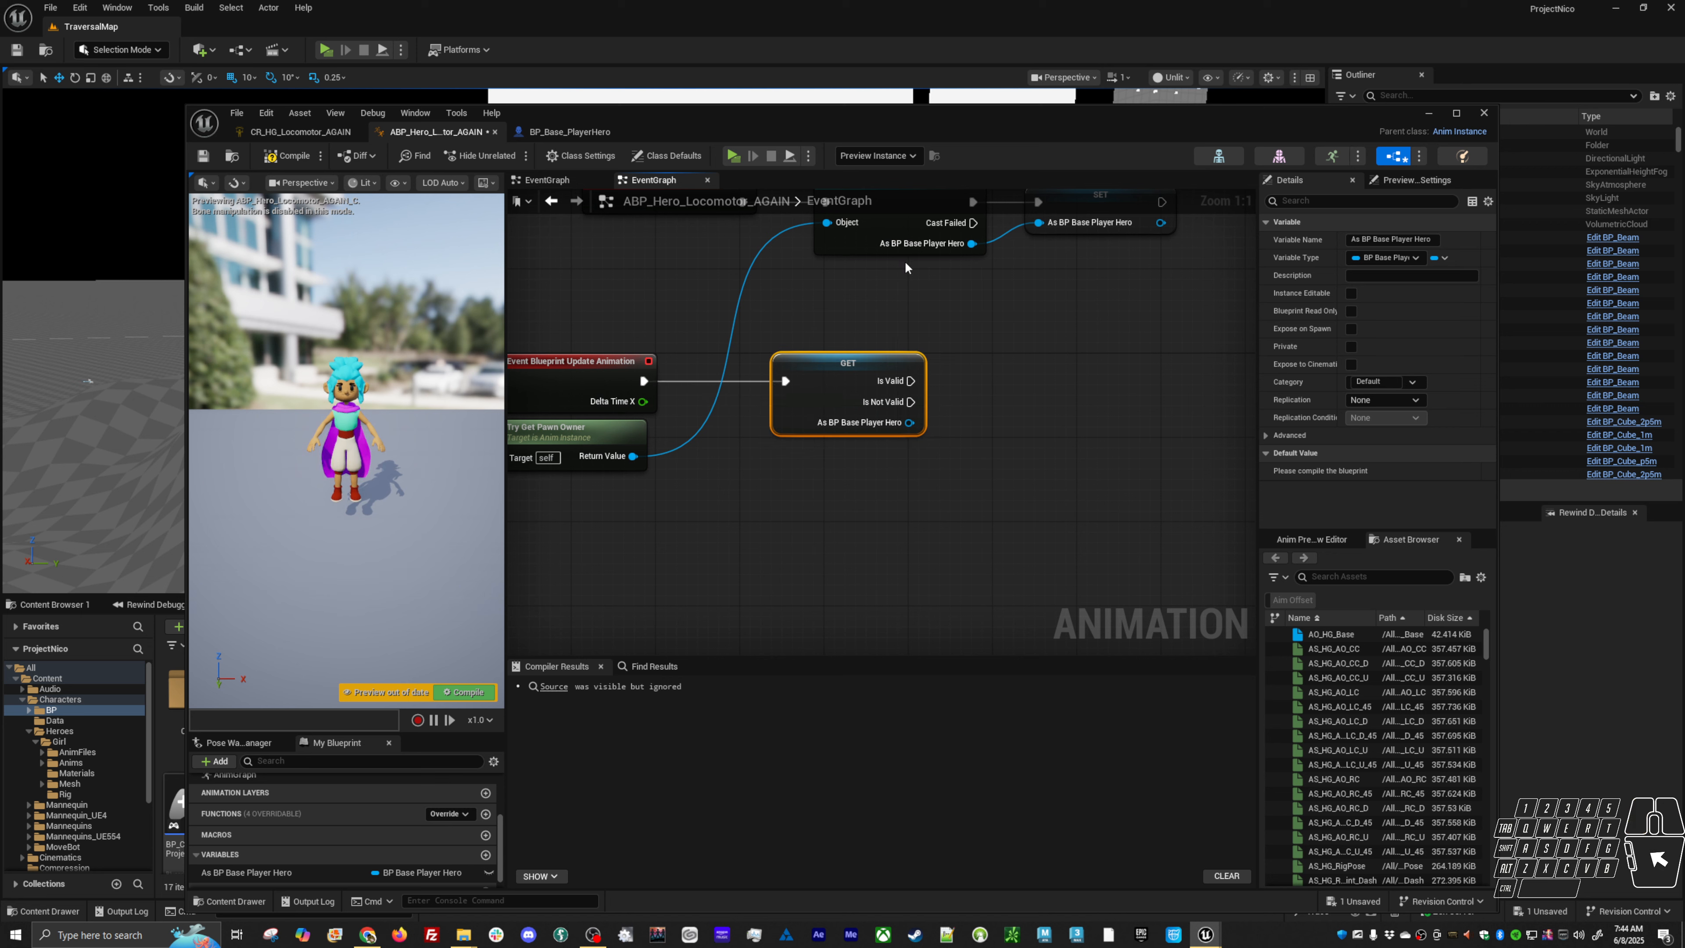
{"action": "left_click", "coordinate": [468, 694]}
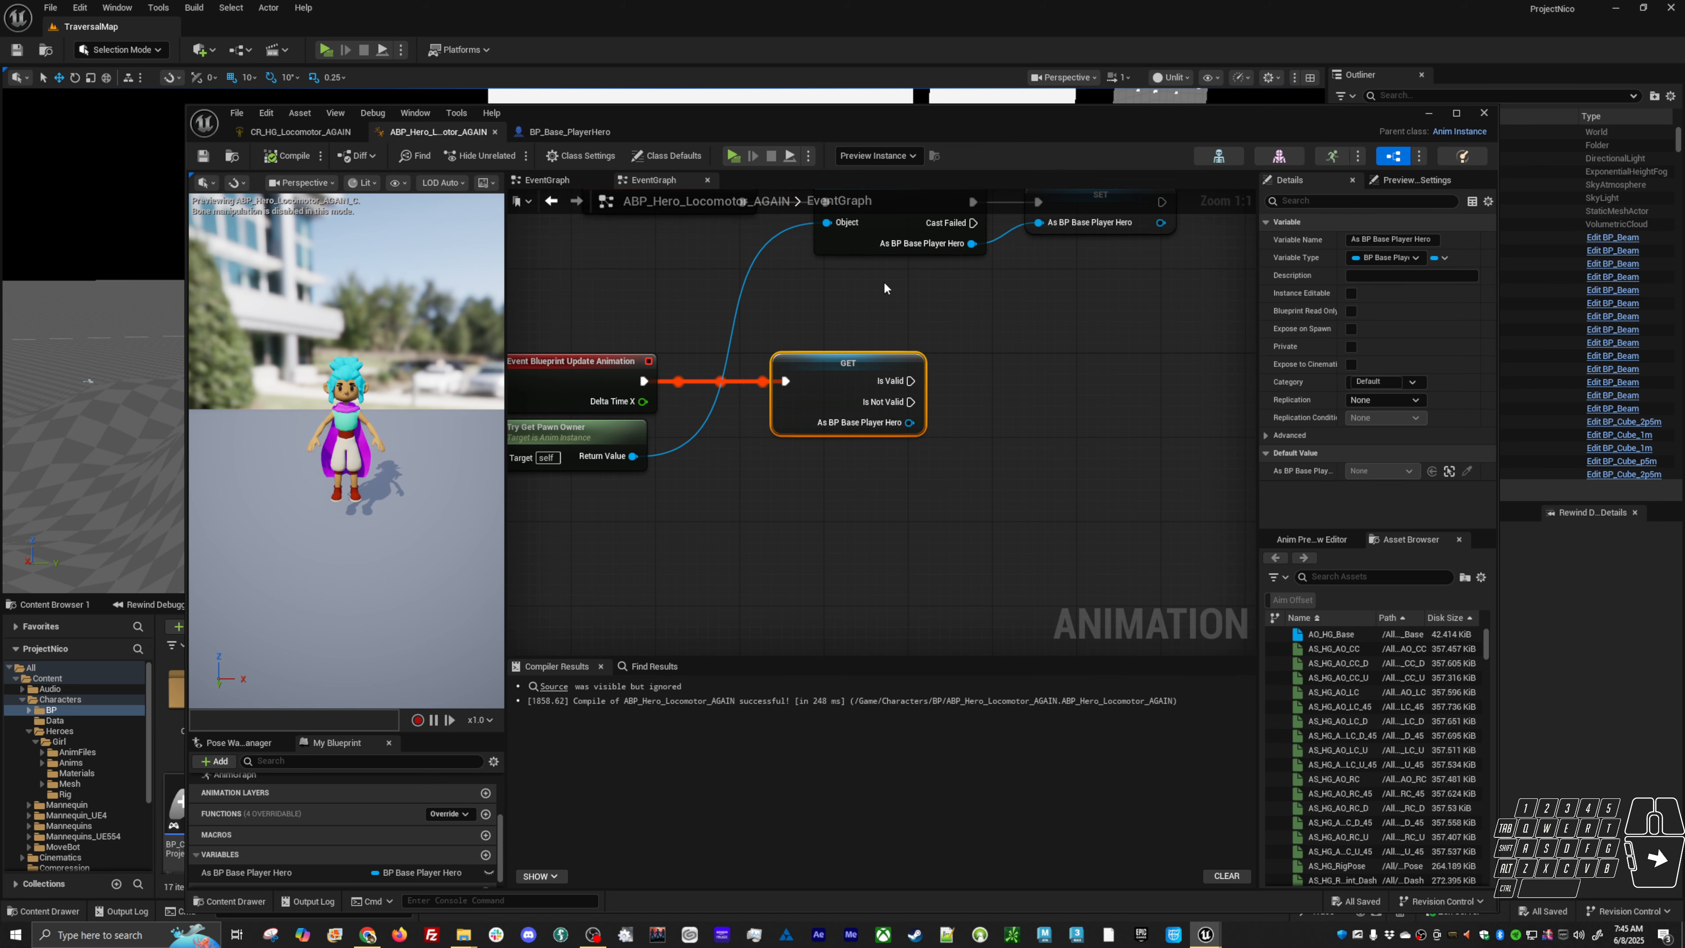
{"action": "right_click_drag", "start_coordinate": [884, 281], "coordinate": [915, 388]}
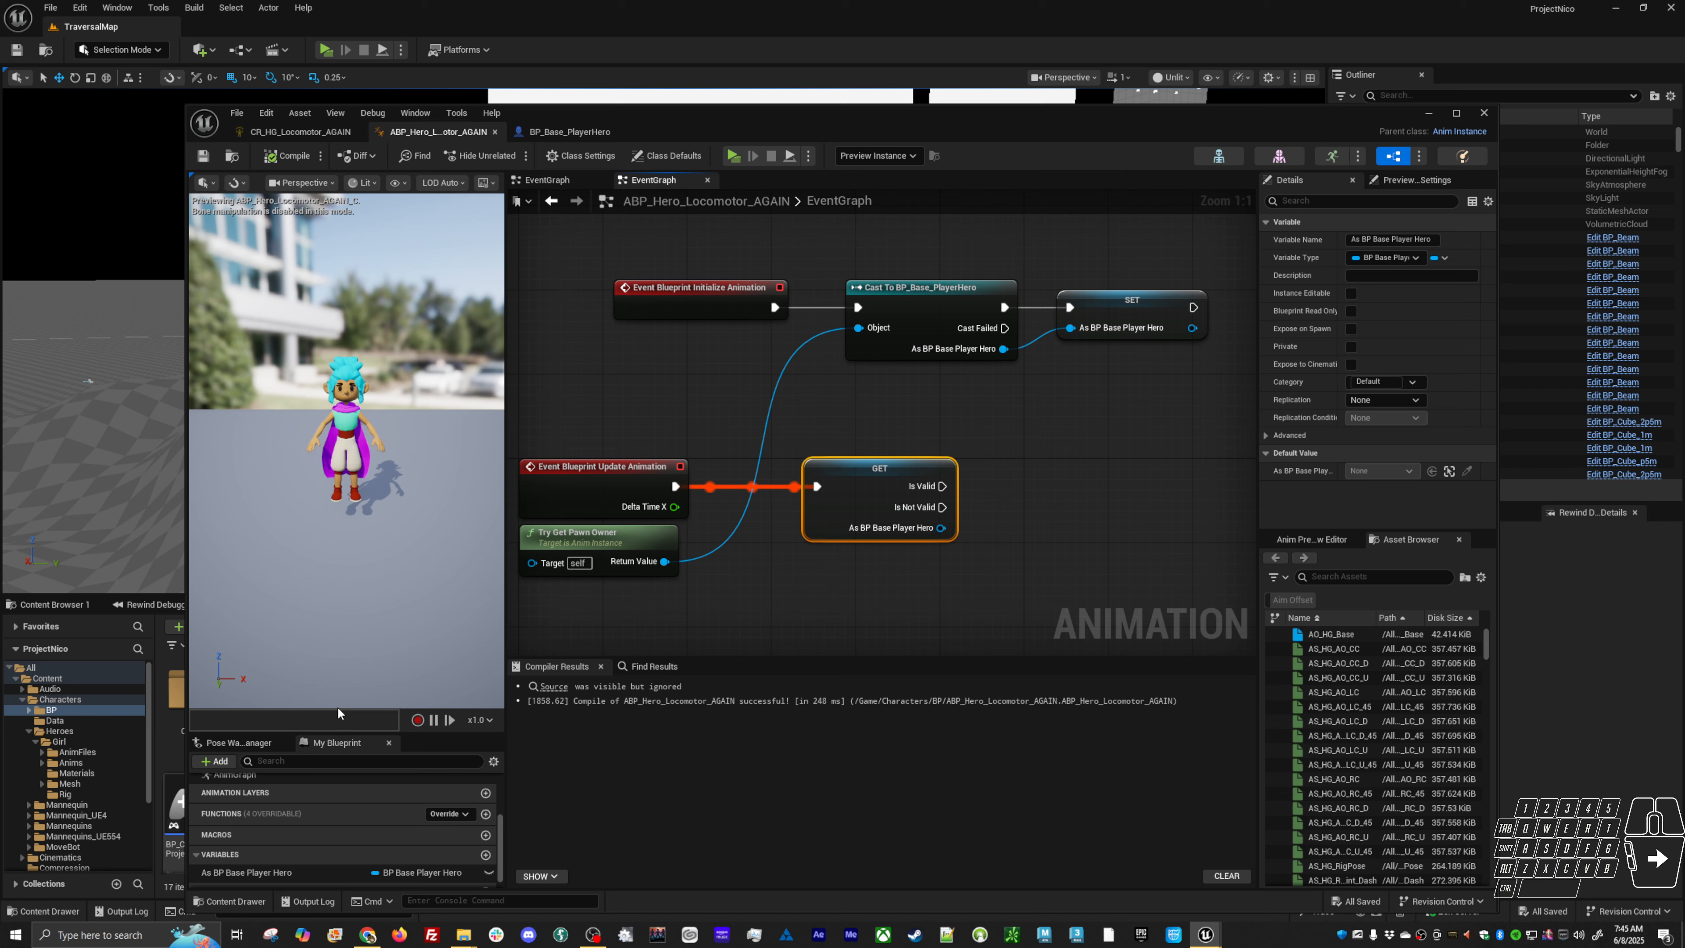
Open the AnimGraph of ABP_Hero_Locomotor_AGAIN and add a Property Access node below and ahead of the Control Rig node
{"action": "left_click_drag", "start_coordinate": [399, 735], "coordinate": [399, 584]}
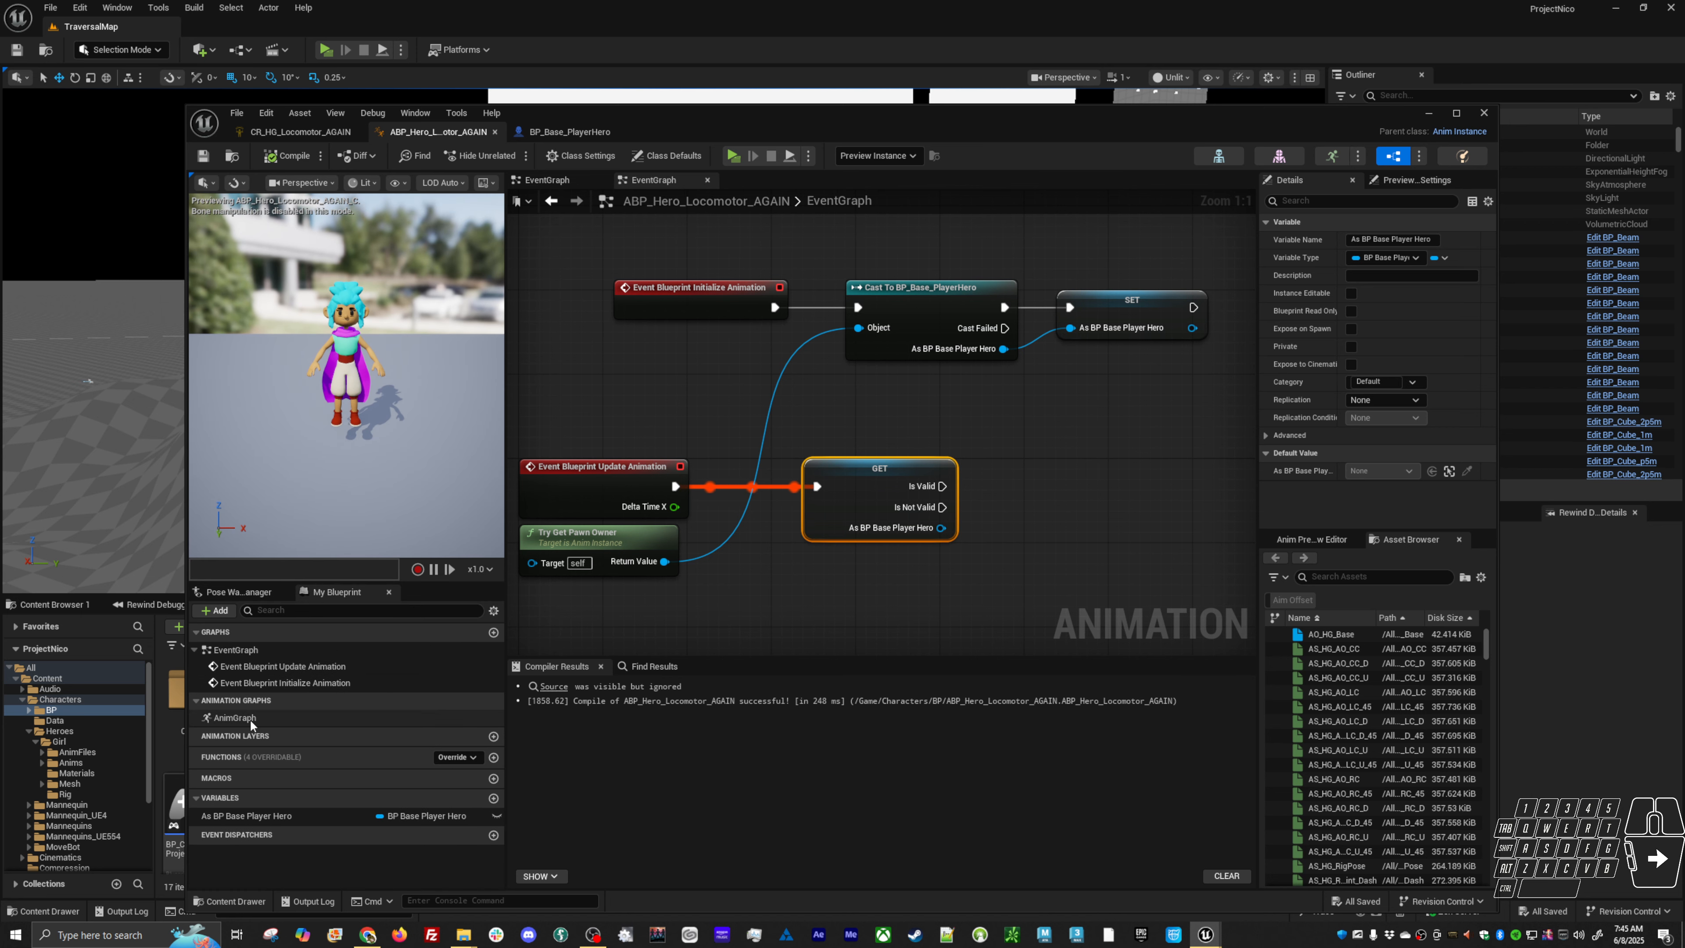
{"action": "double_click", "coordinate": [235, 717]}
{"action": "right_click_drag", "start_coordinate": [946, 506], "coordinate": [1041, 497]}
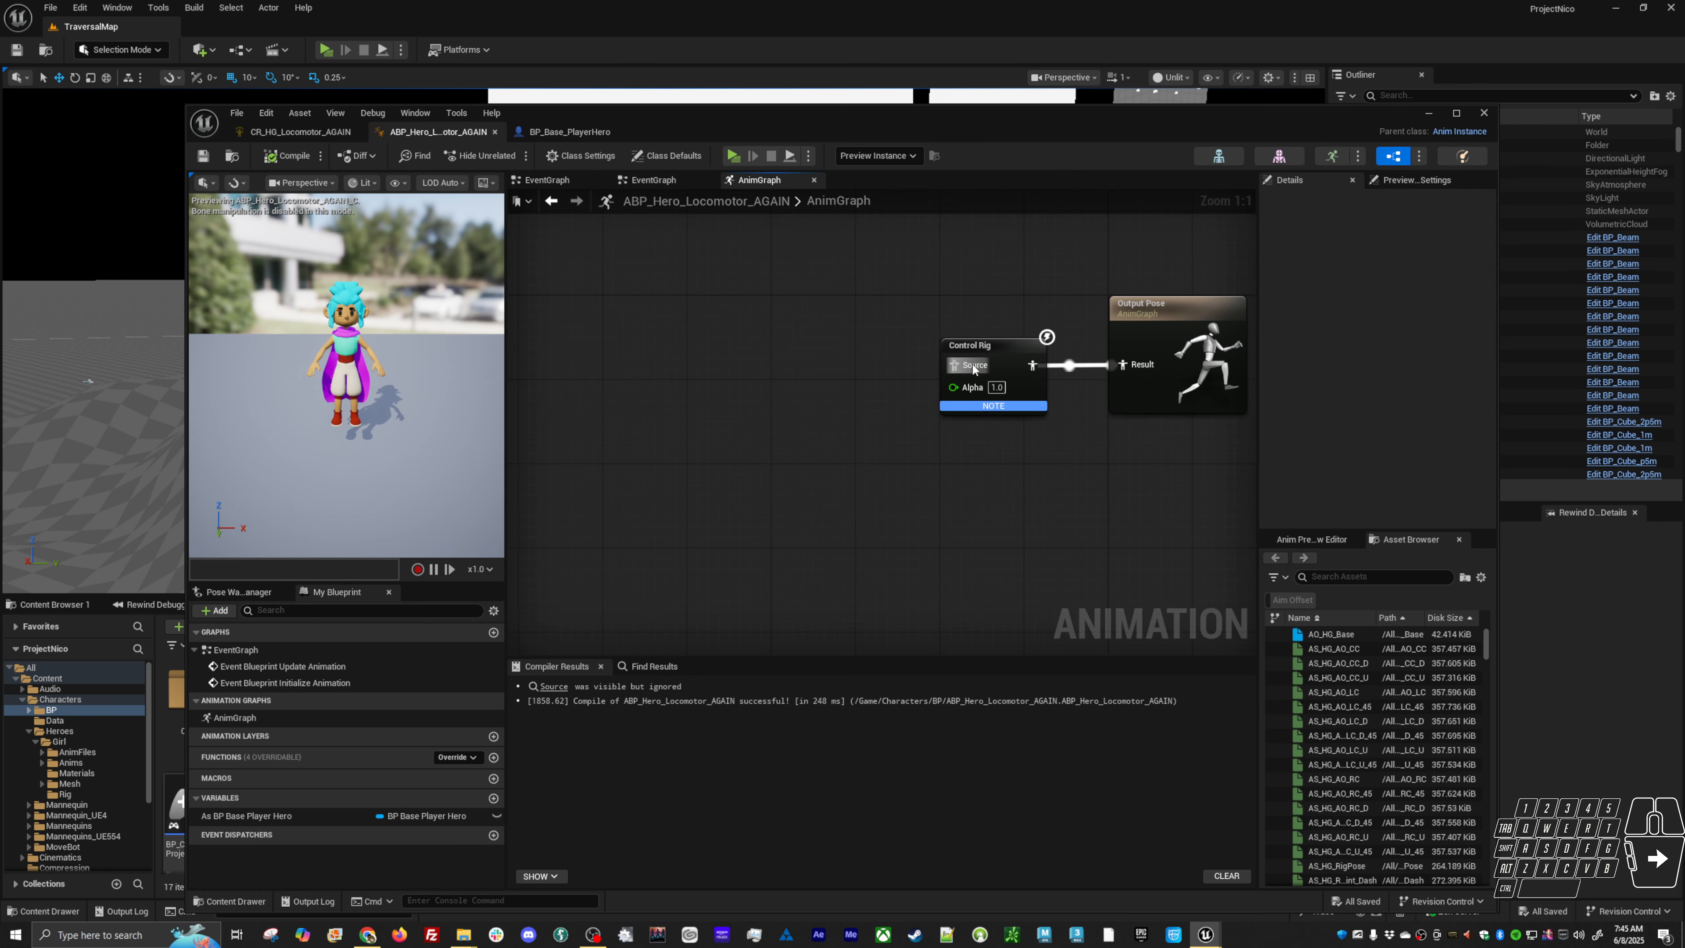
{"action": "left_click", "coordinate": [983, 349]}
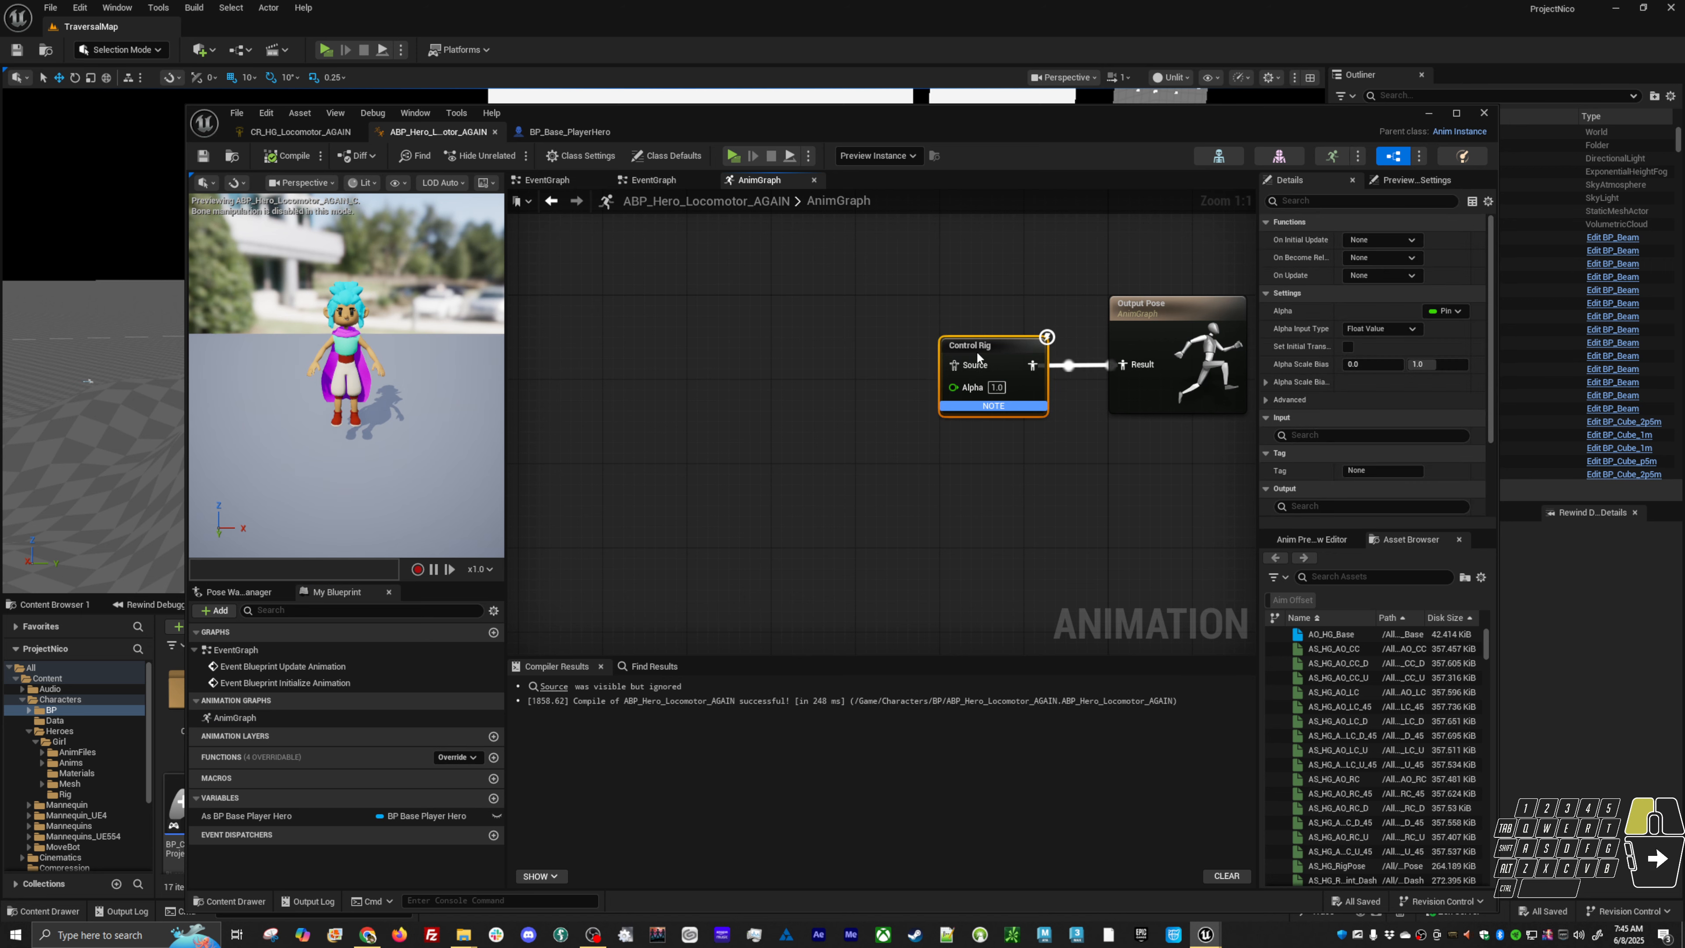
{"action": "right_click", "coordinate": [661, 496]}
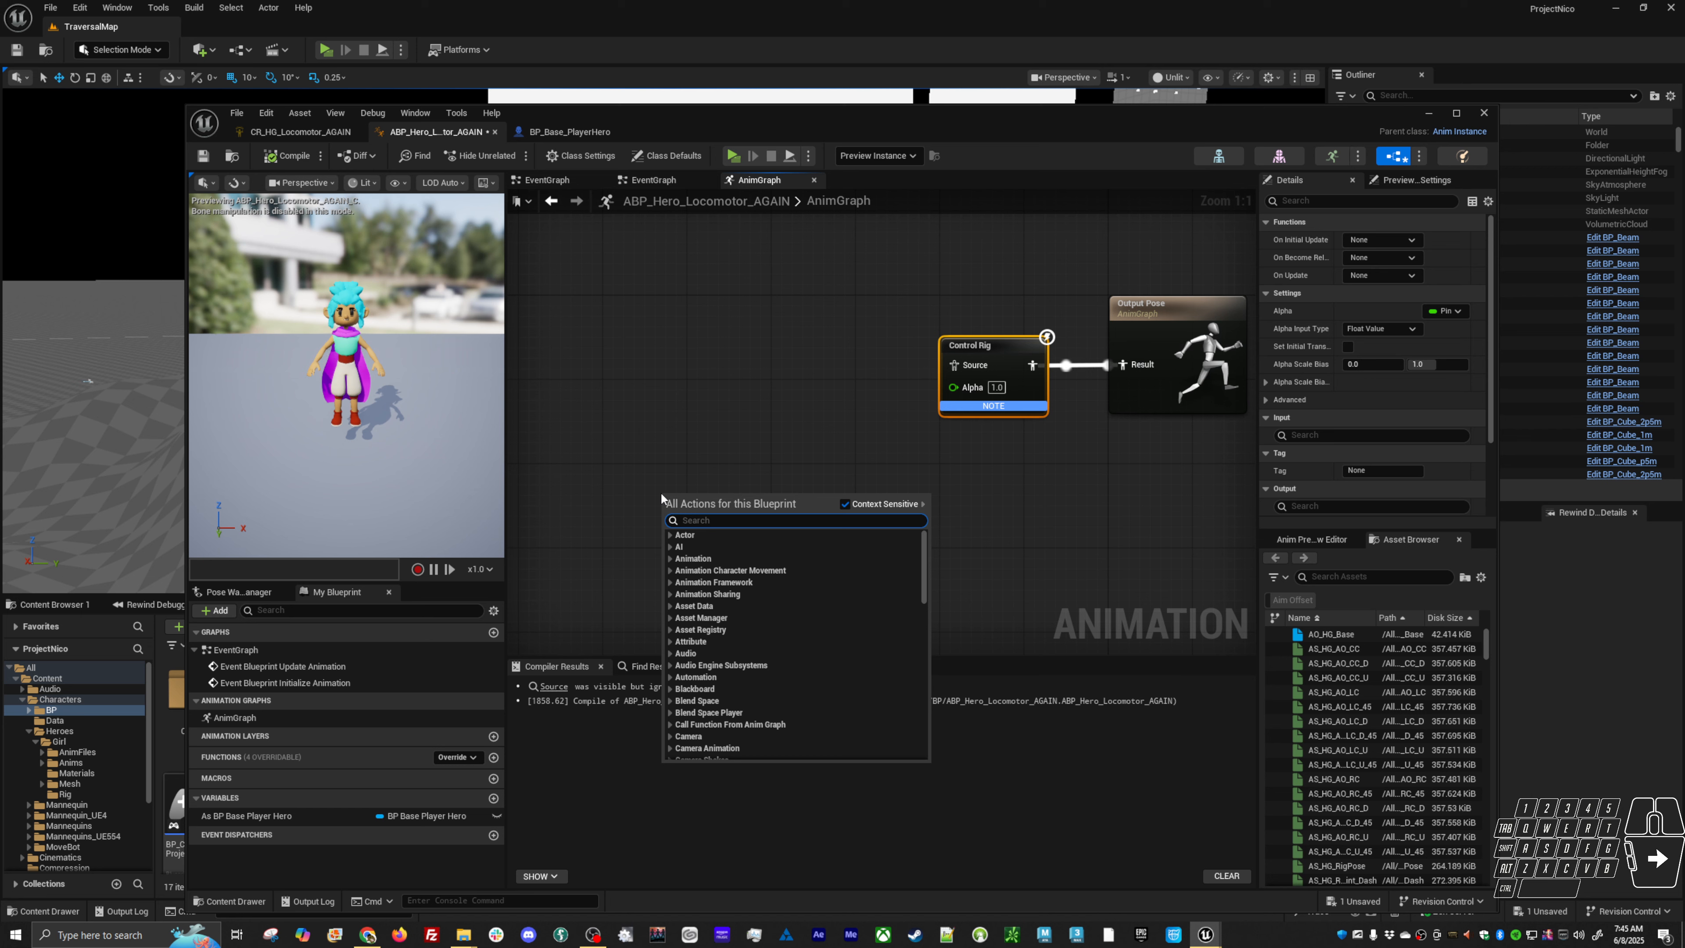
{"action": "type", "text": "prop"}
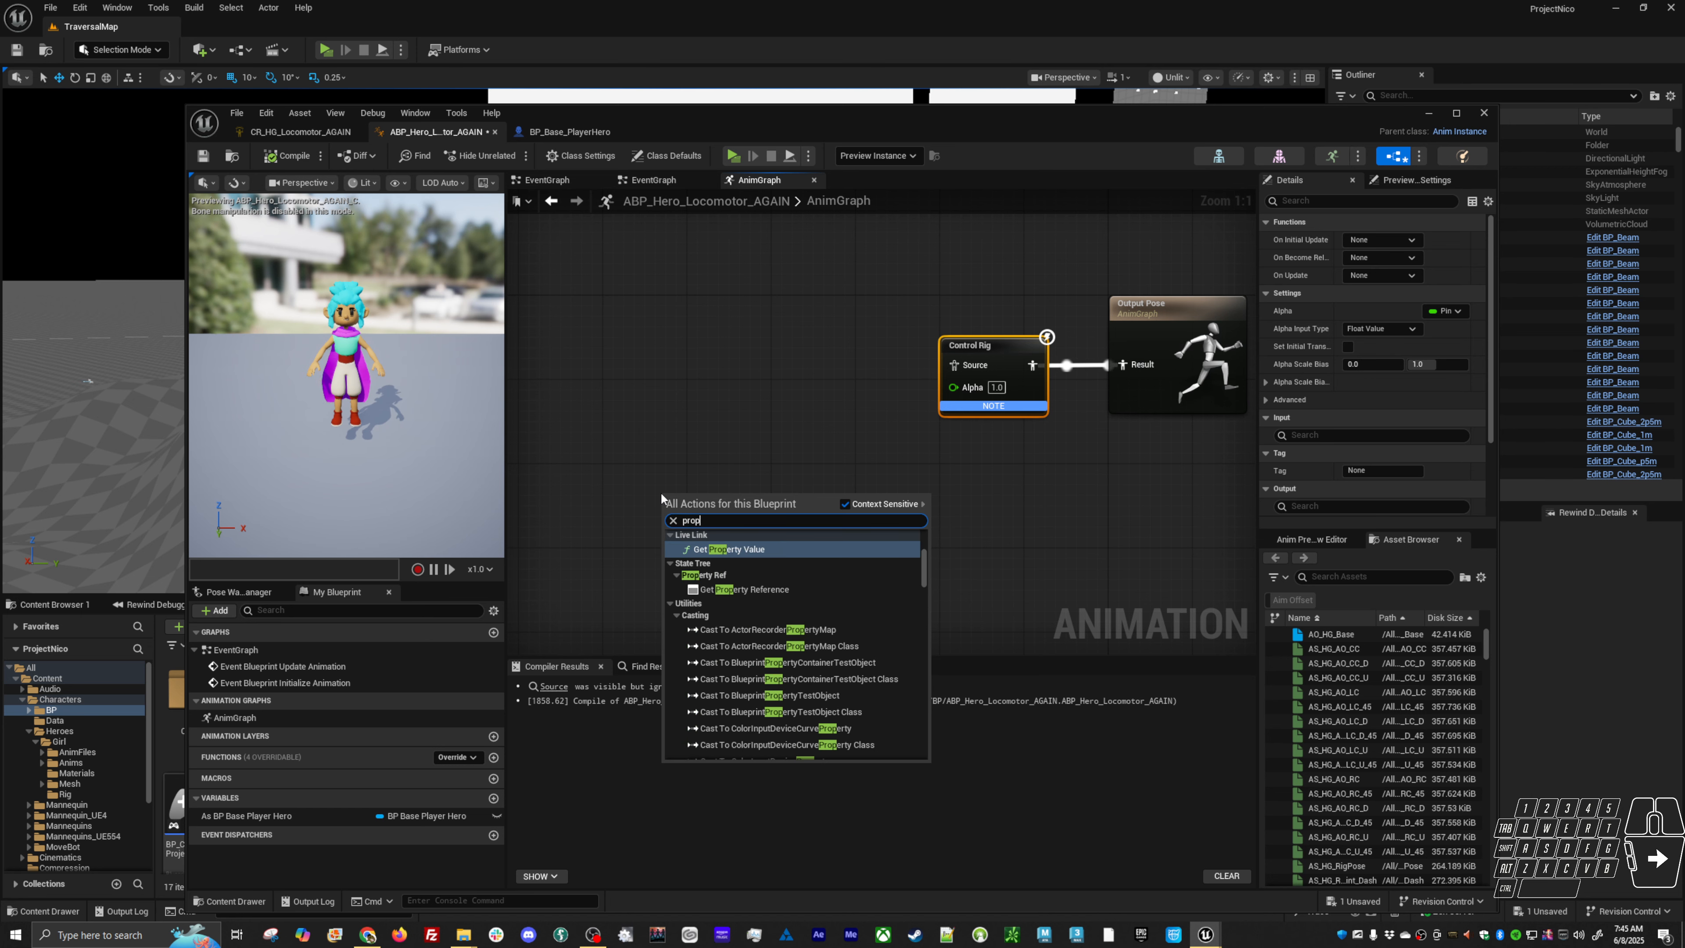
{"action": "type", "text": " acc"}
{"action": "key", "text": "Return"}
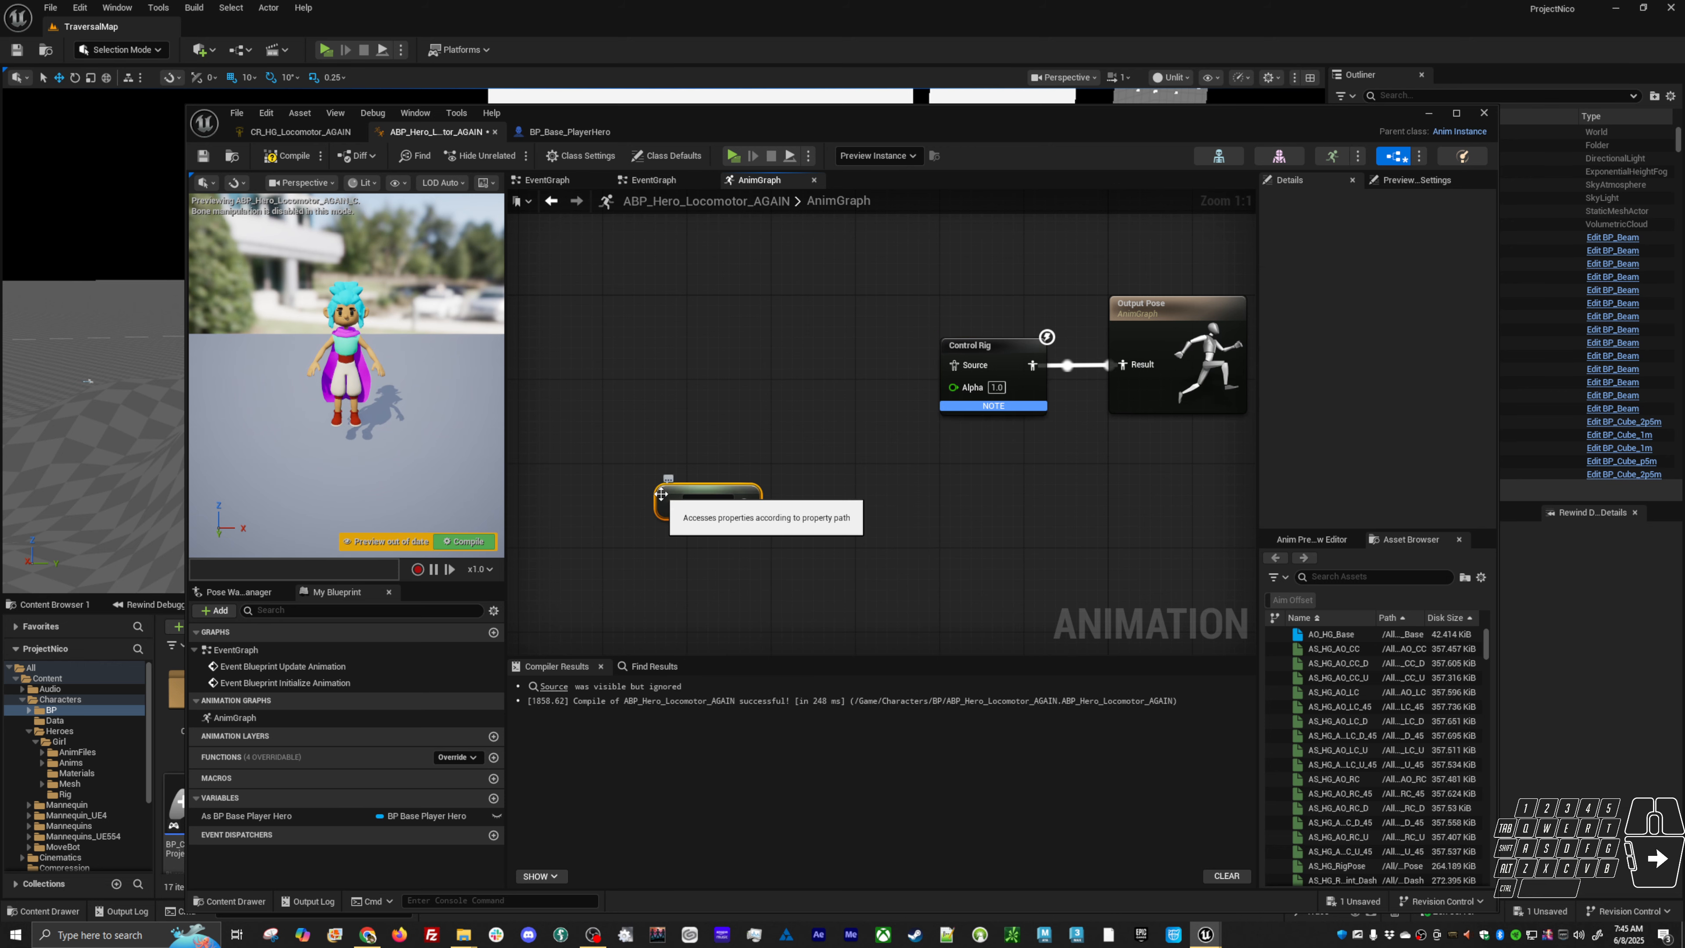
{"action": "left_click_drag", "start_coordinate": [661, 494], "coordinate": [608, 473]}
Bind the Property Access node to Max Walk Speed of the As BP Base Player Hero variable
{"action": "left_click", "coordinate": [672, 483]}
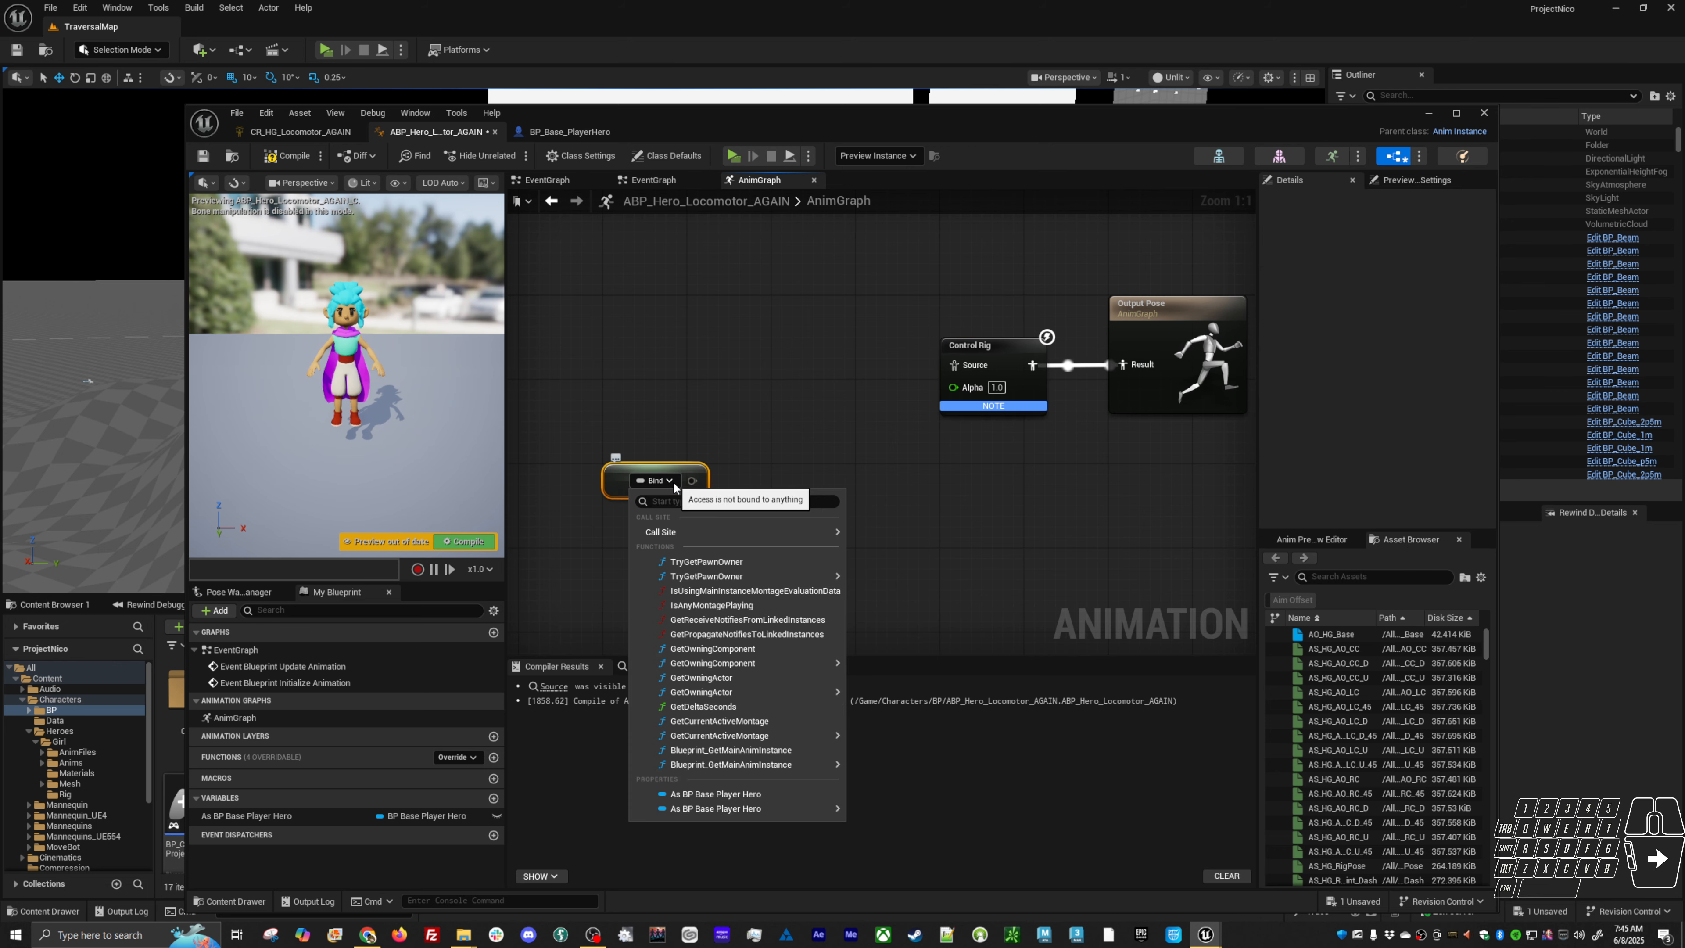
{"action": "mouse_move", "coordinate": [821, 812]}
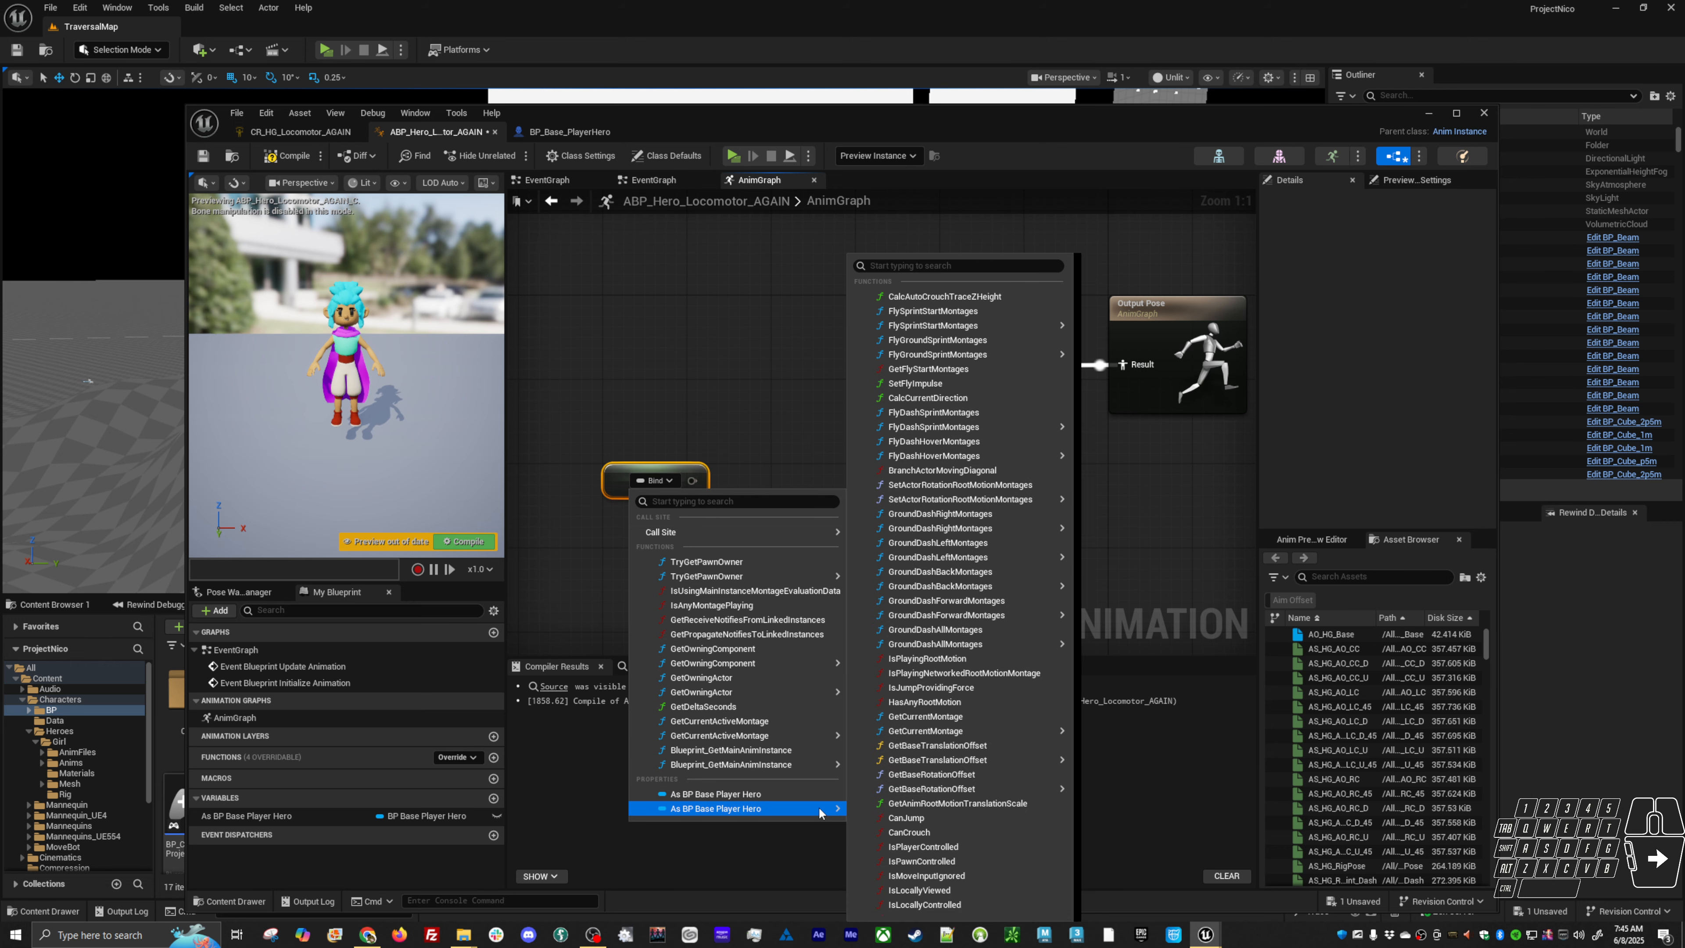
{"action": "left_click", "coordinate": [955, 266]}
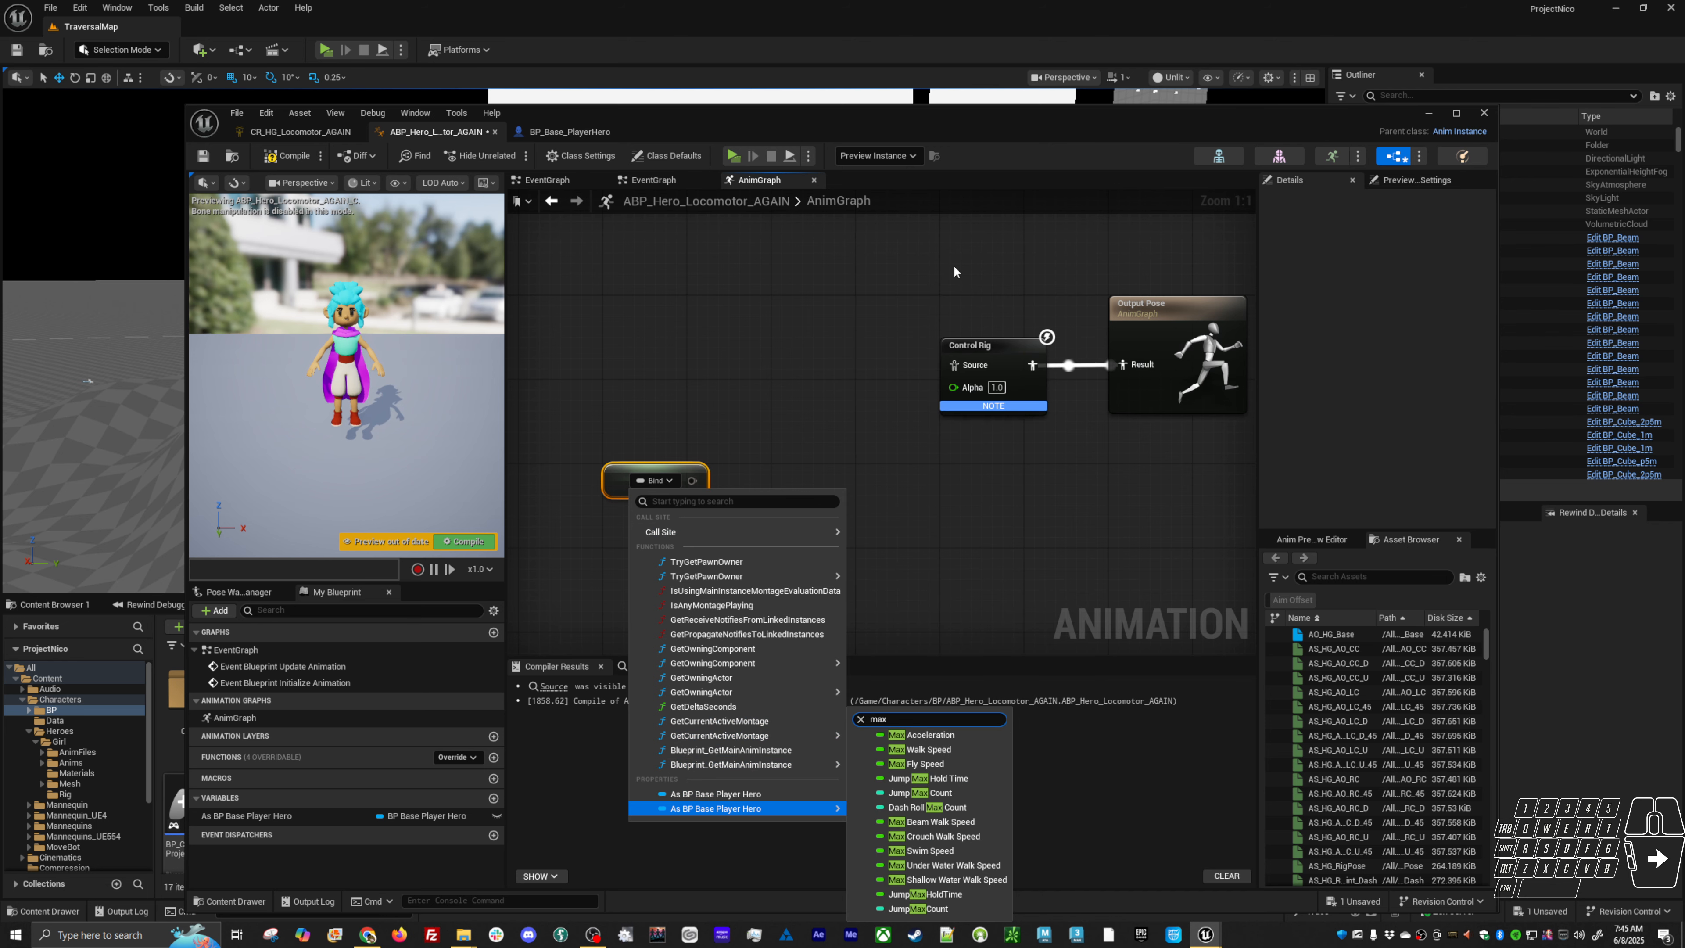
{"action": "left_click", "coordinate": [958, 749]}
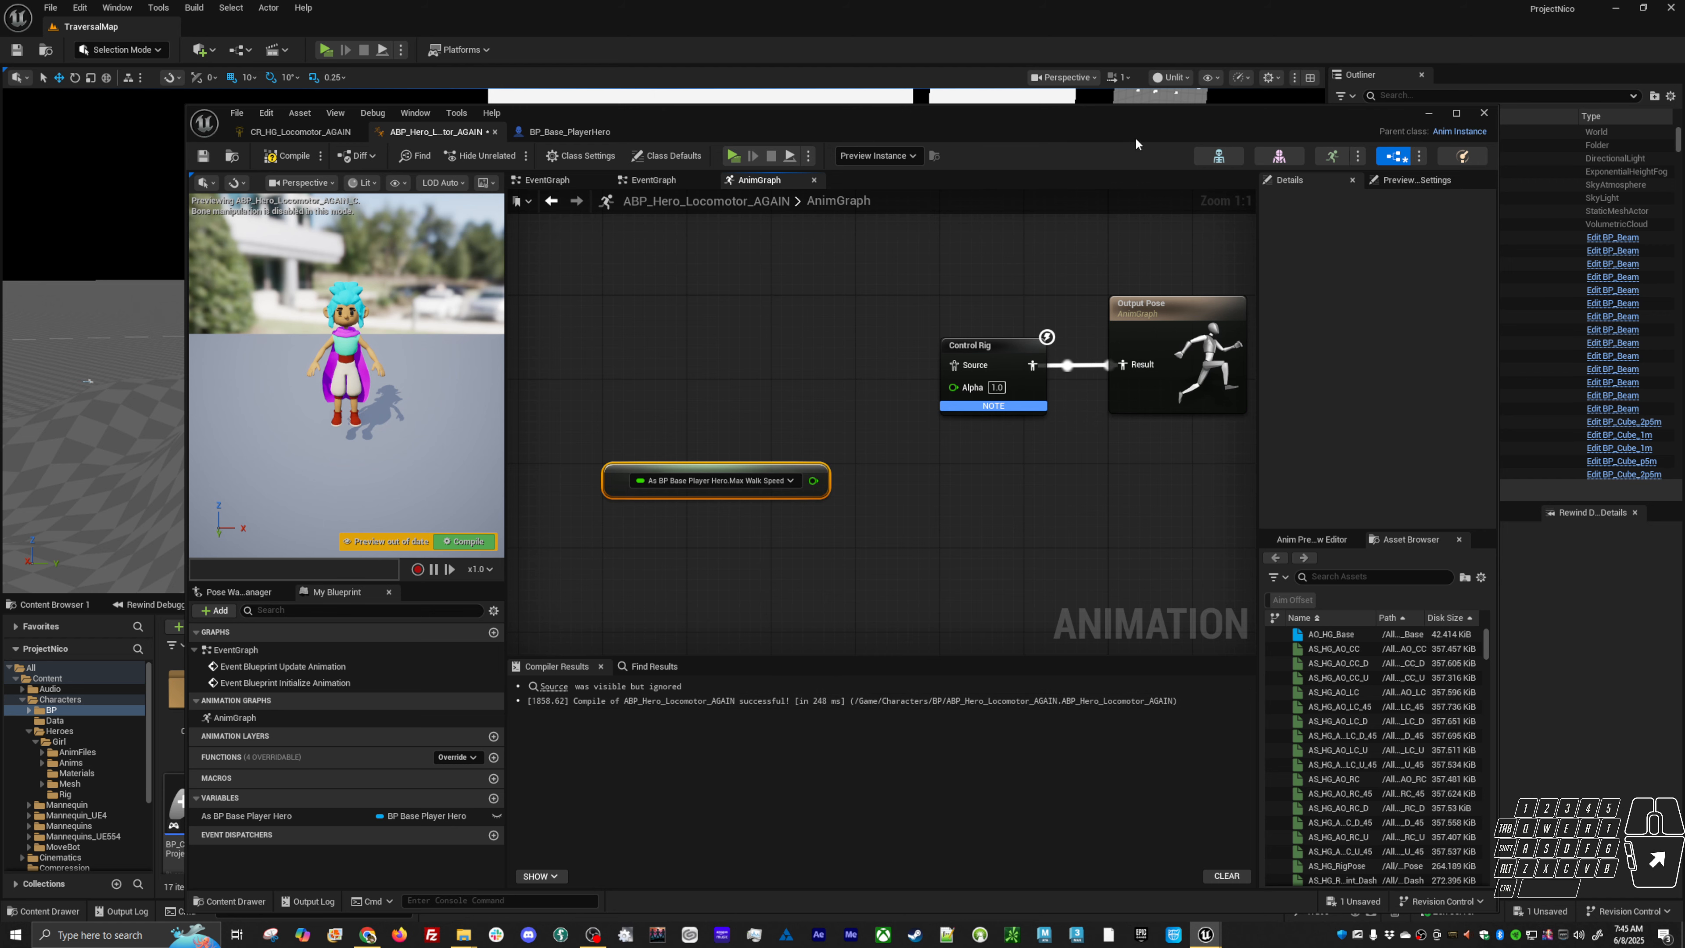
Open the existing ABP_Hero_Locomotor animation blueprint from the content browser and move its editor window off the main screen
{"action": "left_click_drag", "start_coordinate": [1136, 136], "coordinate": [516, 159]}
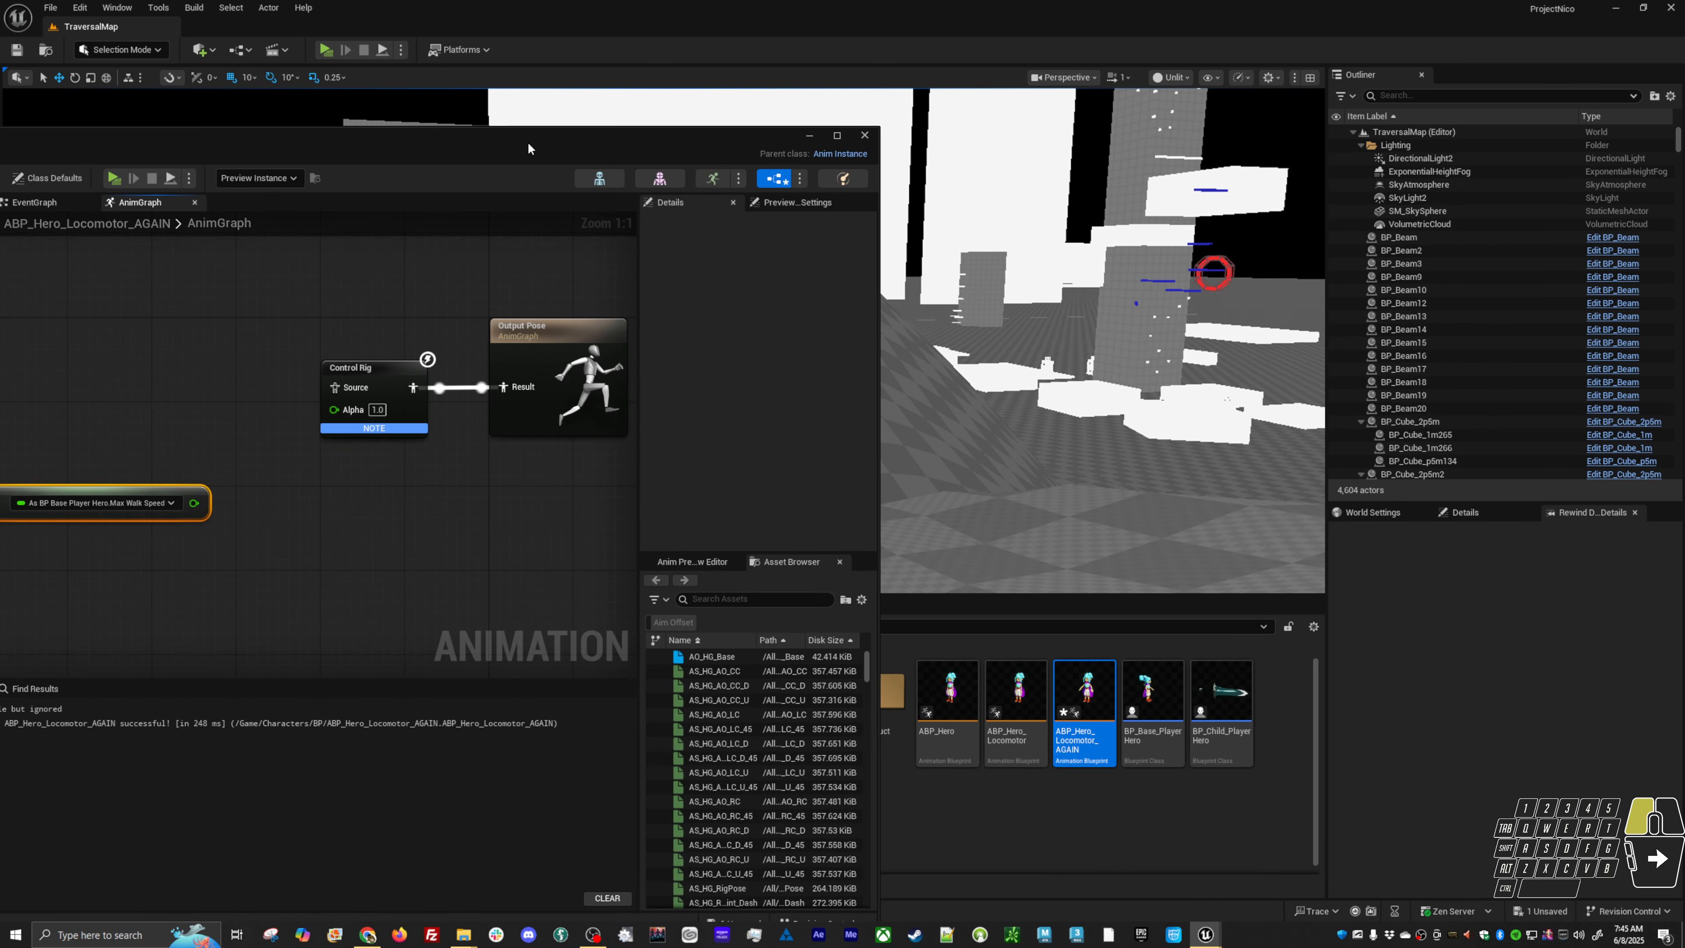
{"action": "double_click", "coordinate": [1006, 711]}
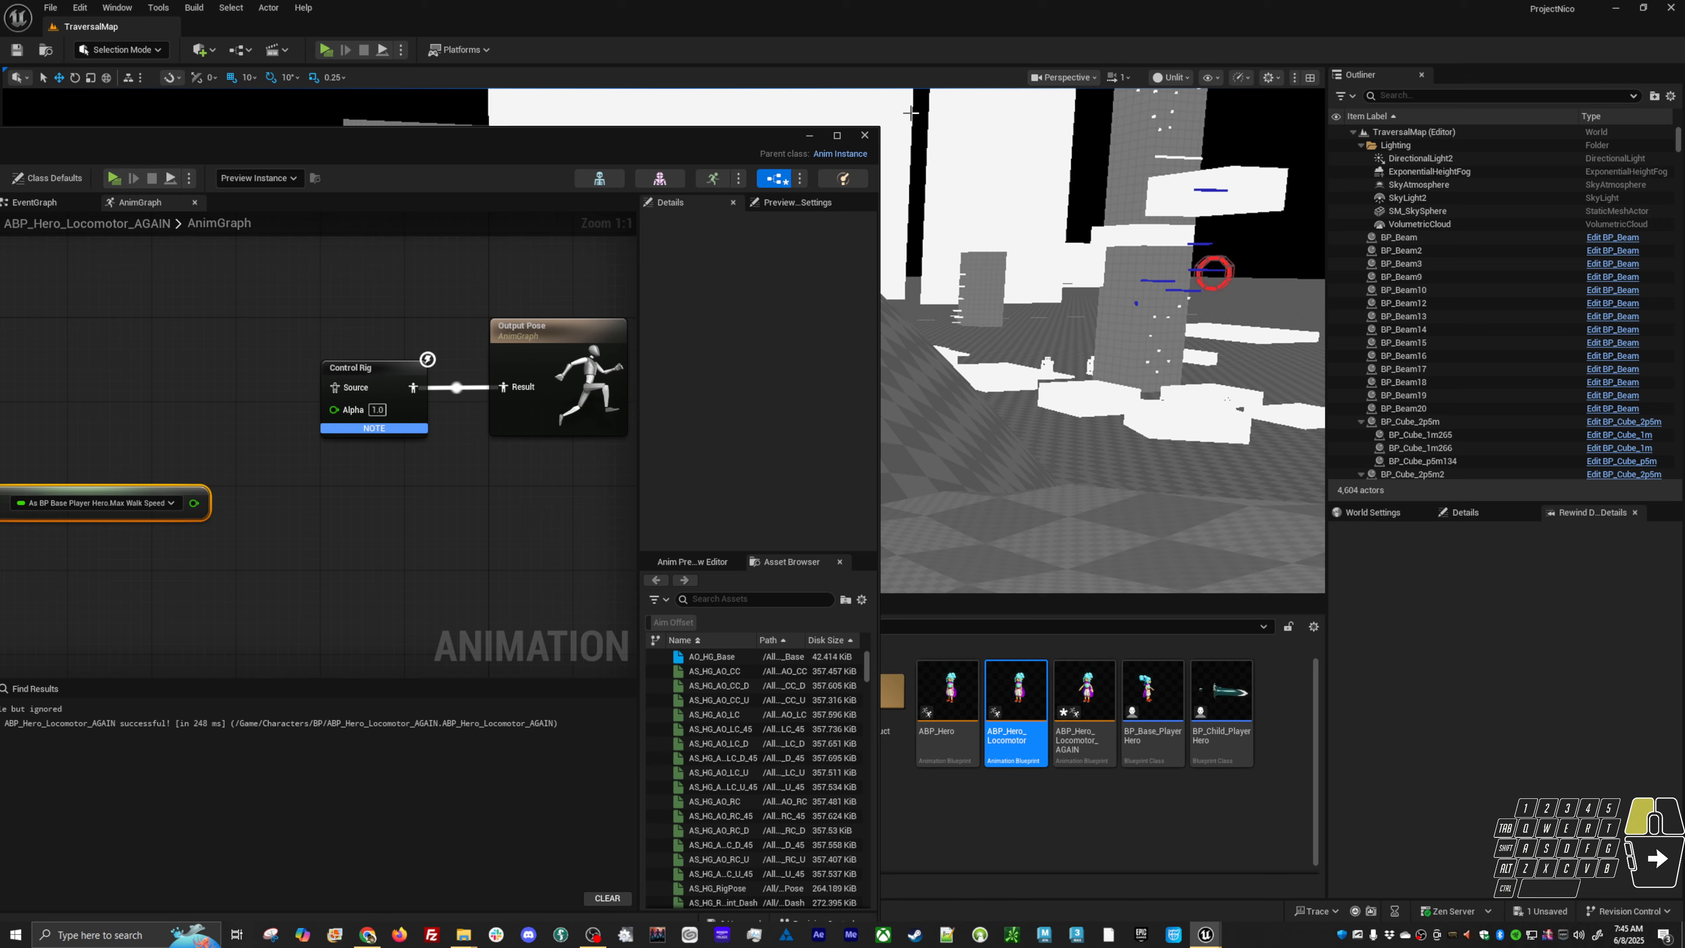
{"action": "left_click_drag", "start_coordinate": [669, 137], "coordinate": [1167, 75]}
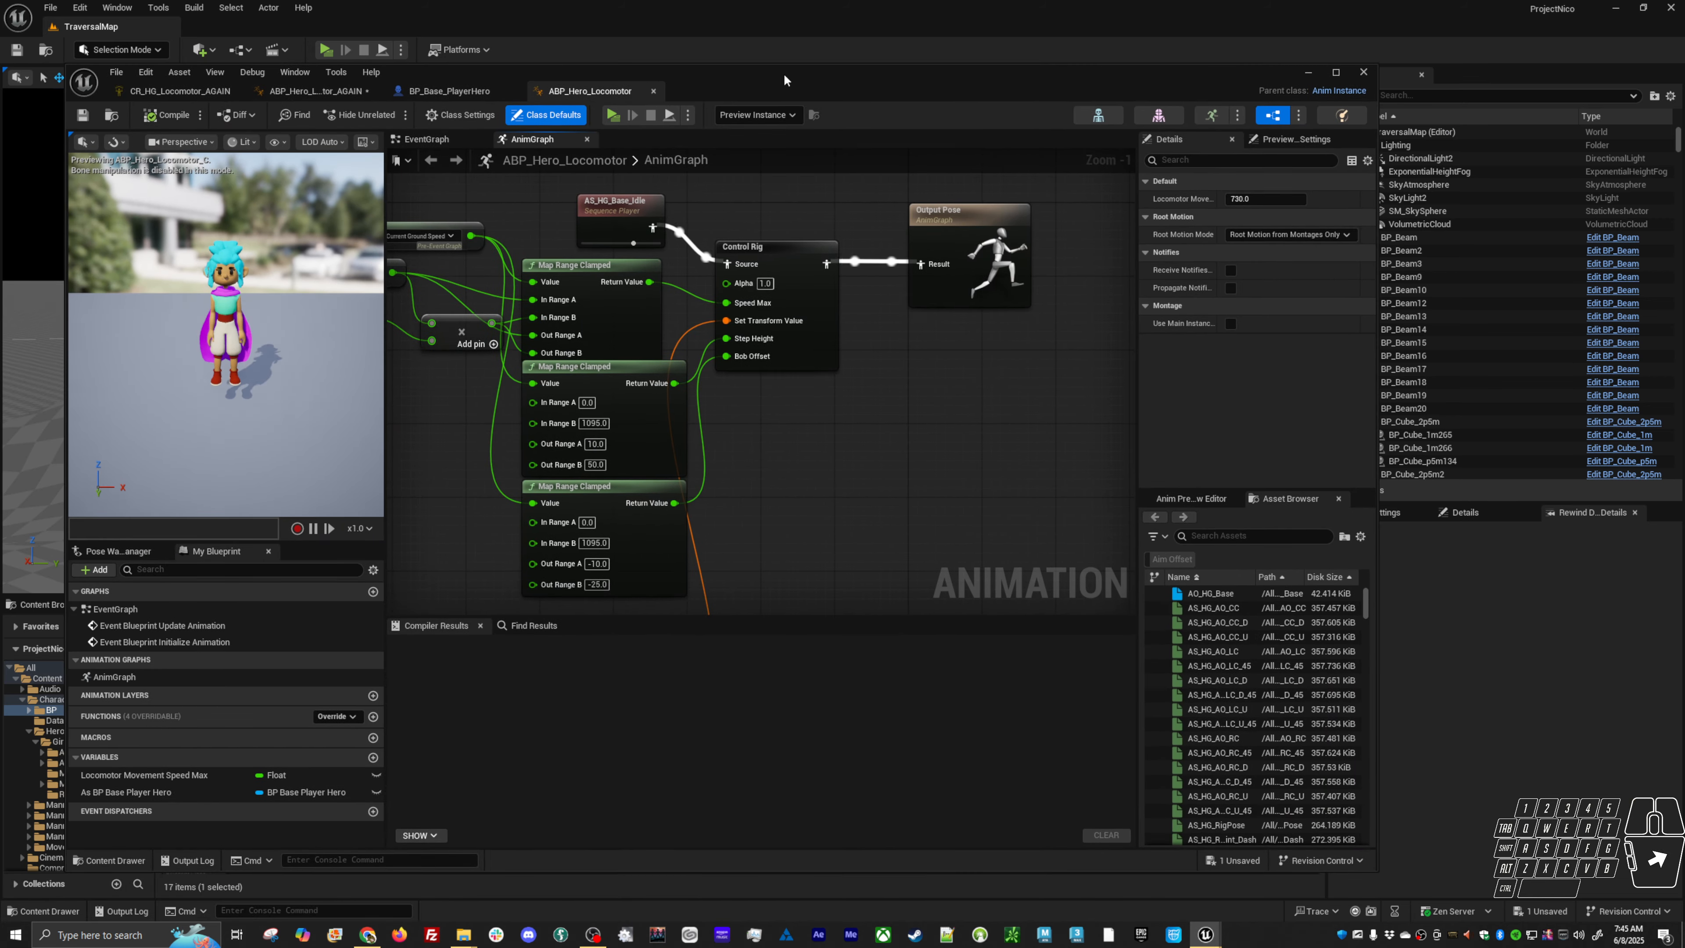
{"action": "left_click_drag", "start_coordinate": [784, 80], "coordinate": [1684, 226]}
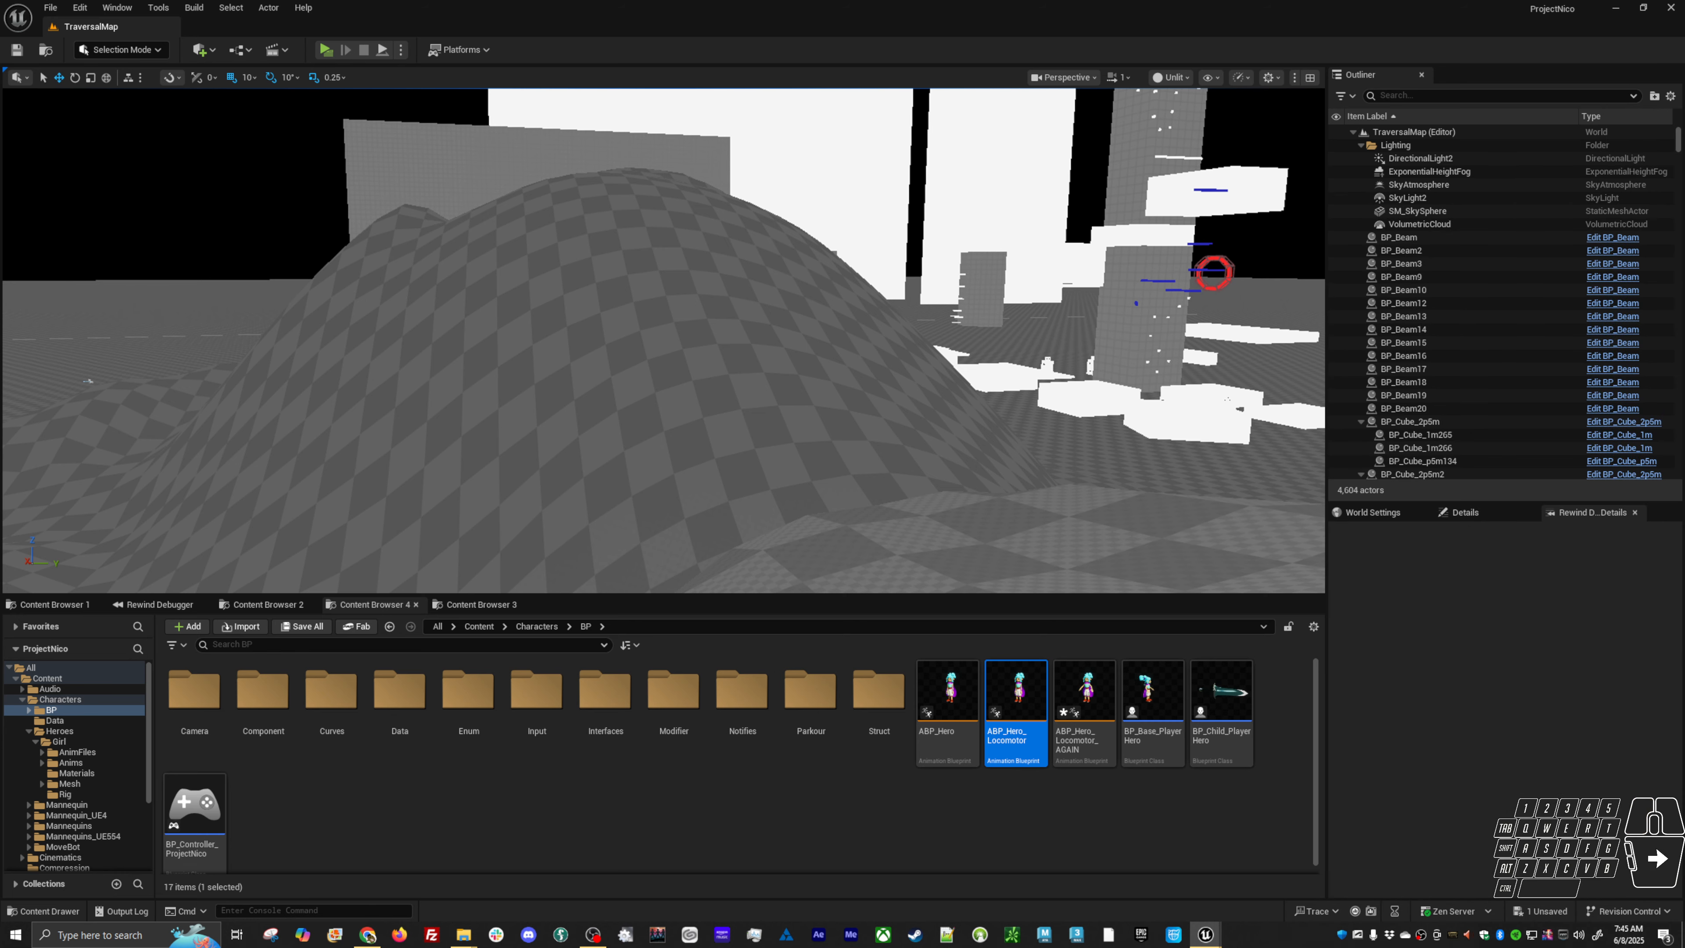
Maximize the CR_HG_Locomotor_AGAIN editor window on the main screen and dock ABP_Hero_Locomotor_AGAIN beside it
{"action": "left_click_drag", "start_coordinate": [1317, 212], "coordinate": [489, 282]}
{"action": "double_click", "coordinate": [588, 274]}
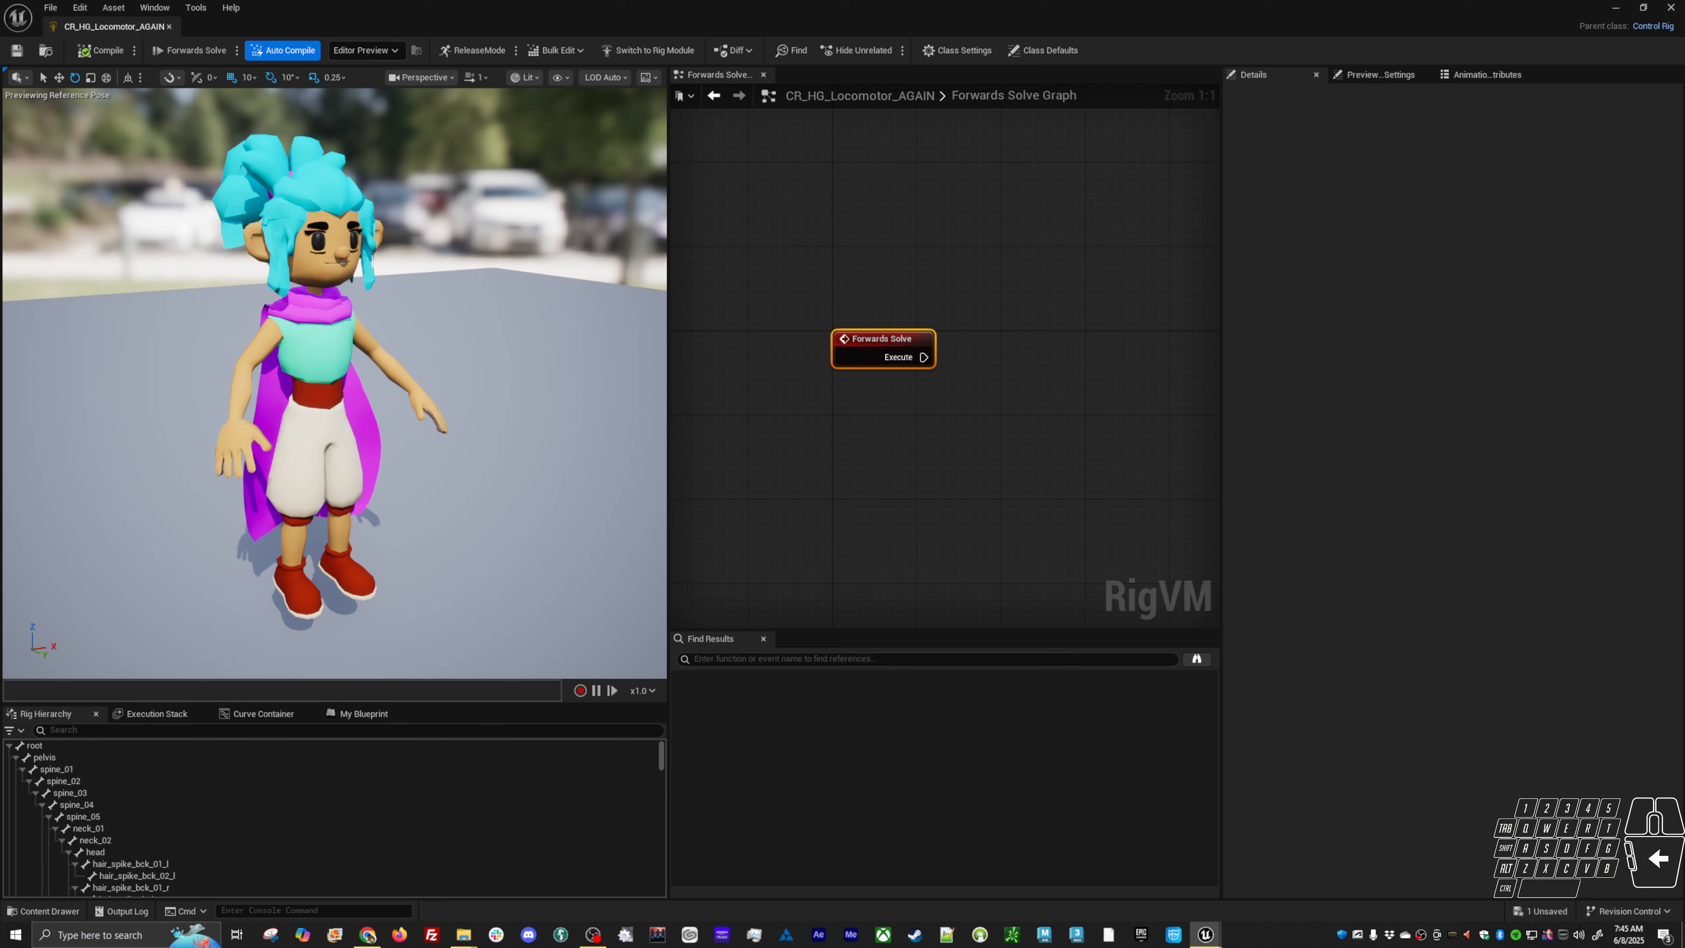
{"action": "left_click_drag", "start_coordinate": [1684, 64], "coordinate": [263, 28]}
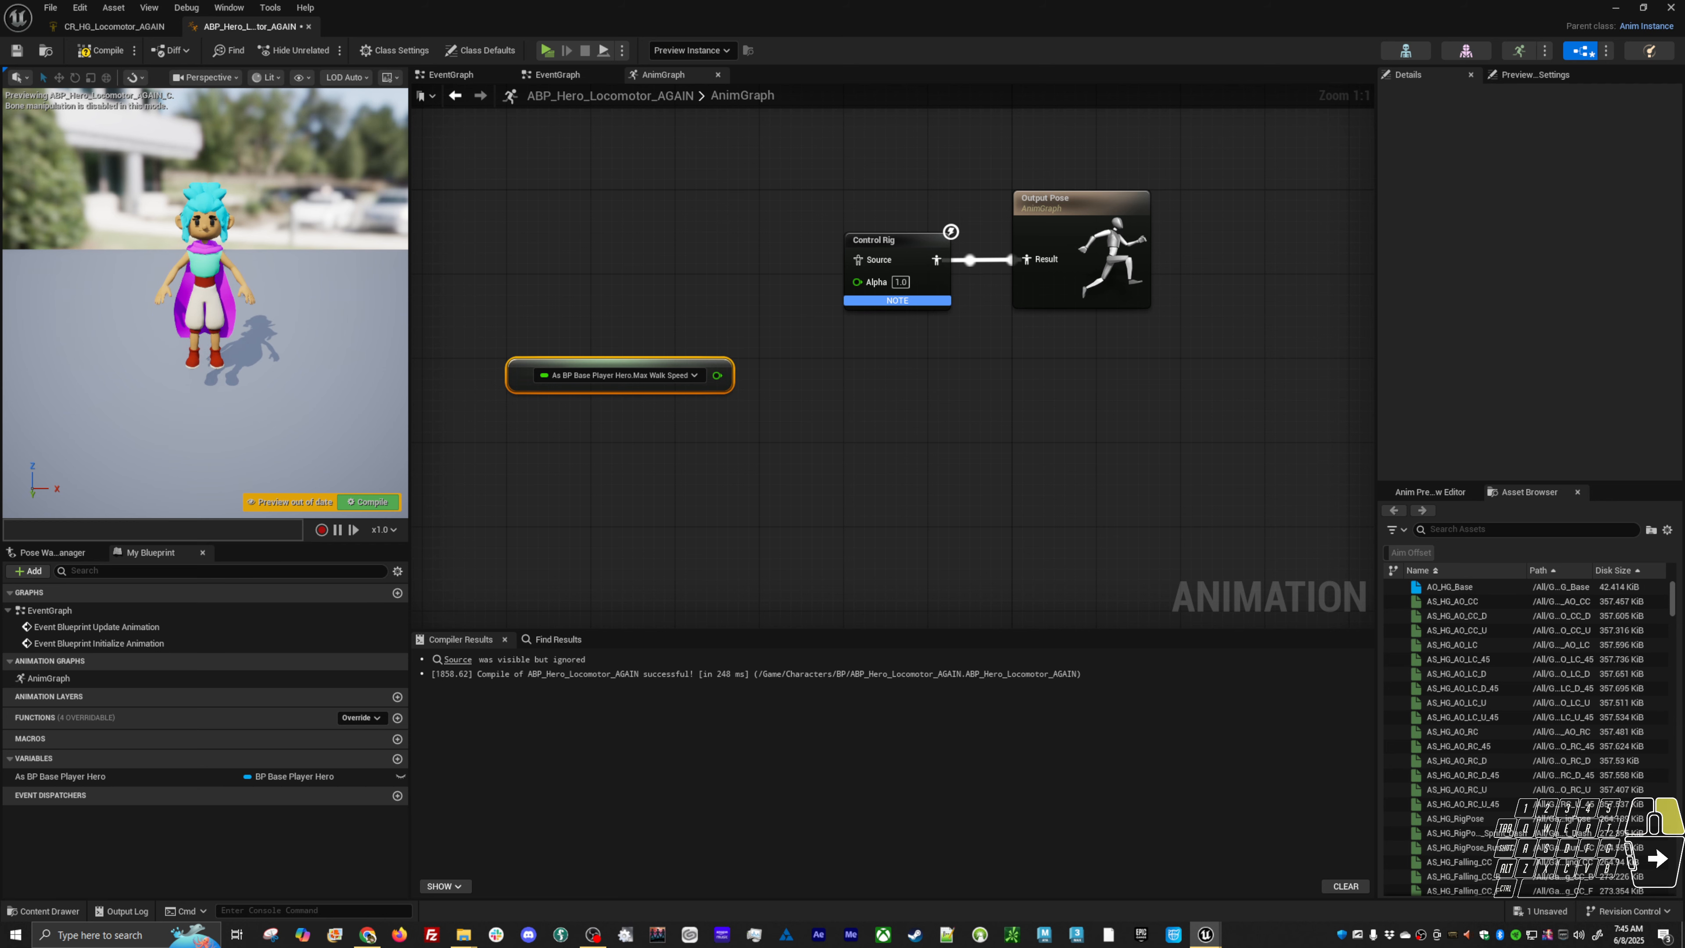
Bind the Property Access node to Current Ground Speed of As BP Base Player Hero and place it level with the Control Rig node
{"action": "right_click_drag", "start_coordinate": [922, 417], "coordinate": [979, 419]}
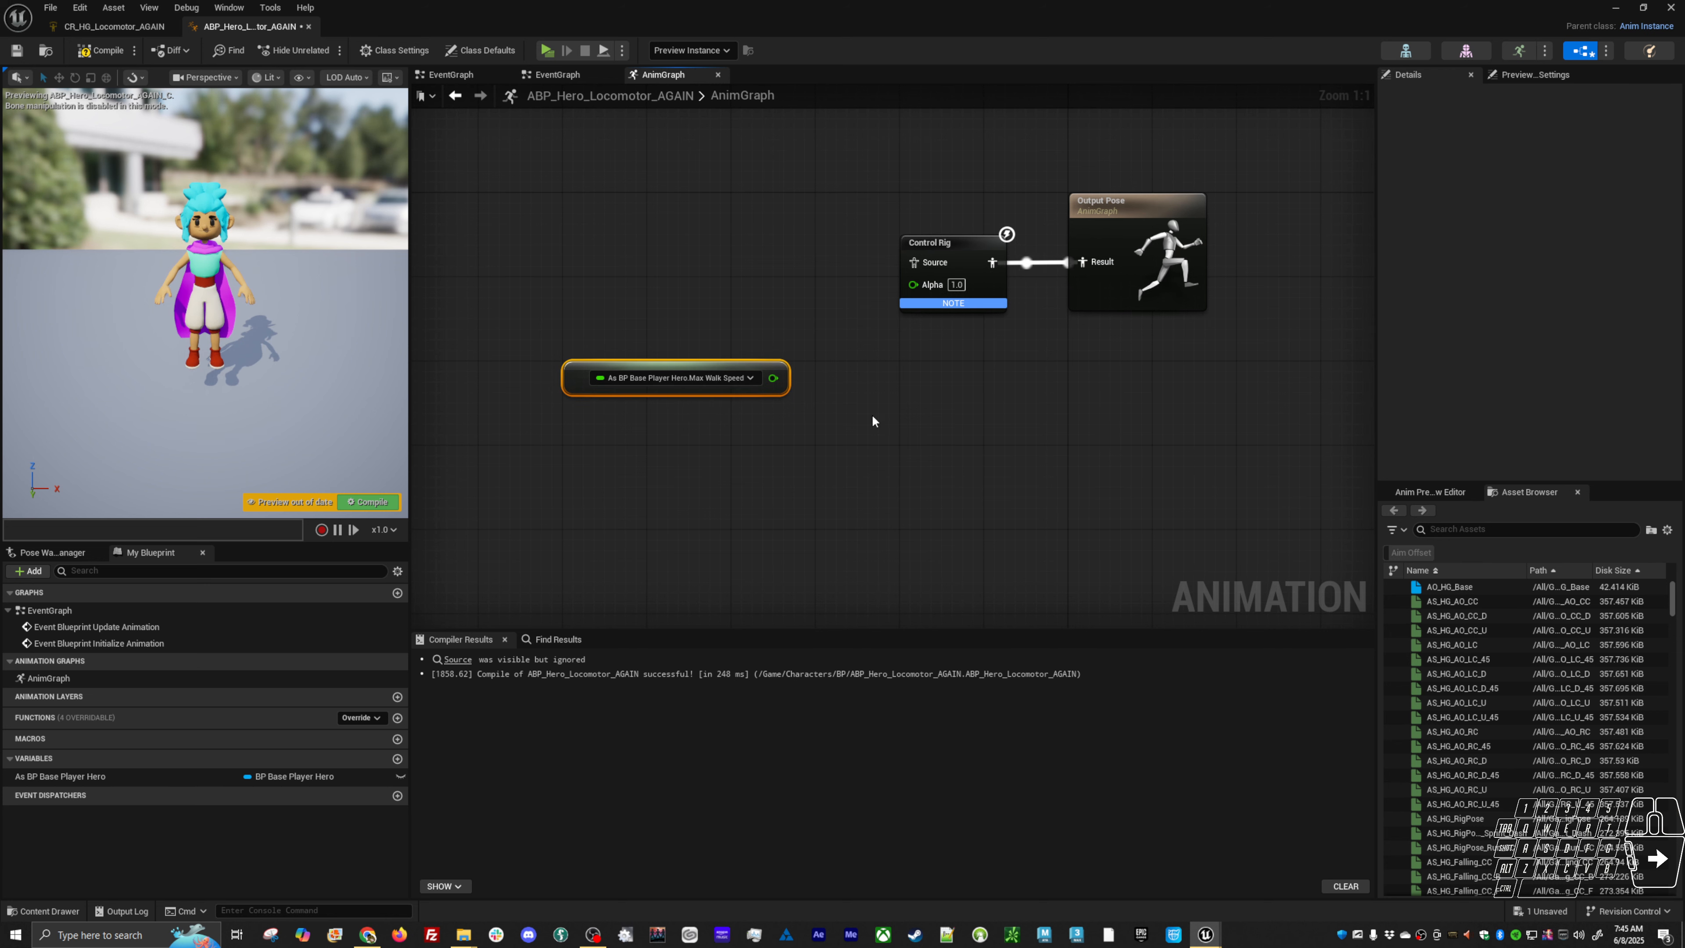
{"action": "left_click_drag", "start_coordinate": [666, 393], "coordinate": [572, 340]}
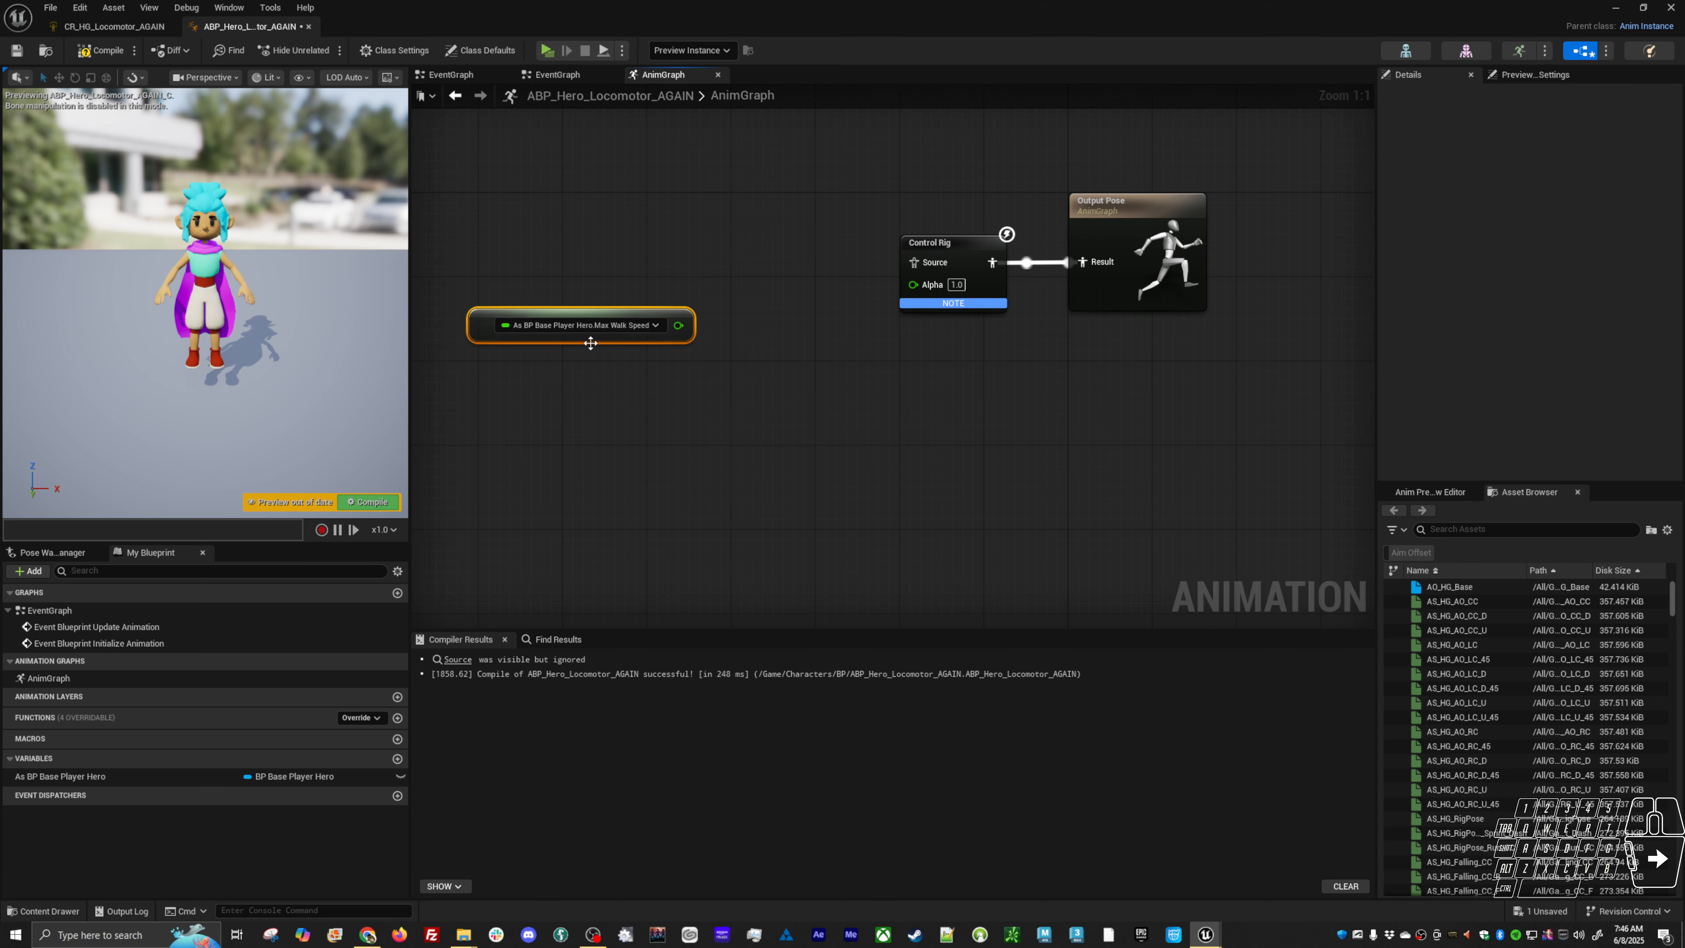
{"action": "left_click_drag", "start_coordinate": [681, 325], "coordinate": [696, 269]}
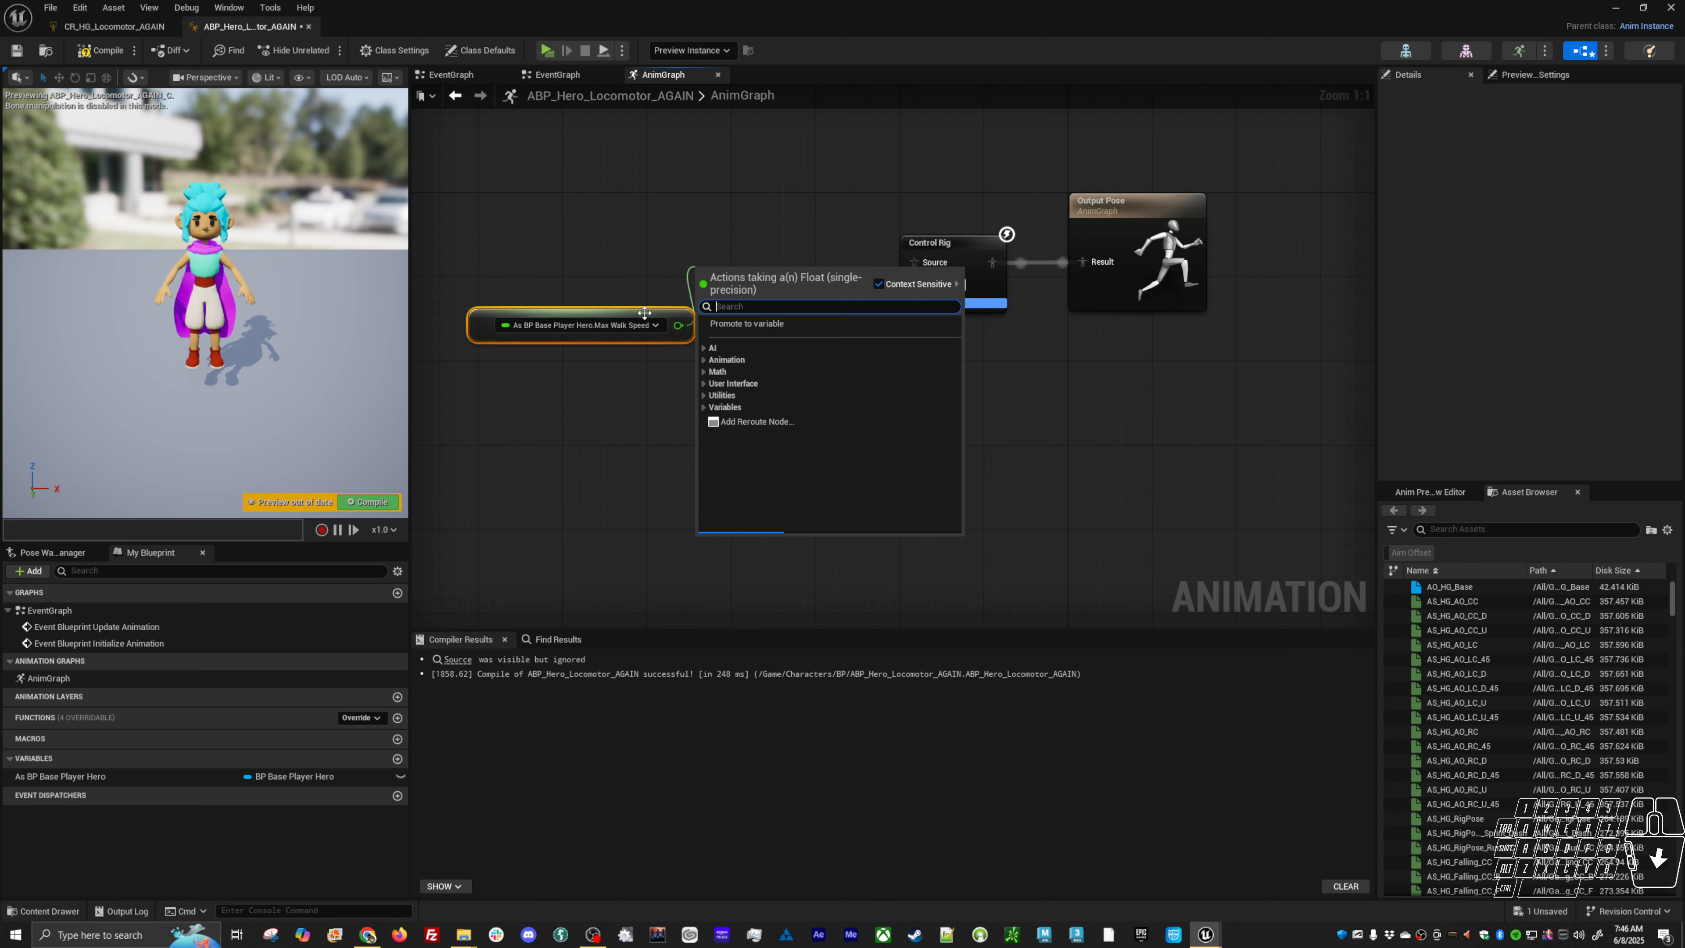
{"action": "left_click", "coordinate": [654, 326]}
{"action": "left_click", "coordinate": [655, 326]}
{"action": "left_click", "coordinate": [654, 326]}
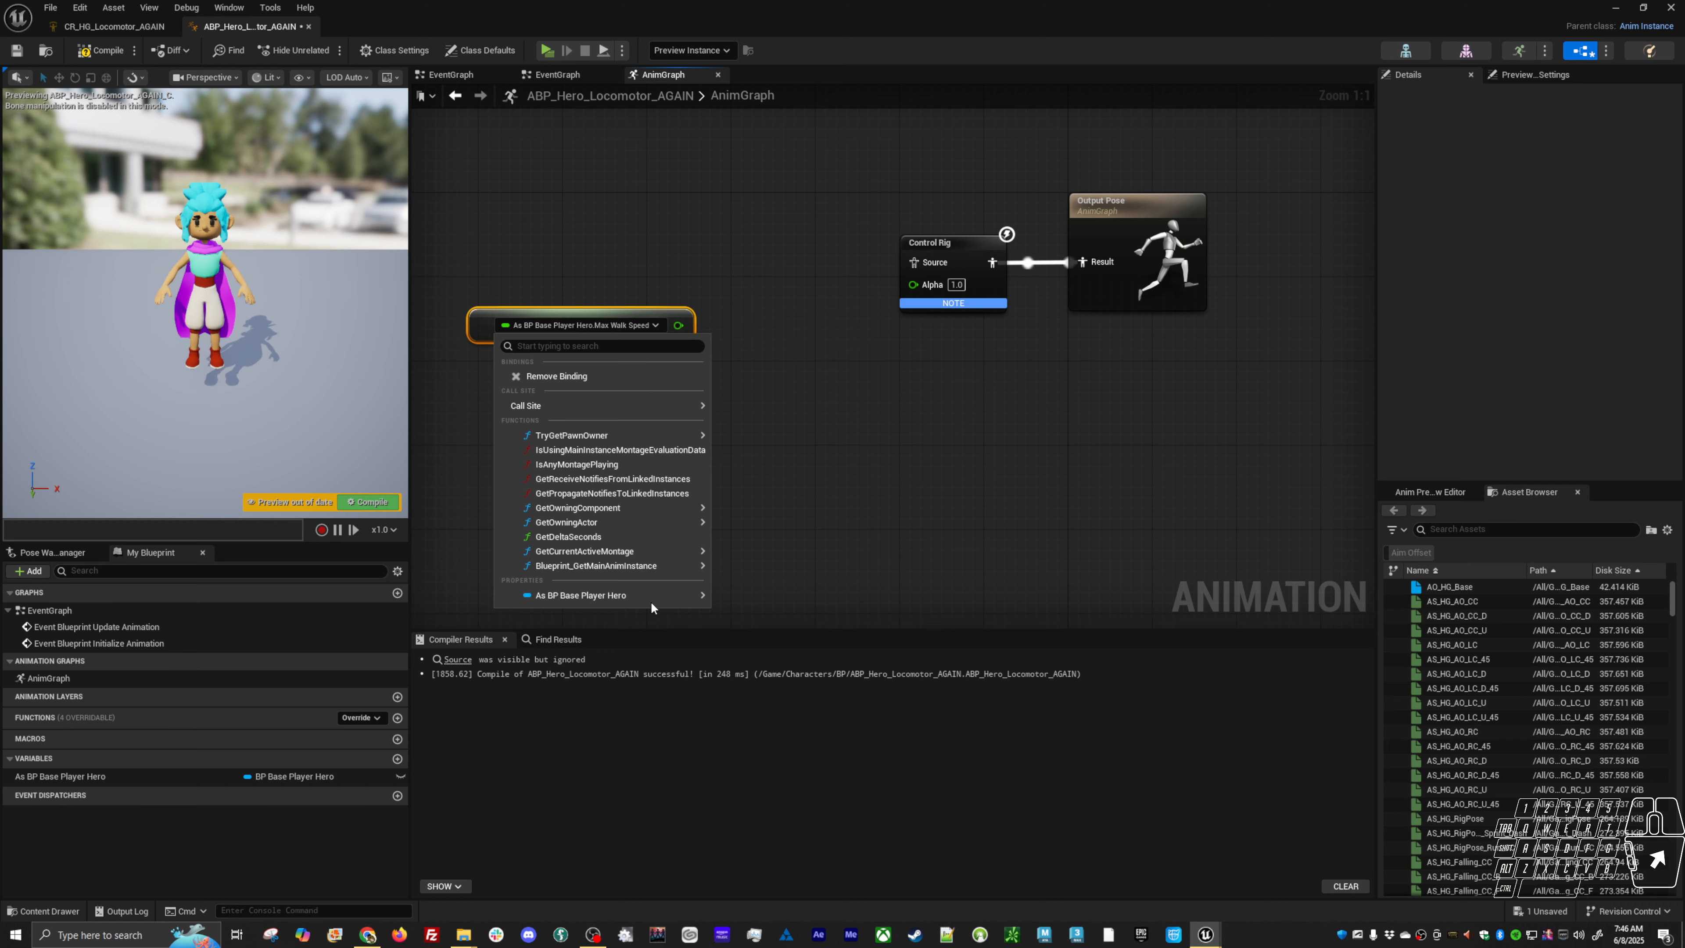
{"action": "mouse_move", "coordinate": [694, 599]}
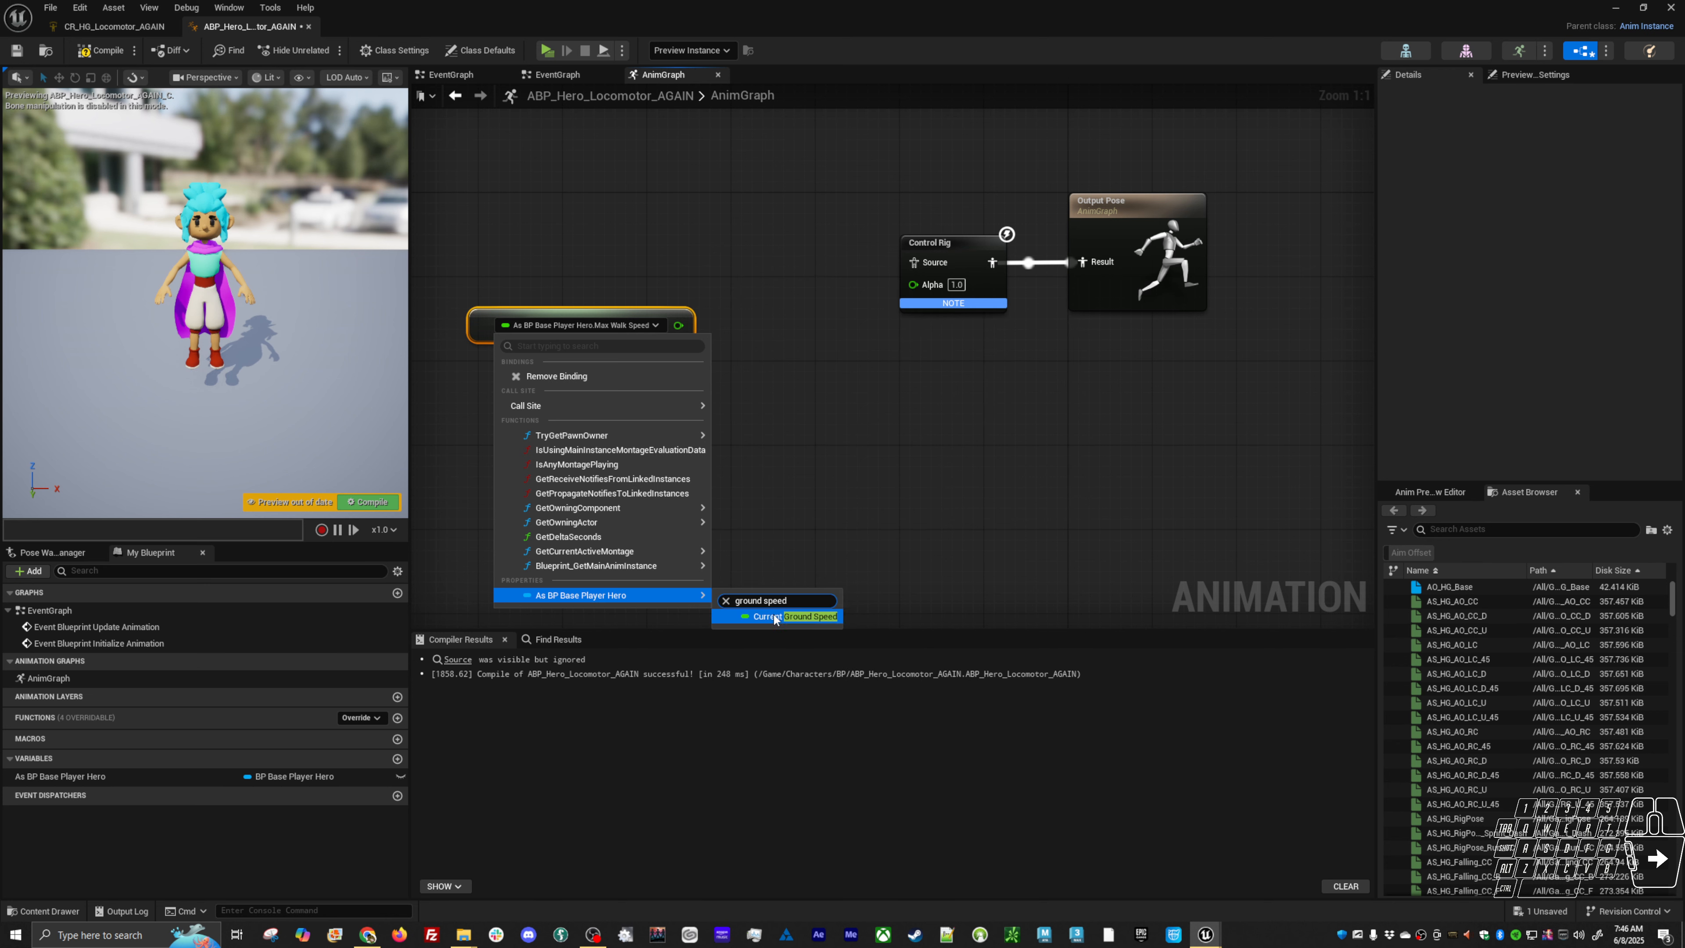
{"action": "left_click", "coordinate": [783, 614]}
{"action": "left_click_drag", "start_coordinate": [479, 333], "coordinate": [463, 268]}
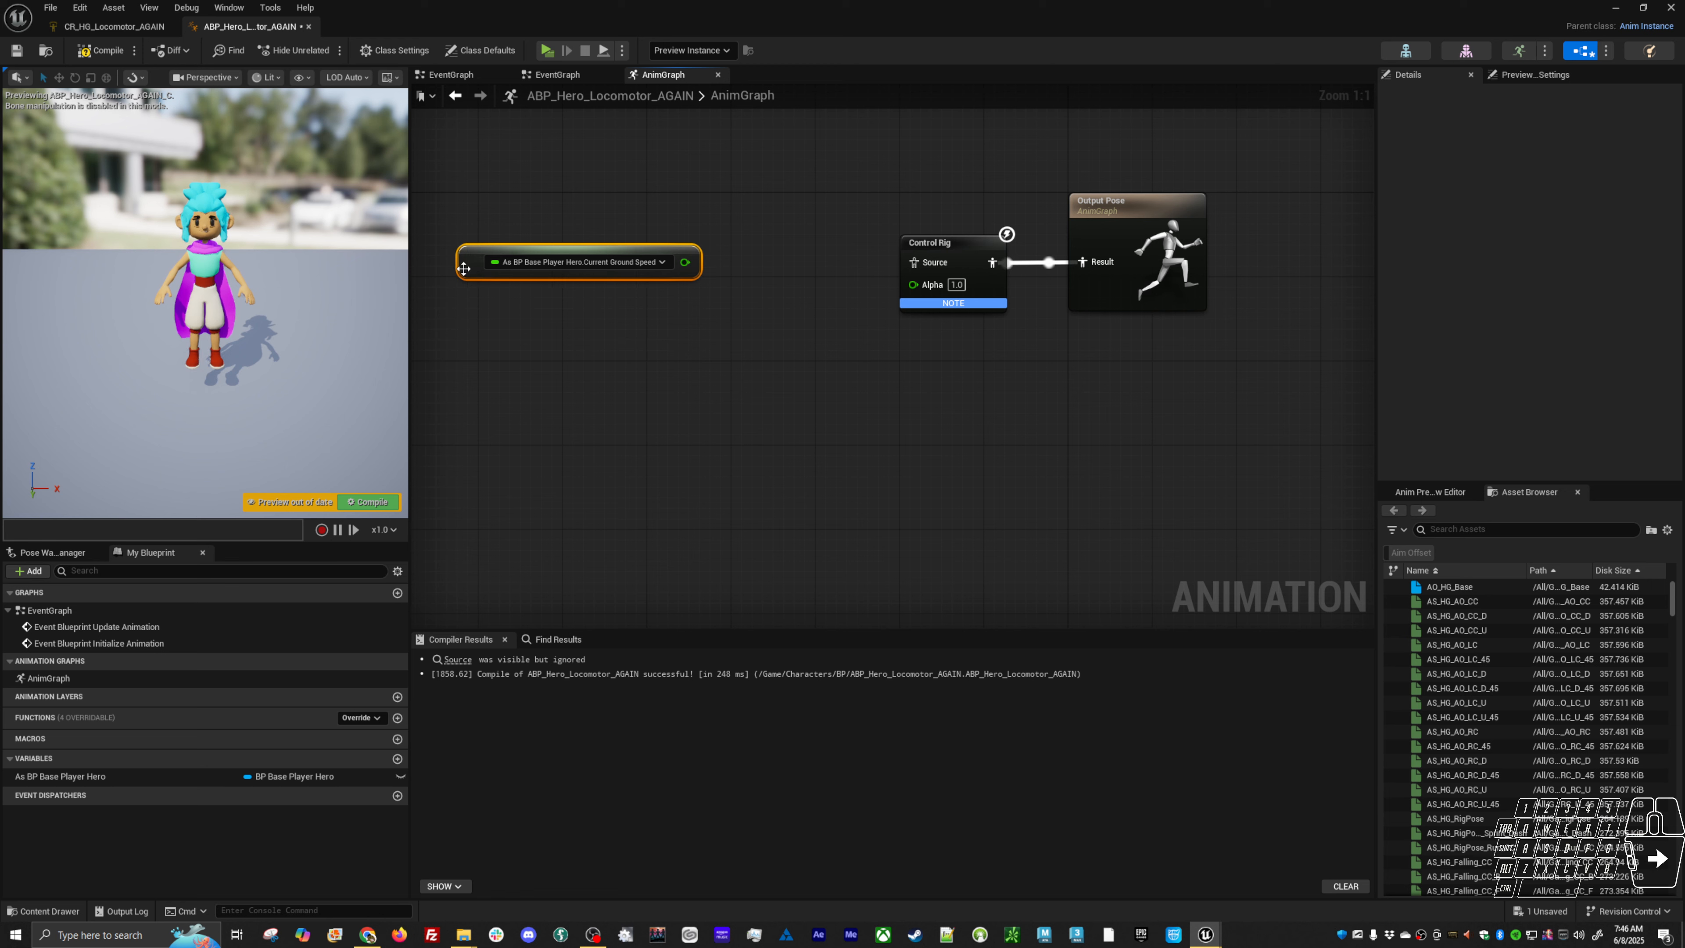
Add a second Property Access node below the first and bind it to GetVelocity of As BP Base Player Hero
{"action": "right_click", "coordinate": [576, 406]}
{"action": "type", "text": "p"}
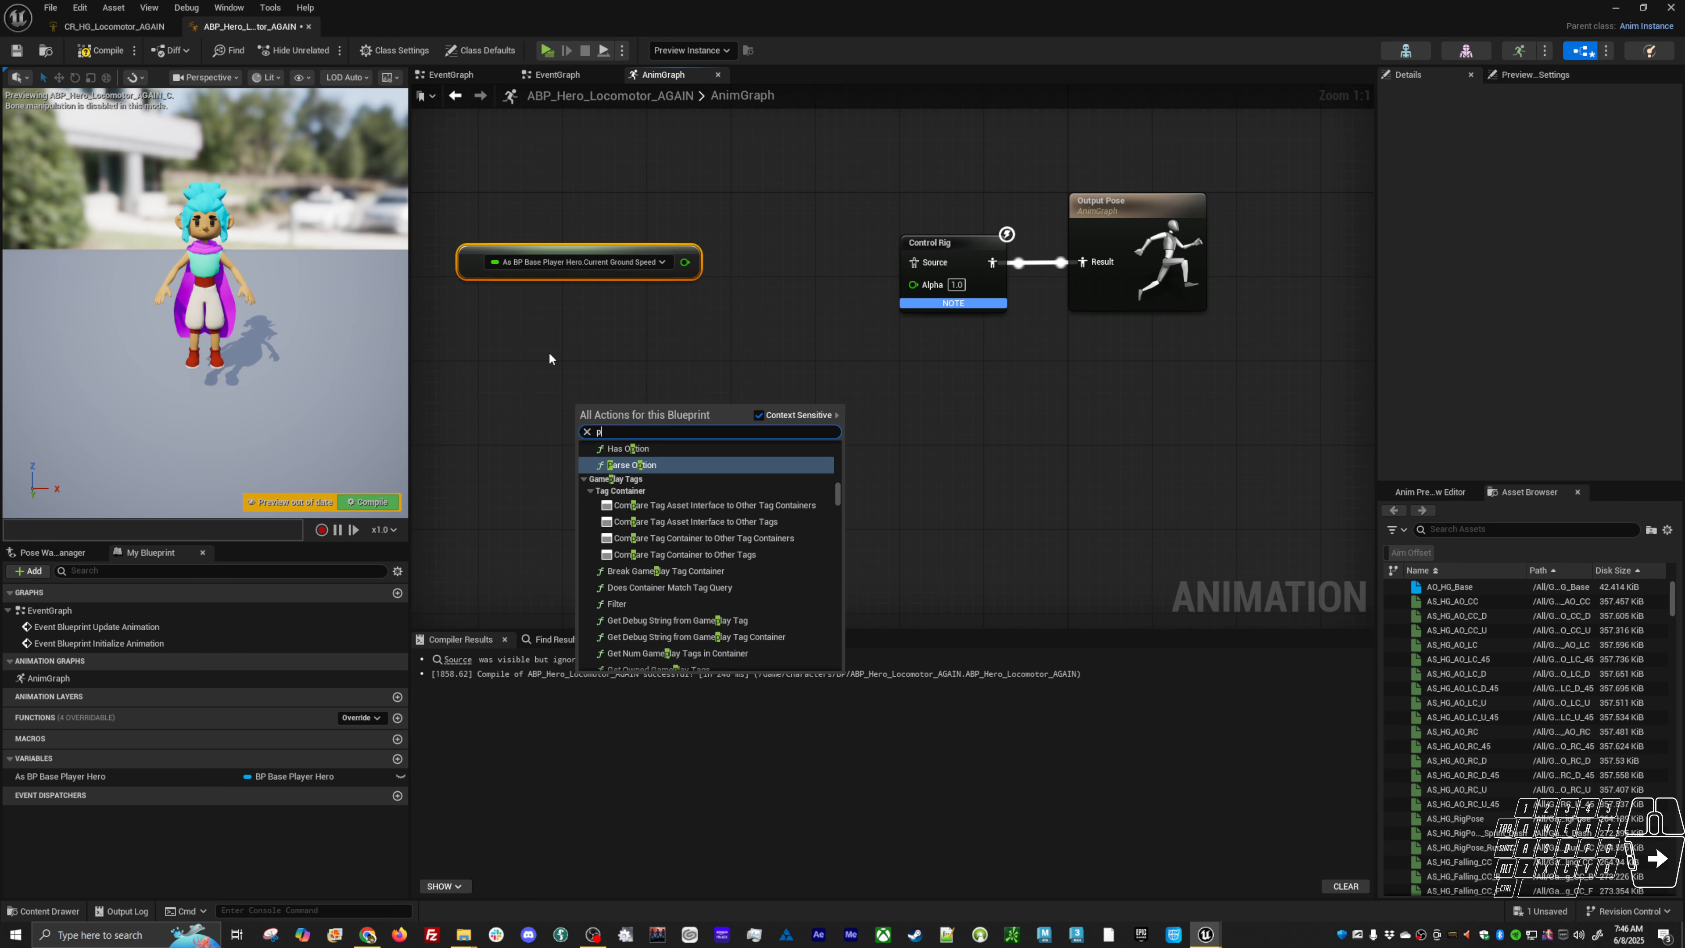
{"action": "type", "text": "rop"}
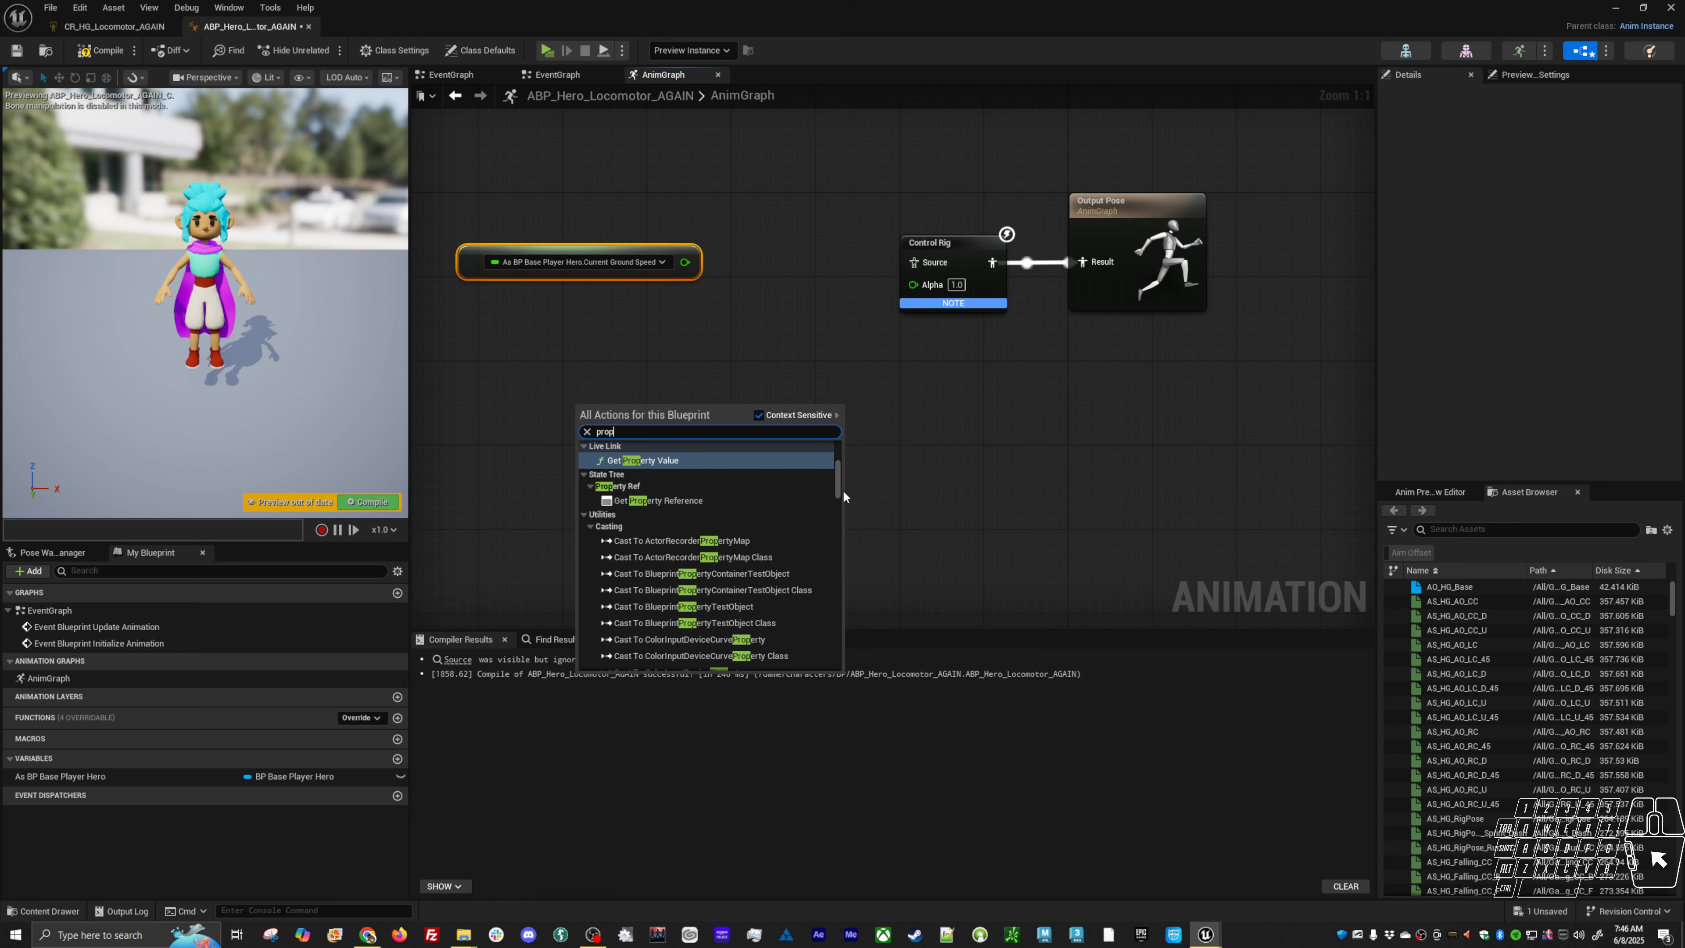
{"action": "left_click_drag", "start_coordinate": [838, 489], "coordinate": [809, 666]}
{"action": "left_click", "coordinate": [669, 657]}
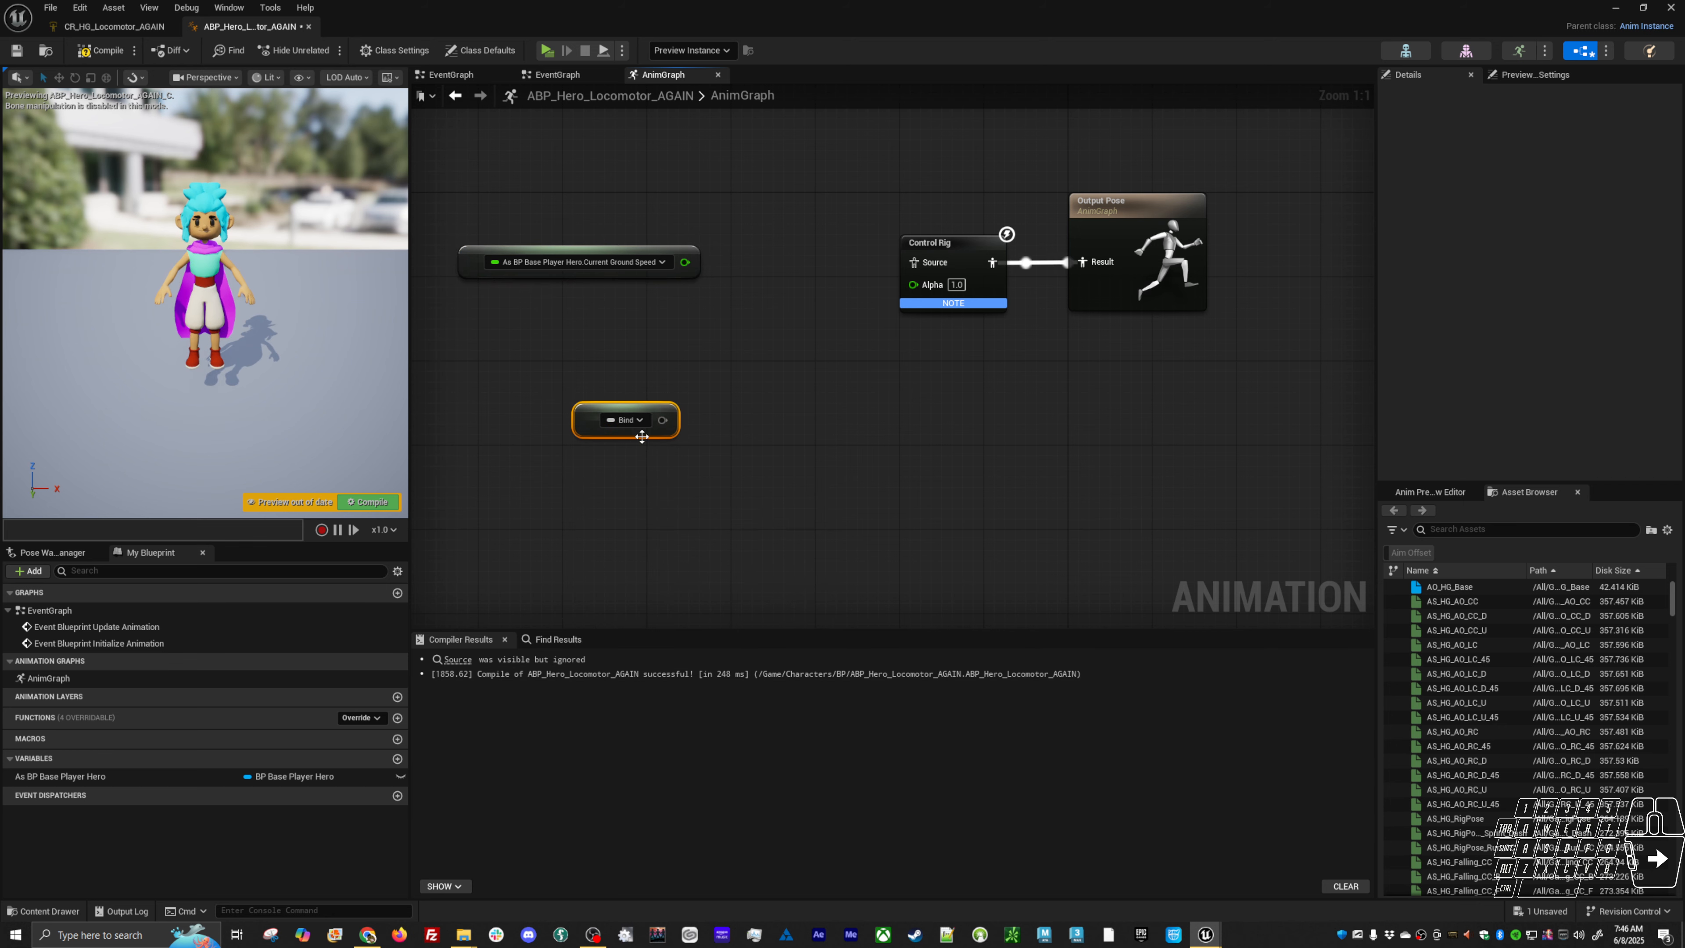
{"action": "left_click", "coordinate": [641, 419]}
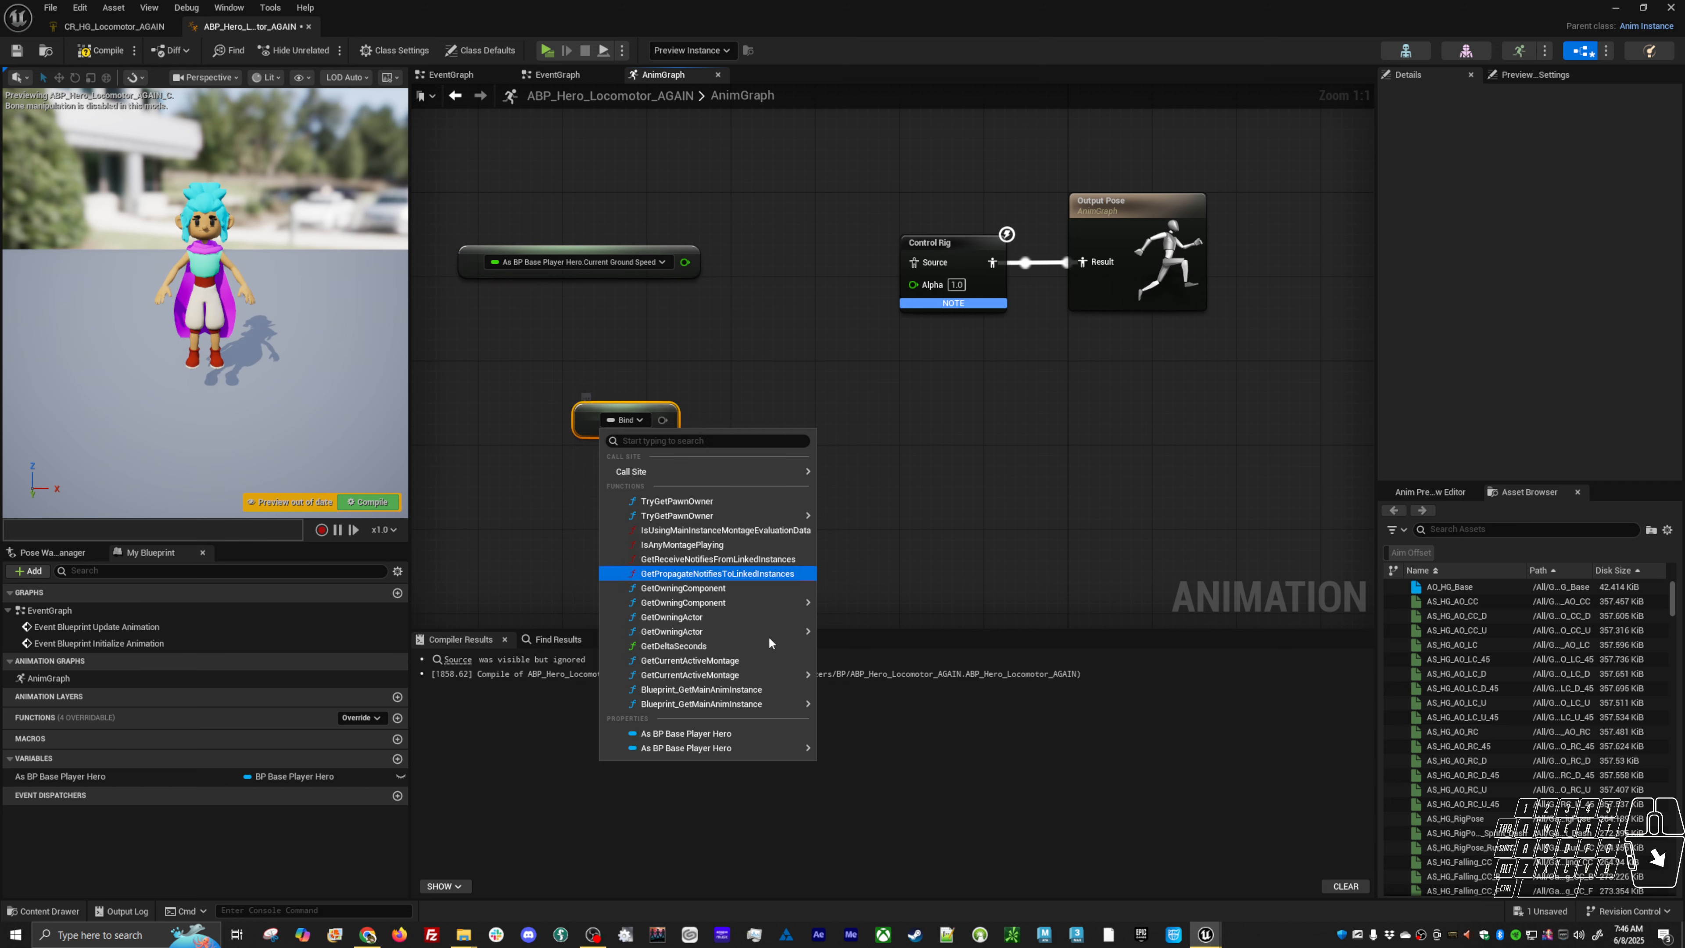
{"action": "mouse_move", "coordinate": [794, 754]}
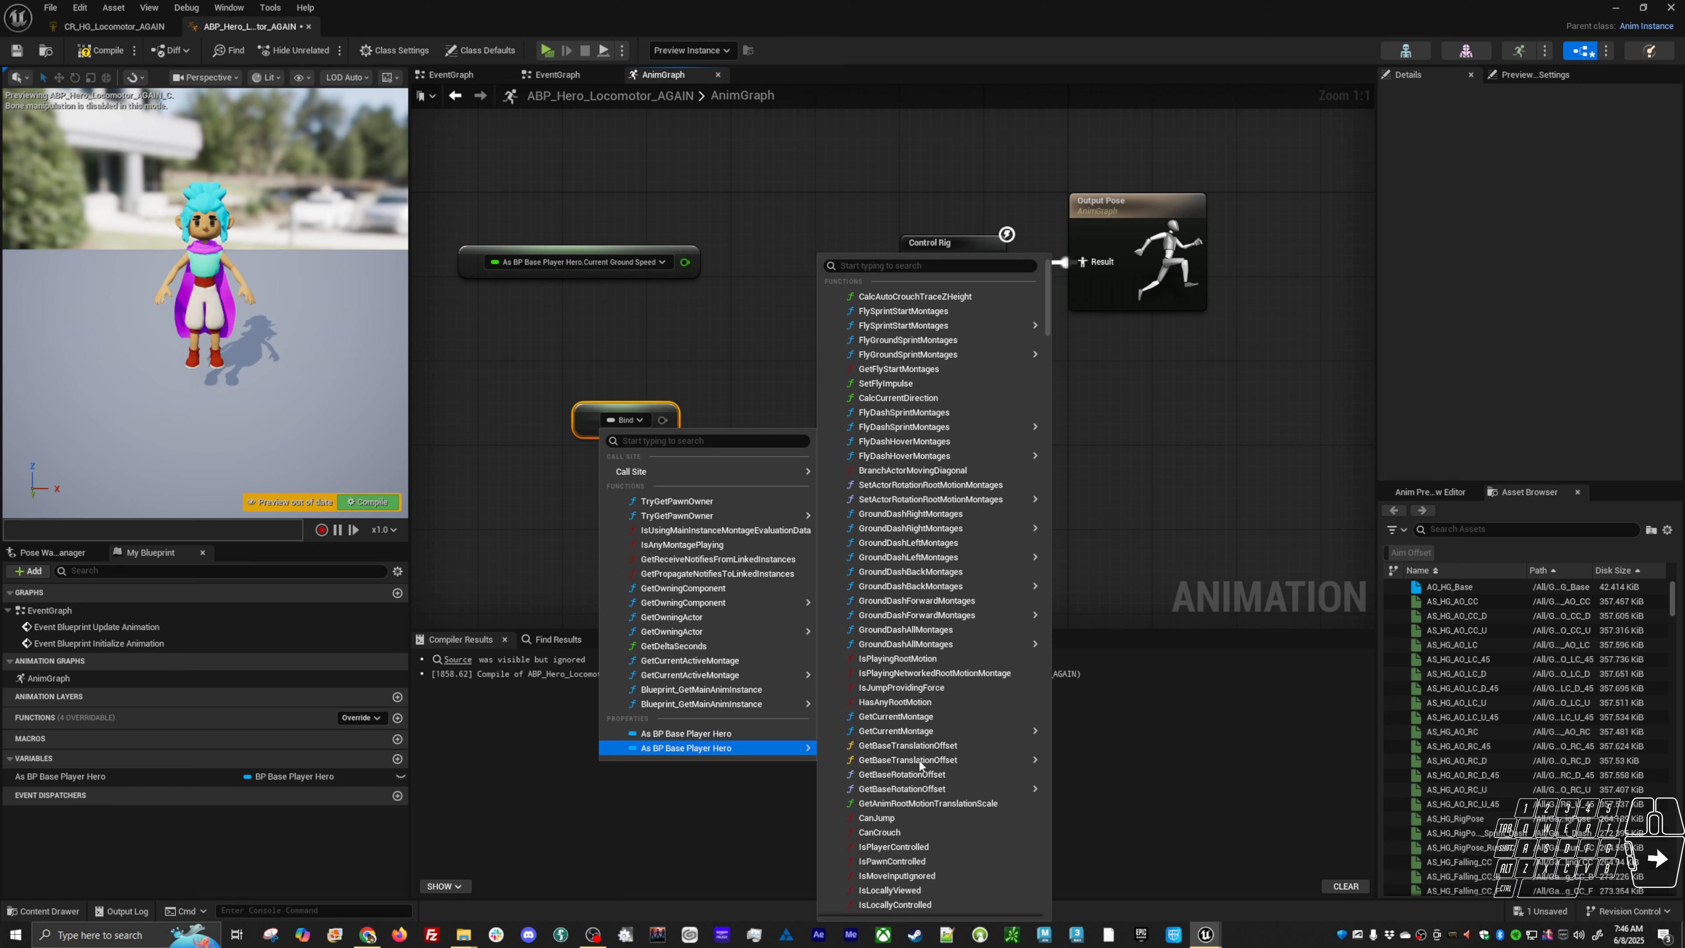
{"action": "type", "text": "veloc"}
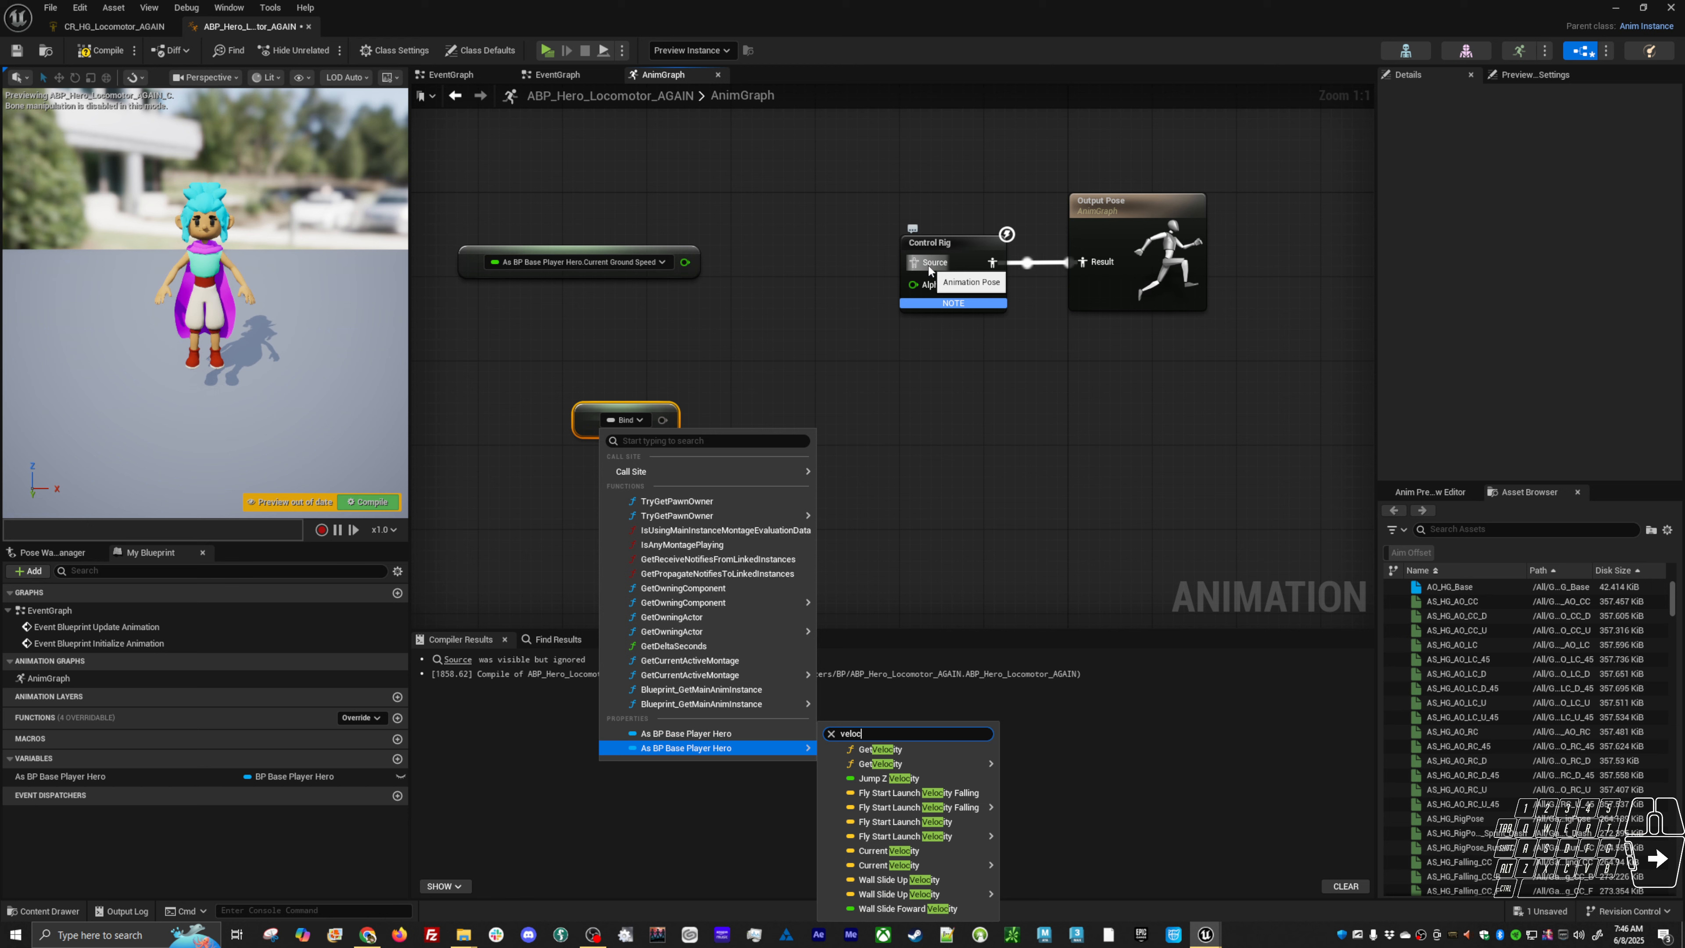
{"action": "left_click", "coordinate": [907, 750]}
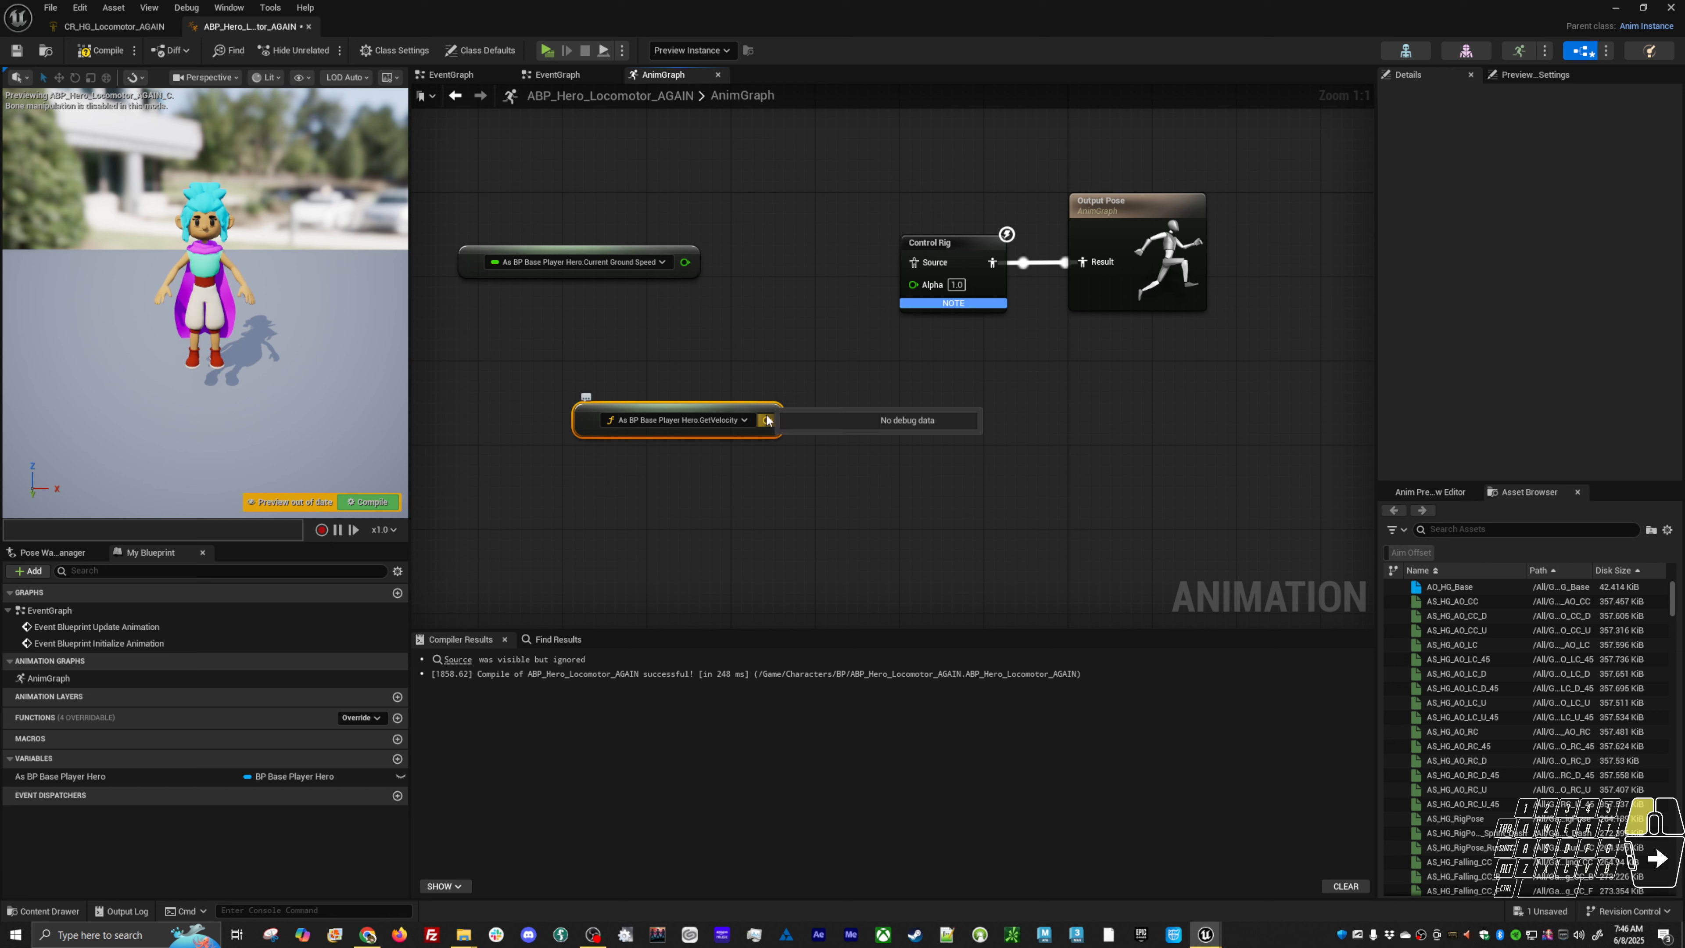
Connect the GetVelocity output to a Vector Length XY node and arrange the nodes under the Current Ground Speed node
{"action": "left_click_drag", "start_coordinate": [768, 420], "coordinate": [849, 417]}
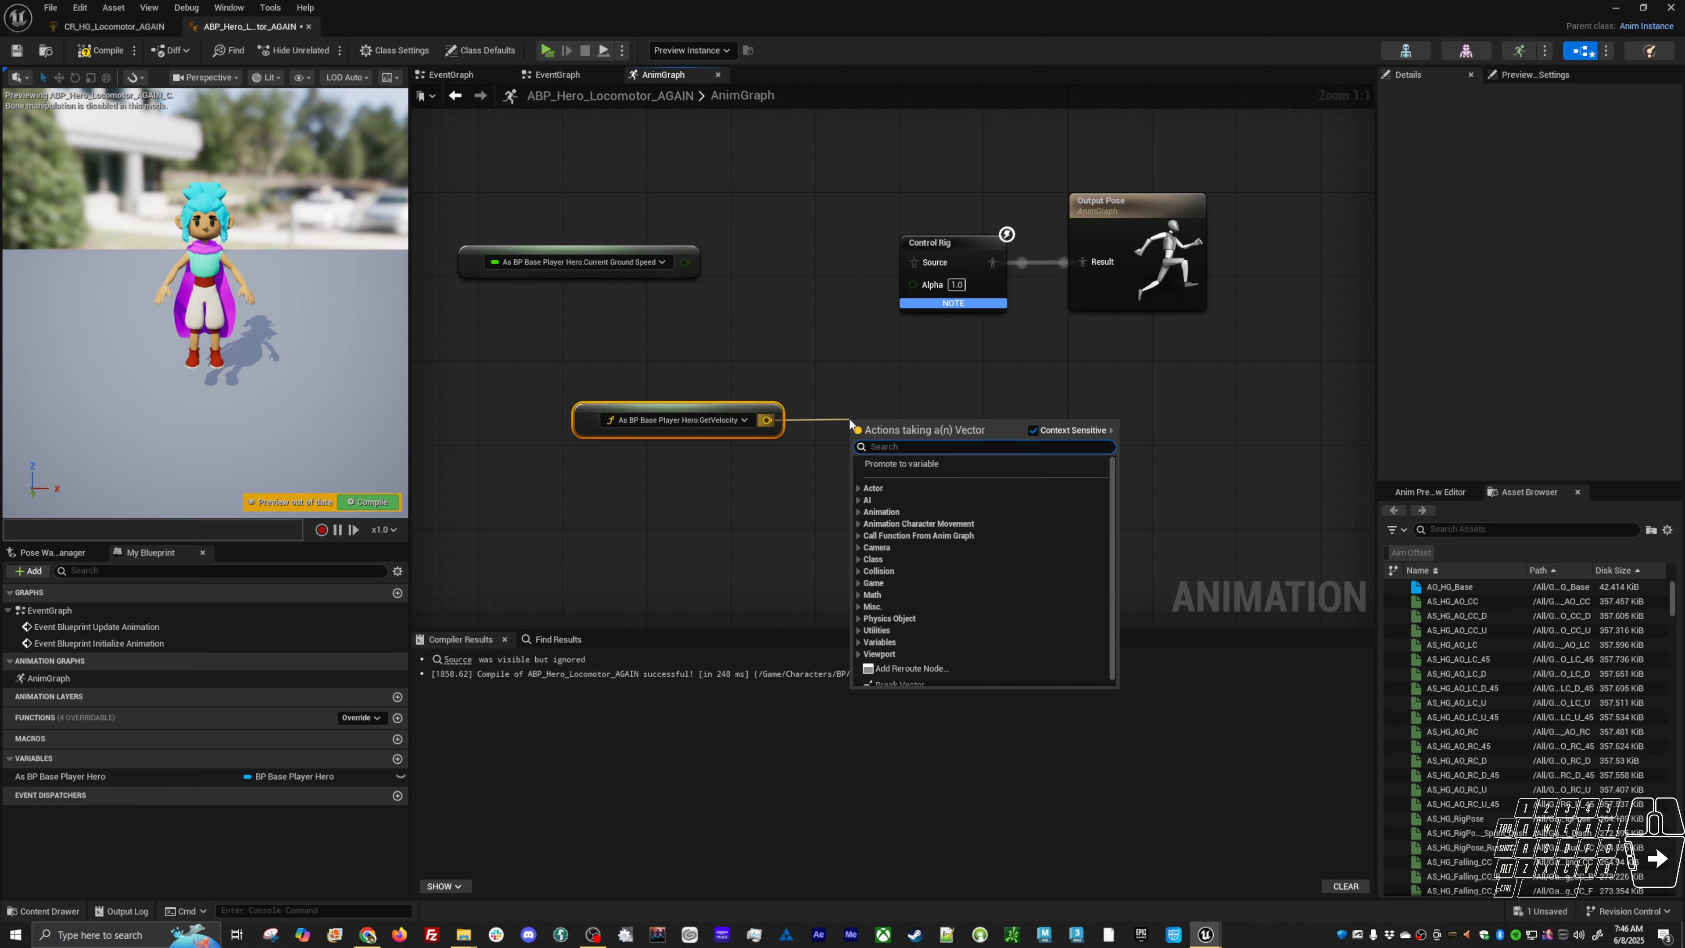
{"action": "type", "text": "vector l"}
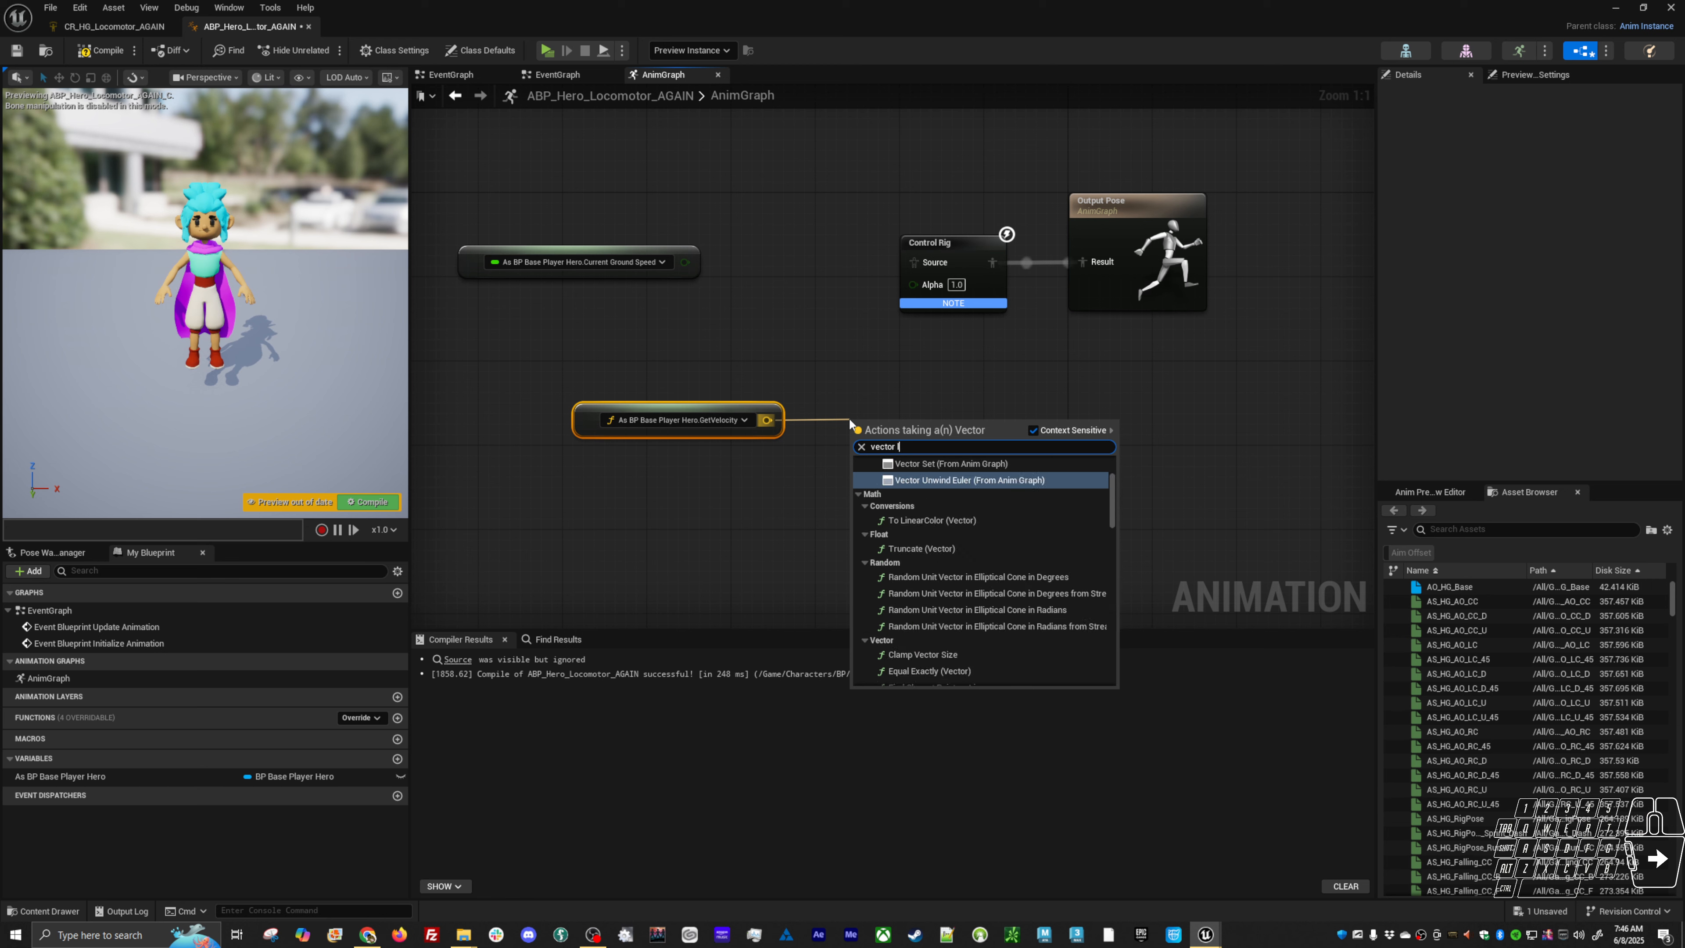
{"action": "type", "text": "eng"}
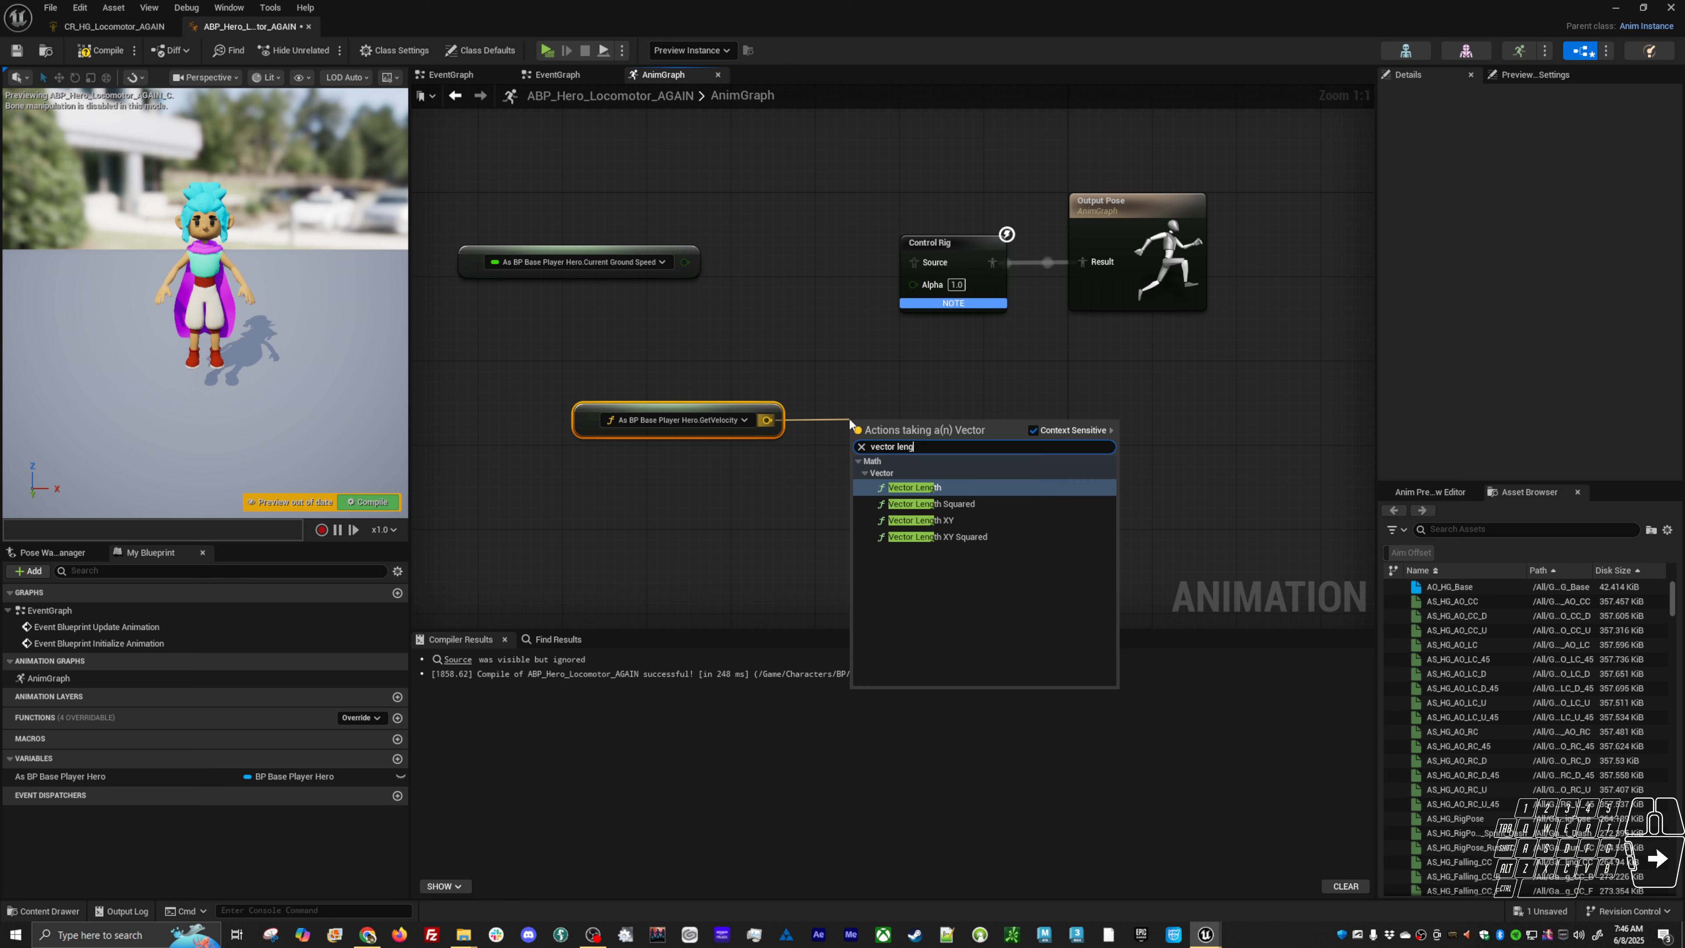
{"action": "left_click", "coordinate": [948, 521]}
{"action": "left_click_drag", "start_coordinate": [897, 413], "coordinate": [730, 405]}
{"action": "mouse_move", "coordinate": [637, 254]}
{"action": "left_mouse_down"}
{"action": "mouse_move", "coordinate": [698, 264]}
{"action": "mouse_move", "coordinate": [625, 262]}
{"action": "left_mouse_up"}
Delete the GetVelocity and Vector Length XY nodes and nudge the Current Ground Speed node into place
{"action": "left_click_drag", "start_coordinate": [628, 375], "coordinate": [727, 478]}
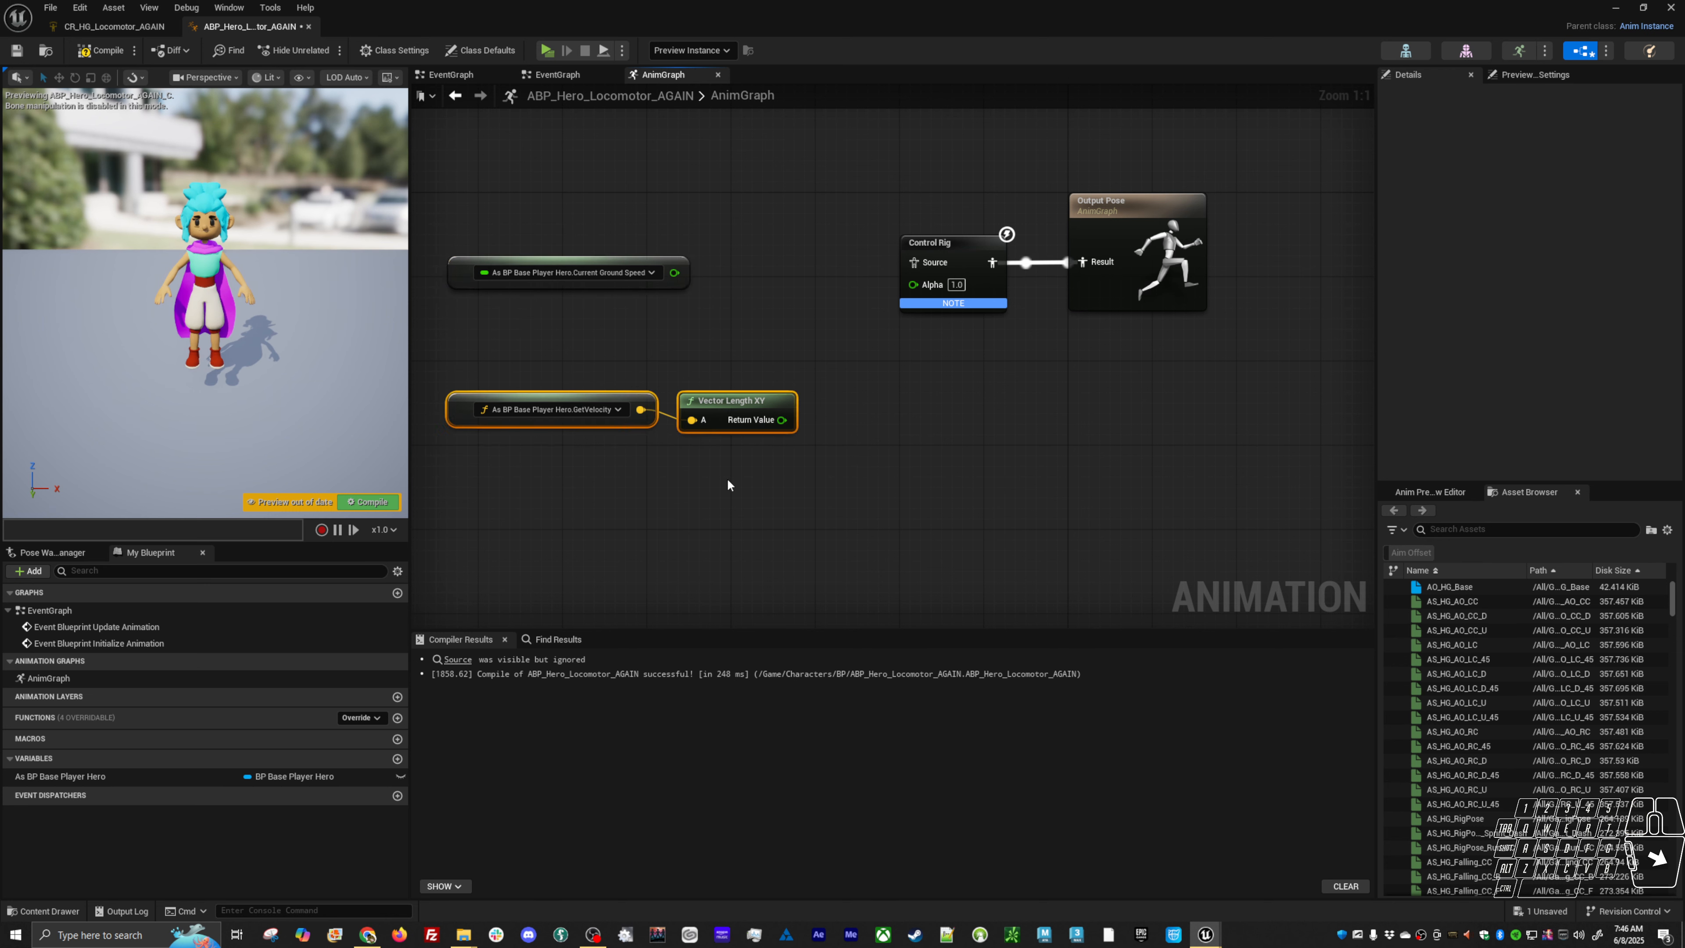
{"action": "key", "text": "Delete"}
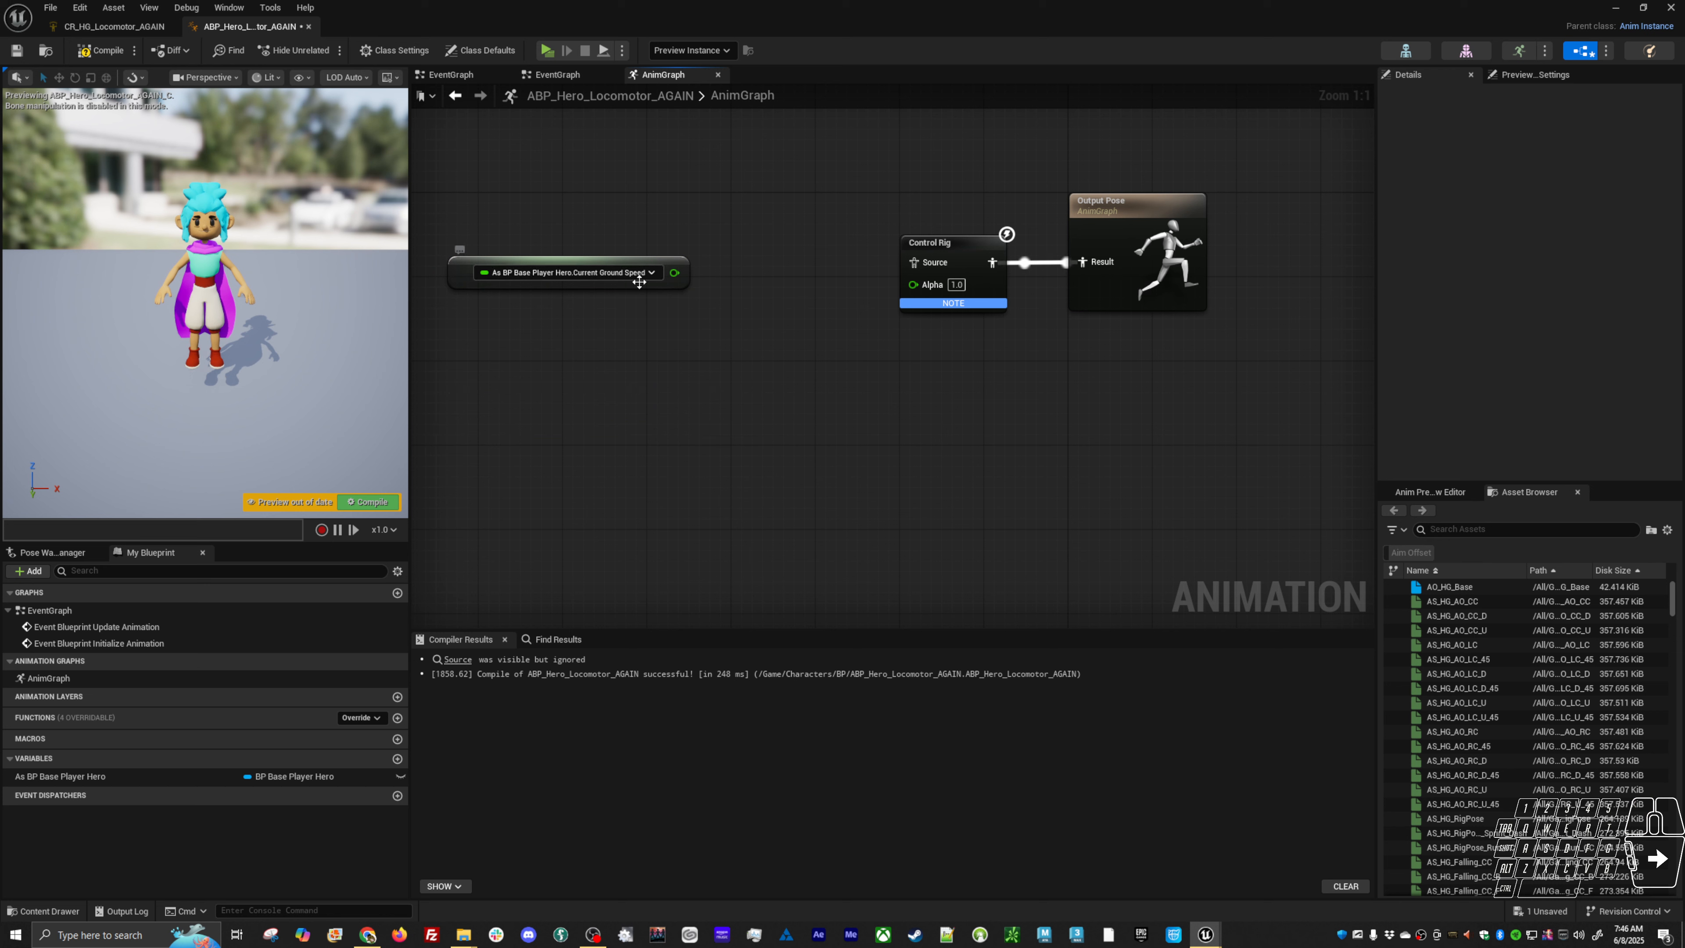
{"action": "left_click_drag", "start_coordinate": [639, 283], "coordinate": [654, 277]}
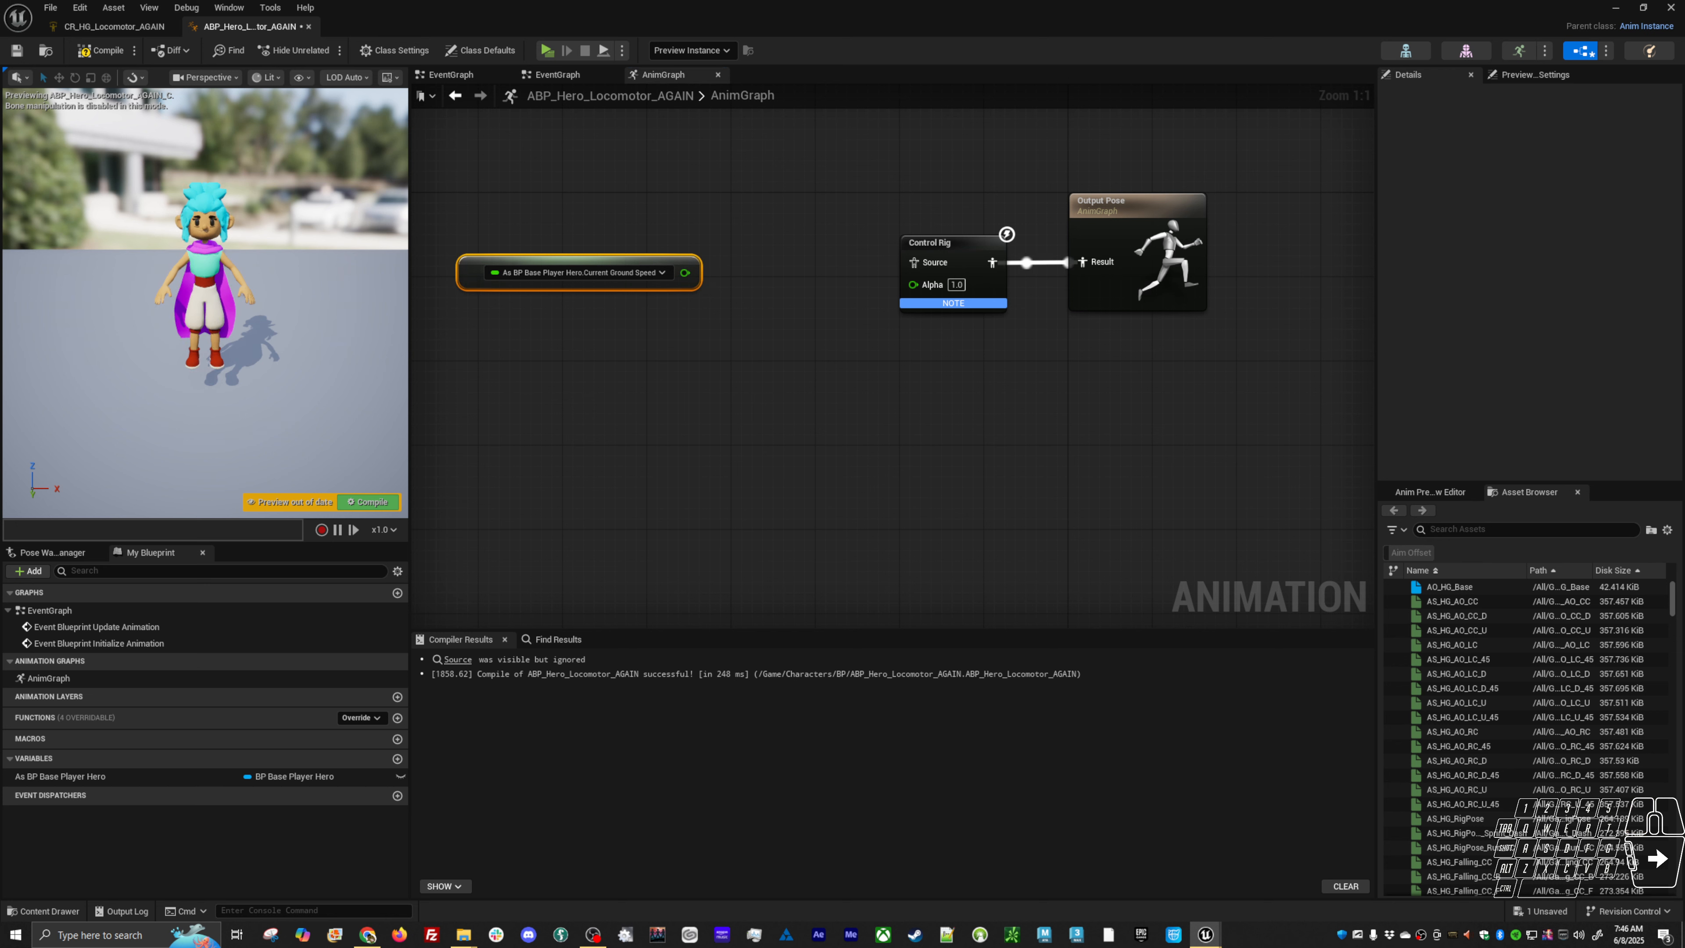
{"action": "right_click", "coordinate": [506, 434]}
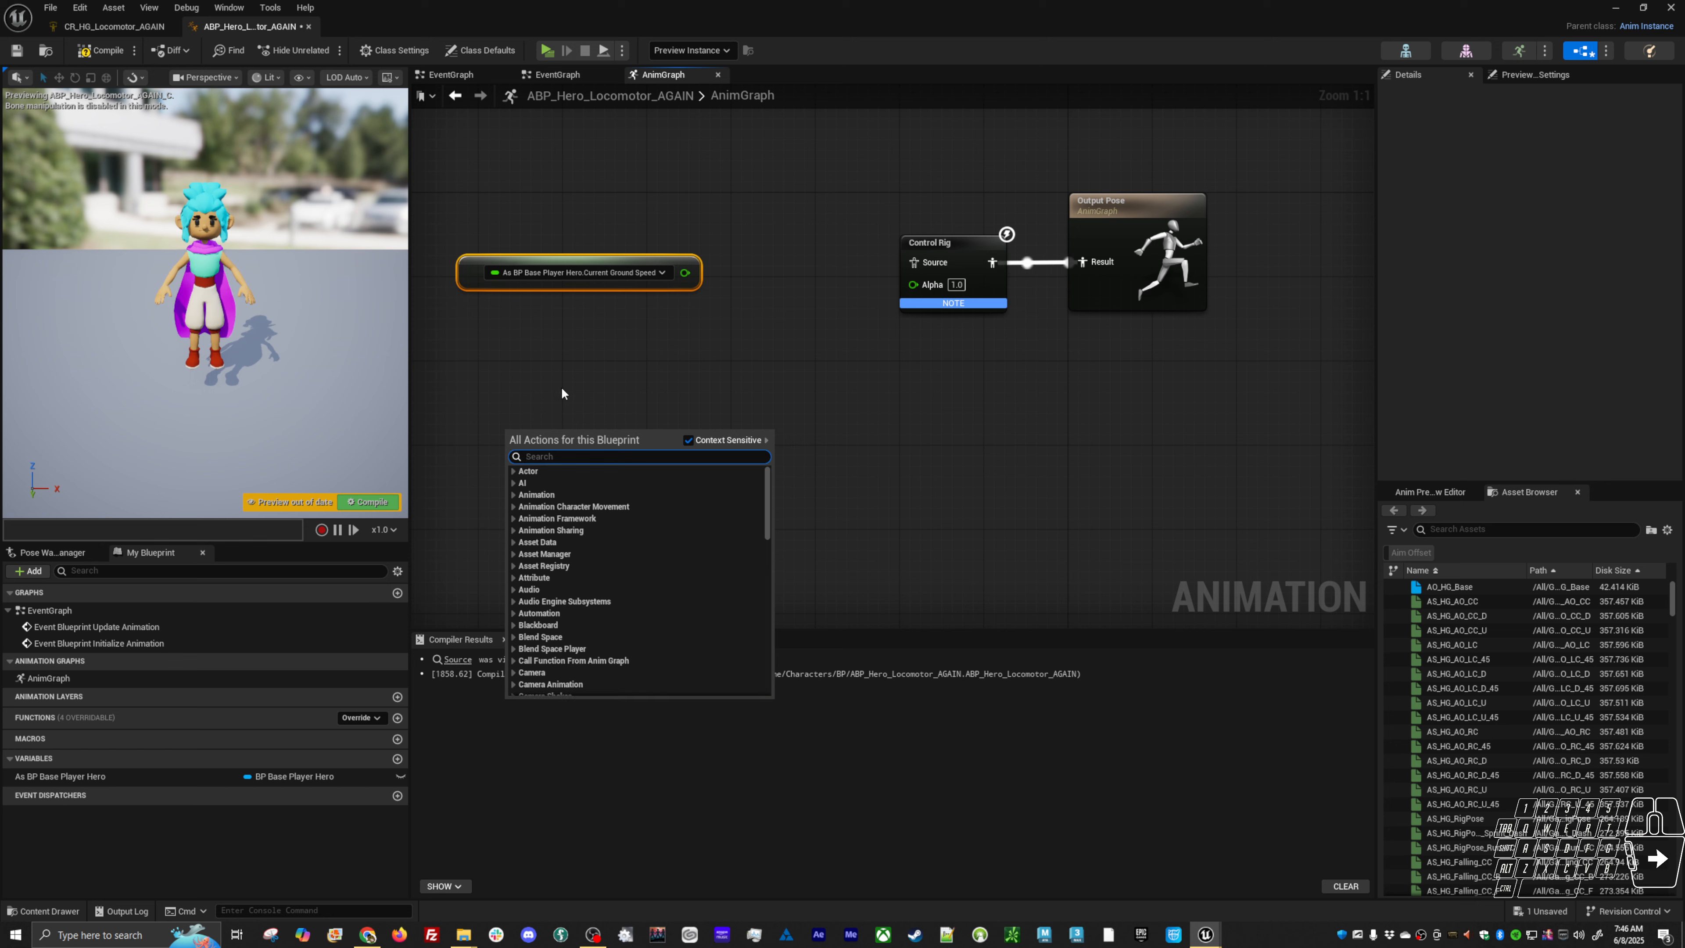
{"action": "type", "text": "ve"}
{"action": "key", "text": "BackSpace"}
{"action": "key", "text": "BackSpace"}
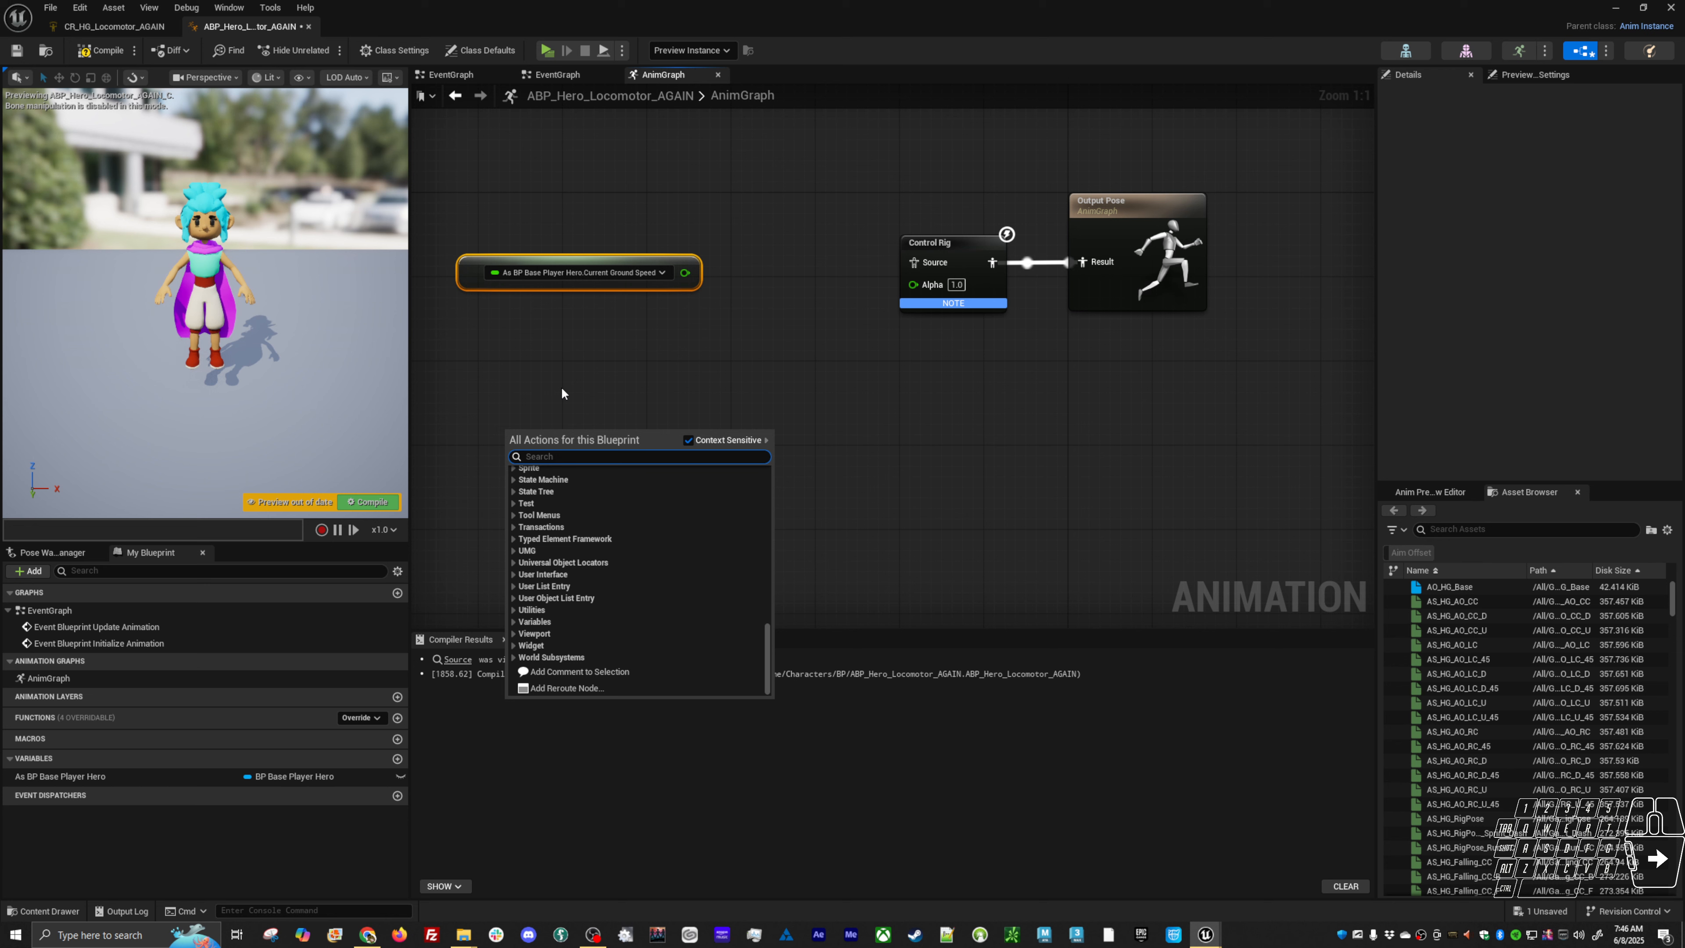
{"action": "right_click", "coordinate": [583, 379]}
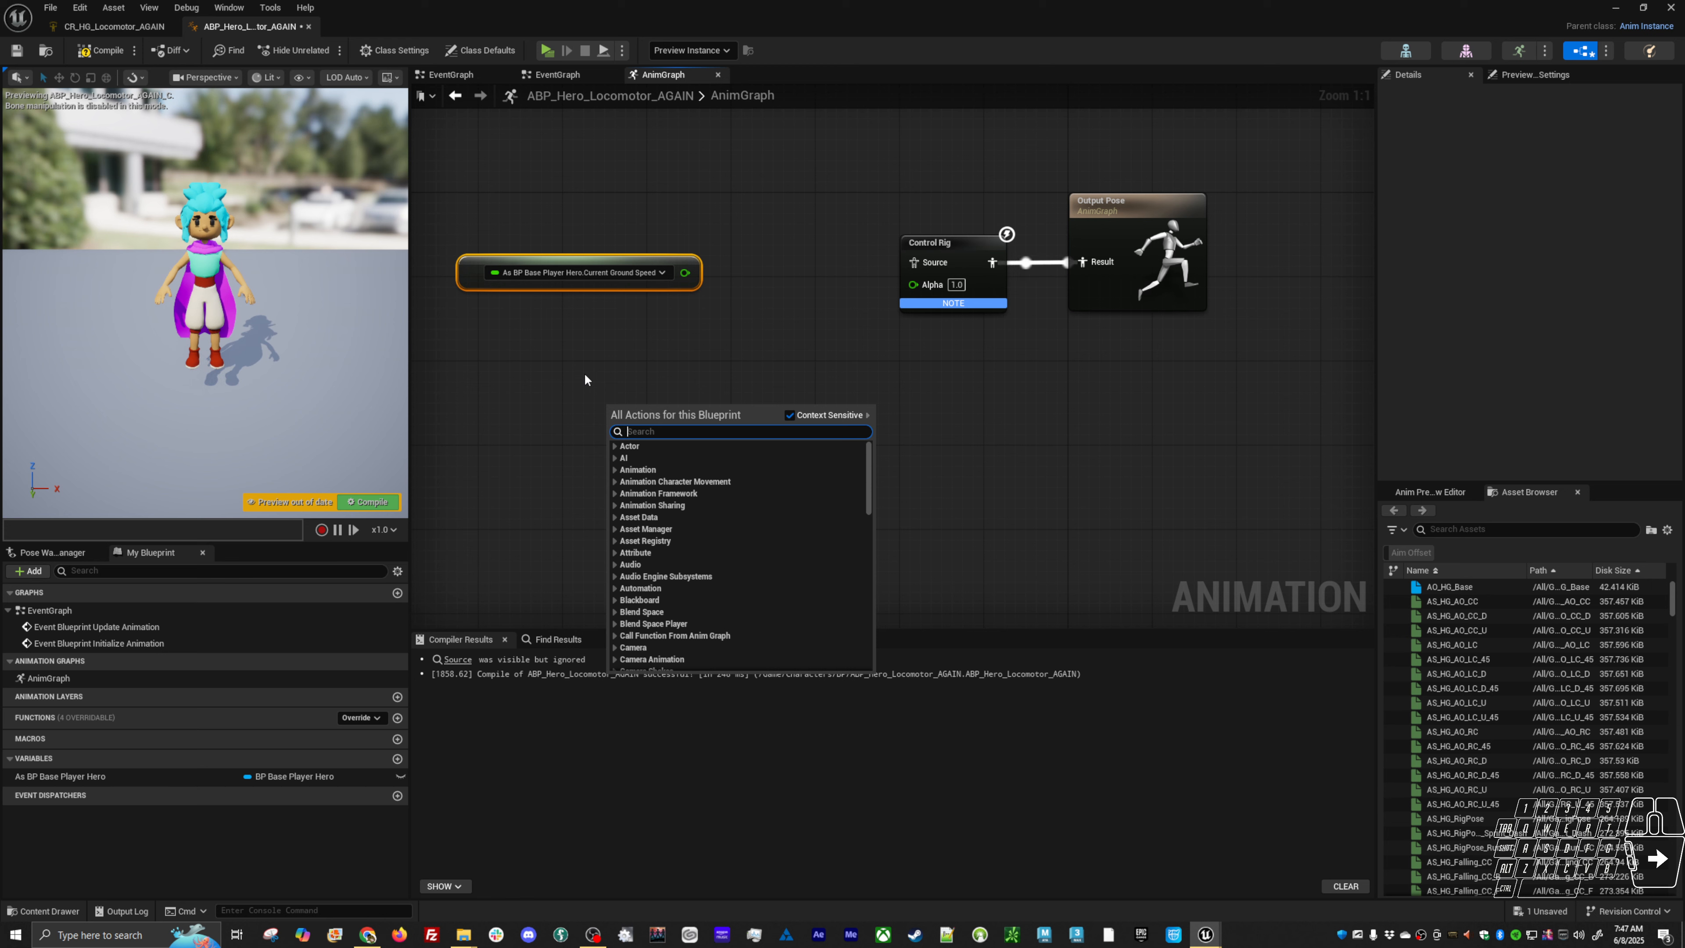
{"action": "left_click", "coordinate": [599, 386]}
Try to rebind a duplicate of the Current Ground Speed node to a socket property under the hero's Mesh, and delete the duplicate
{"action": "key", "text": "ctrl+d"}
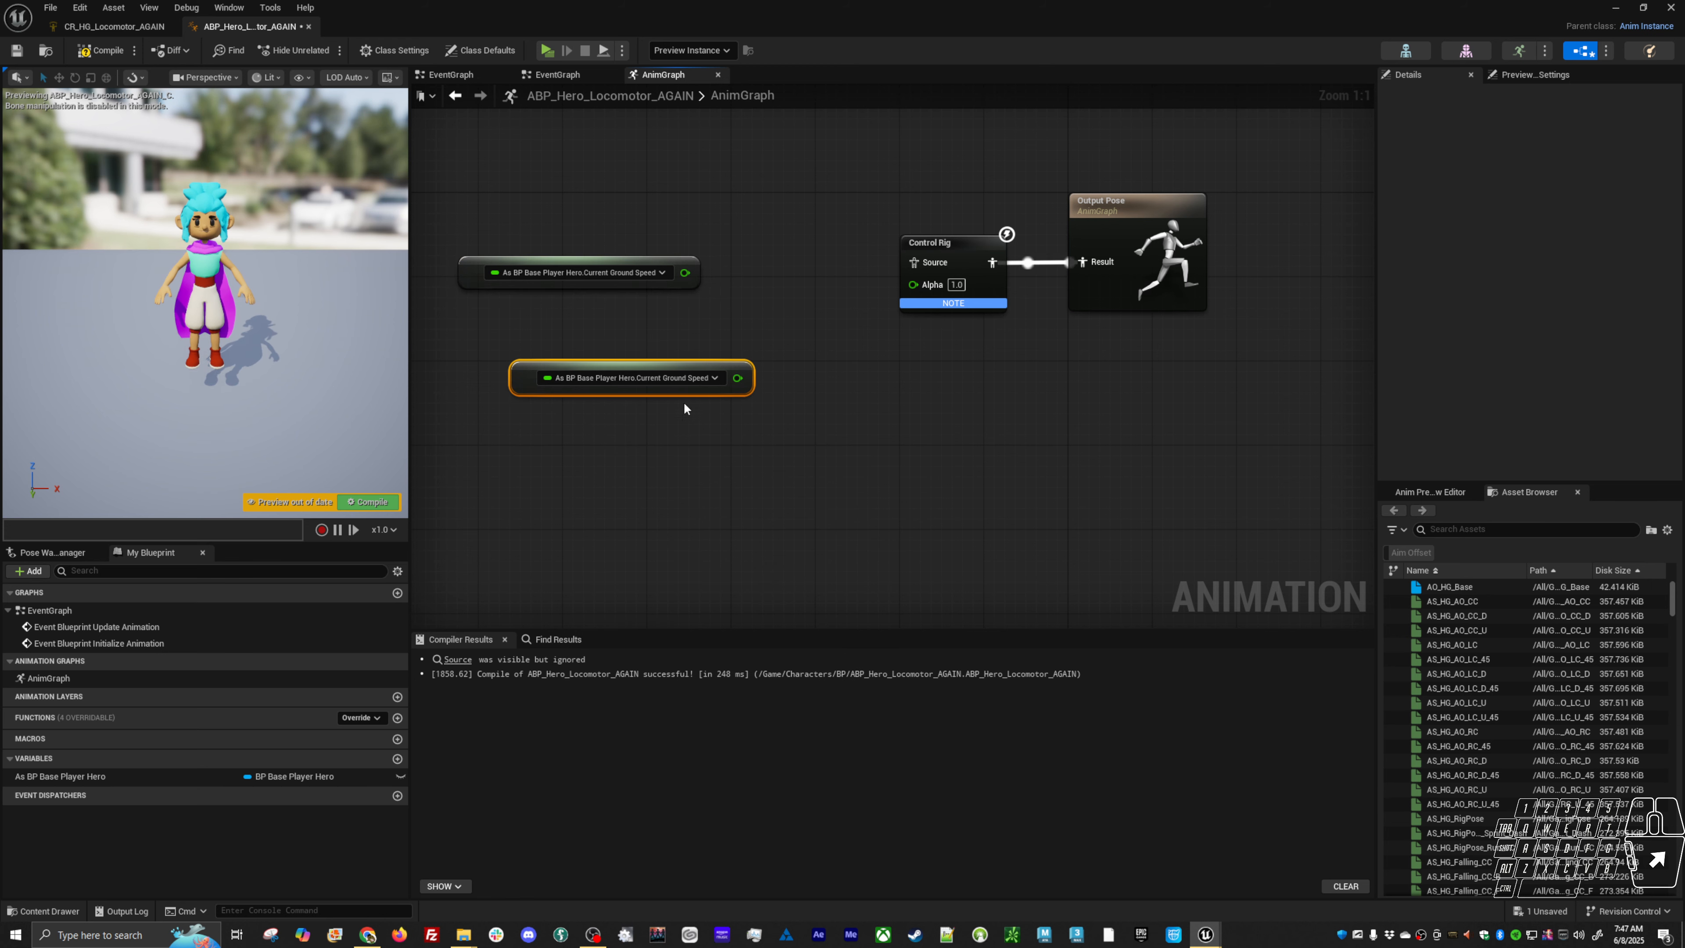
{"action": "left_click", "coordinate": [713, 377]}
{"action": "mouse_move", "coordinate": [738, 647]}
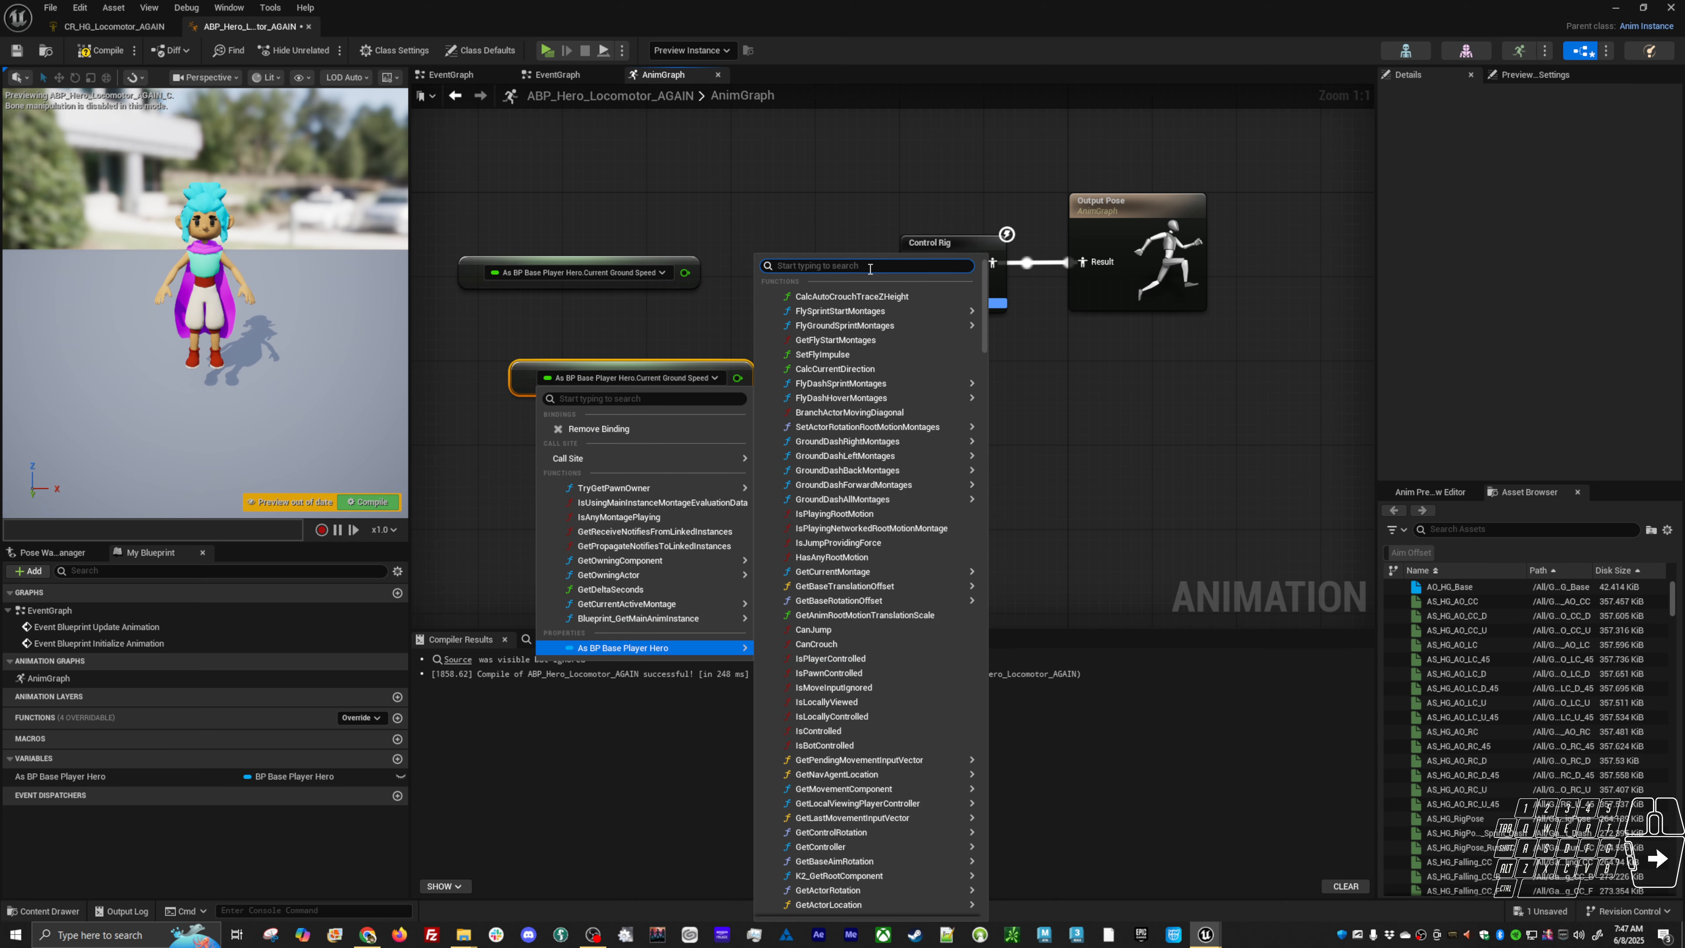
{"action": "type", "text": "mesh"}
{"action": "mouse_move", "coordinate": [815, 677]}
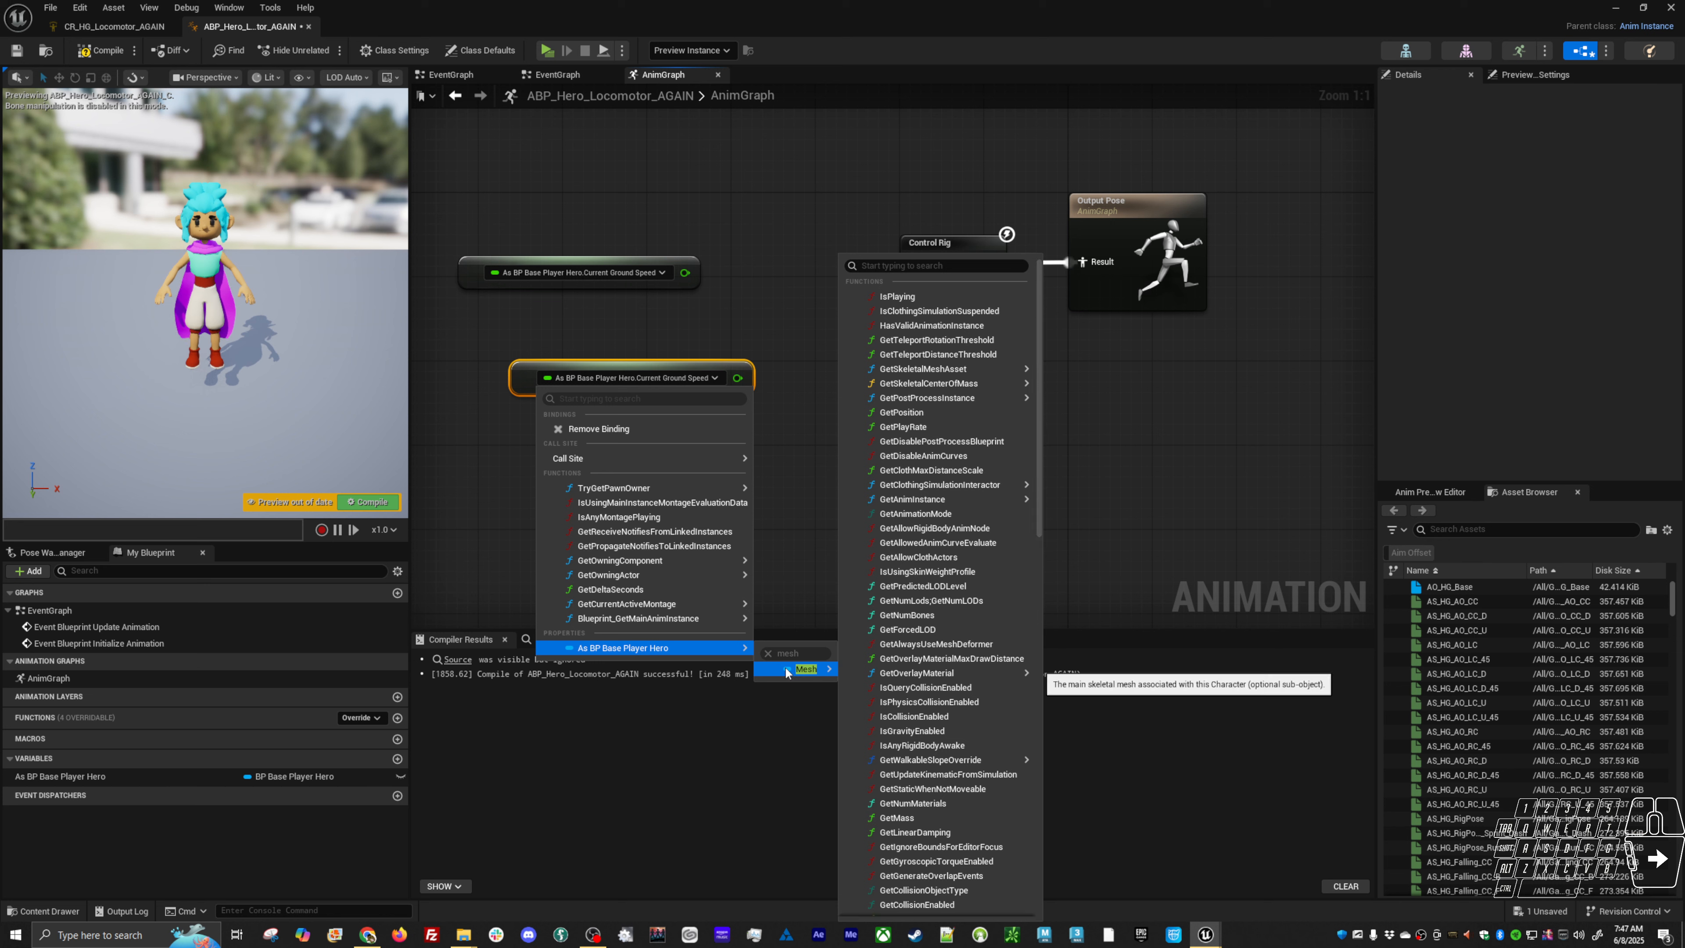
{"action": "left_click", "coordinate": [917, 269]}
{"action": "type", "text": "s"}
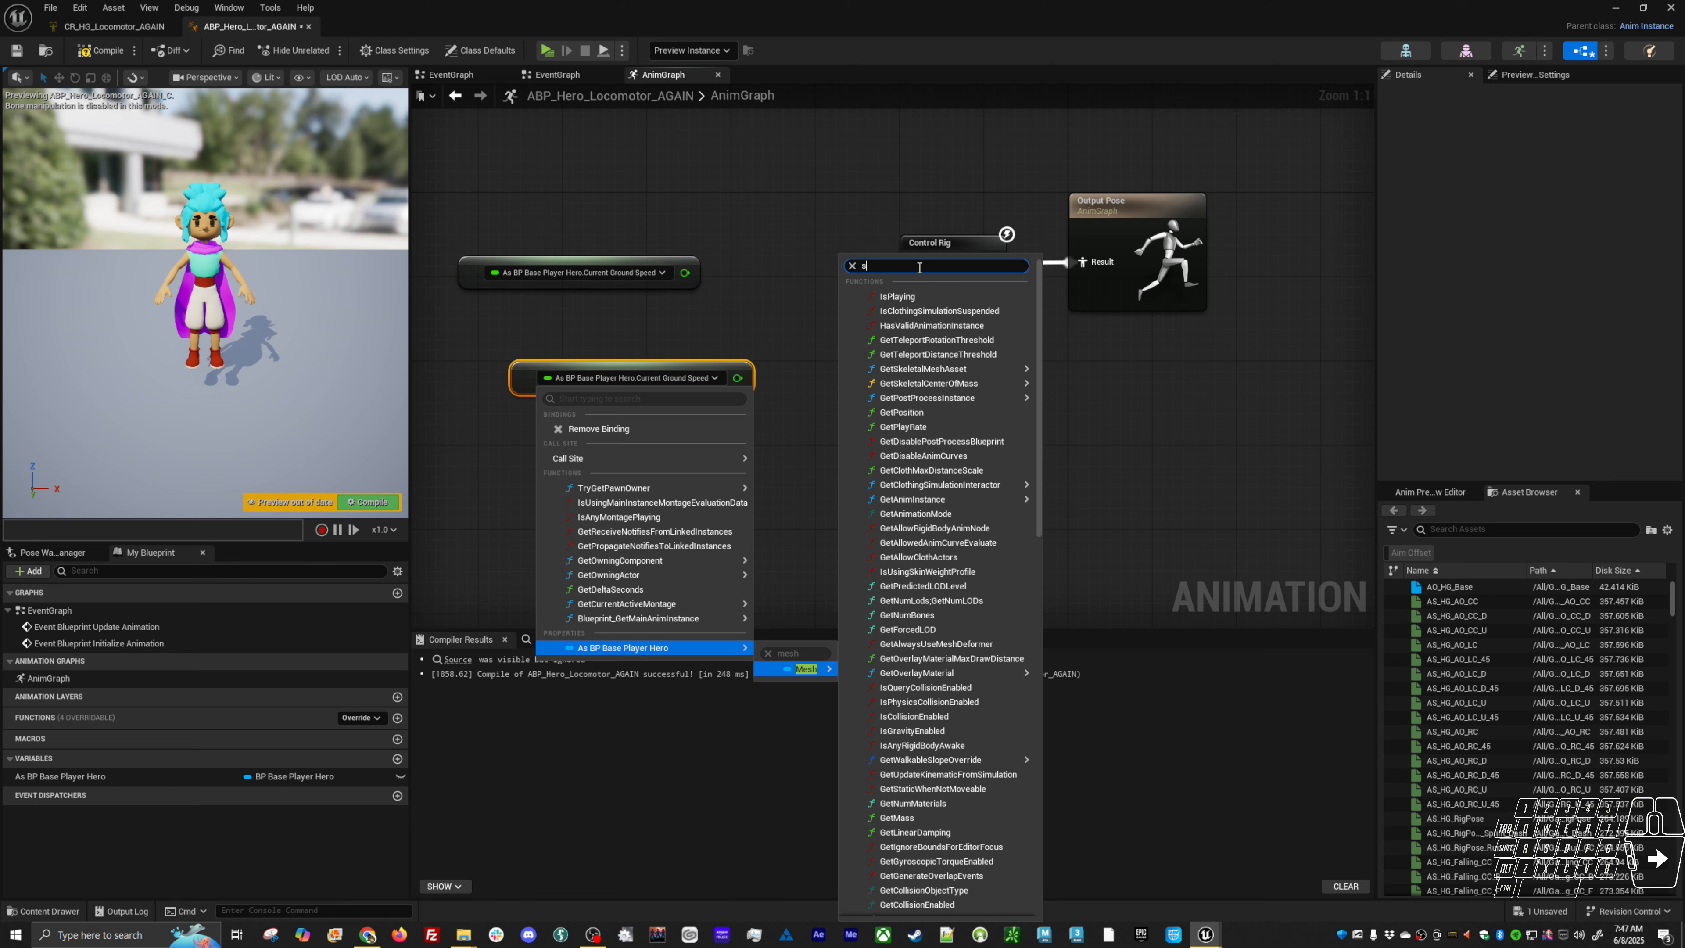
{"action": "type", "text": "ocket"}
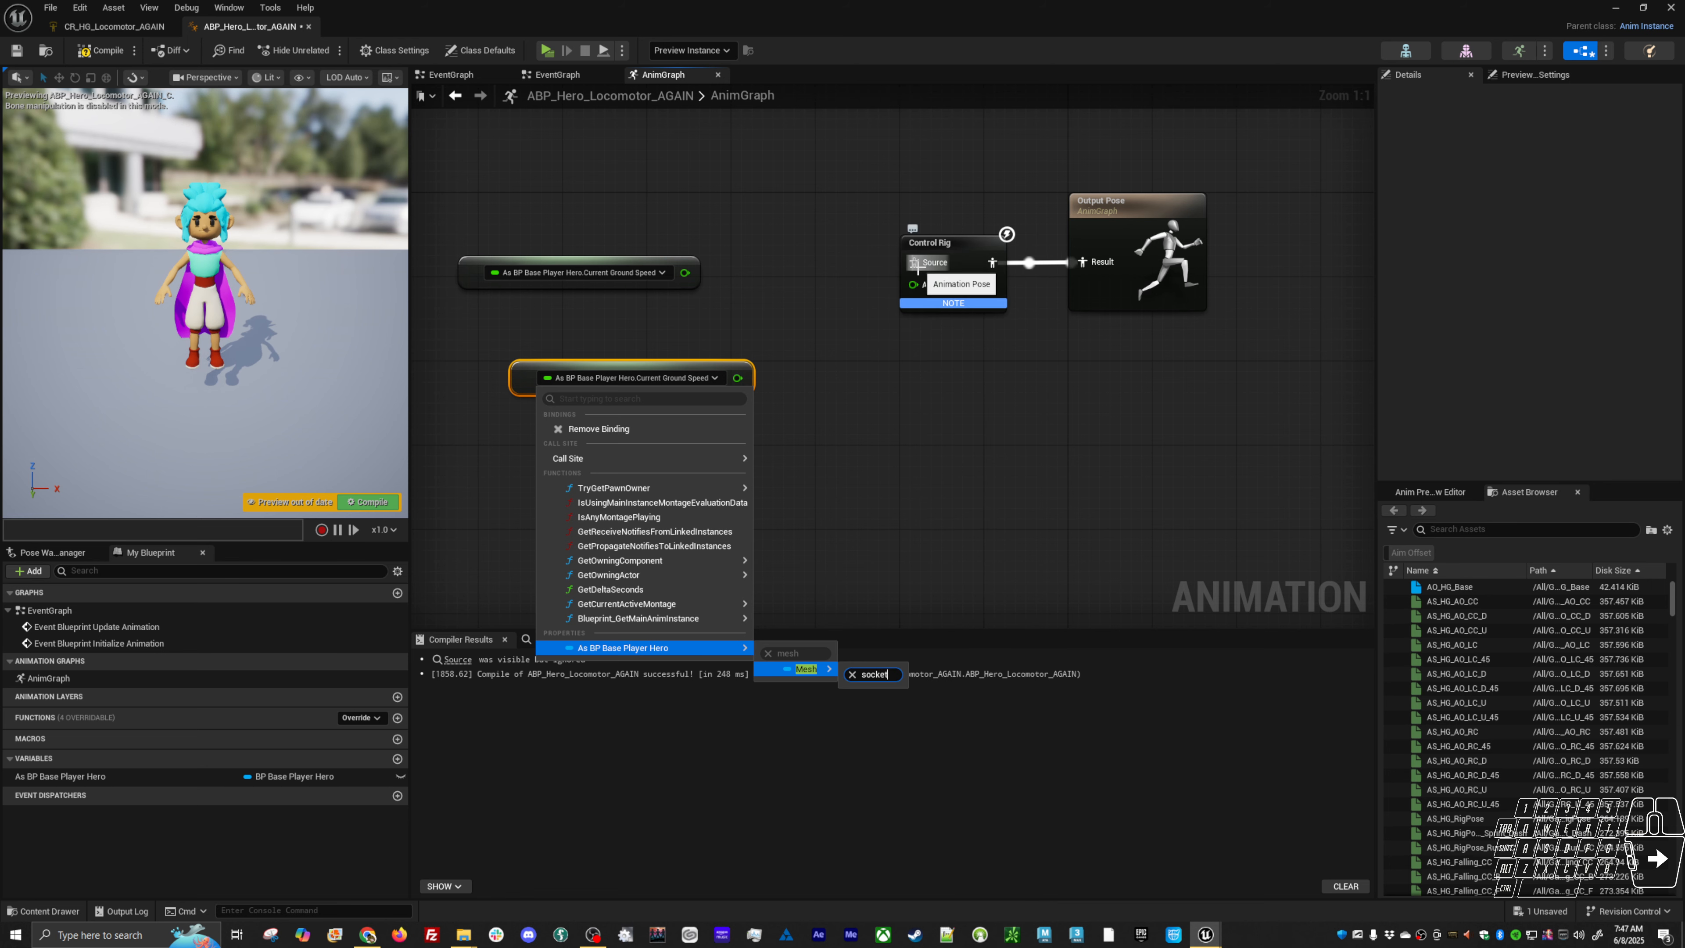
{"action": "left_click", "coordinate": [812, 570]}
{"action": "right_click_drag", "start_coordinate": [754, 338], "coordinate": [717, 339]}
{"action": "left_click_drag", "start_coordinate": [717, 339], "coordinate": [632, 424]}
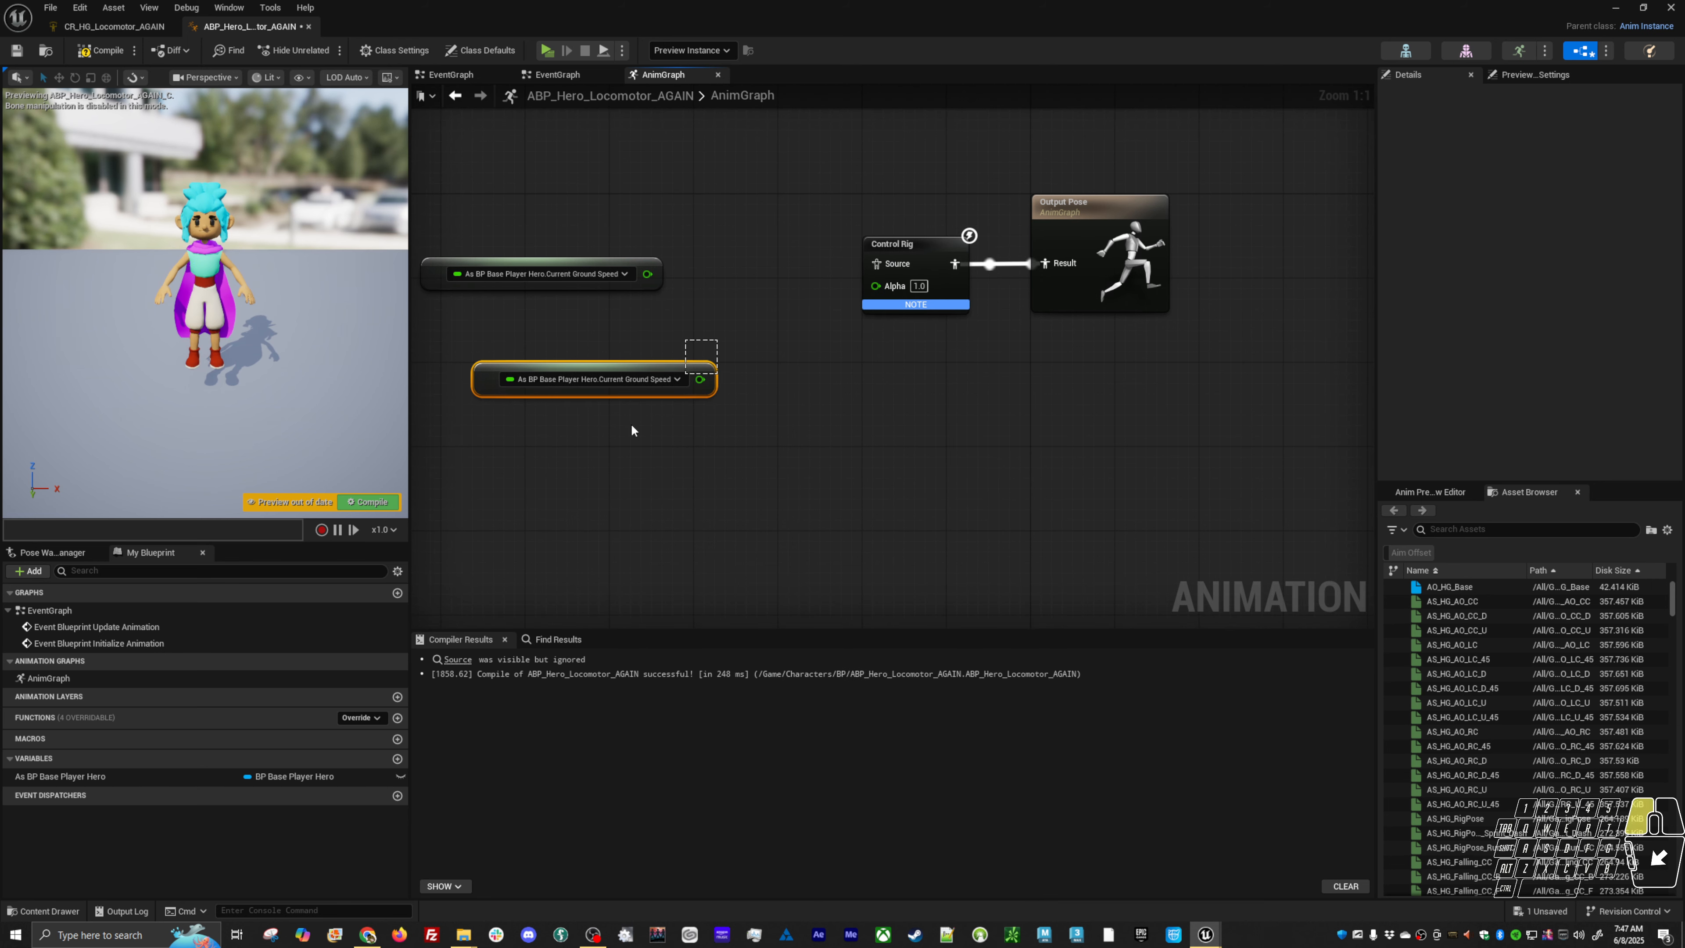
{"action": "key", "text": "Delete"}
Add a Property Access node below the Current Ground Speed node and search its As BP Base Player Hero bindings for mesh
{"action": "right_click", "coordinate": [545, 427]}
{"action": "type", "text": "prop"}
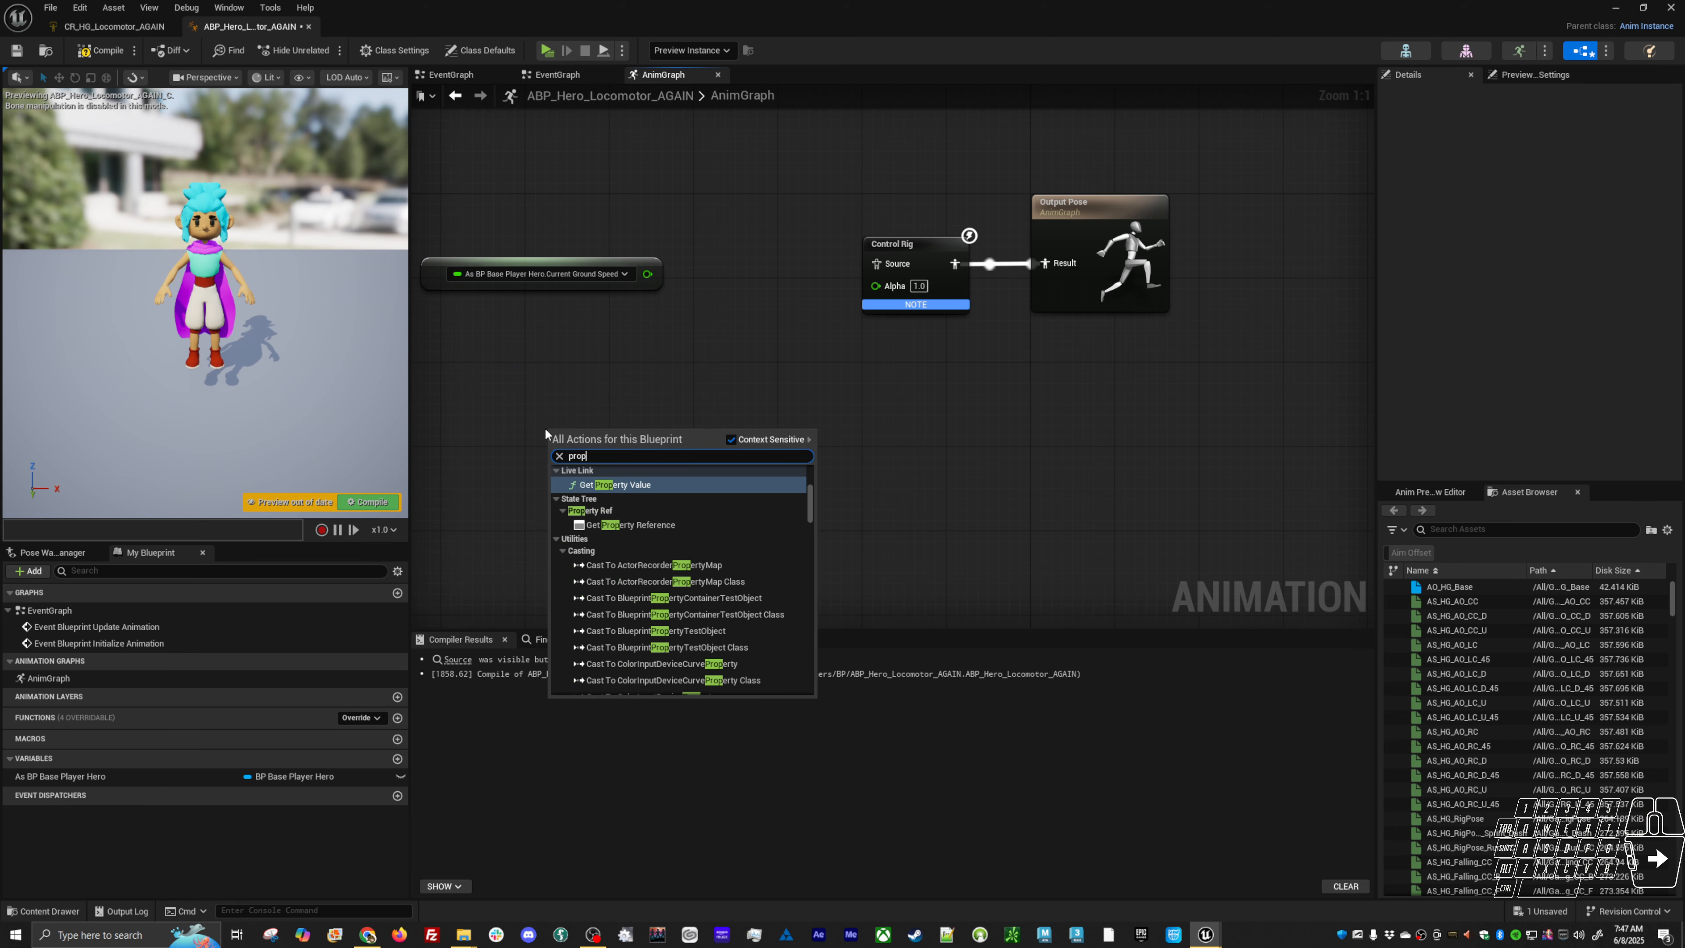
{"action": "type", "text": " acc"}
{"action": "key", "text": "Return"}
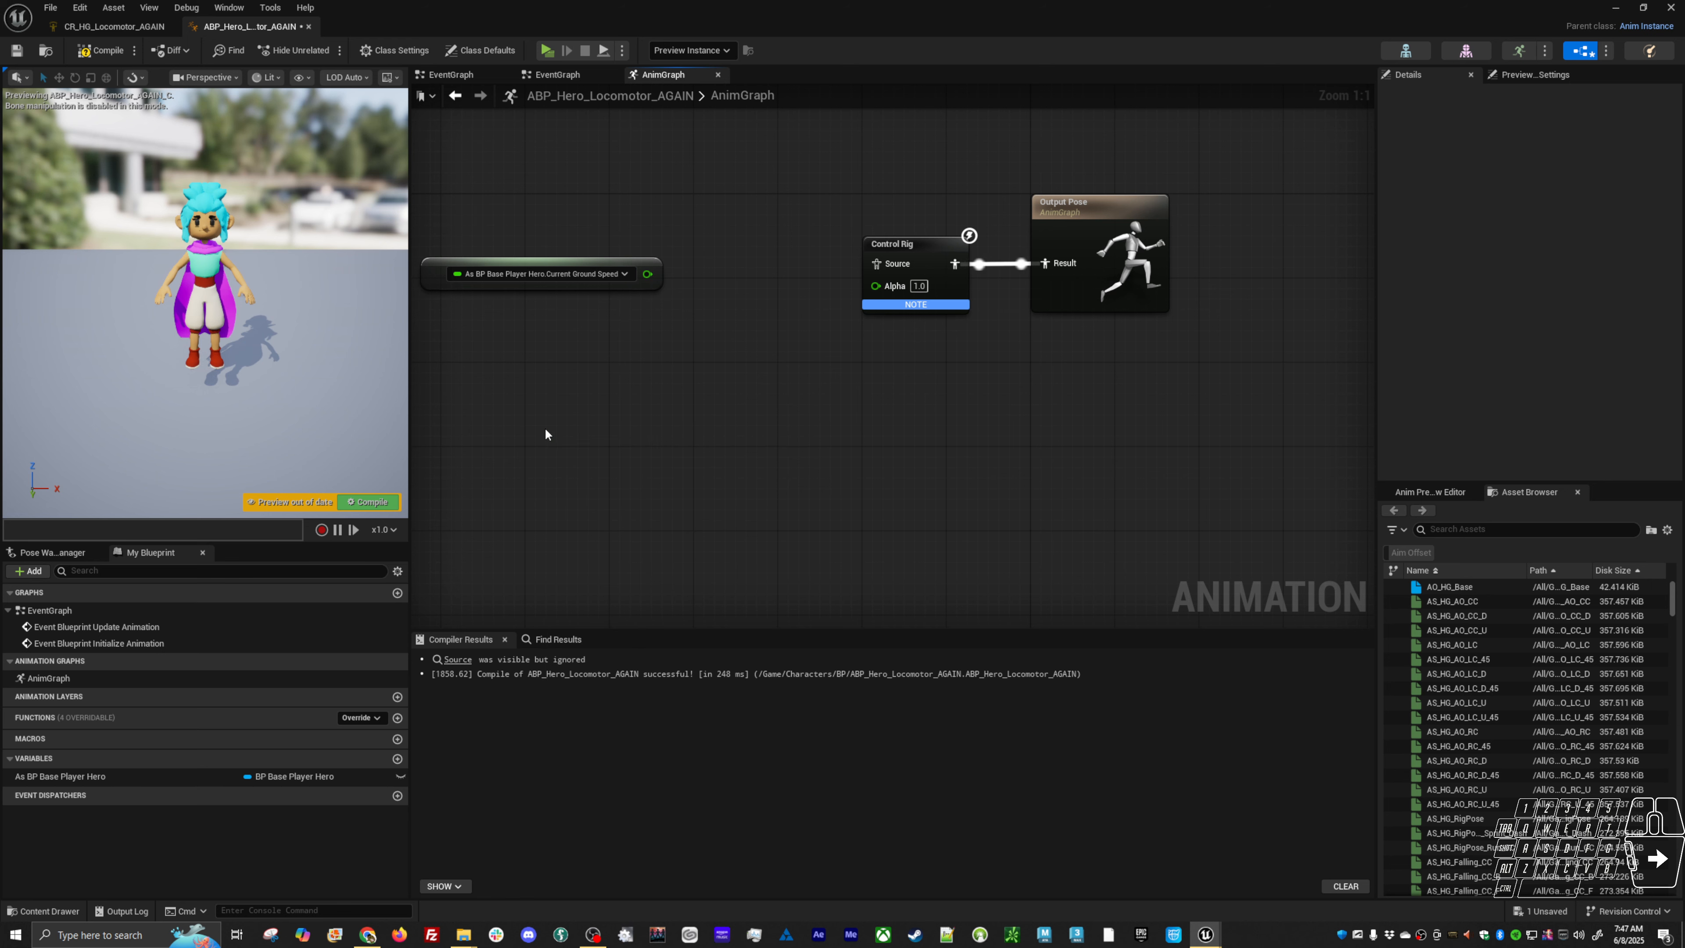
{"action": "left_click", "coordinate": [605, 442]}
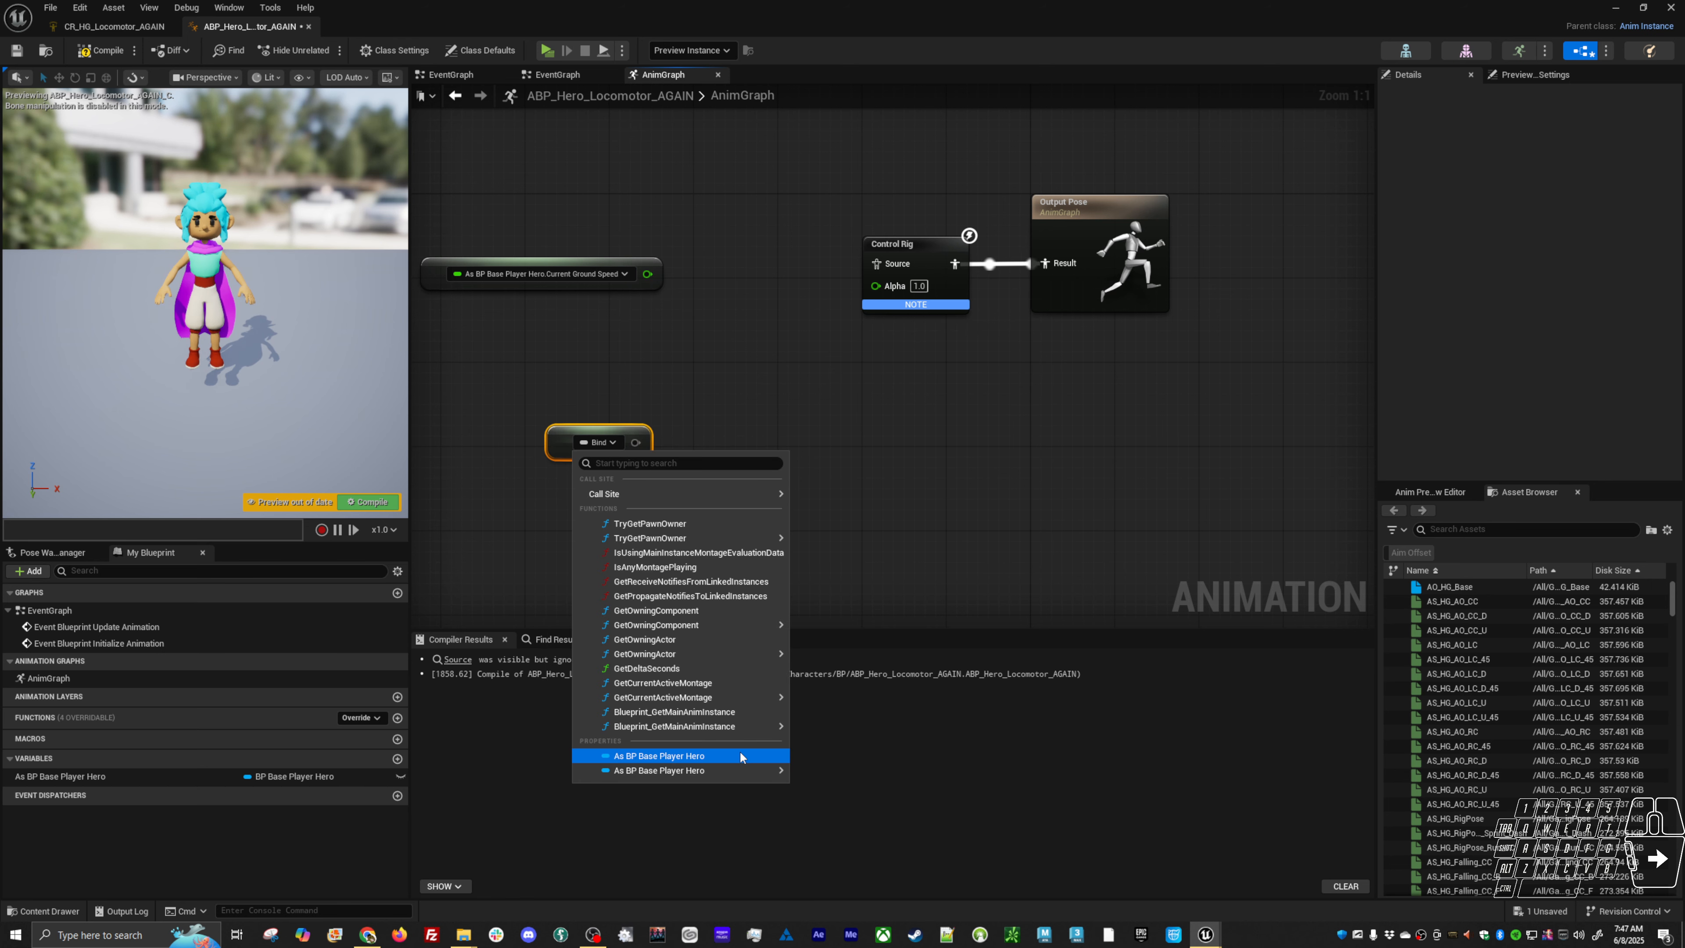
{"action": "mouse_move", "coordinate": [764, 769]}
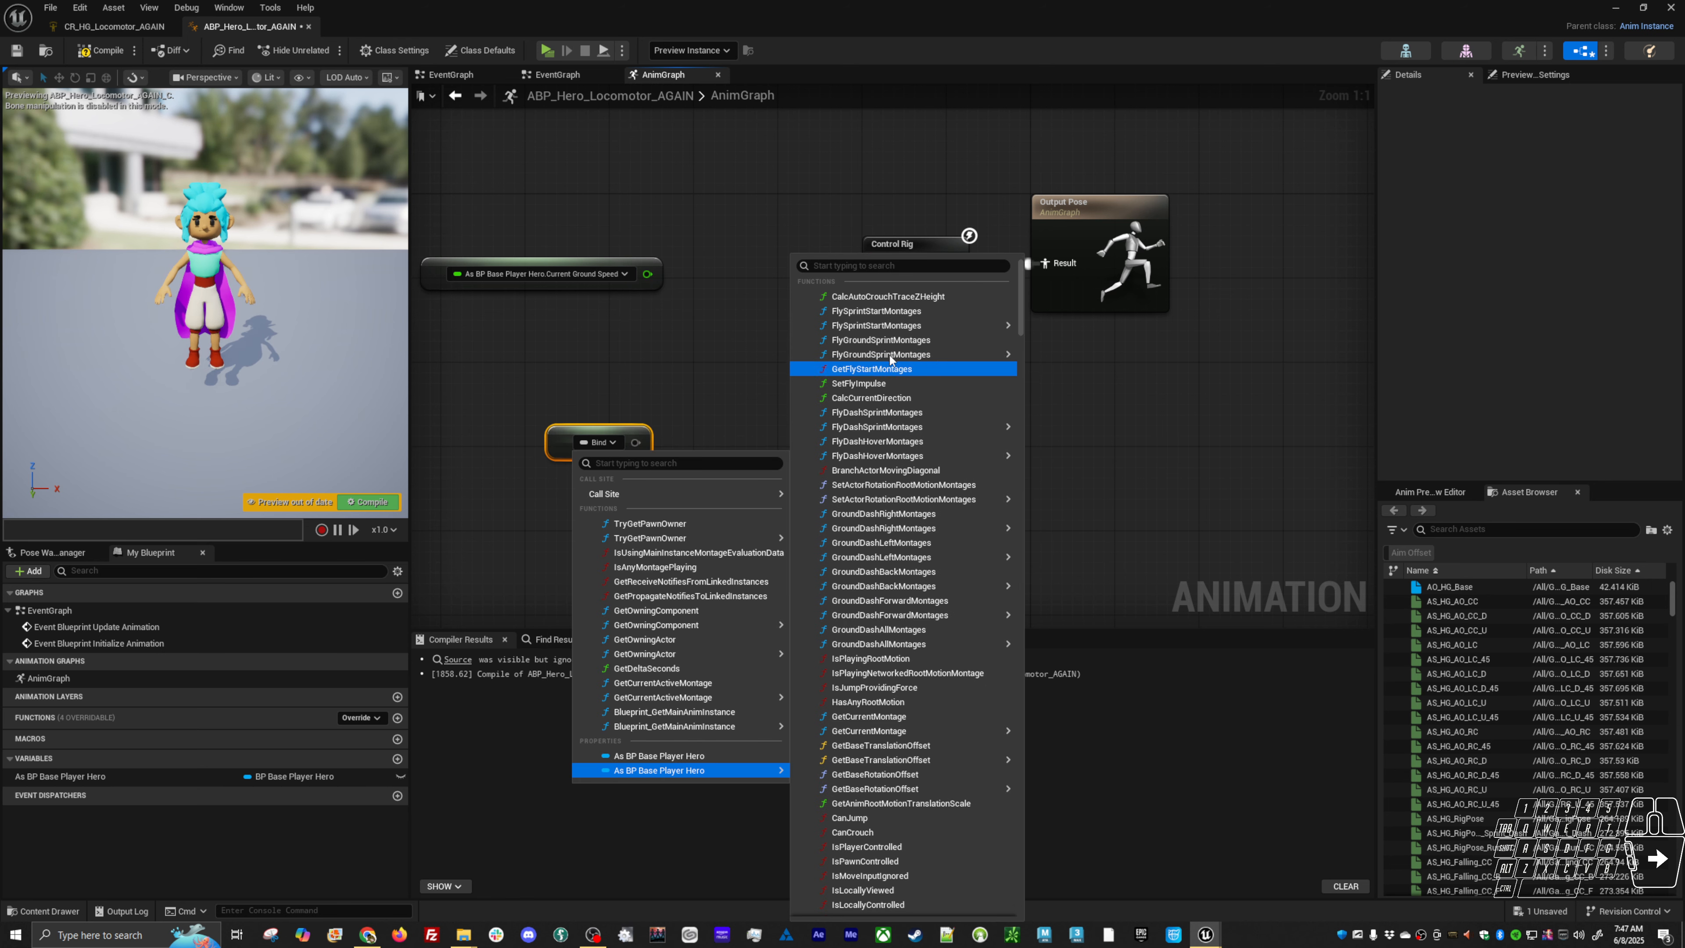
{"action": "left_click", "coordinate": [881, 265]}
{"action": "type", "text": "mesh"}
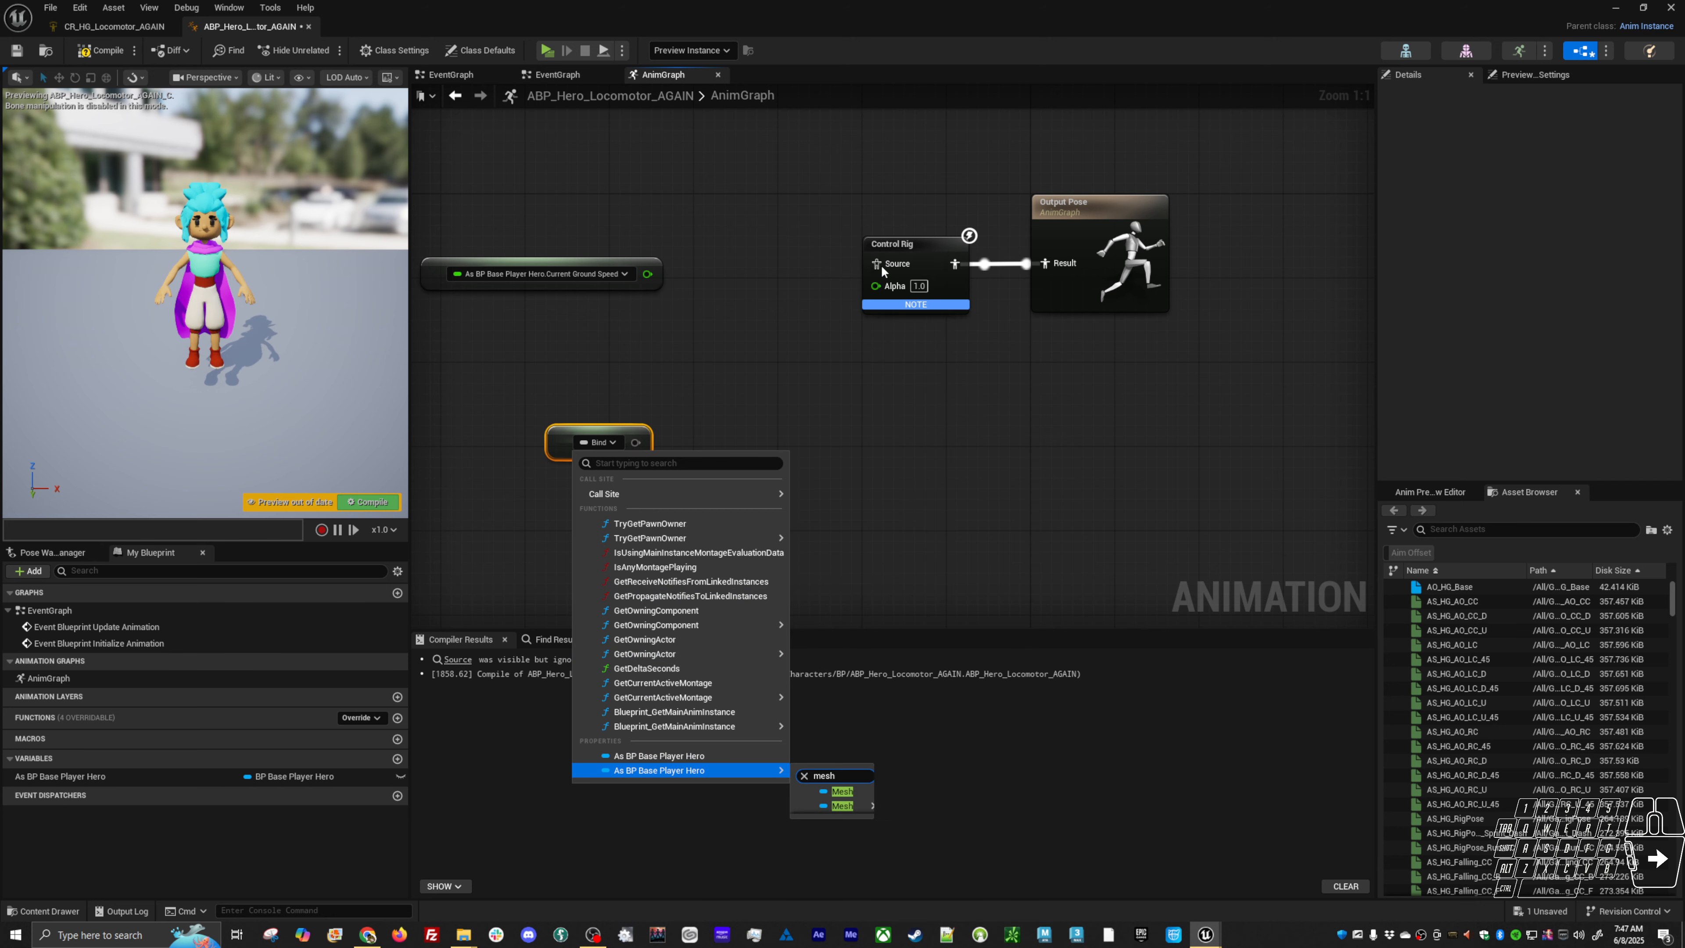
Search the Property Access node's GetOwningComponent bindings for mesh
{"action": "mouse_move", "coordinate": [776, 624]}
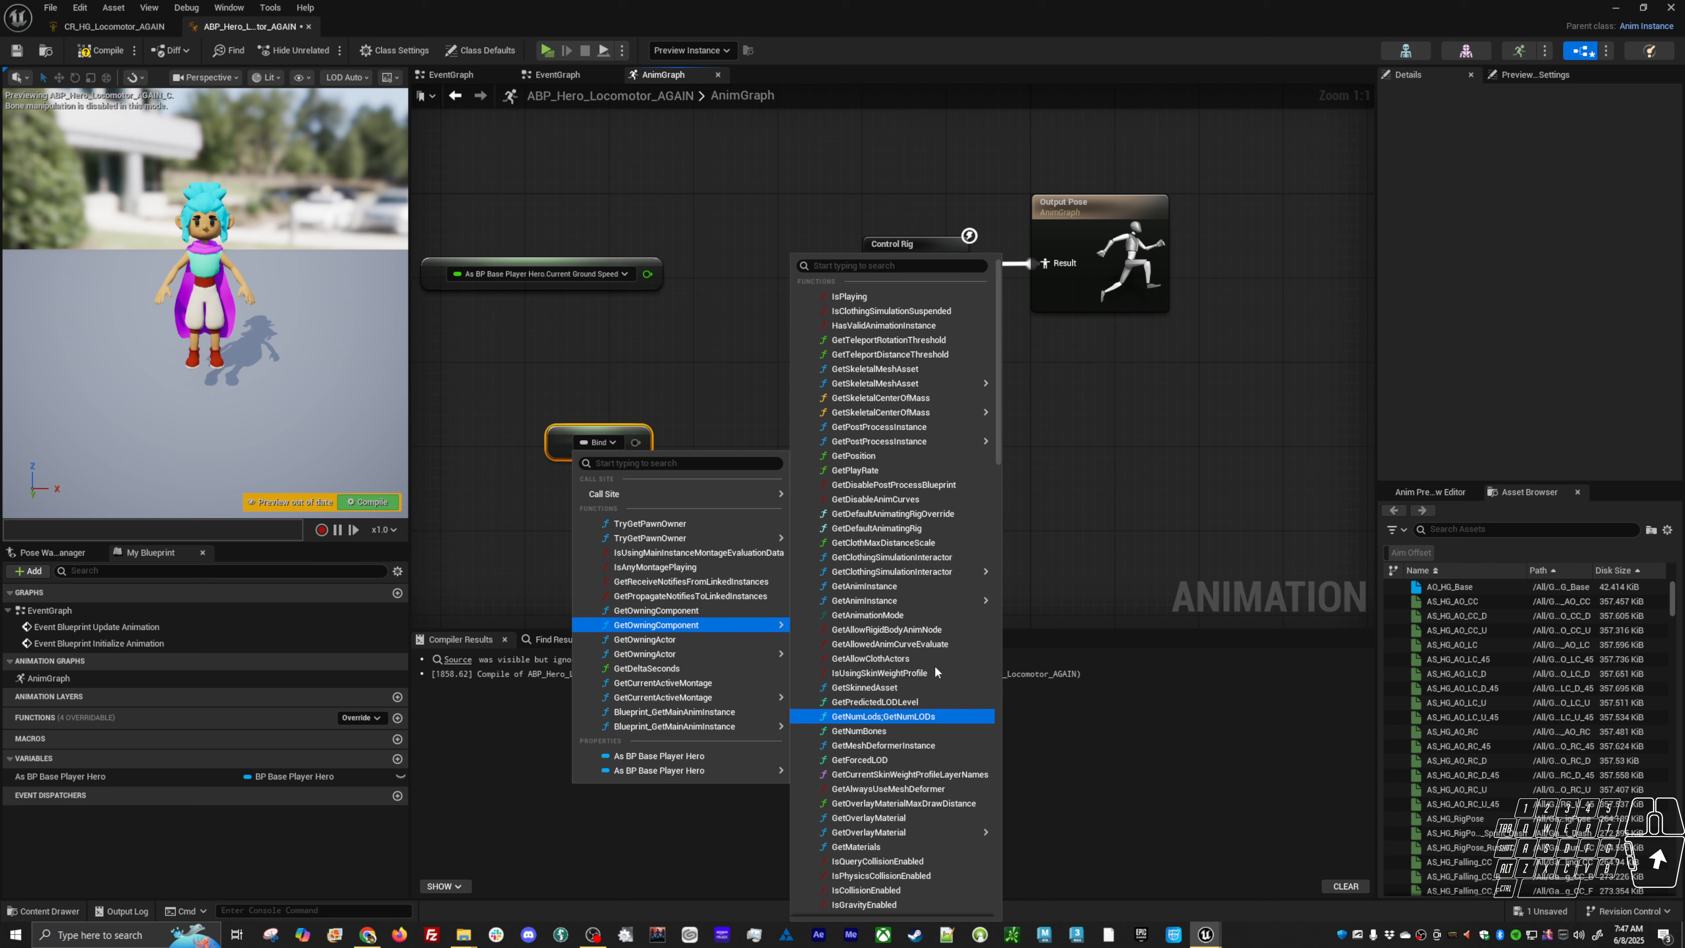
{"action": "left_click", "coordinate": [899, 271]}
{"action": "type", "text": "mn"}
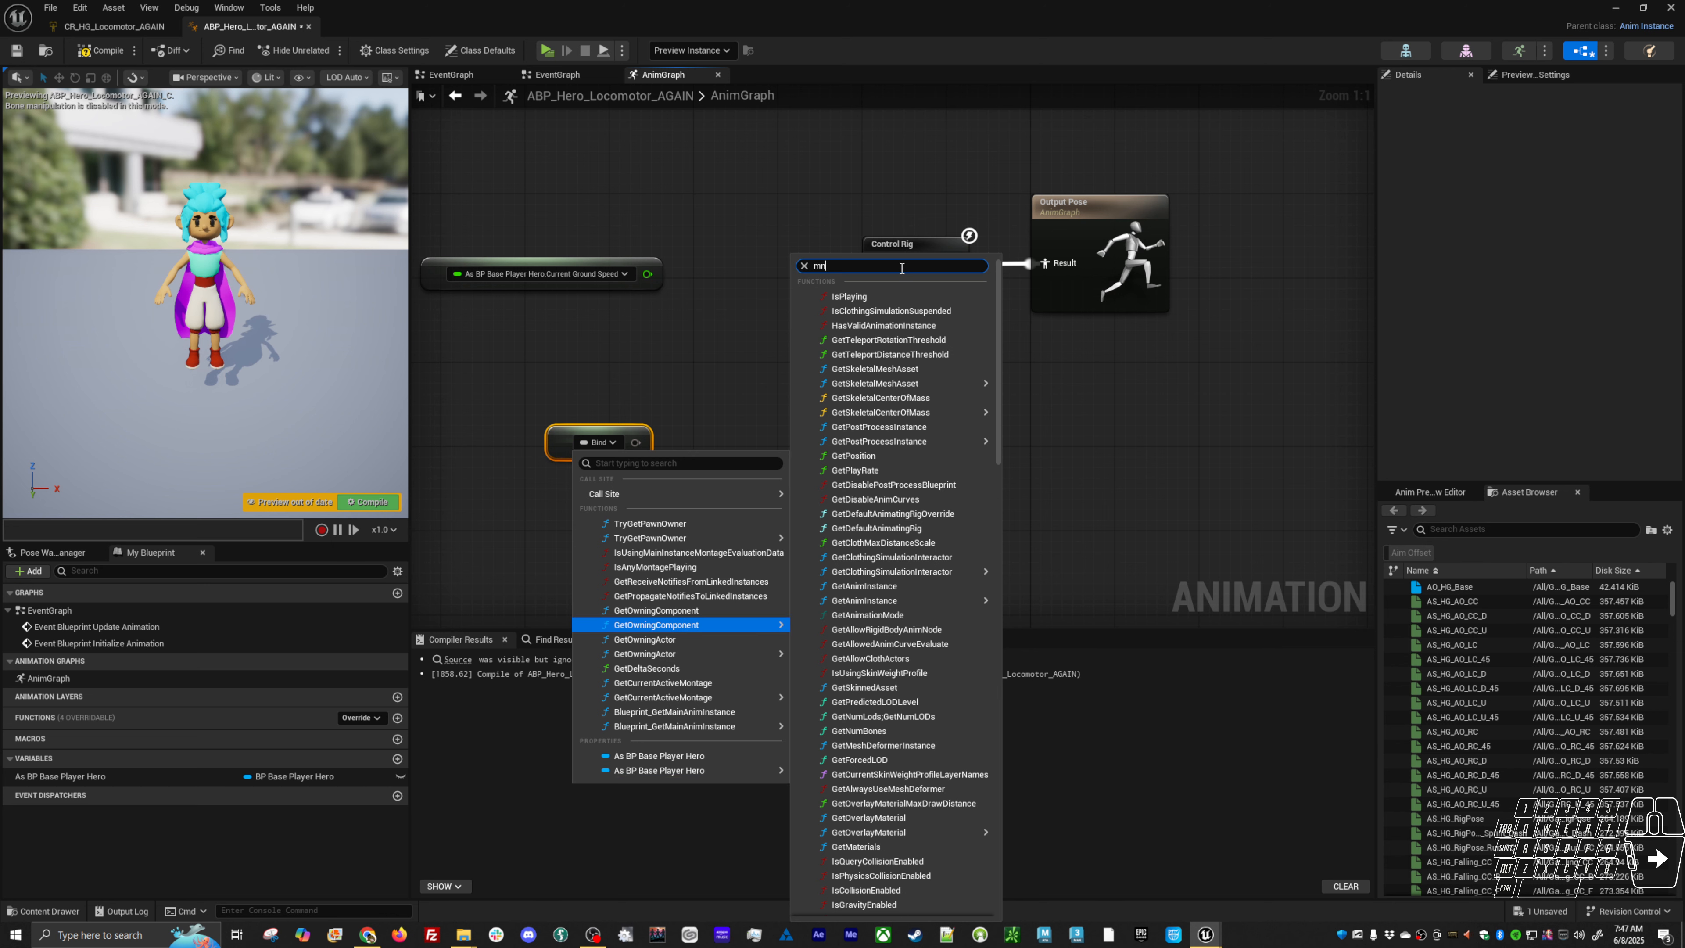
{"action": "key", "text": "BackSpace"}
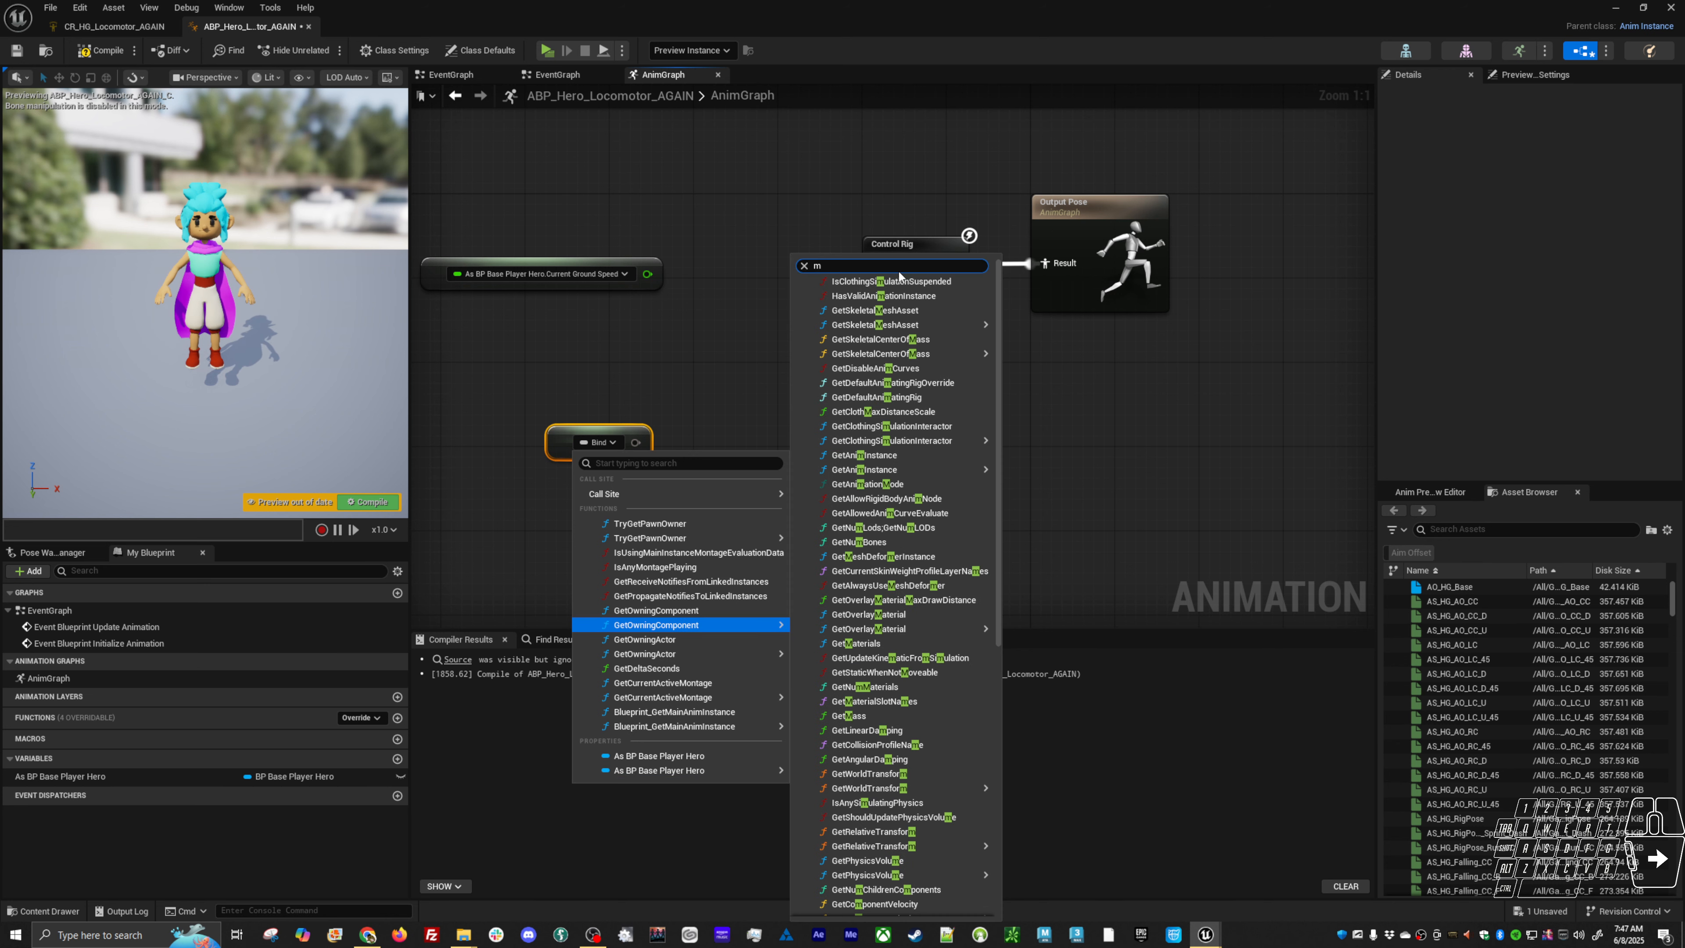
{"action": "type", "text": "es"}
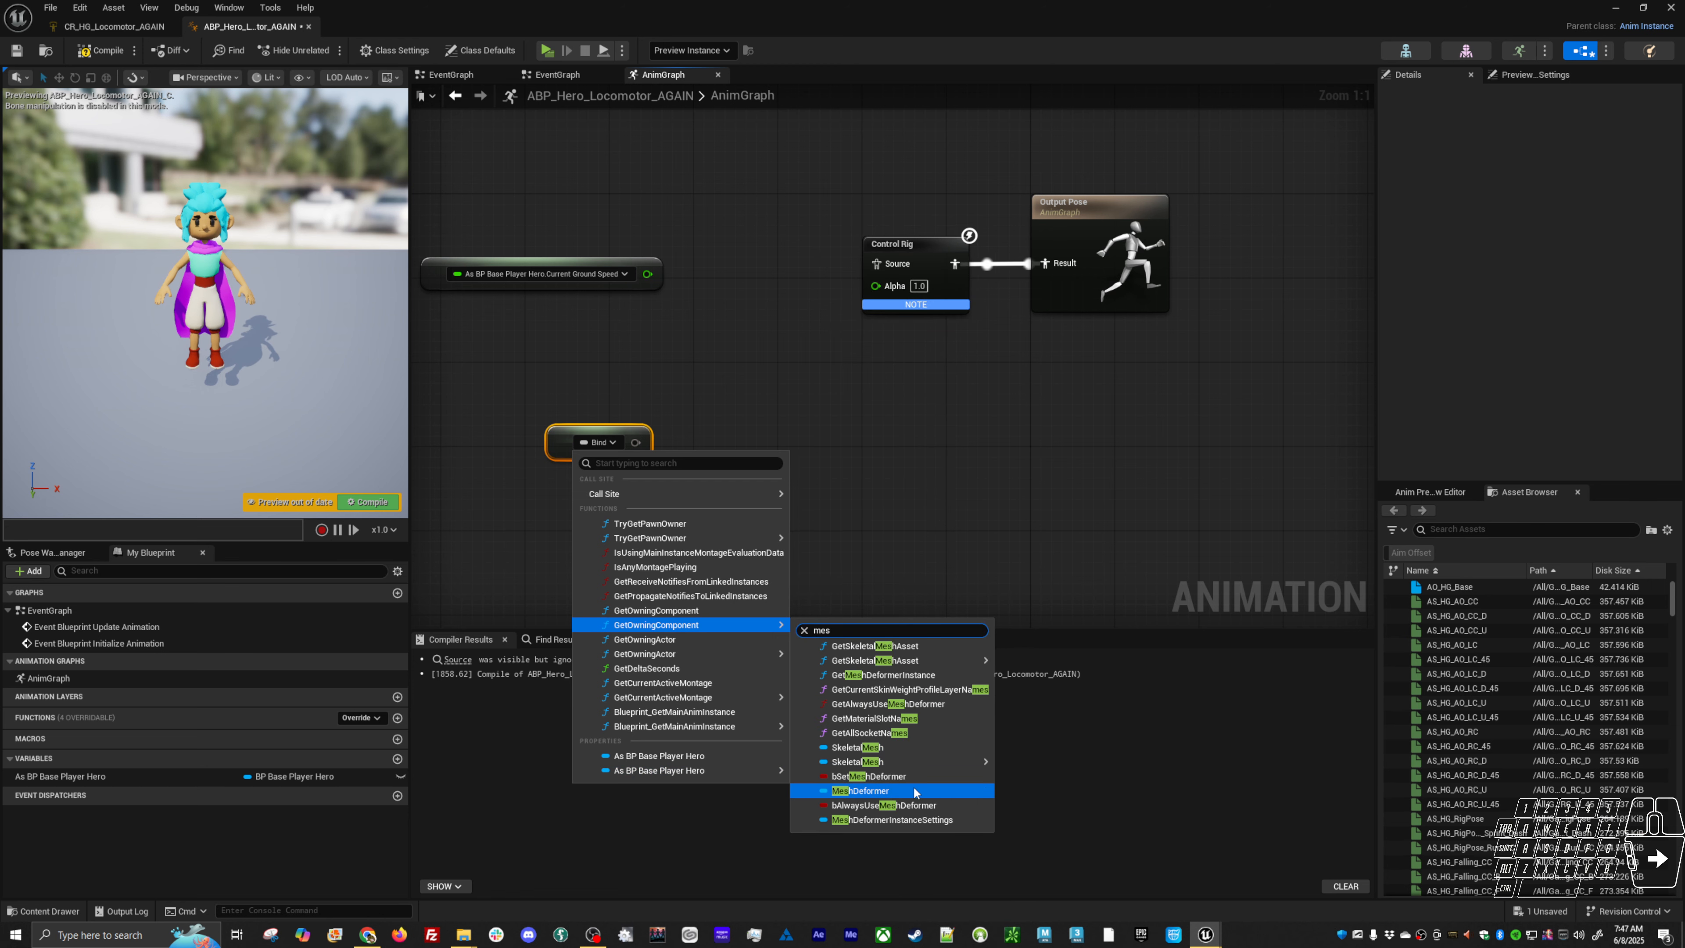
{"action": "type", "text": "h"}
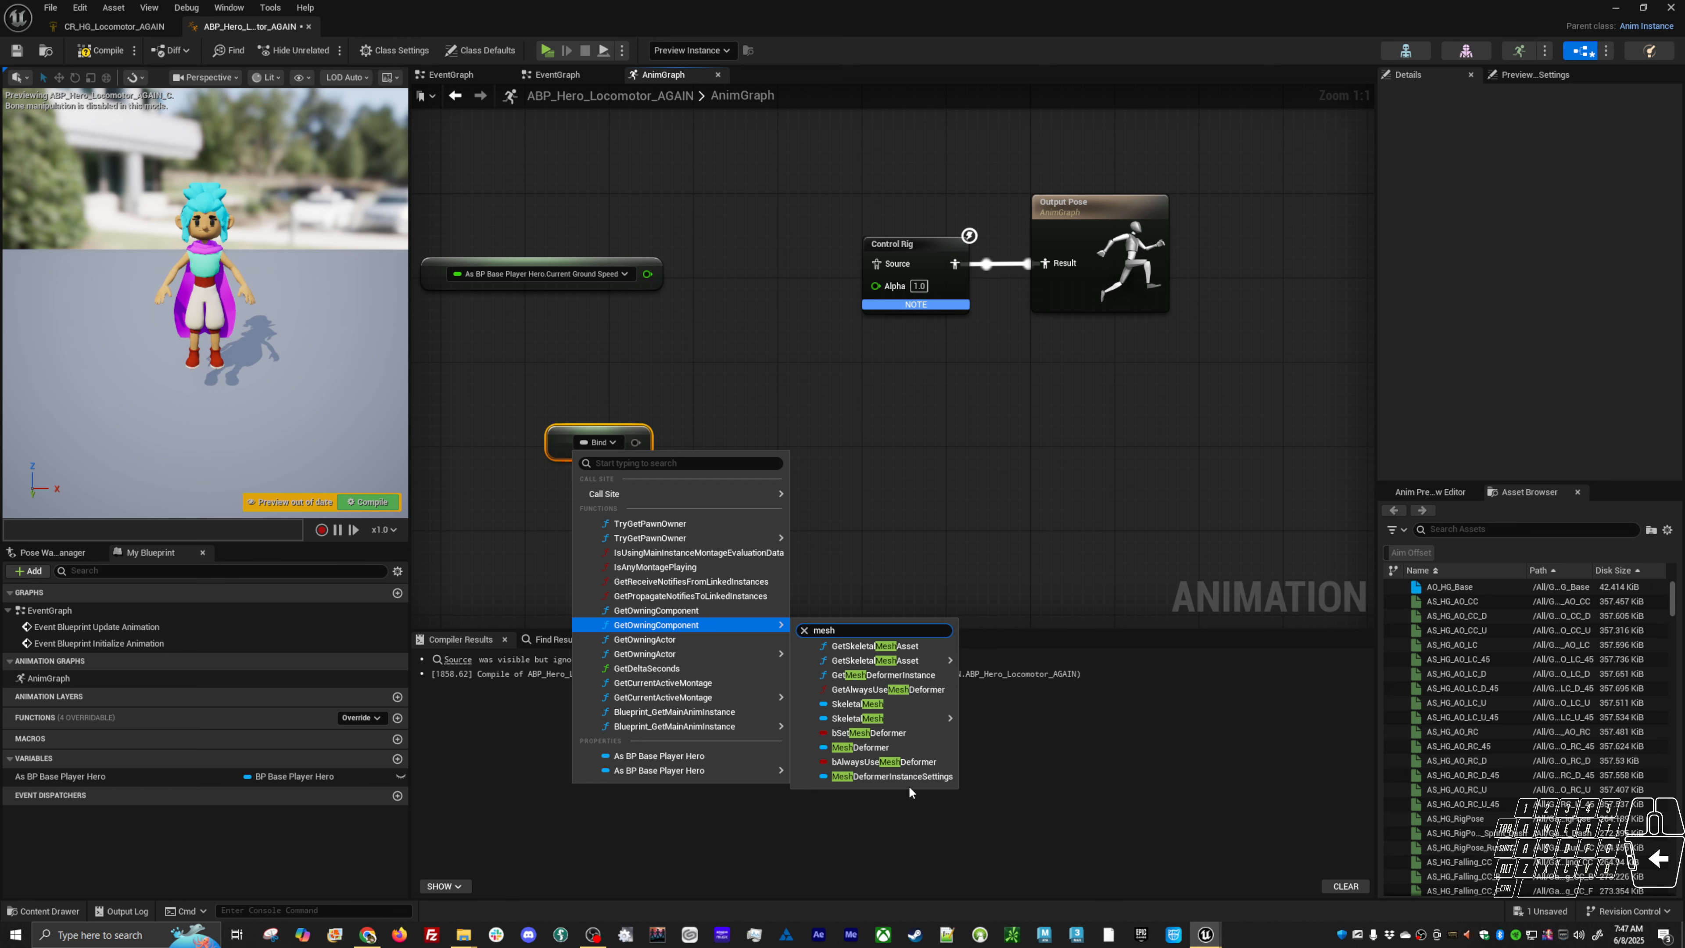
Bind the new Property Access node to Mesh of As BP Base Player Hero
{"action": "mouse_move", "coordinate": [752, 768]}
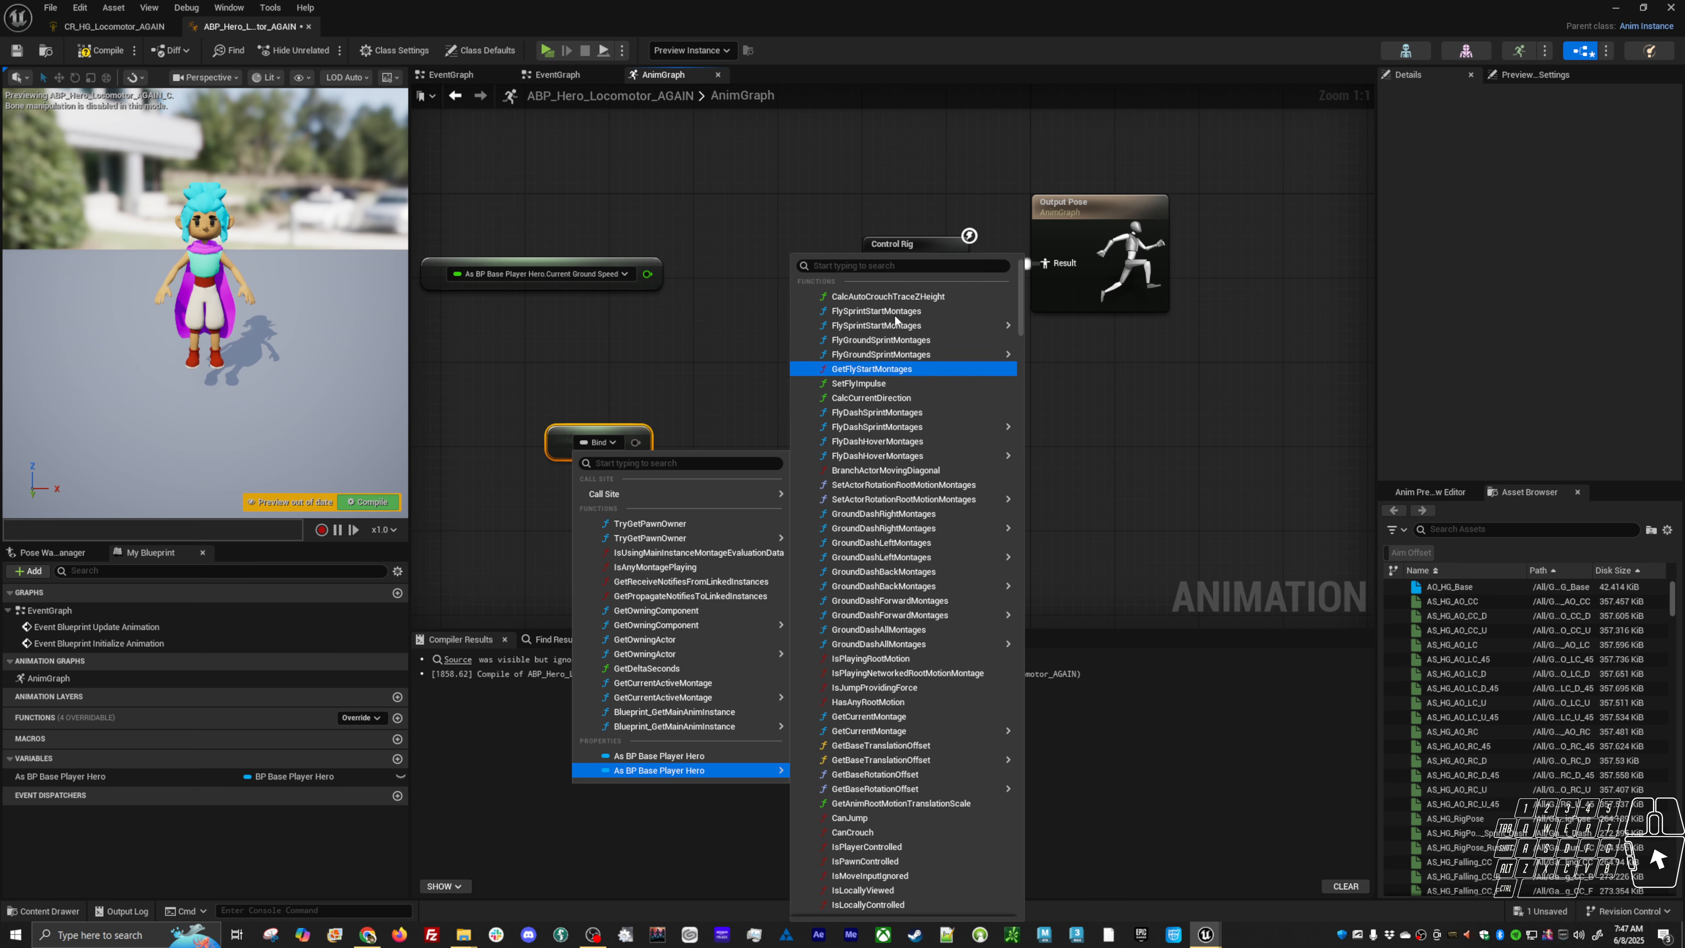
{"action": "left_click", "coordinate": [885, 267]}
{"action": "type", "text": "me"}
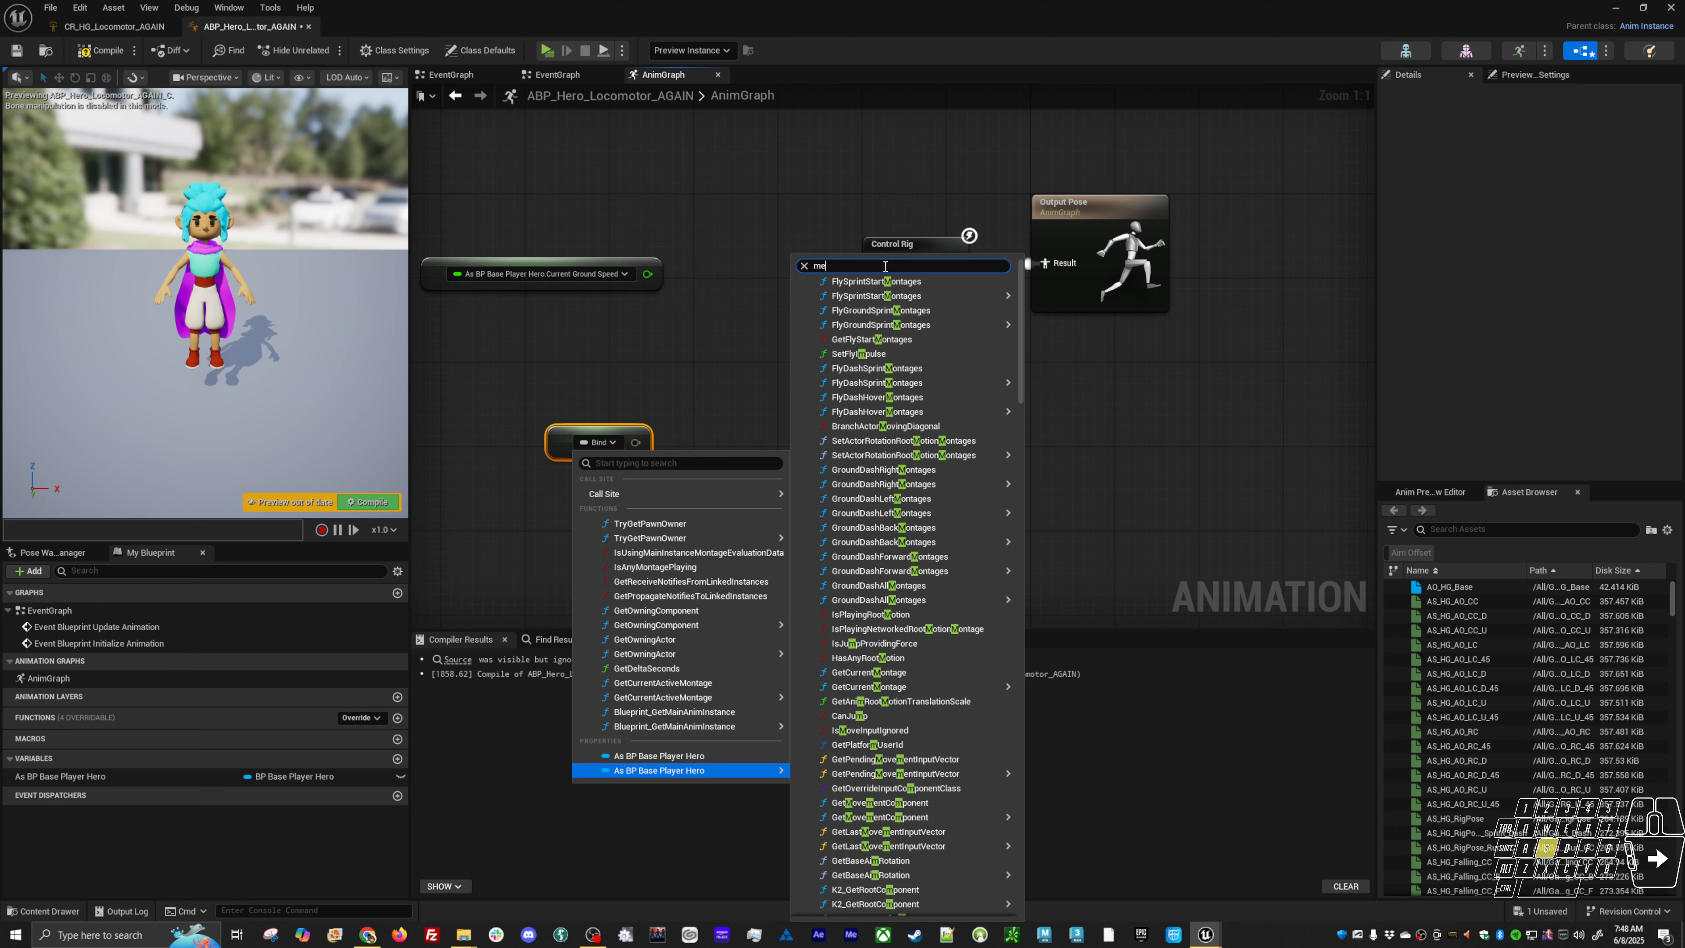
{"action": "type", "text": "sh"}
{"action": "left_click", "coordinate": [823, 785]}
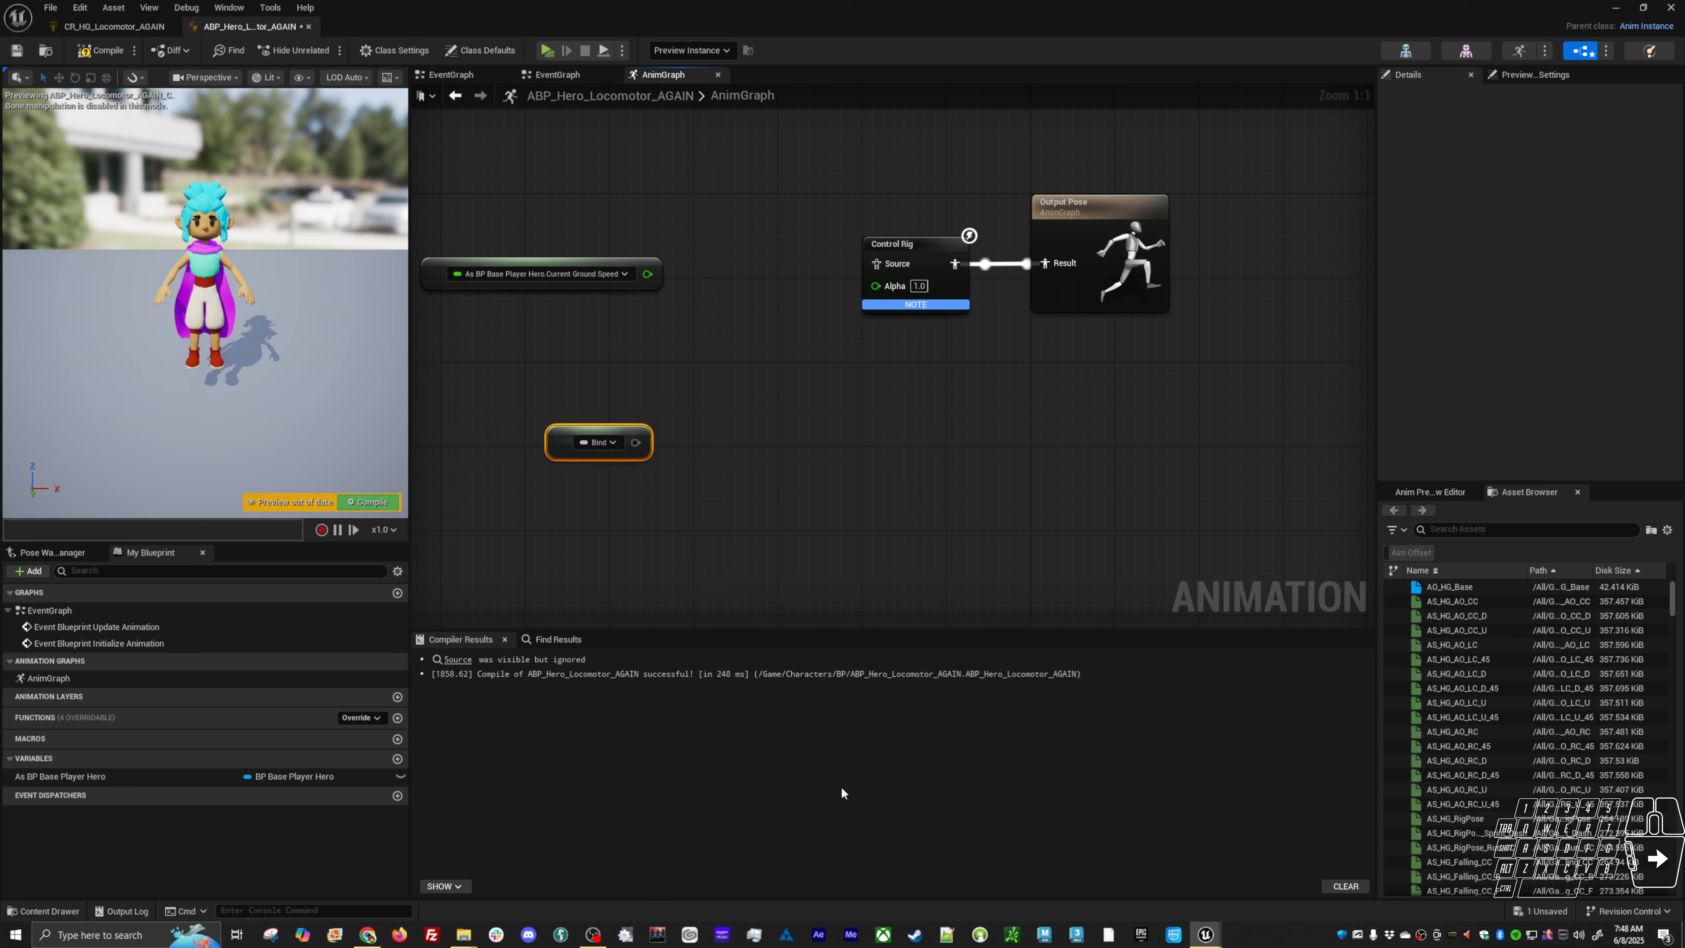
Connect the Mesh output to a Get Socket Transform node and set its In Socket Name to root
{"action": "left_click_drag", "start_coordinate": [721, 442], "coordinate": [787, 437]}
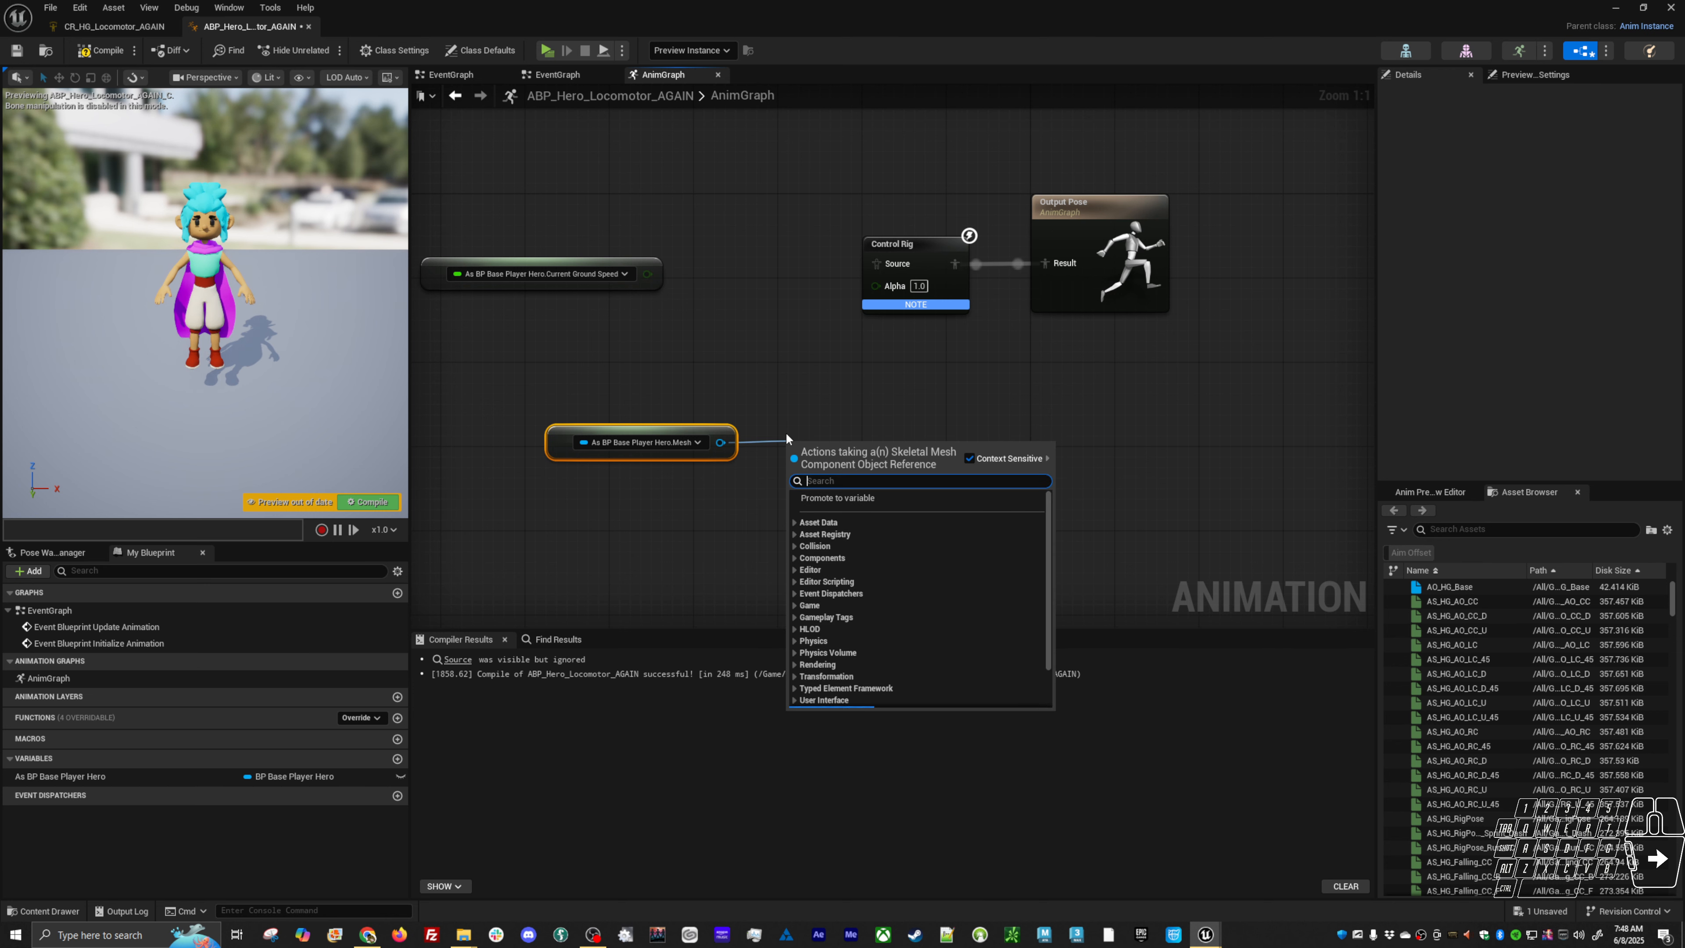
{"action": "type", "text": "socket tran"}
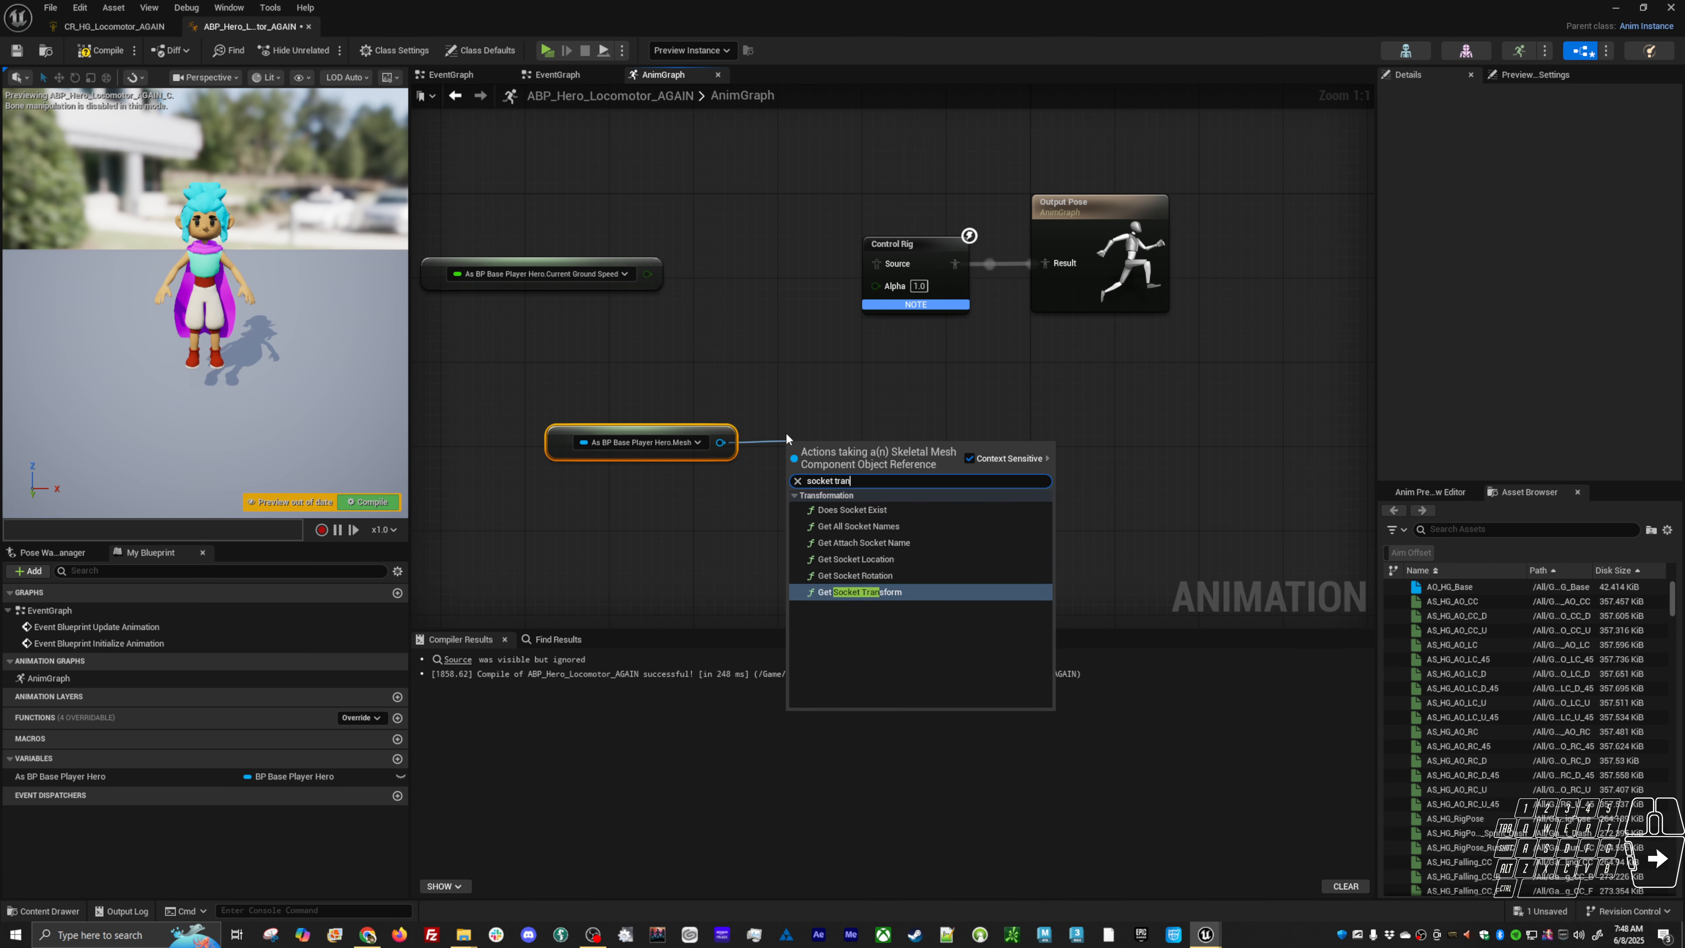
{"action": "left_click", "coordinate": [851, 591]}
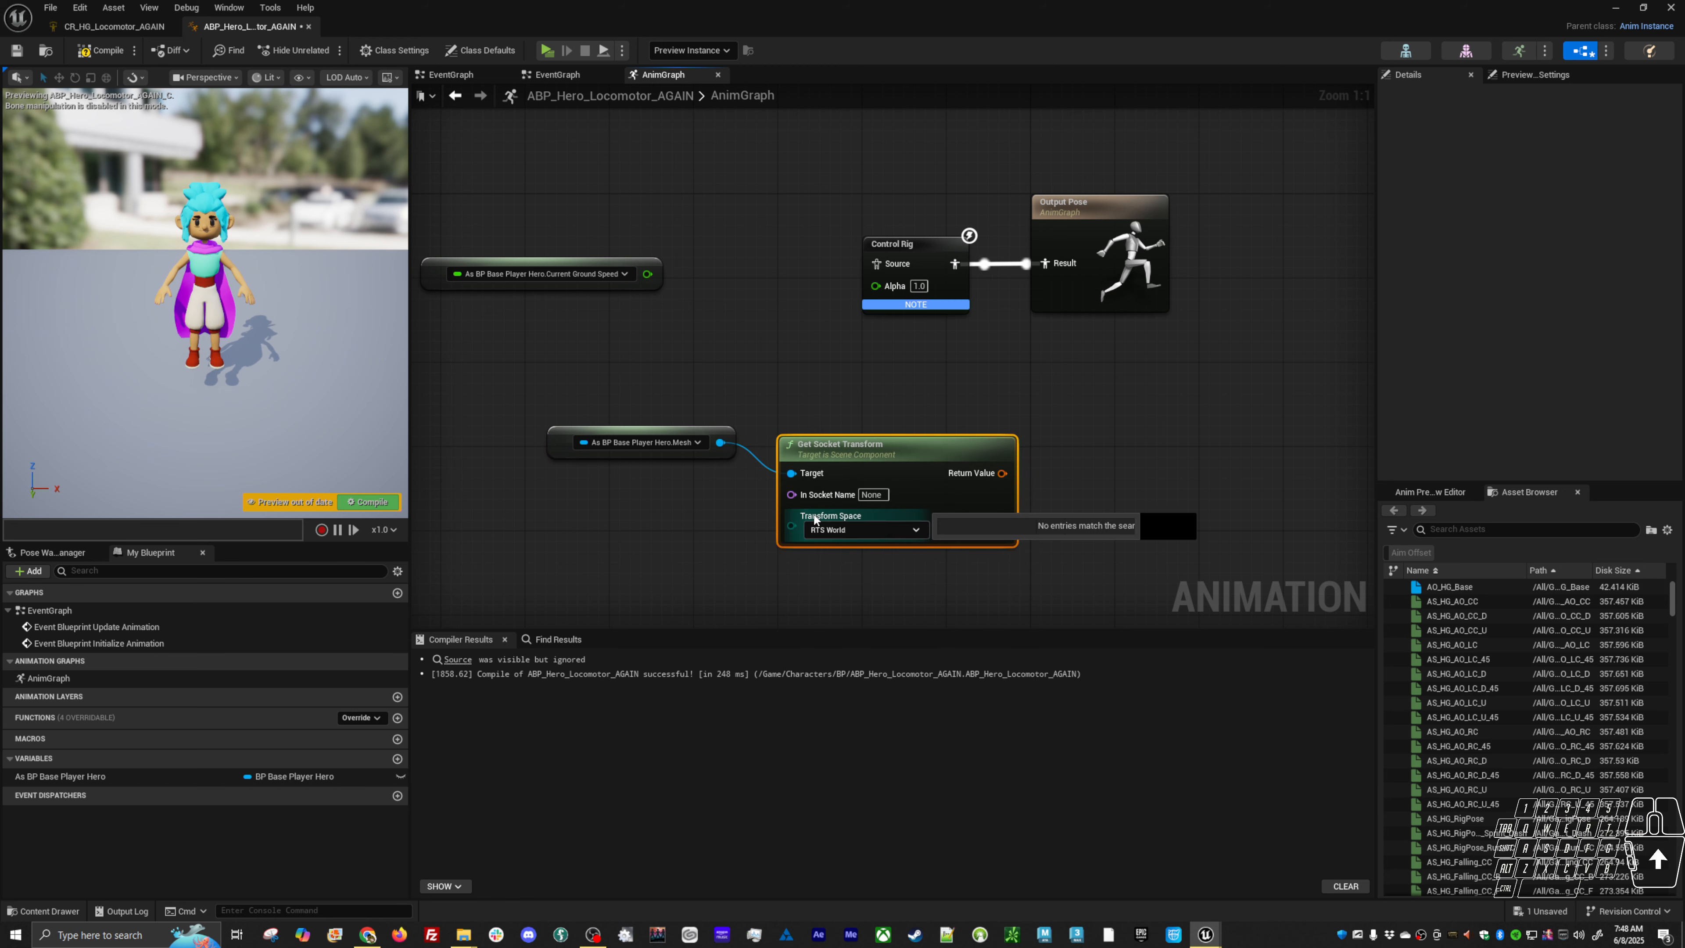
{"action": "left_click", "coordinate": [875, 495]}
{"action": "double_click", "coordinate": [878, 499]}
{"action": "type", "text": "root"}
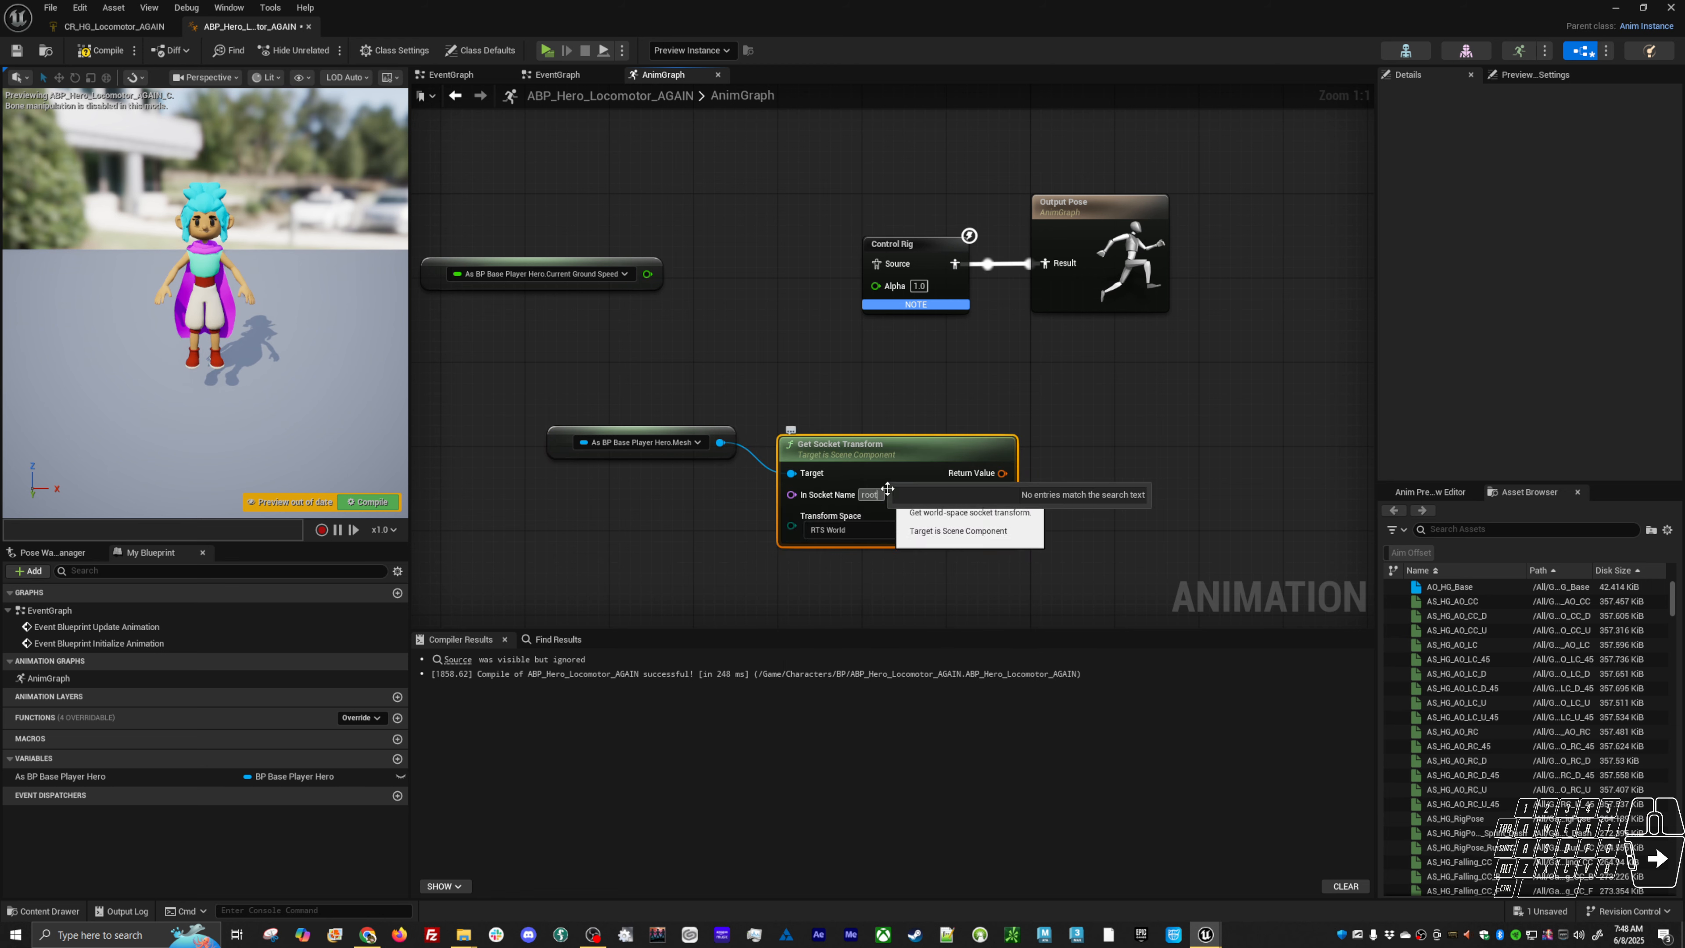
{"action": "key", "text": "Return"}
Move the Mesh and Get Socket Transform nodes lower in the AnimGraph, and compile and save the animation blueprint
{"action": "left_click_drag", "start_coordinate": [918, 456], "coordinate": [887, 437]}
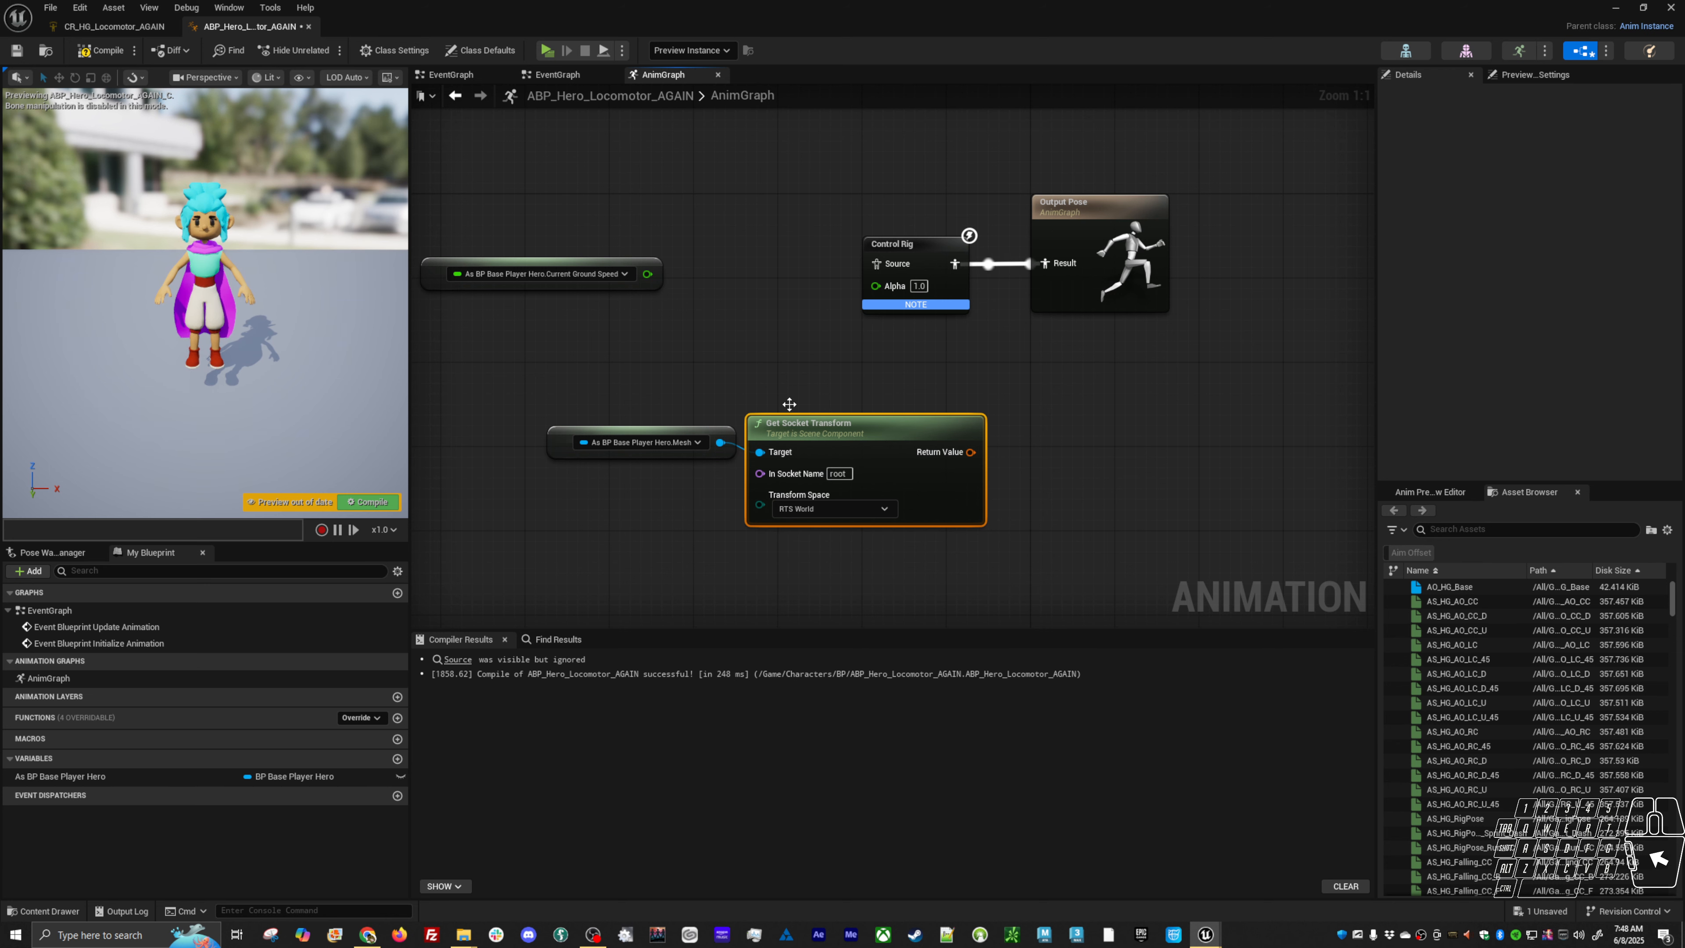
{"action": "left_click_drag", "start_coordinate": [785, 401], "coordinate": [724, 469]}
{"action": "left_click_drag", "start_coordinate": [838, 442], "coordinate": [594, 535]}
{"action": "right_click_drag", "start_coordinate": [804, 409], "coordinate": [846, 399]}
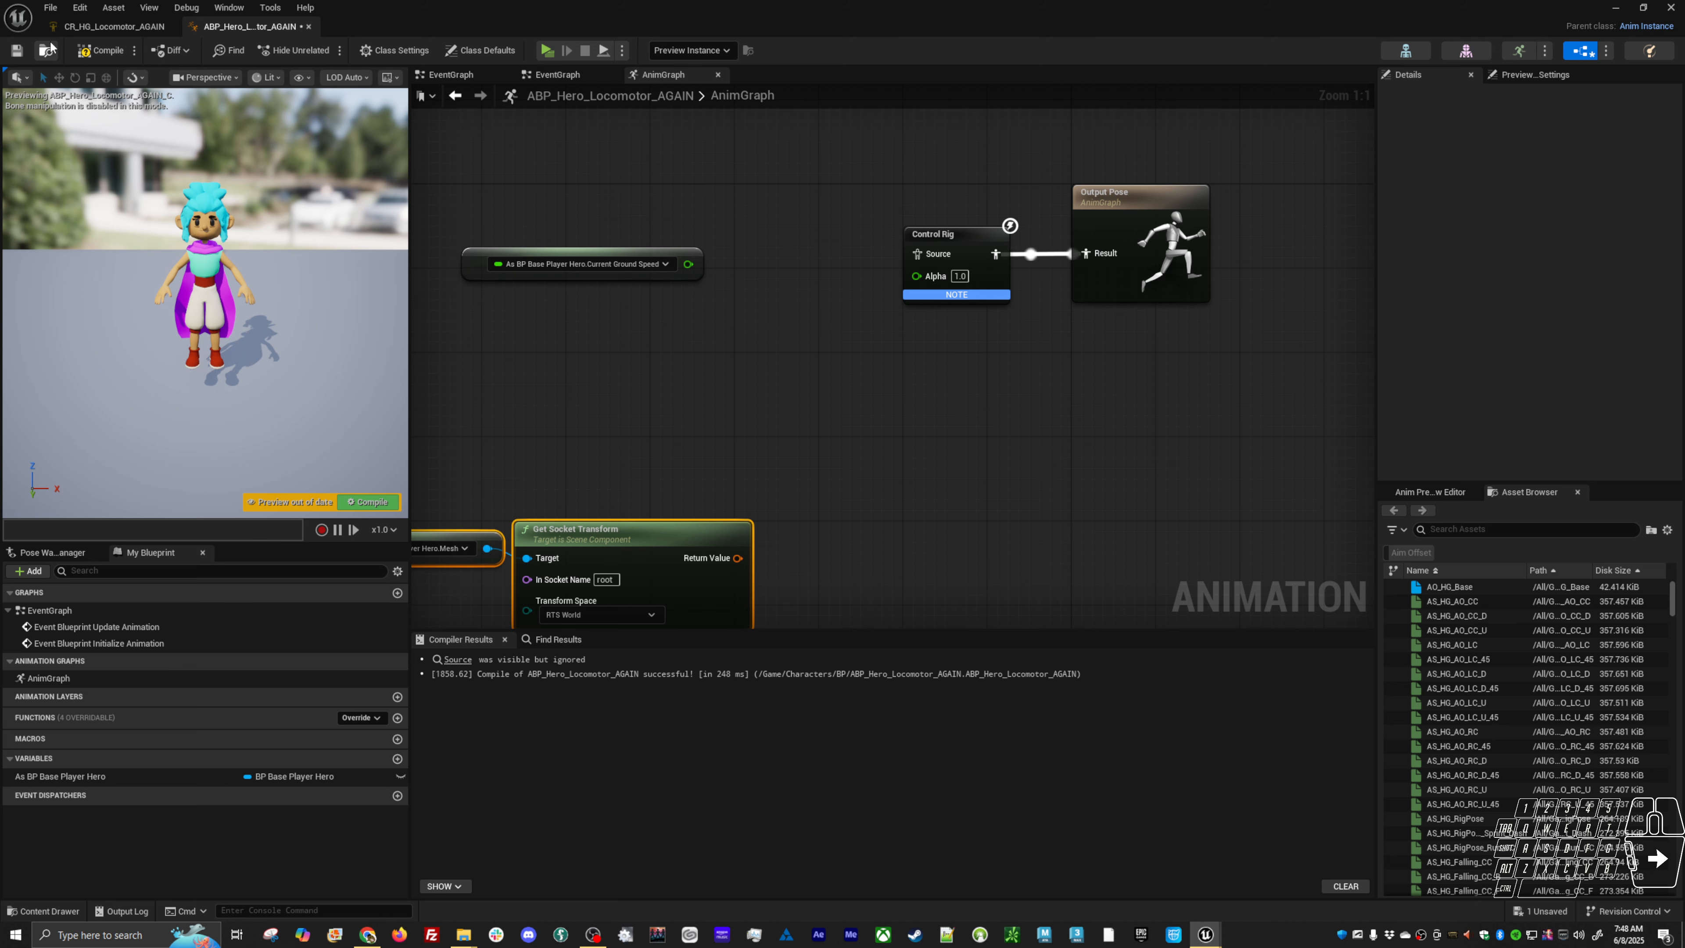
{"action": "left_click", "coordinate": [93, 51]}
{"action": "left_click", "coordinate": [17, 54]}
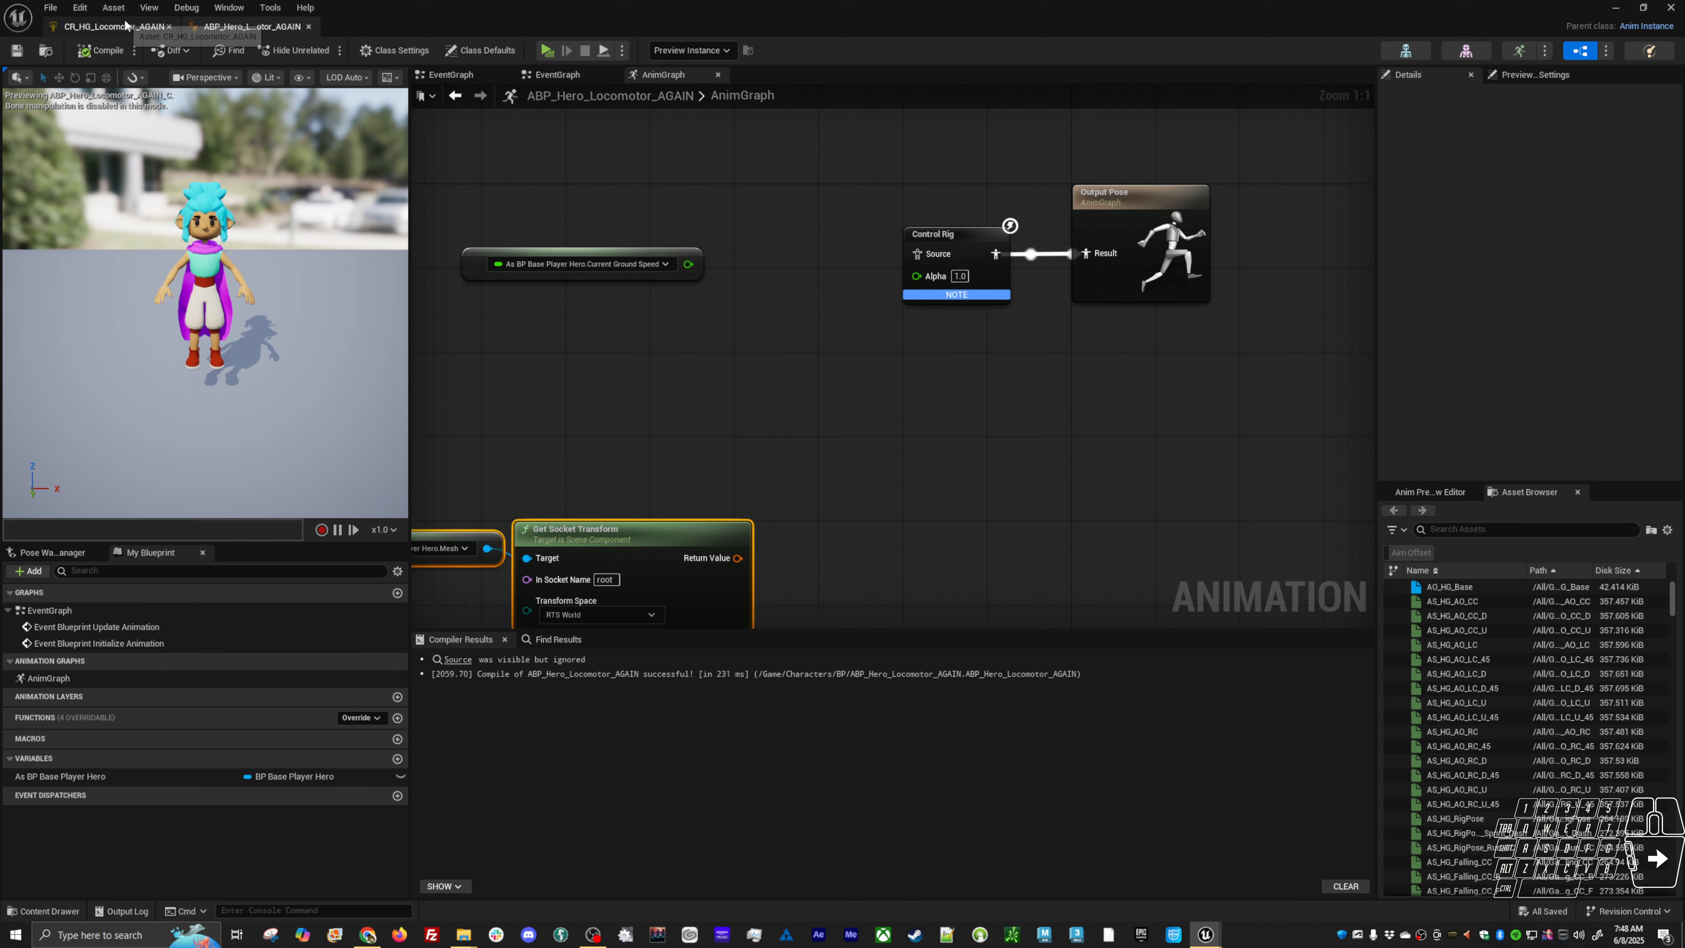
Switch to the CR_HG_Locomotor_AGAIN control rig and enlarge its Forwards Solve Graph area
{"action": "left_click", "coordinate": [109, 26]}
{"action": "right_click_drag", "start_coordinate": [1012, 431], "coordinate": [888, 395]}
{"action": "left_click_drag", "start_coordinate": [1221, 440], "coordinate": [1441, 441]}
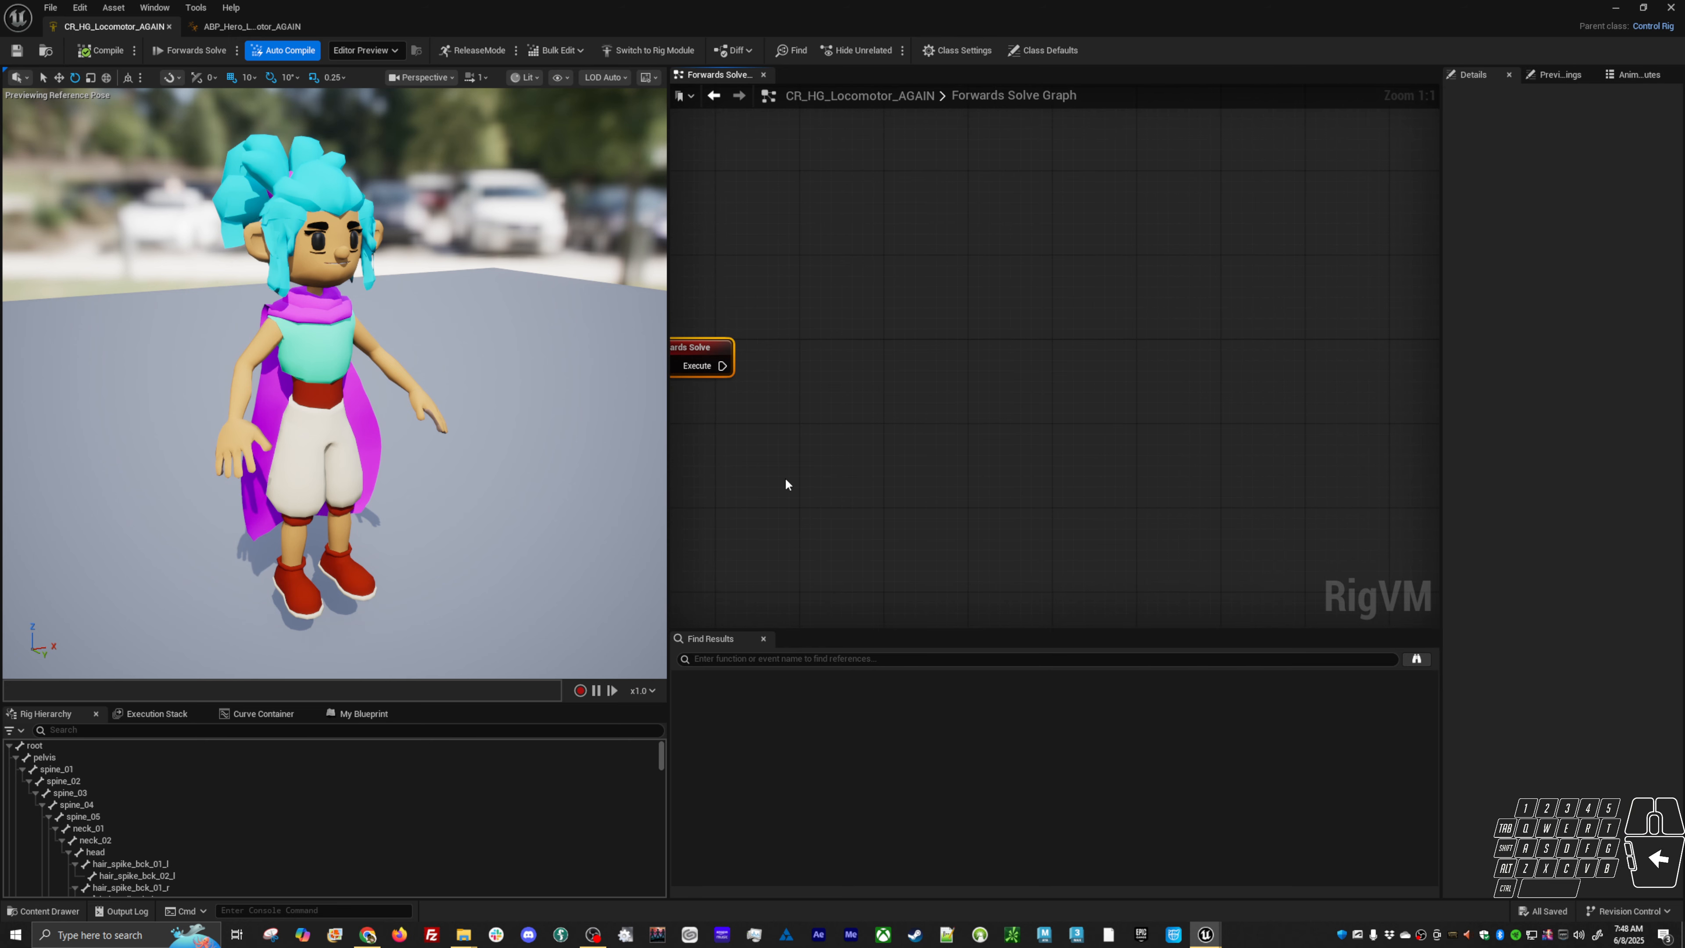
{"action": "left_click_drag", "start_coordinate": [669, 478], "coordinate": [479, 476]}
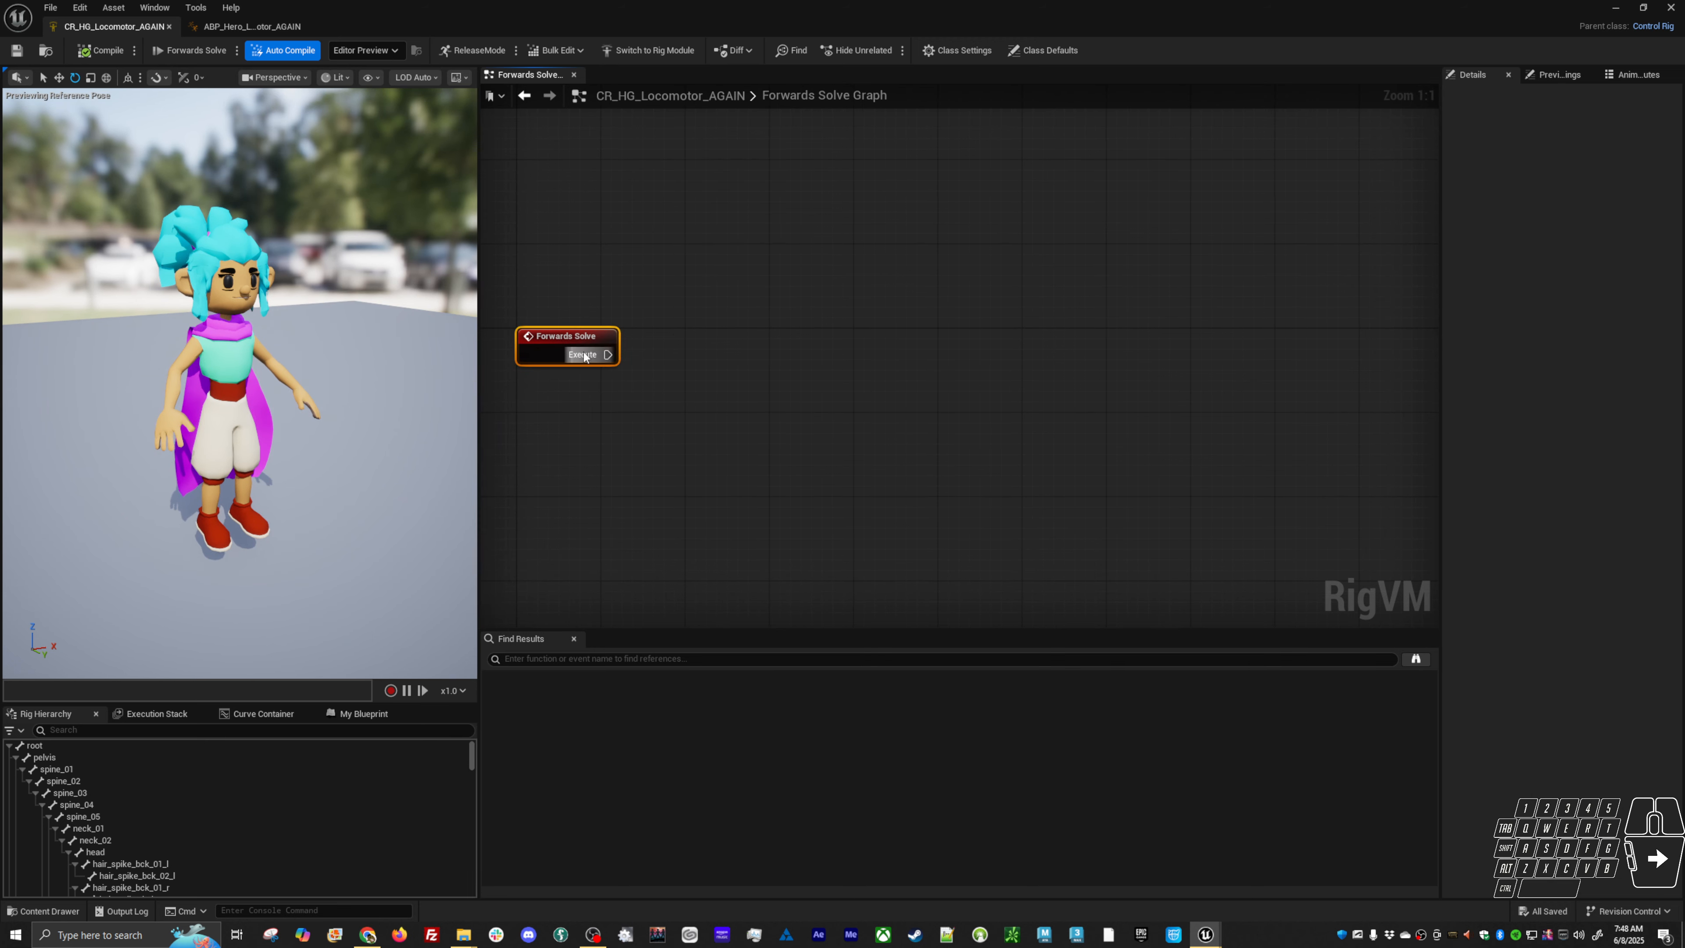
Add a Locomotor node connected to the Execute output of Forwards Solve and align it with that node
{"action": "left_click_drag", "start_coordinate": [606, 357], "coordinate": [758, 363]}
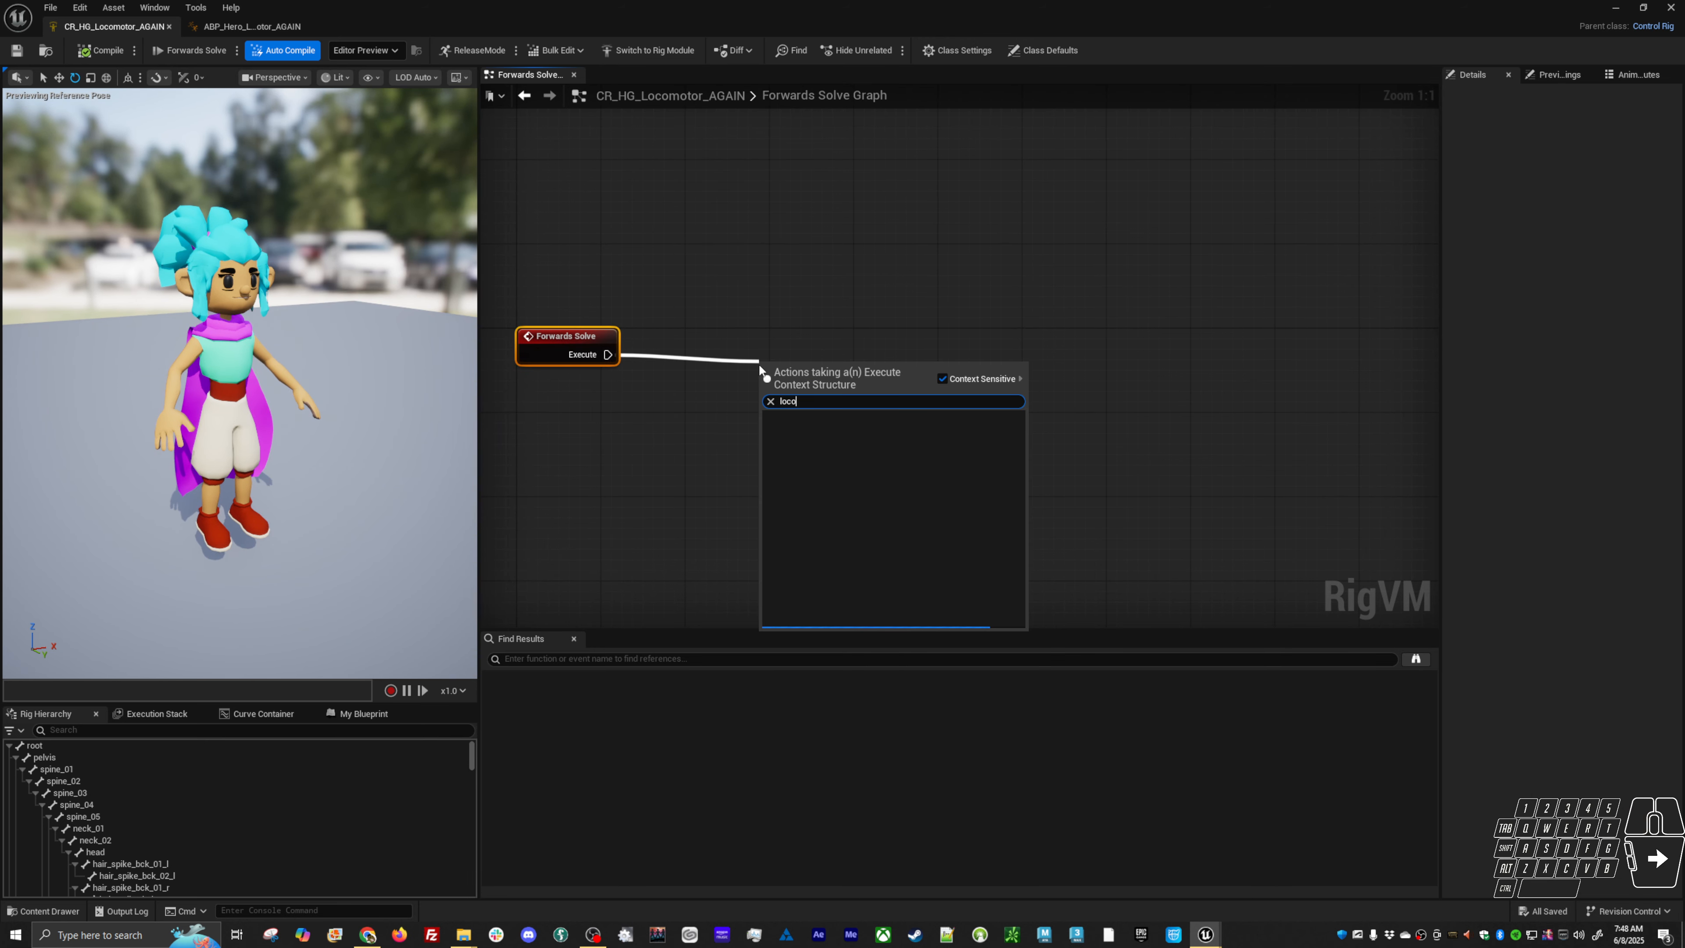
{"action": "left_click", "coordinate": [809, 428]}
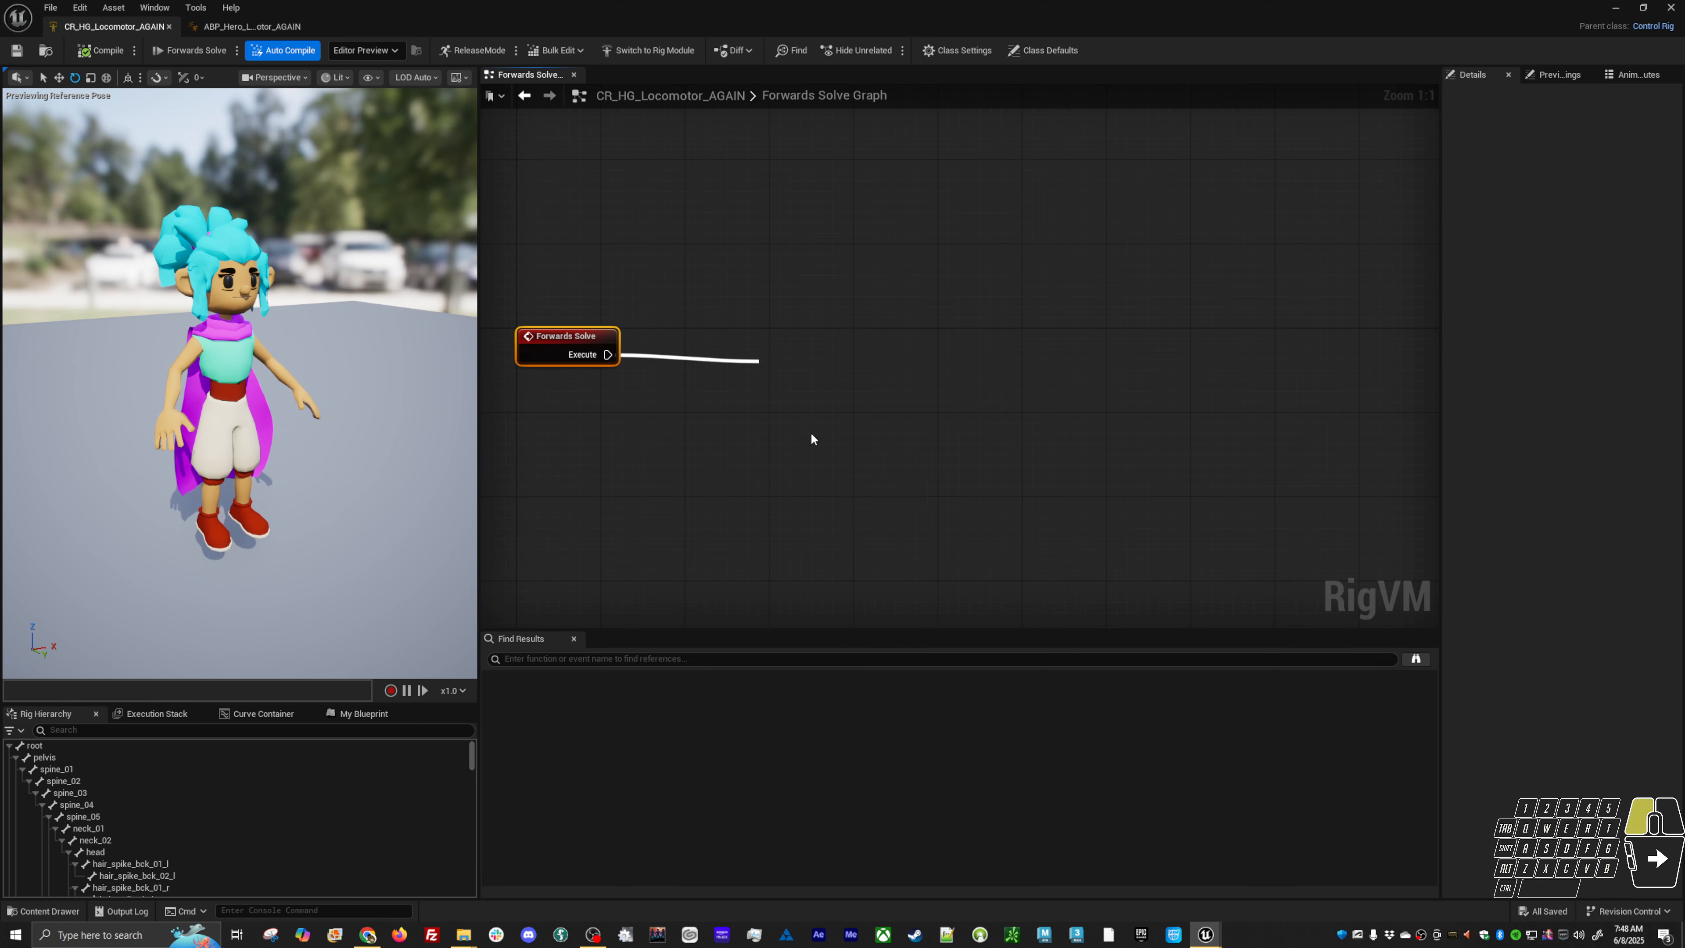
{"action": "left_click_drag", "start_coordinate": [847, 375], "coordinate": [868, 344]}
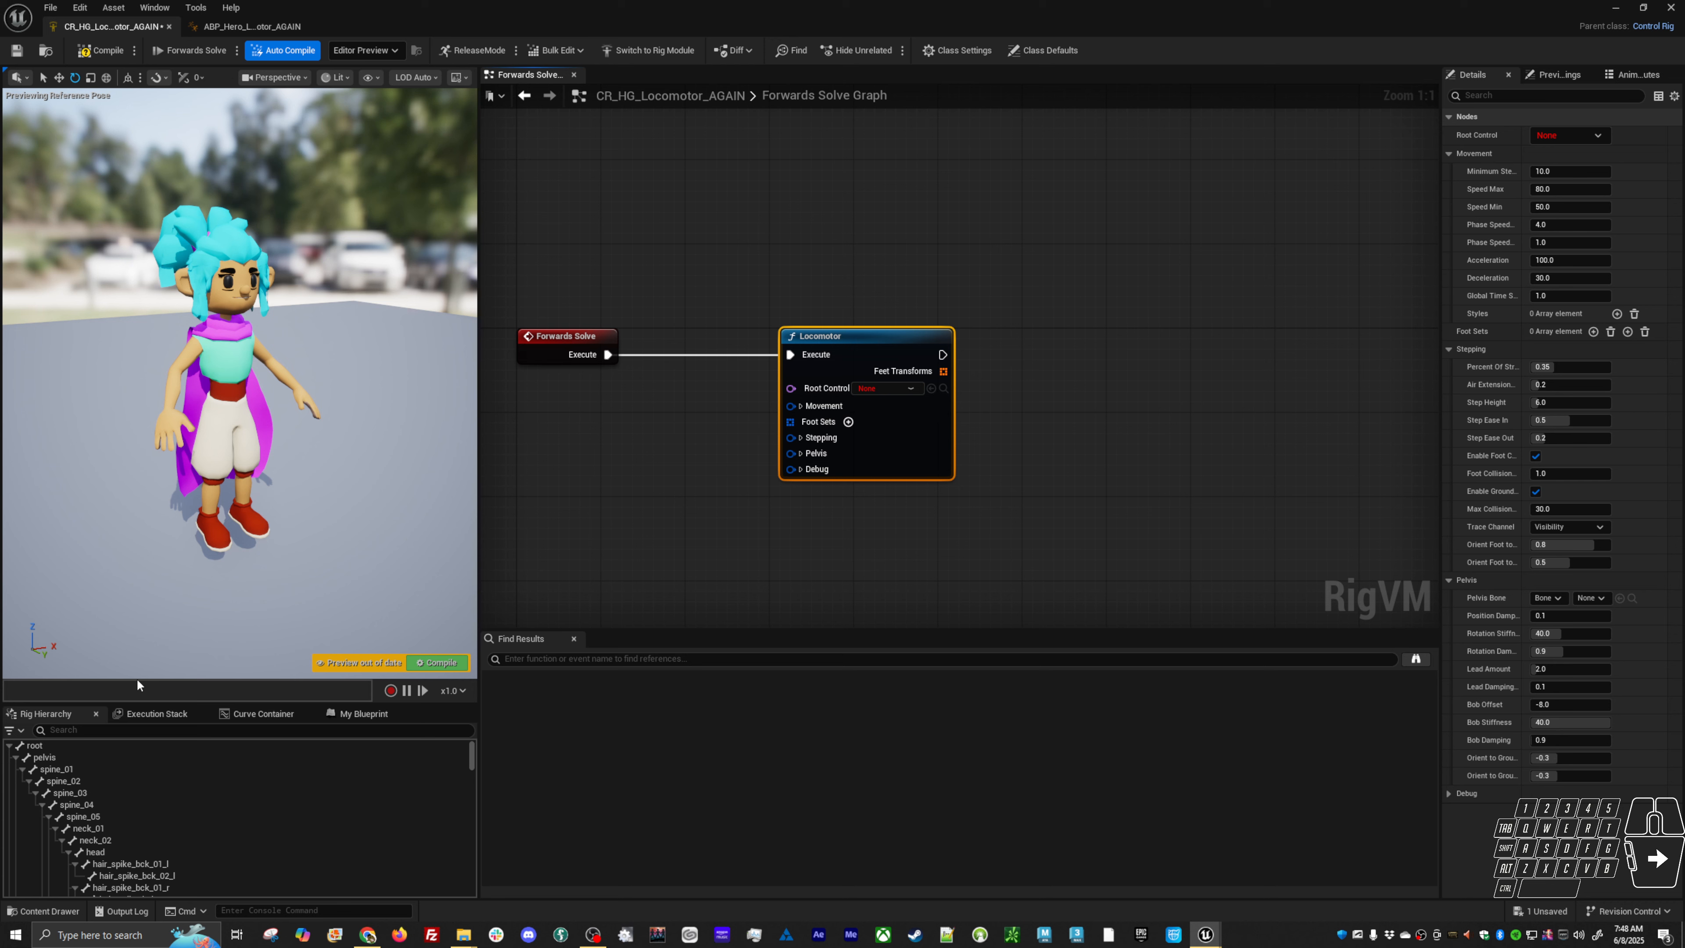
Add a Full Body IK node connected to the Execute output of the Locomotor node
{"action": "left_click_drag", "start_coordinate": [879, 335], "coordinate": [1246, 357]}
{"action": "type", "text": "ufll"}
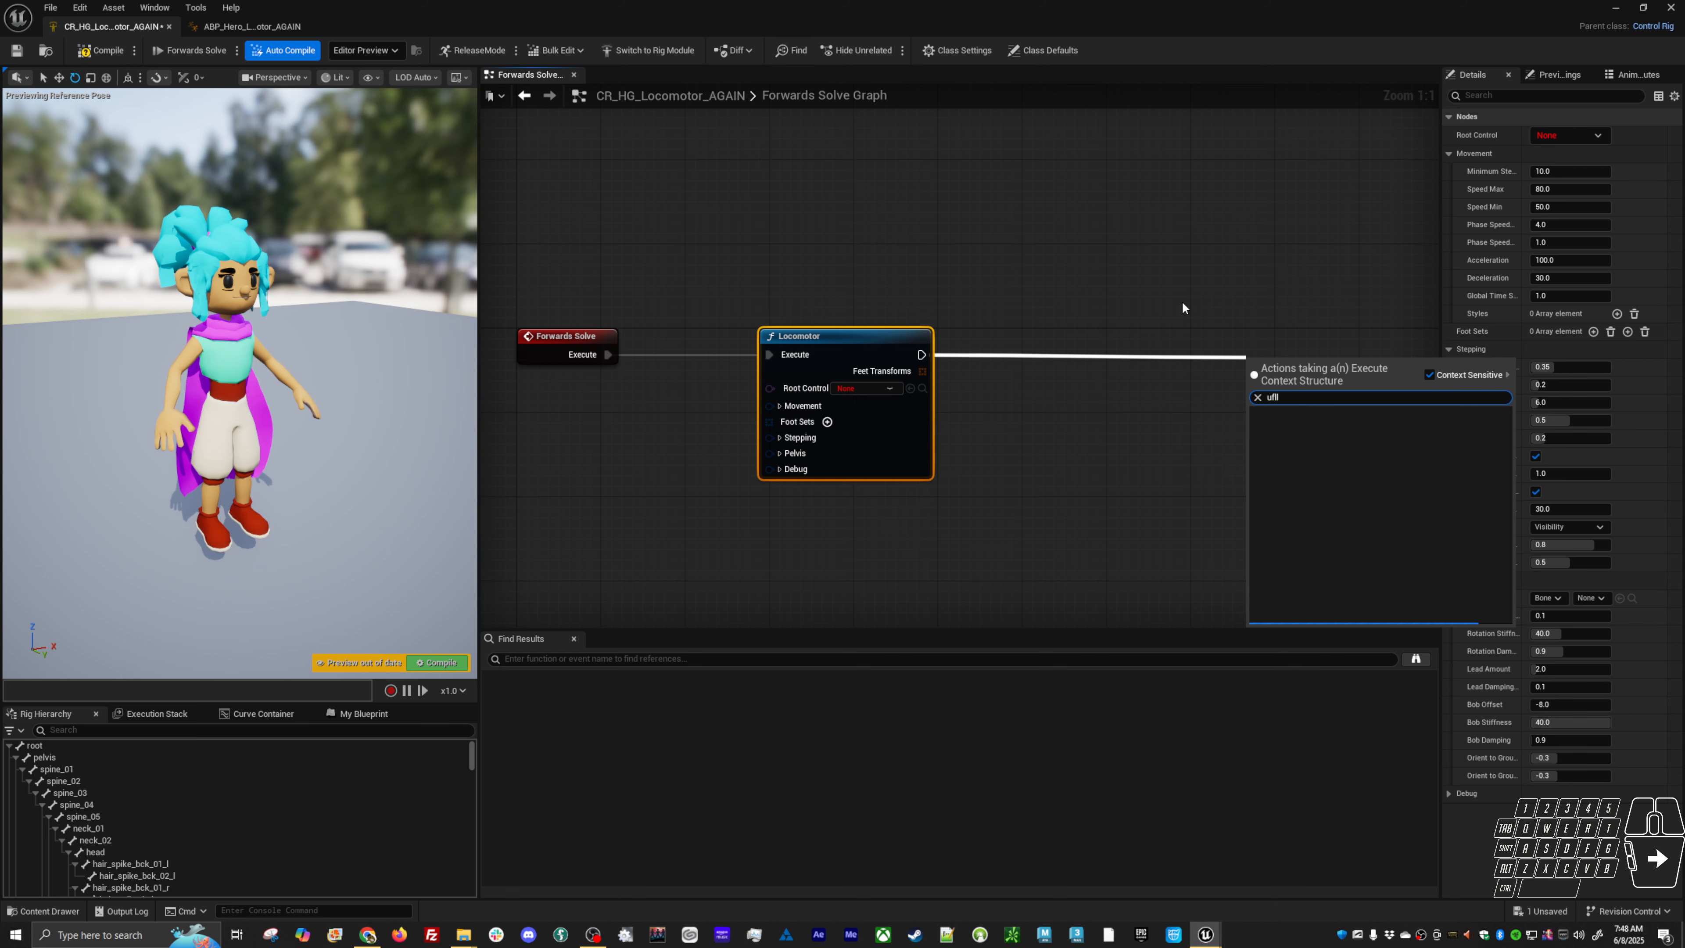
{"action": "key", "text": "BackSpace"}
{"action": "key", "text": "BackSpace"}
{"action": "key", "text": "BackSpace"}
{"action": "key", "text": "BackSpace"}
{"action": "type", "text": "fullbo"}
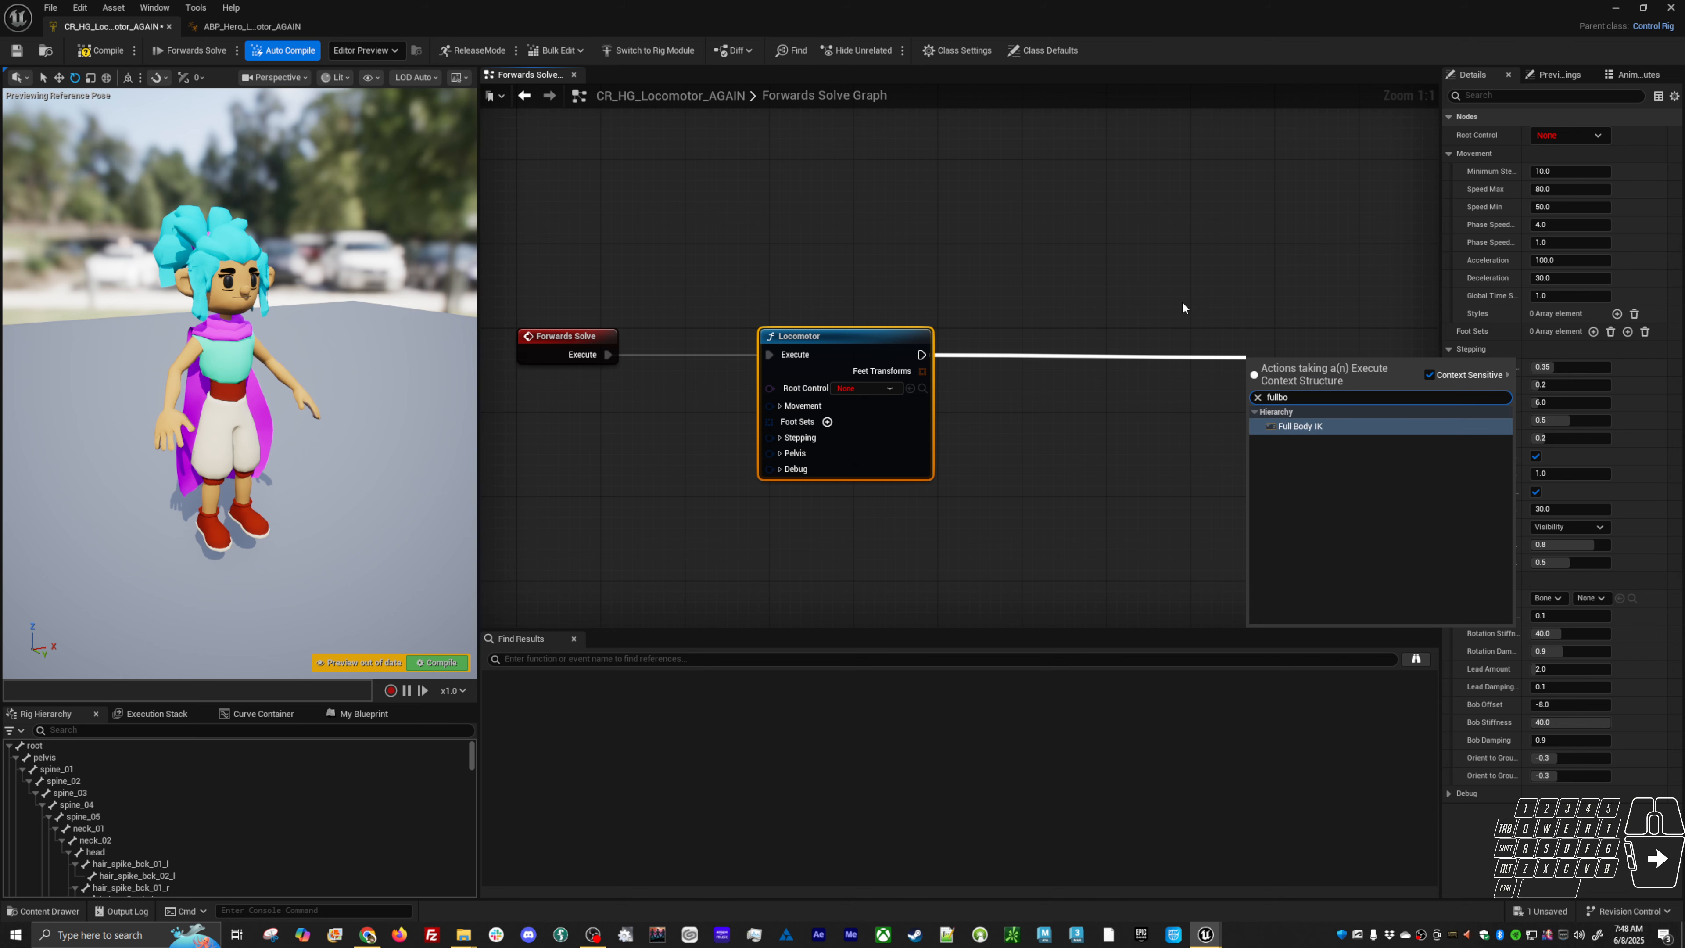
{"action": "key", "text": "Return"}
Align the Full Body IK node with the Locomotor node and move it farther away to leave space between them
{"action": "left_click_drag", "start_coordinate": [1313, 364], "coordinate": [1308, 335]}
{"action": "right_click_drag", "start_coordinate": [1222, 469], "coordinate": [881, 424]}
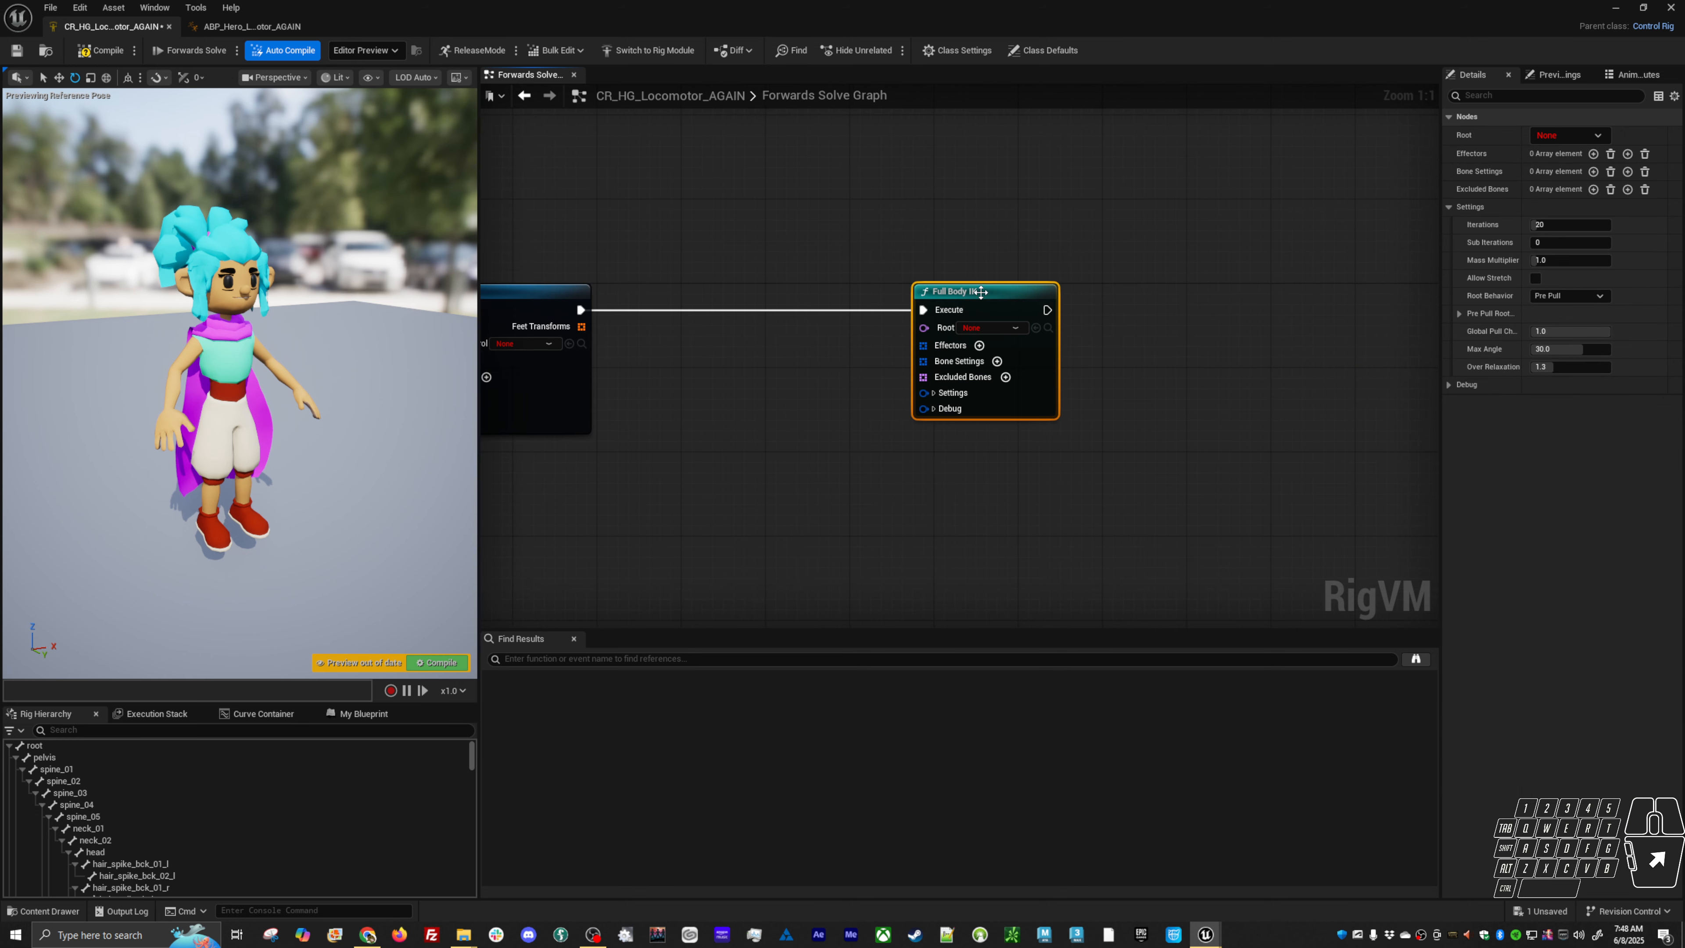
{"action": "left_click_drag", "start_coordinate": [981, 293], "coordinate": [1139, 289]}
{"action": "right_click_drag", "start_coordinate": [794, 437], "coordinate": [963, 444]}
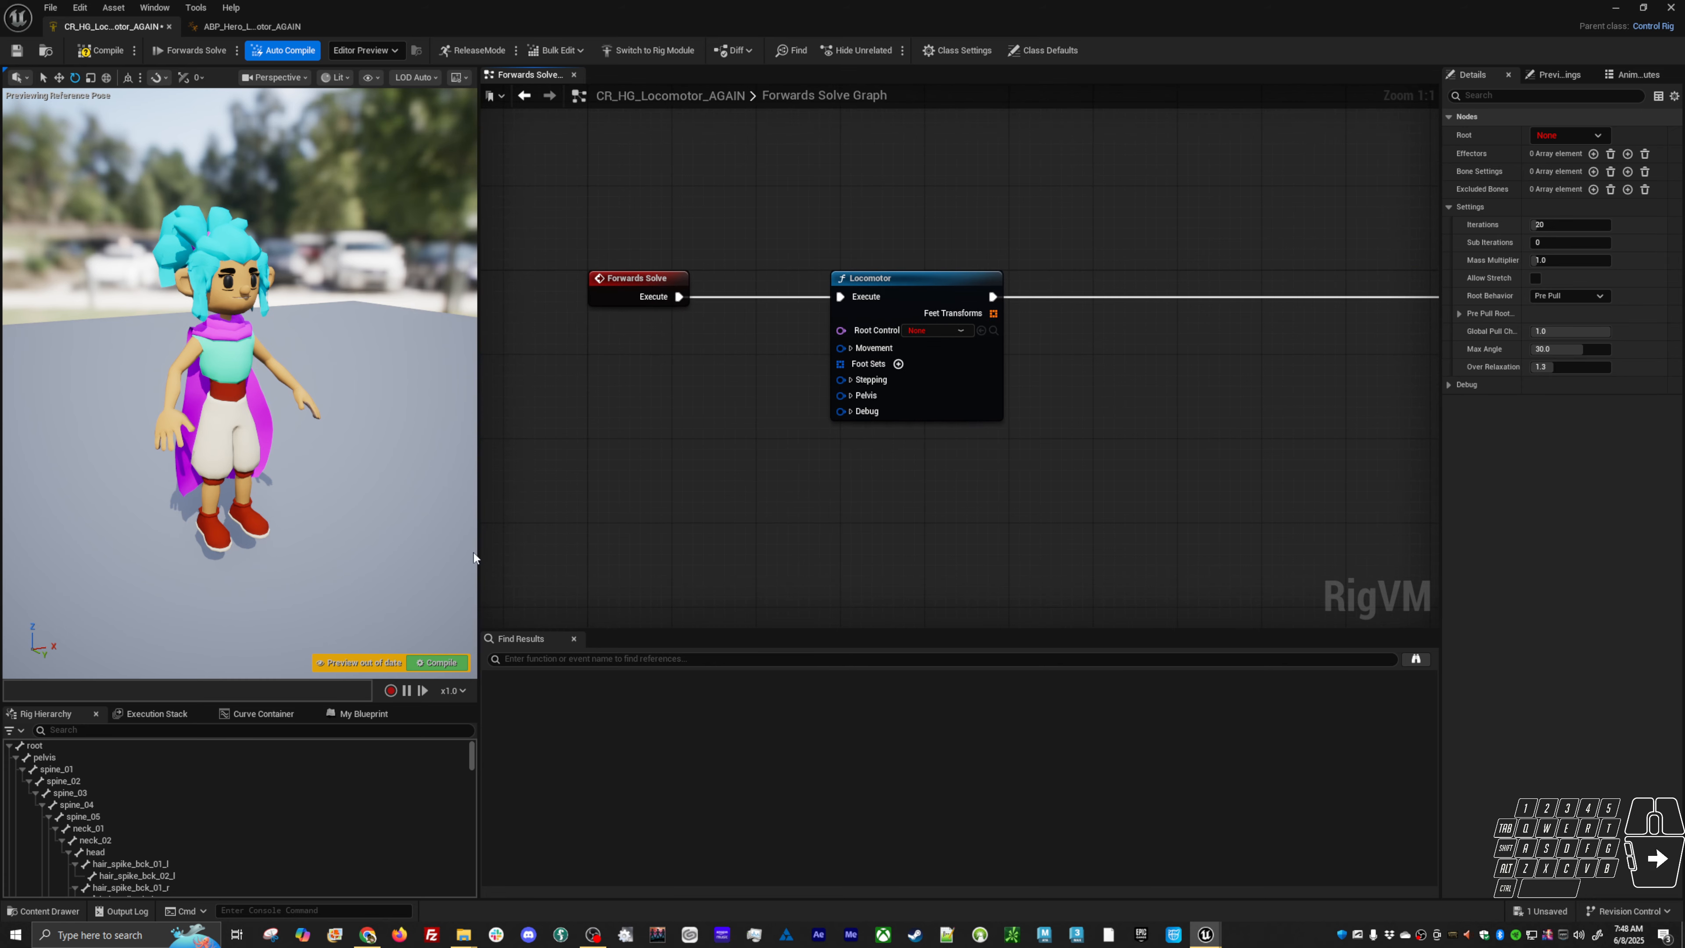
{"action": "right_click_drag", "start_coordinate": [1060, 511], "coordinate": [849, 509]}
{"action": "scroll", "coordinate": [891, 532], "scroll_direction": "down", "scroll_amount": 1}
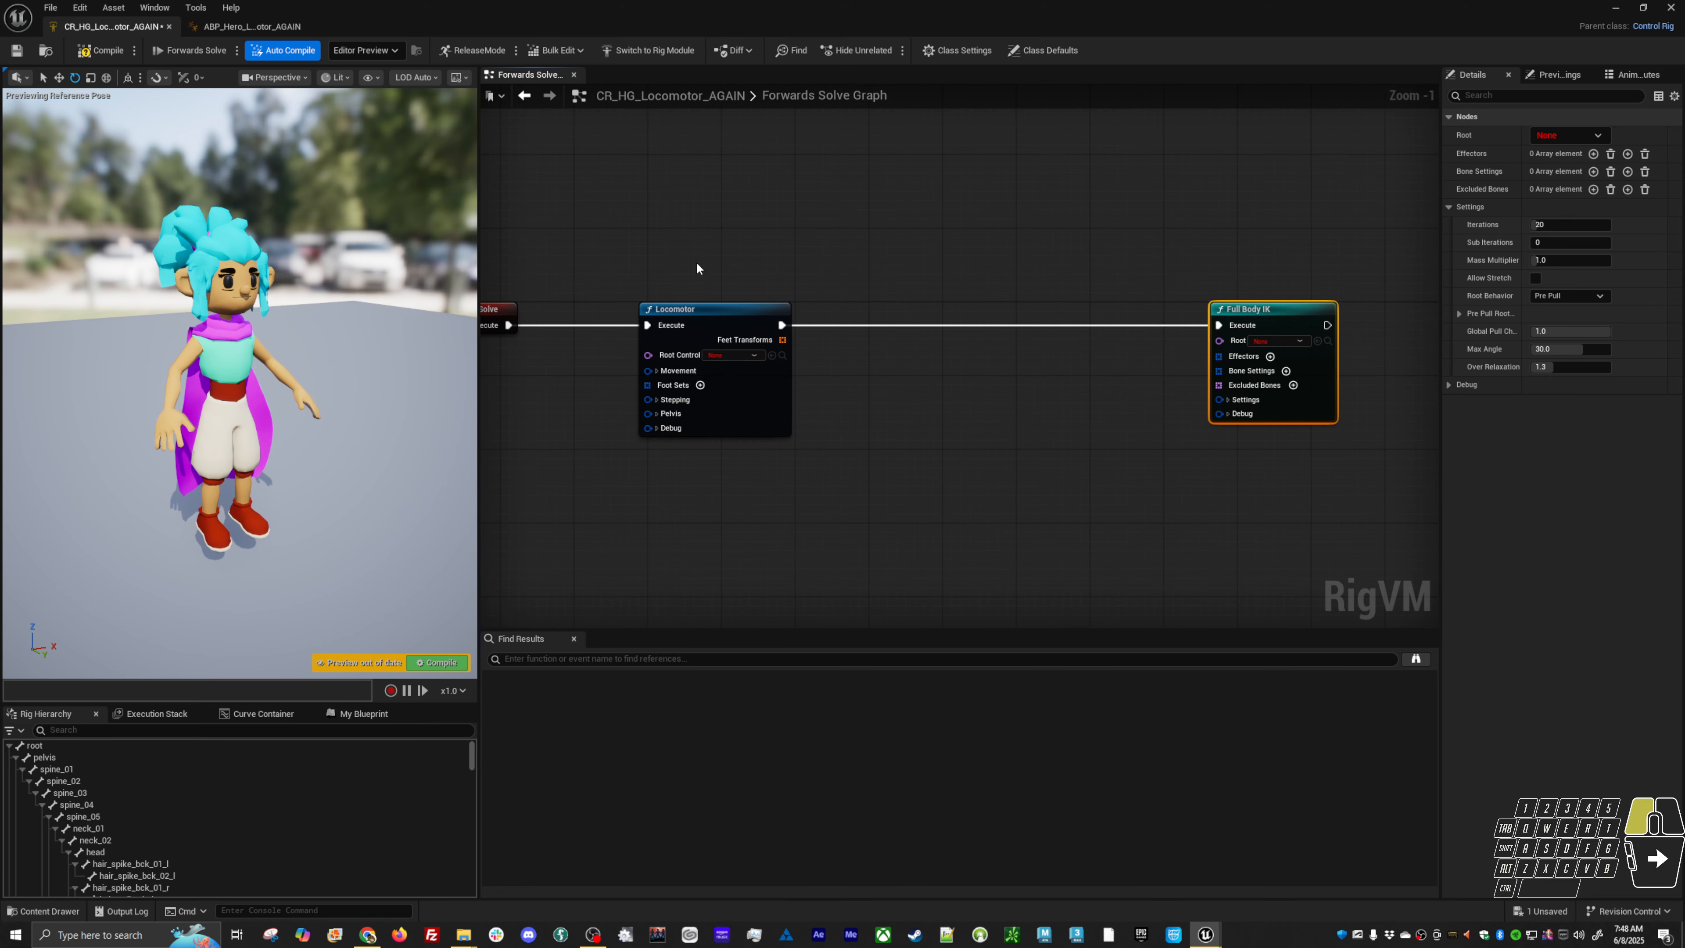
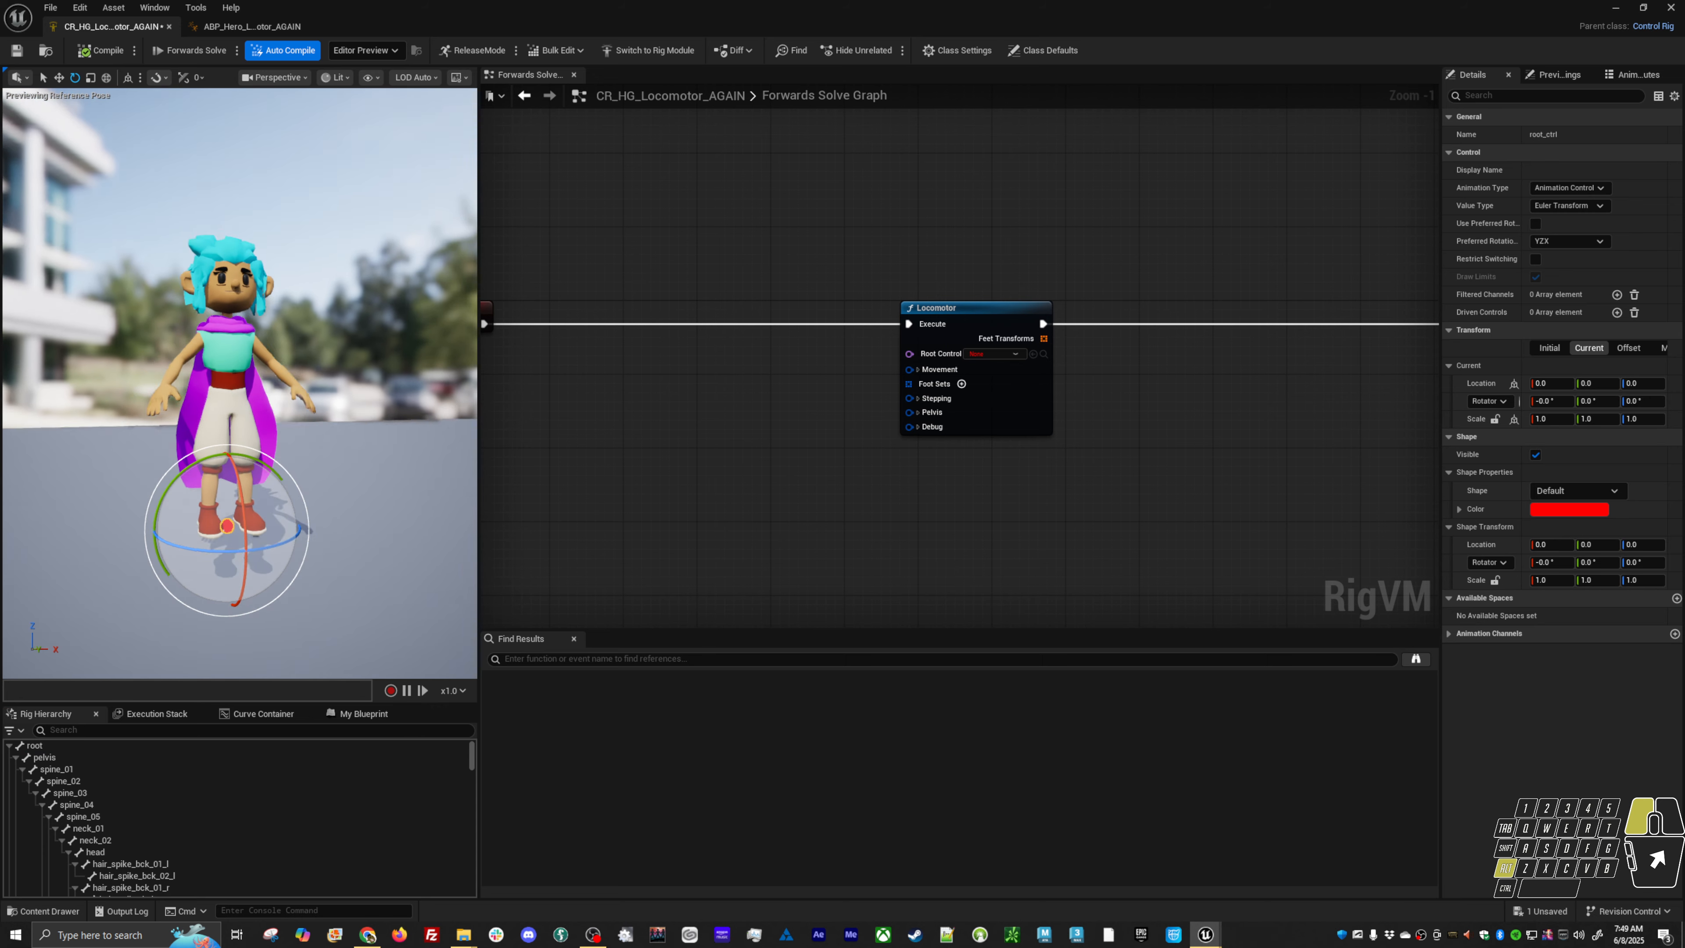
Set the Locomotor node's Root Control to root_ctrl, and compile and save the control rig
{"action": "right_click_drag", "start_coordinate": [1239, 502], "coordinate": [1190, 497]}
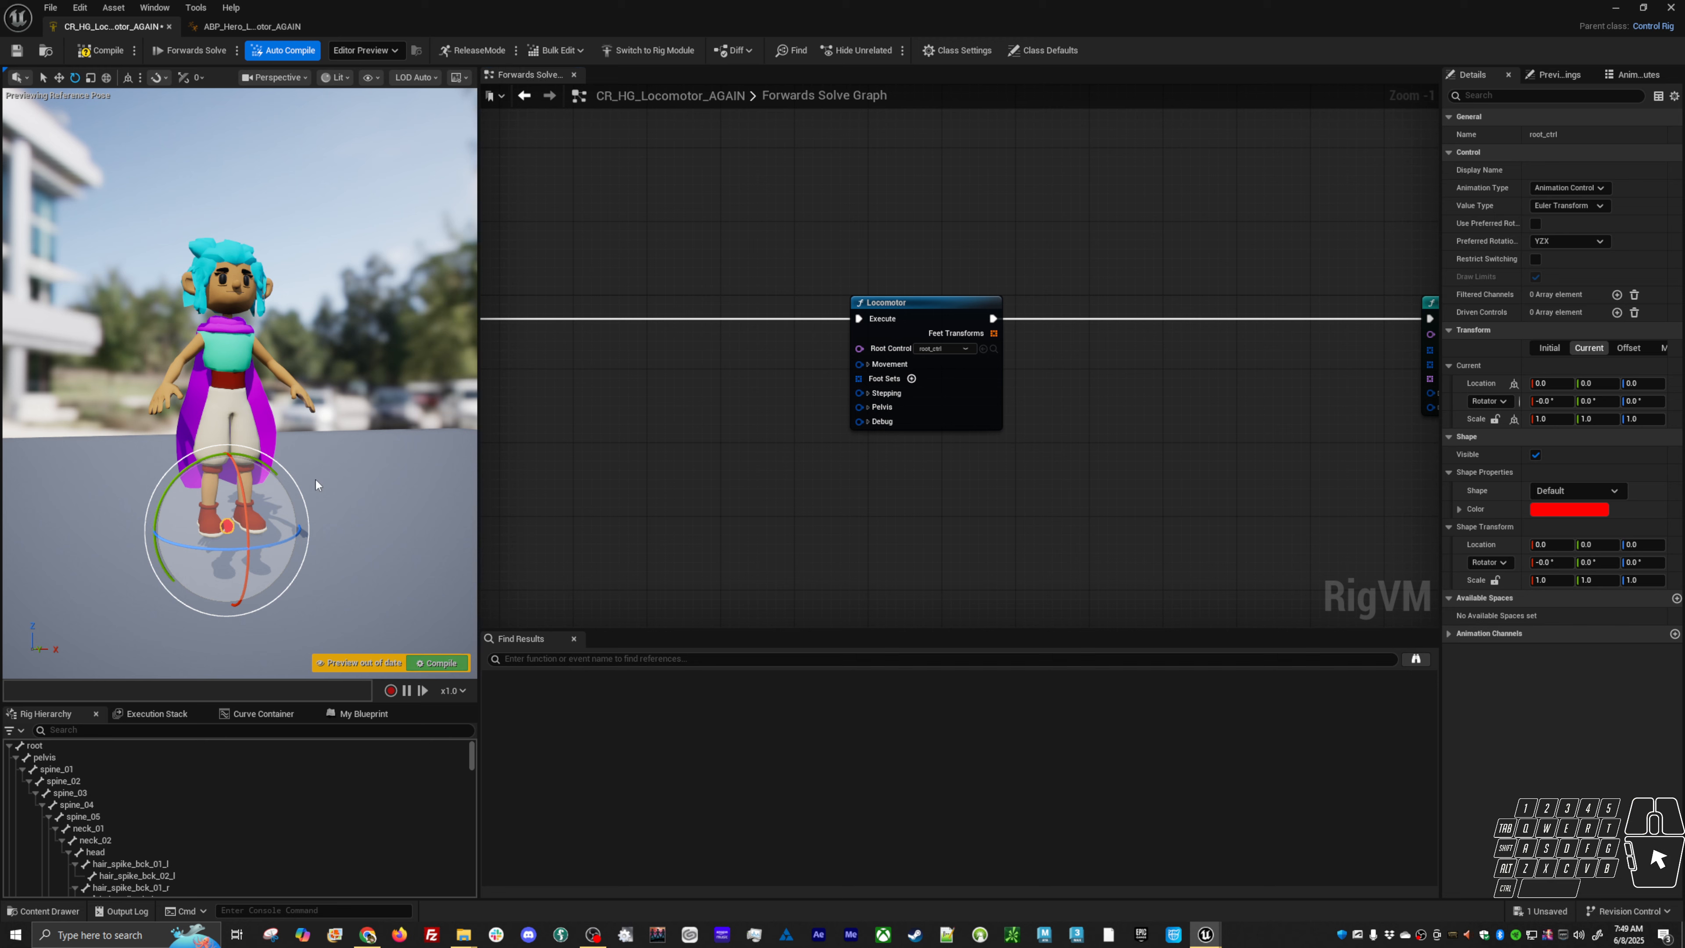
{"action": "left_click", "coordinate": [100, 50]}
{"action": "left_click", "coordinate": [16, 51]}
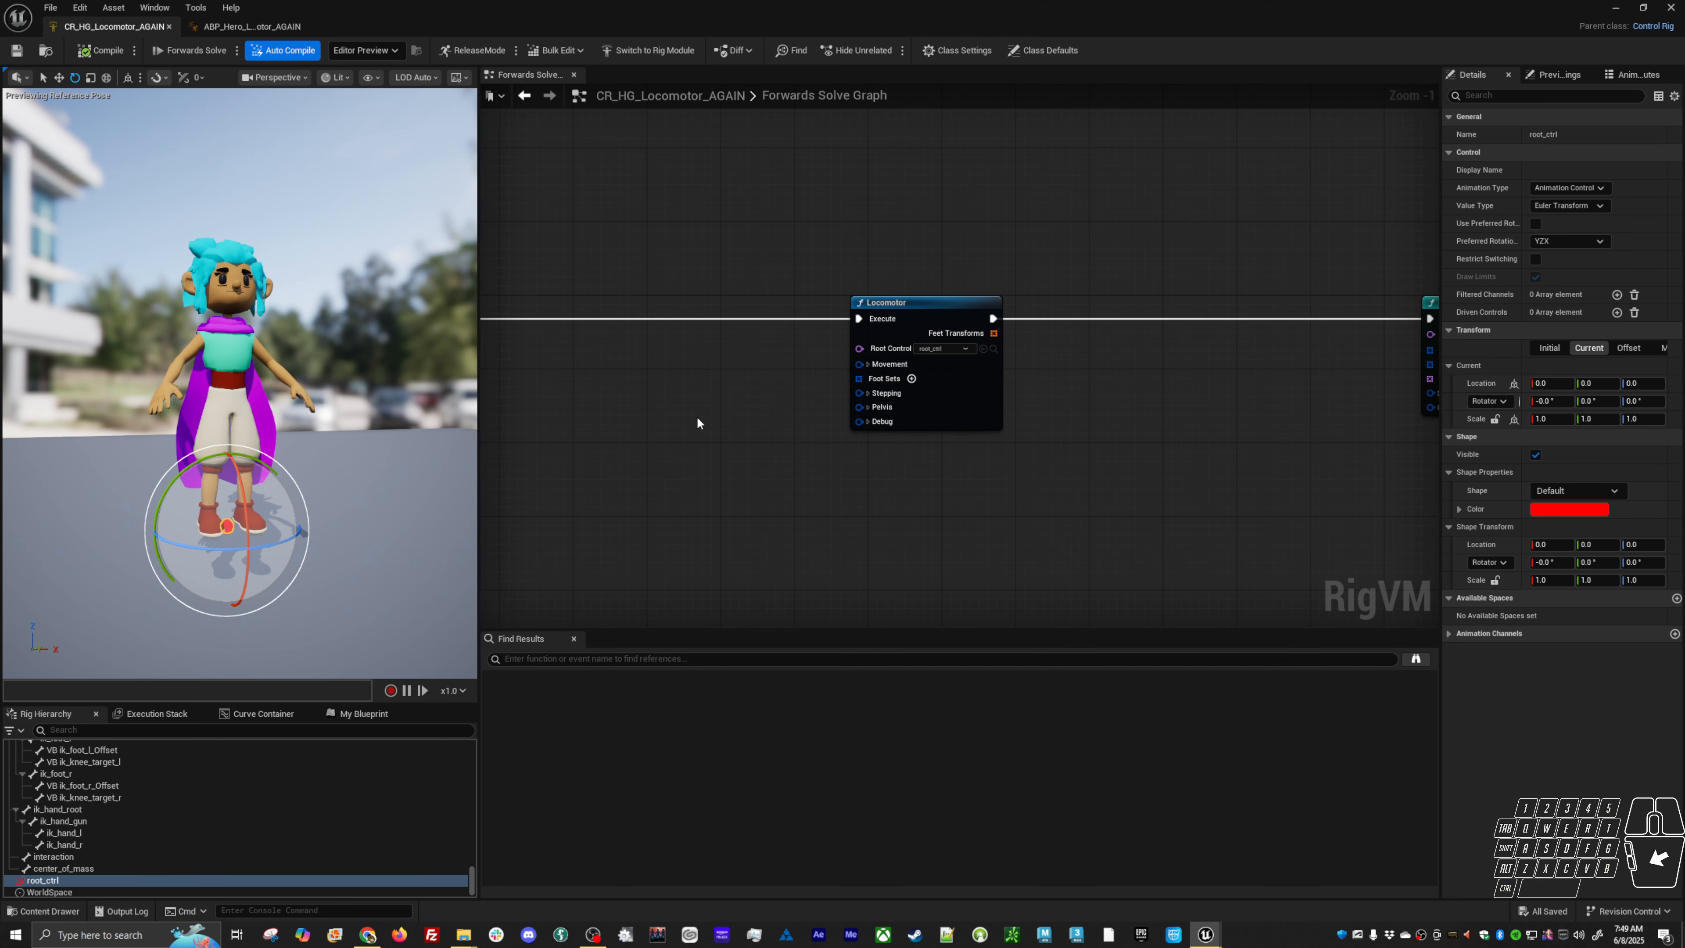
Add one foot set containing two feet to the Locomotor node's Foot Sets
{"action": "left_click", "coordinate": [912, 378]}
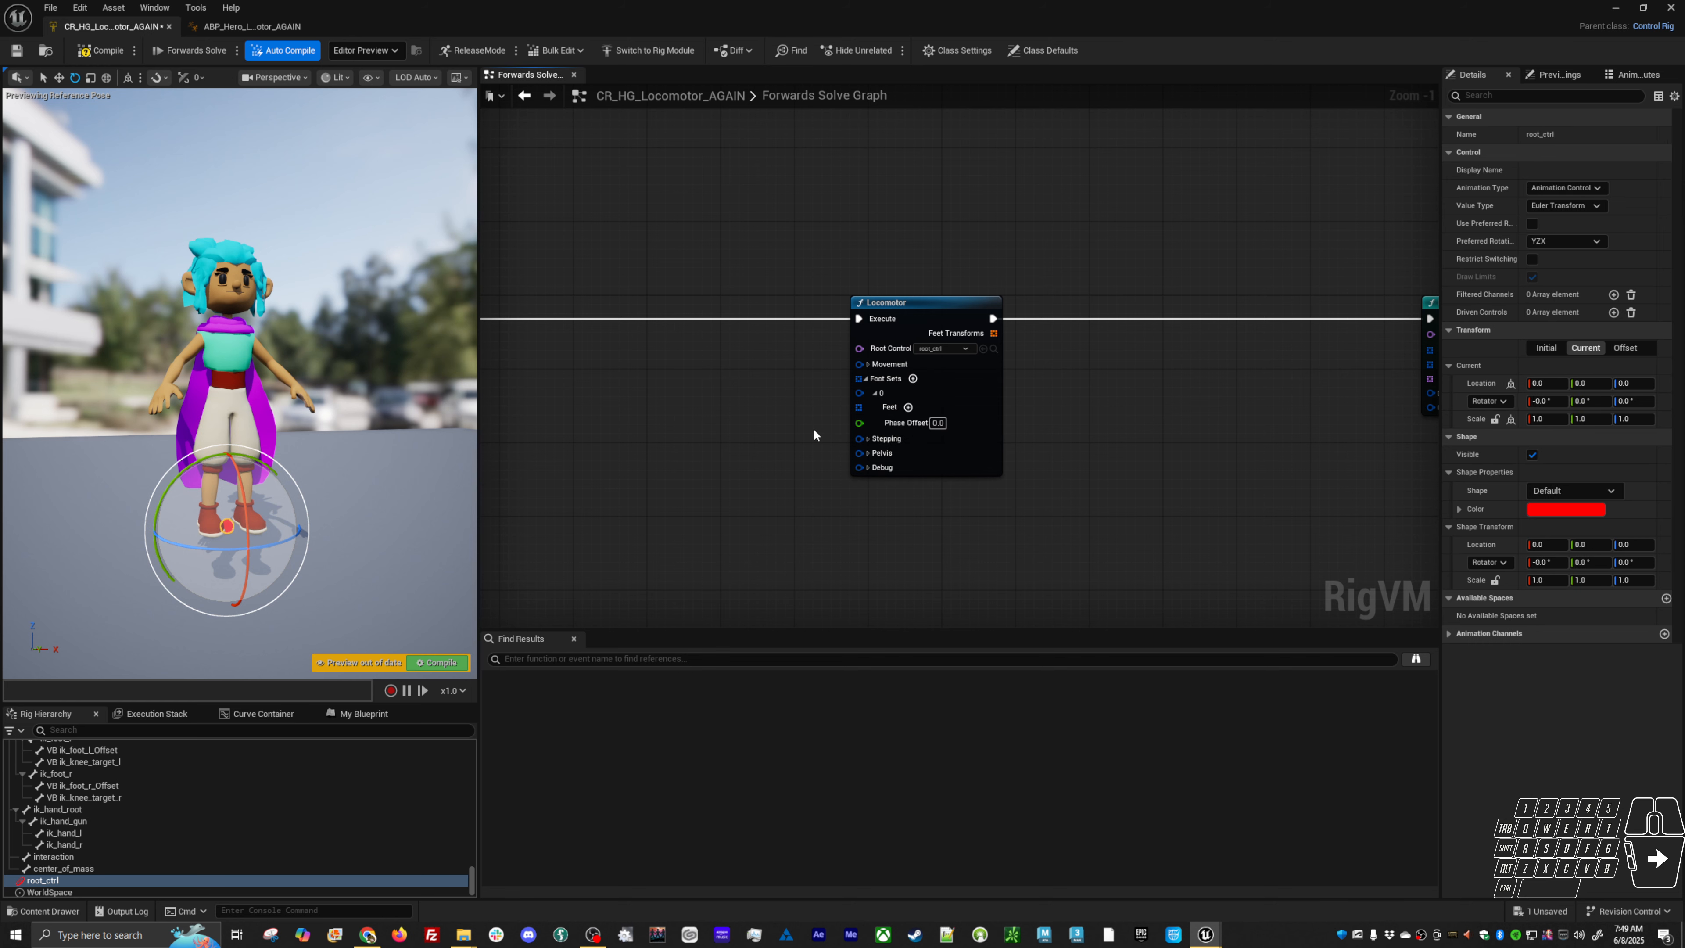
{"action": "left_click", "coordinate": [908, 407]}
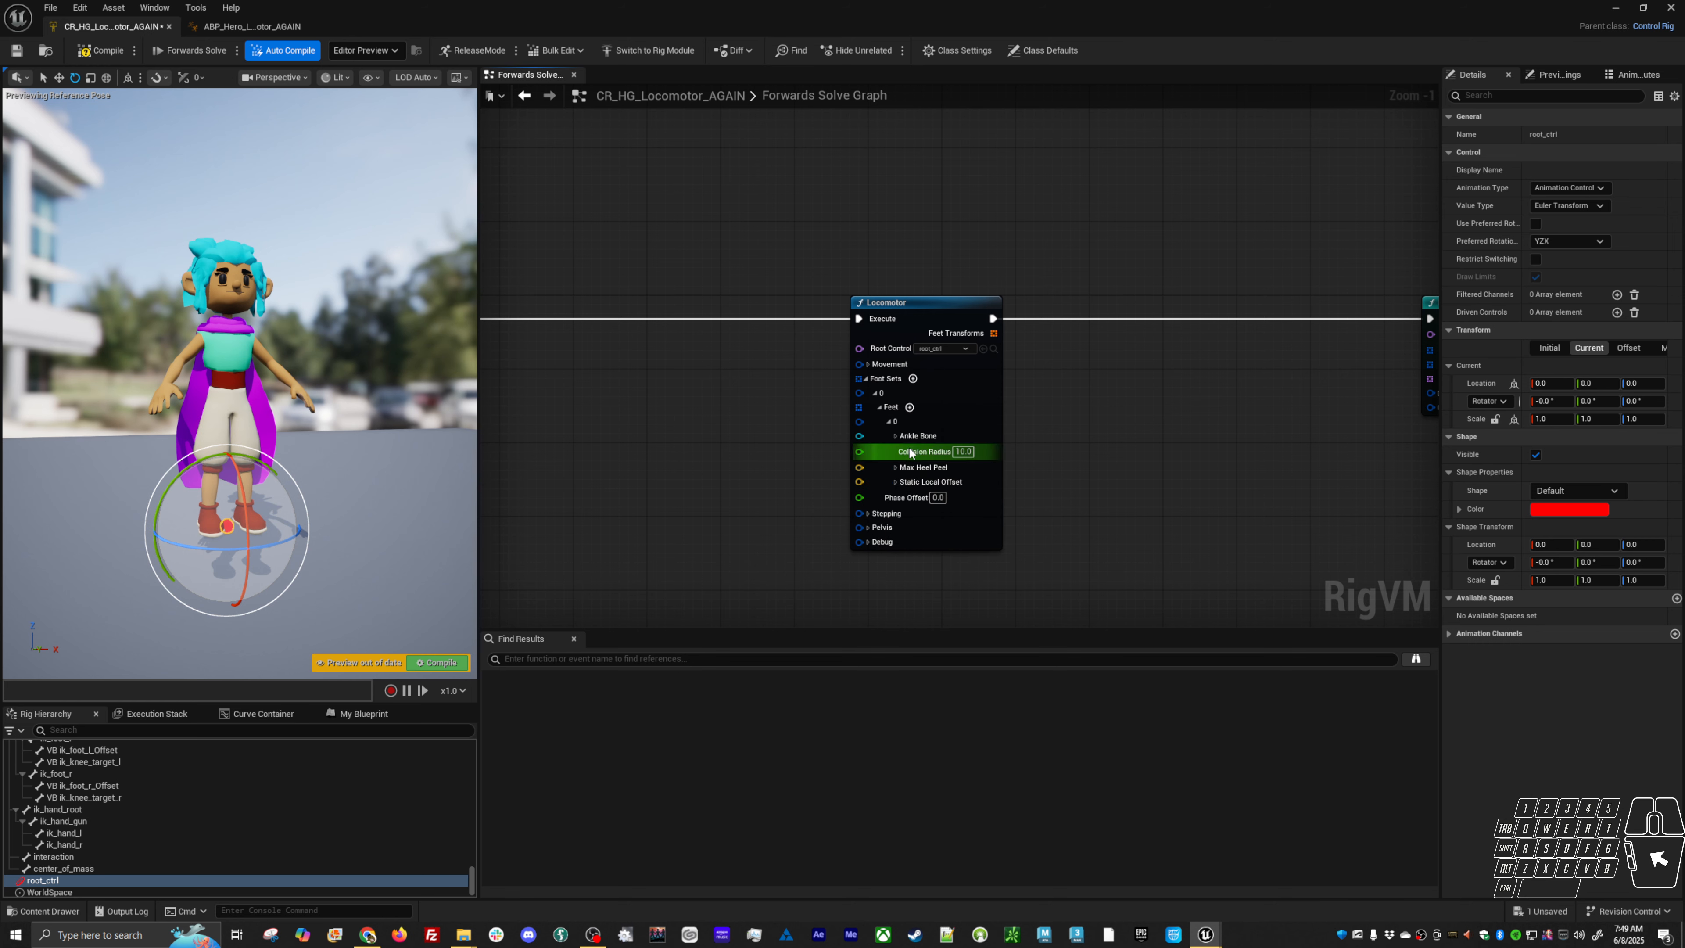
{"action": "left_click", "coordinate": [909, 408]}
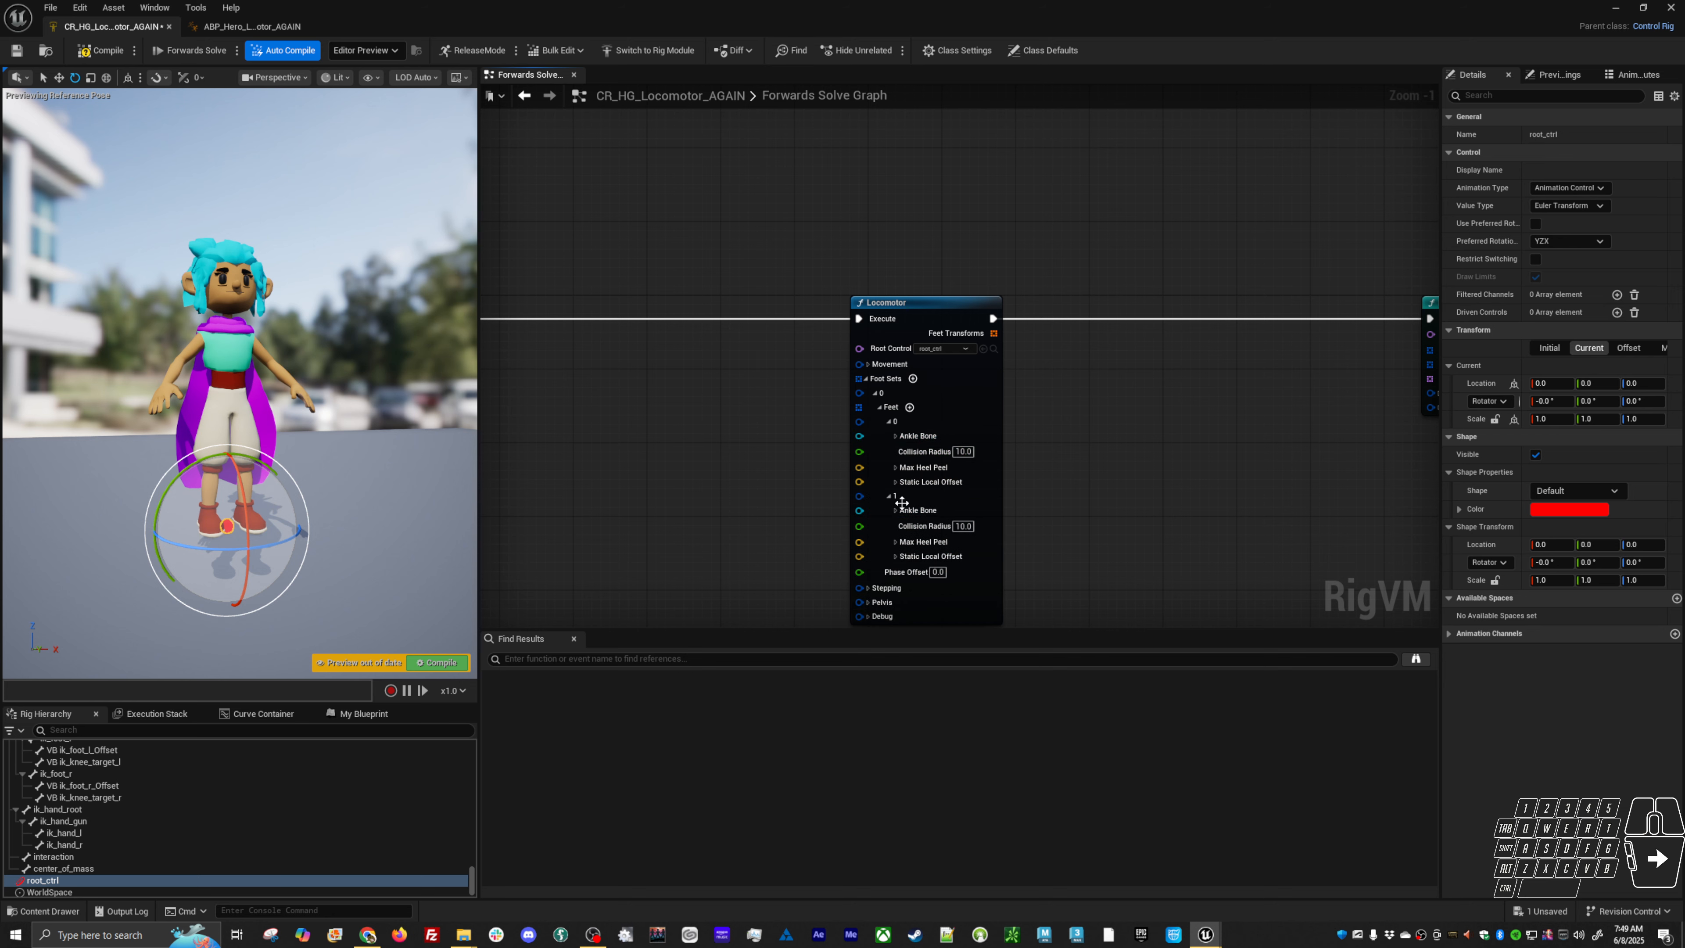
Set the first foot's Ankle Bone to type Bone with the name foot_l
{"action": "left_click", "coordinate": [896, 435]}
{"action": "left_click", "coordinate": [935, 452]}
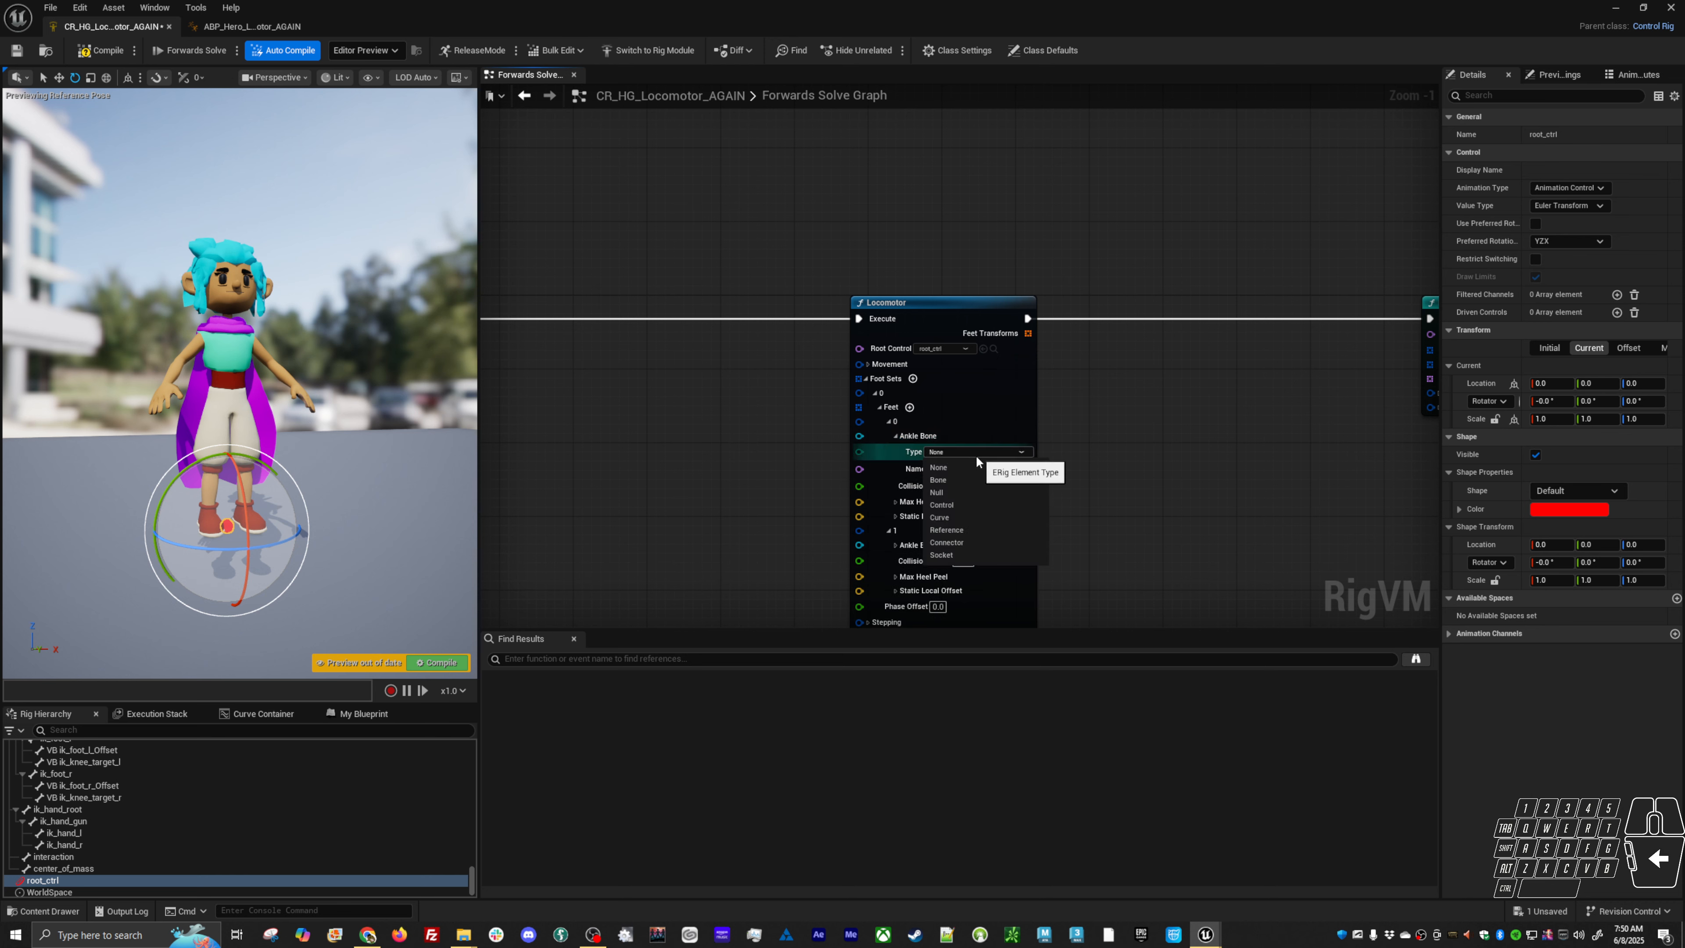
{"action": "left_click", "coordinate": [942, 479]}
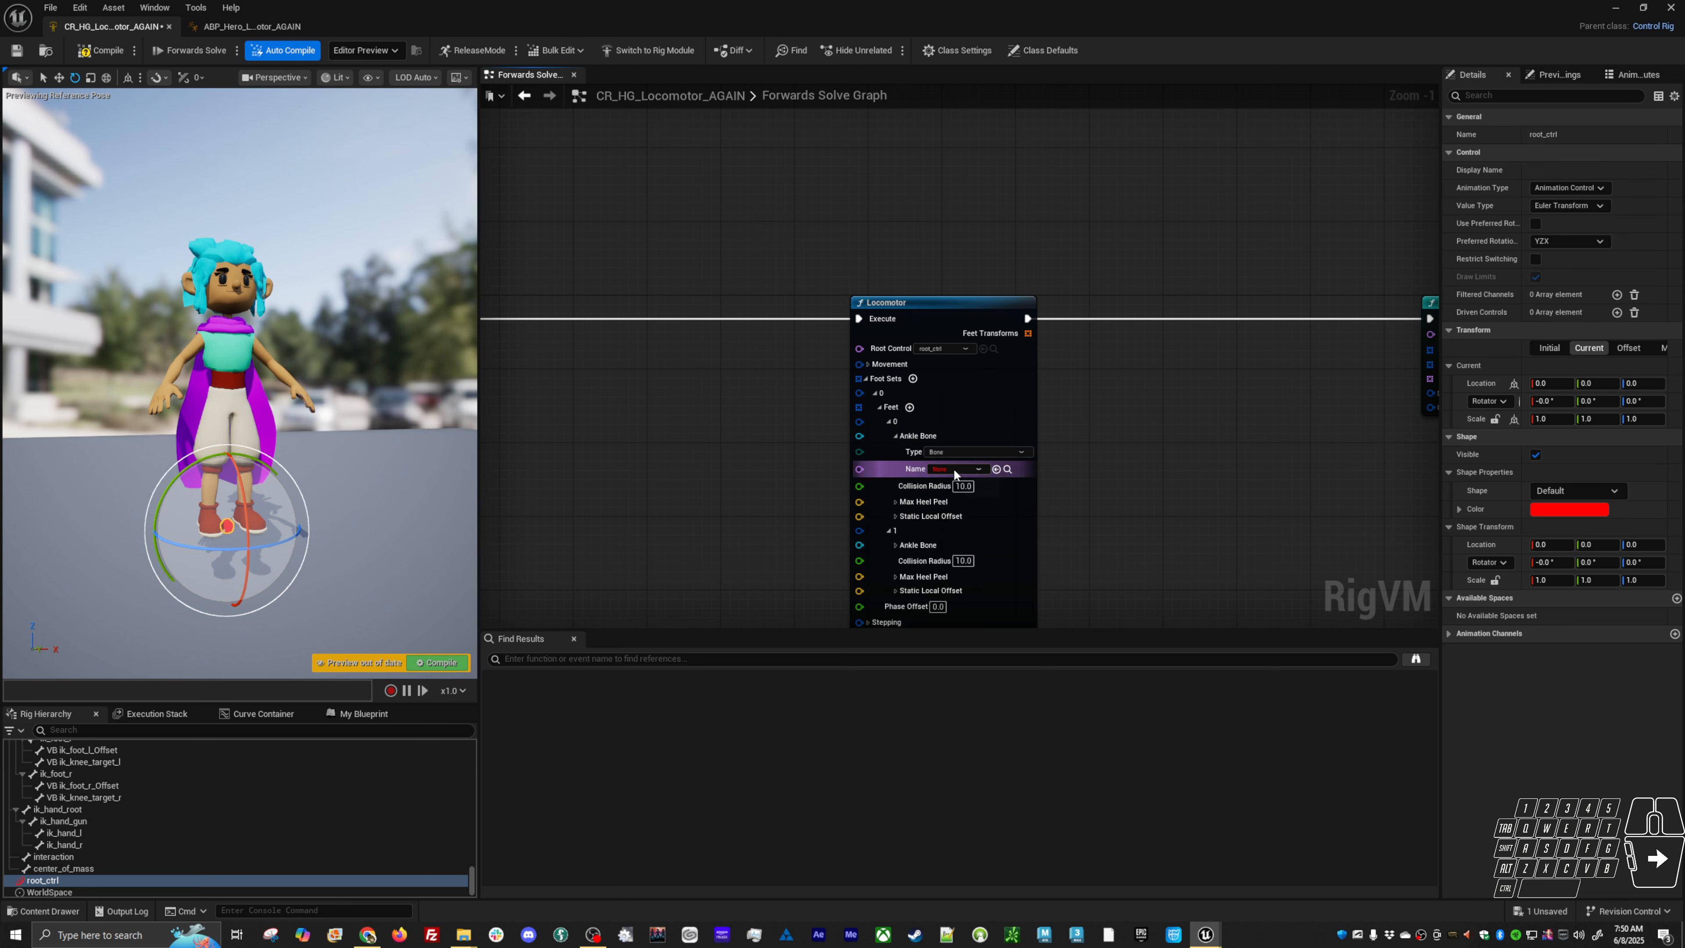
{"action": "left_click", "coordinate": [954, 469]}
{"action": "type", "text": "foot"}
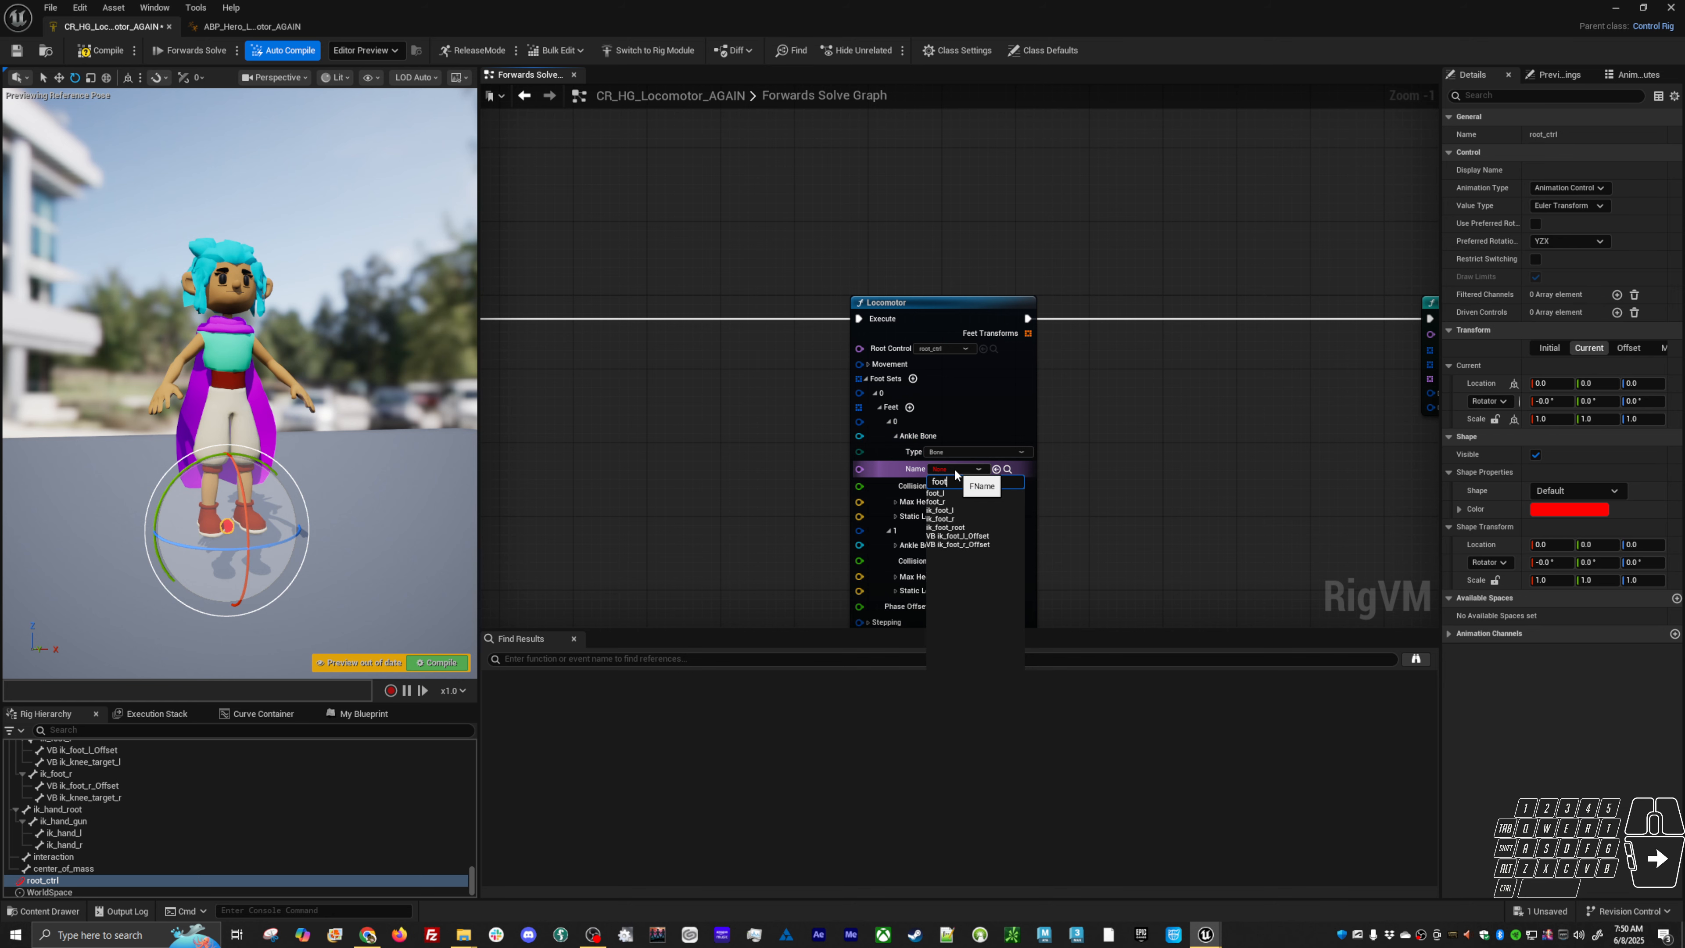
{"action": "left_click", "coordinate": [968, 492]}
{"action": "right_click_drag", "start_coordinate": [1109, 485], "coordinate": [1027, 291]}
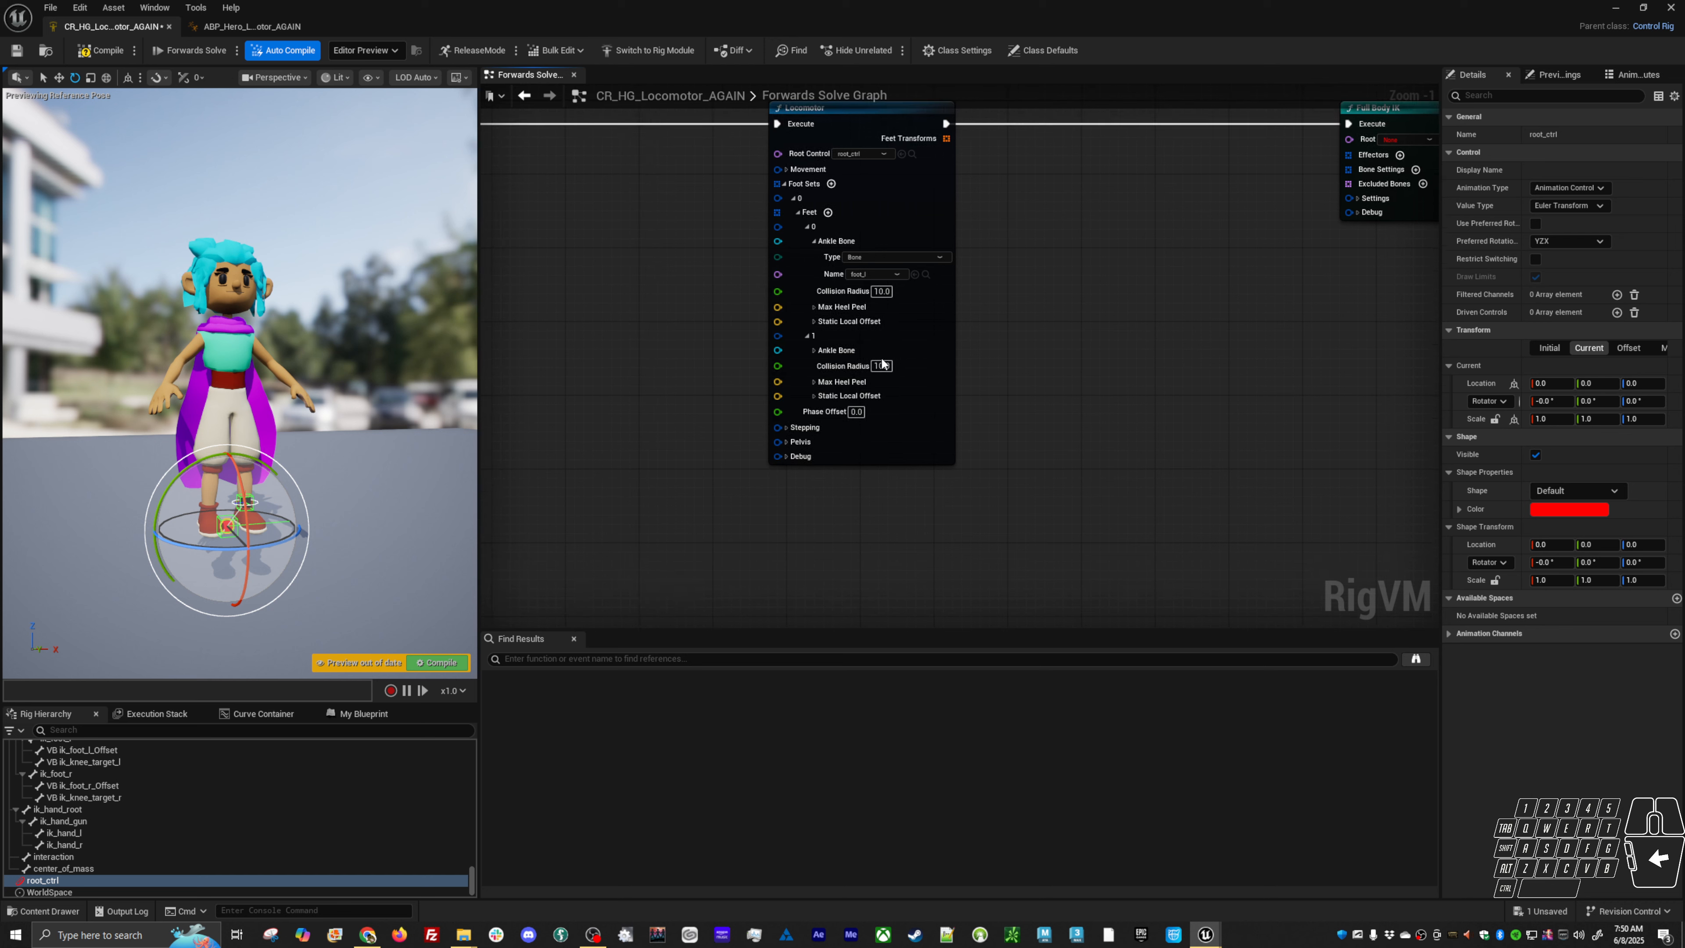
Set the second foot's Ankle Bone to type Bone with the name foot_r, and compile and save the control rig
{"action": "left_click", "coordinate": [814, 350]}
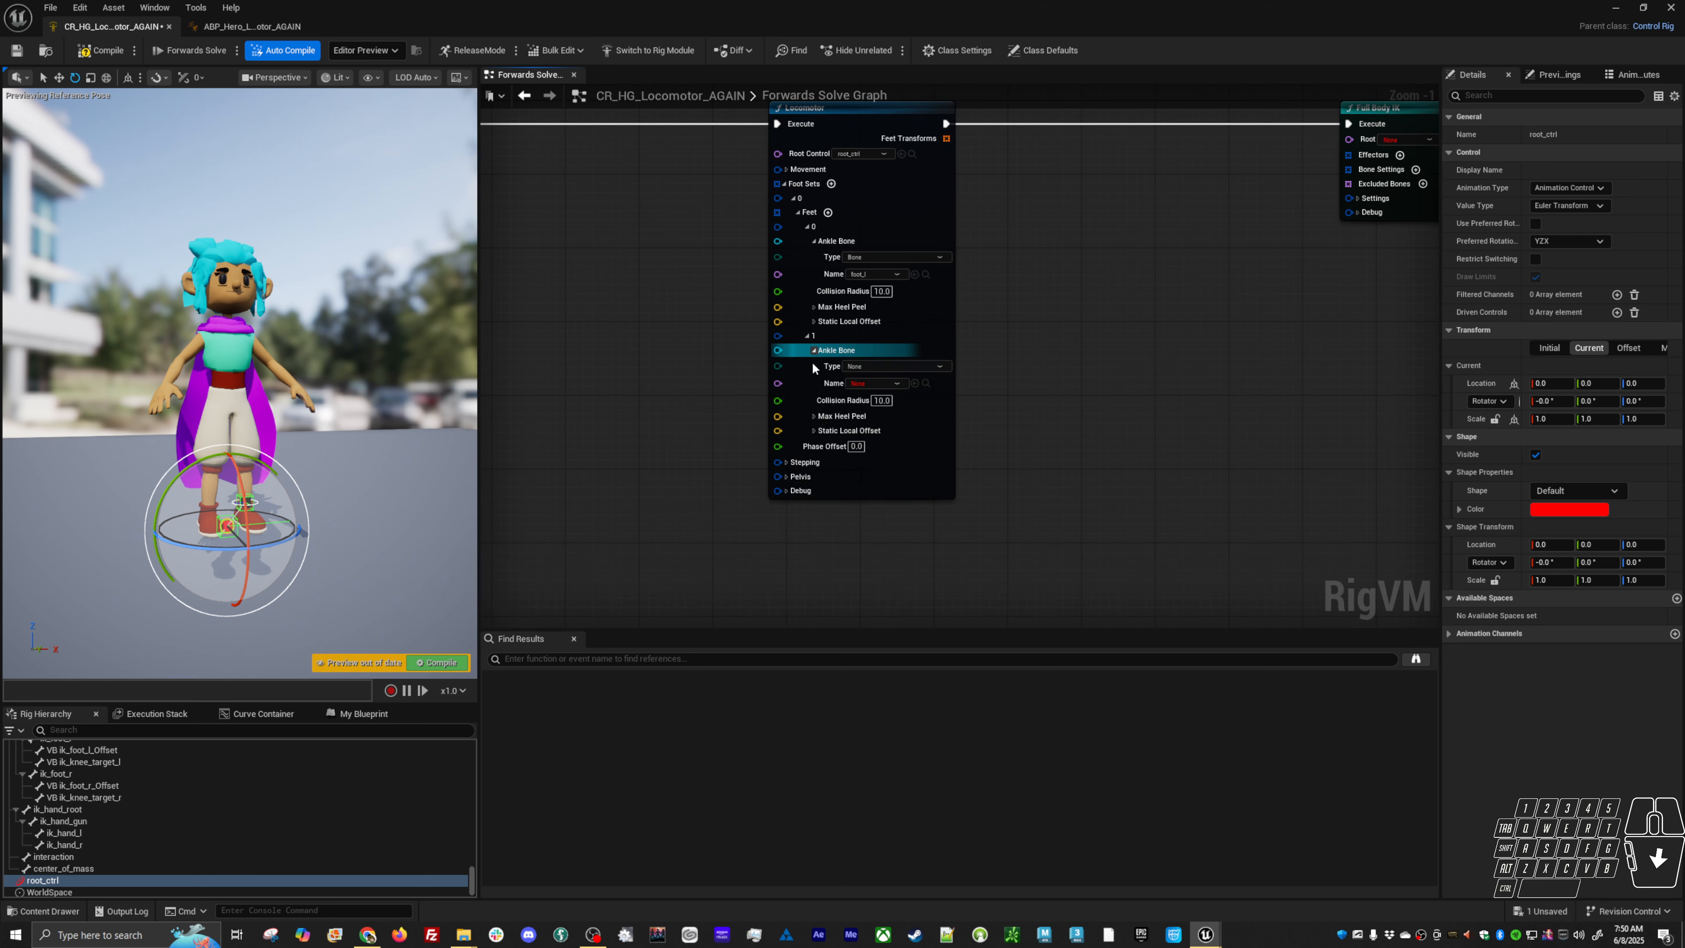
{"action": "left_click", "coordinate": [877, 367]}
{"action": "left_click", "coordinate": [877, 389]}
{"action": "left_click", "coordinate": [873, 383]}
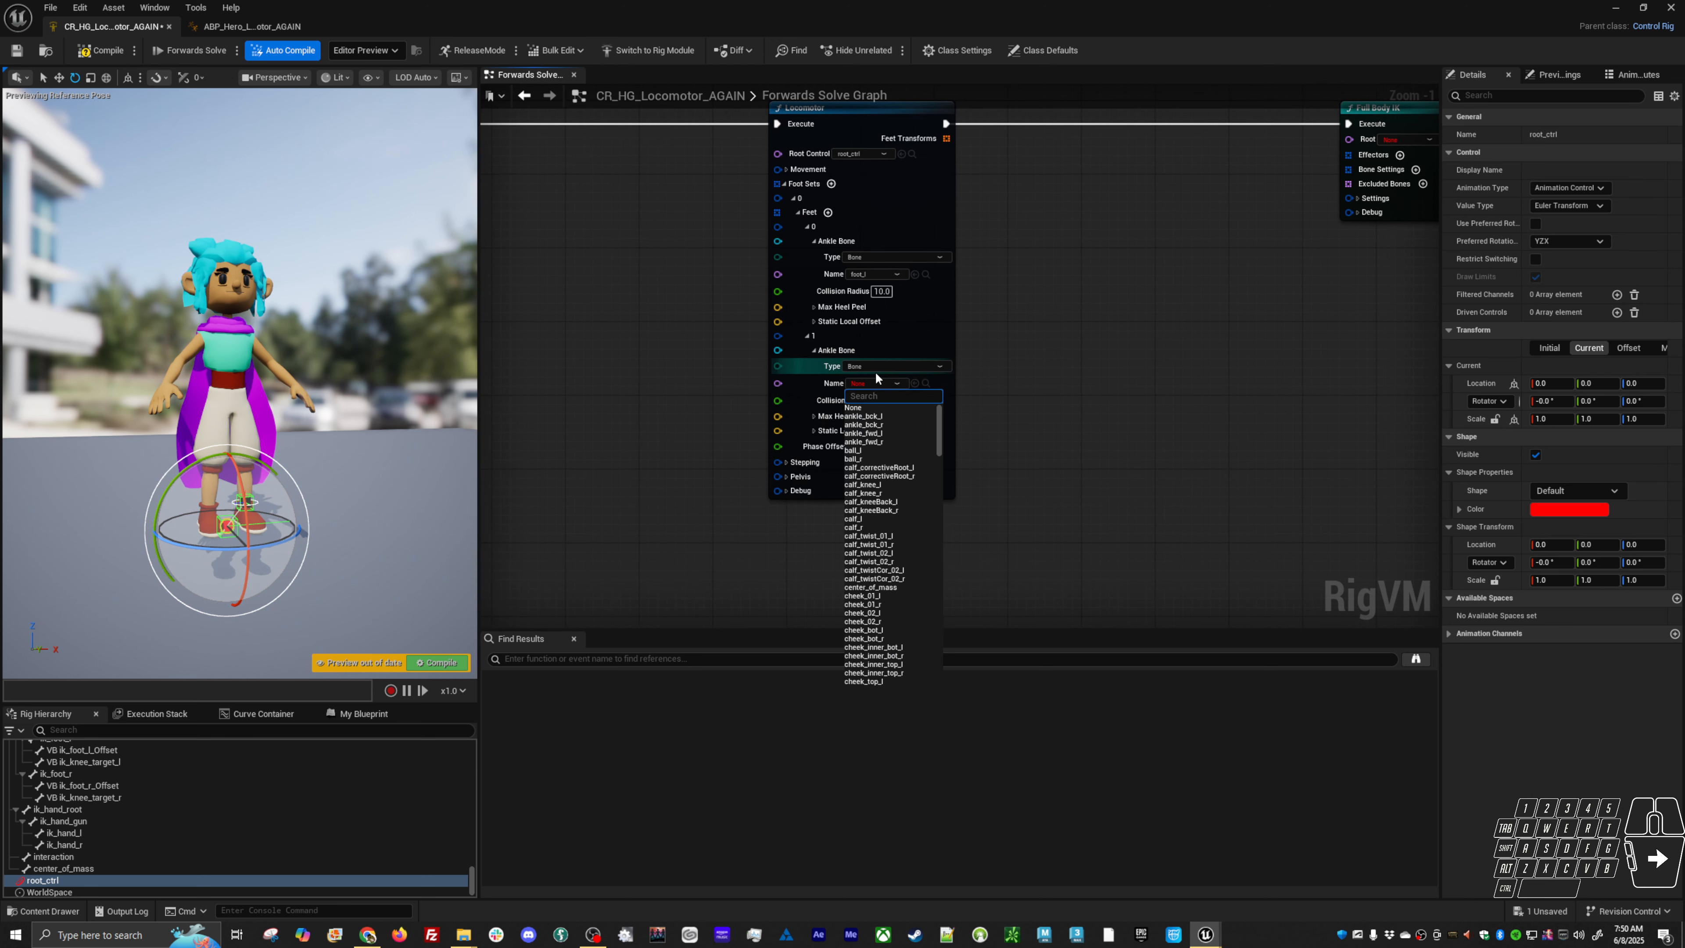
{"action": "type", "text": "foot"}
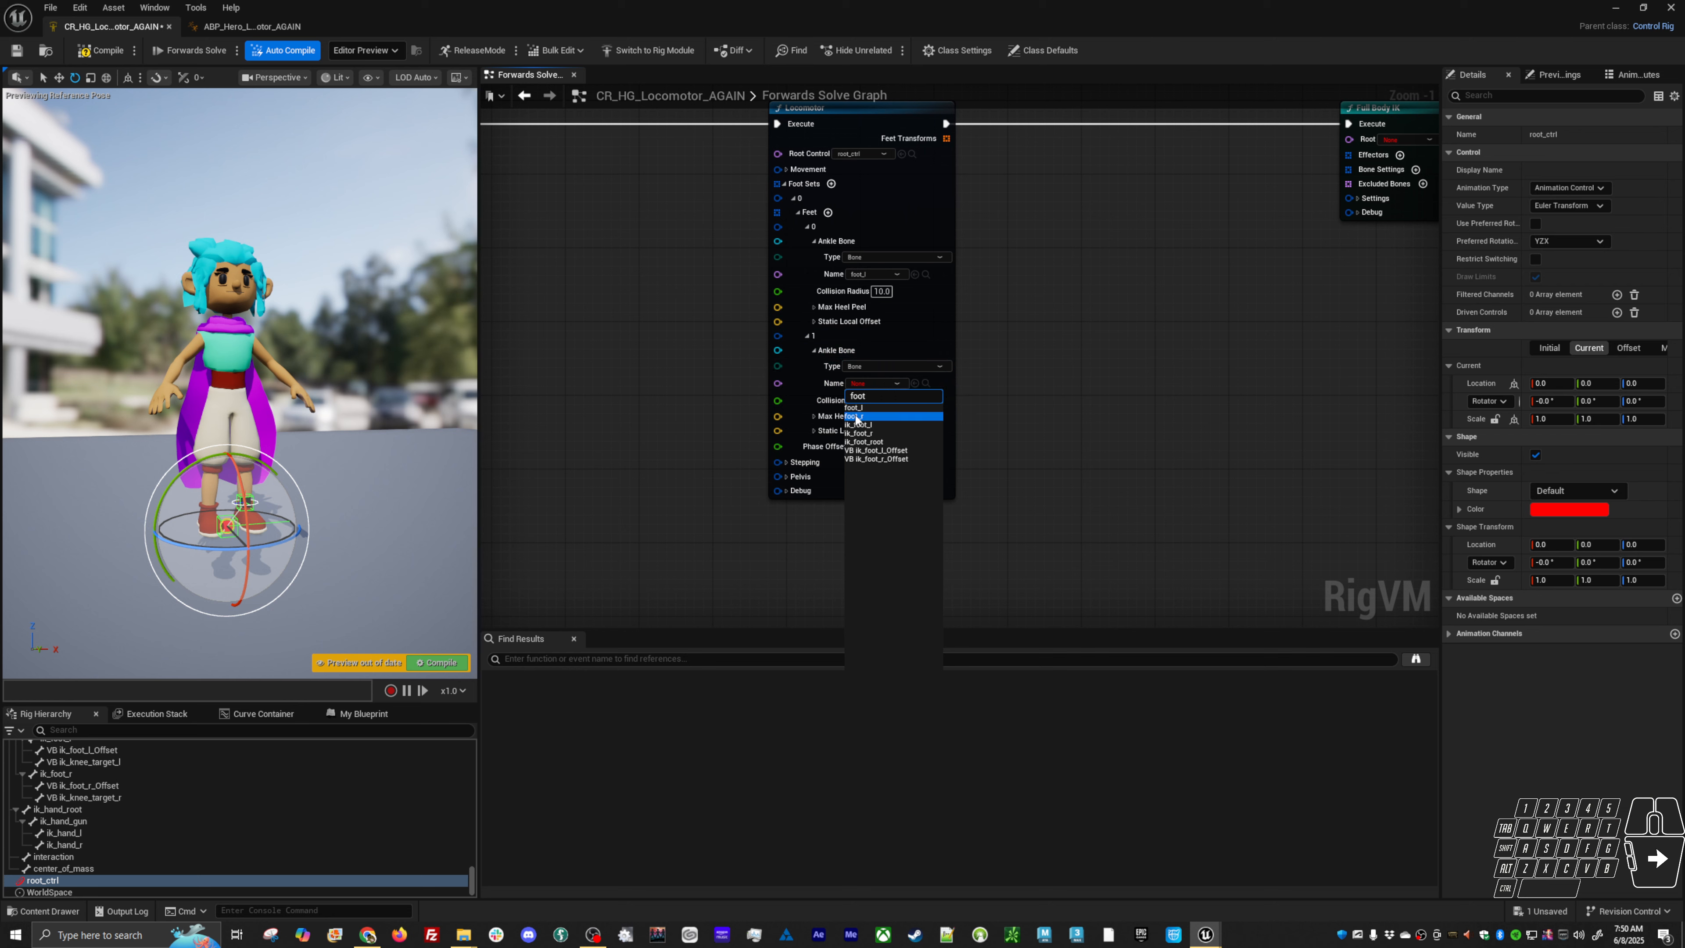
{"action": "left_click", "coordinate": [855, 416]}
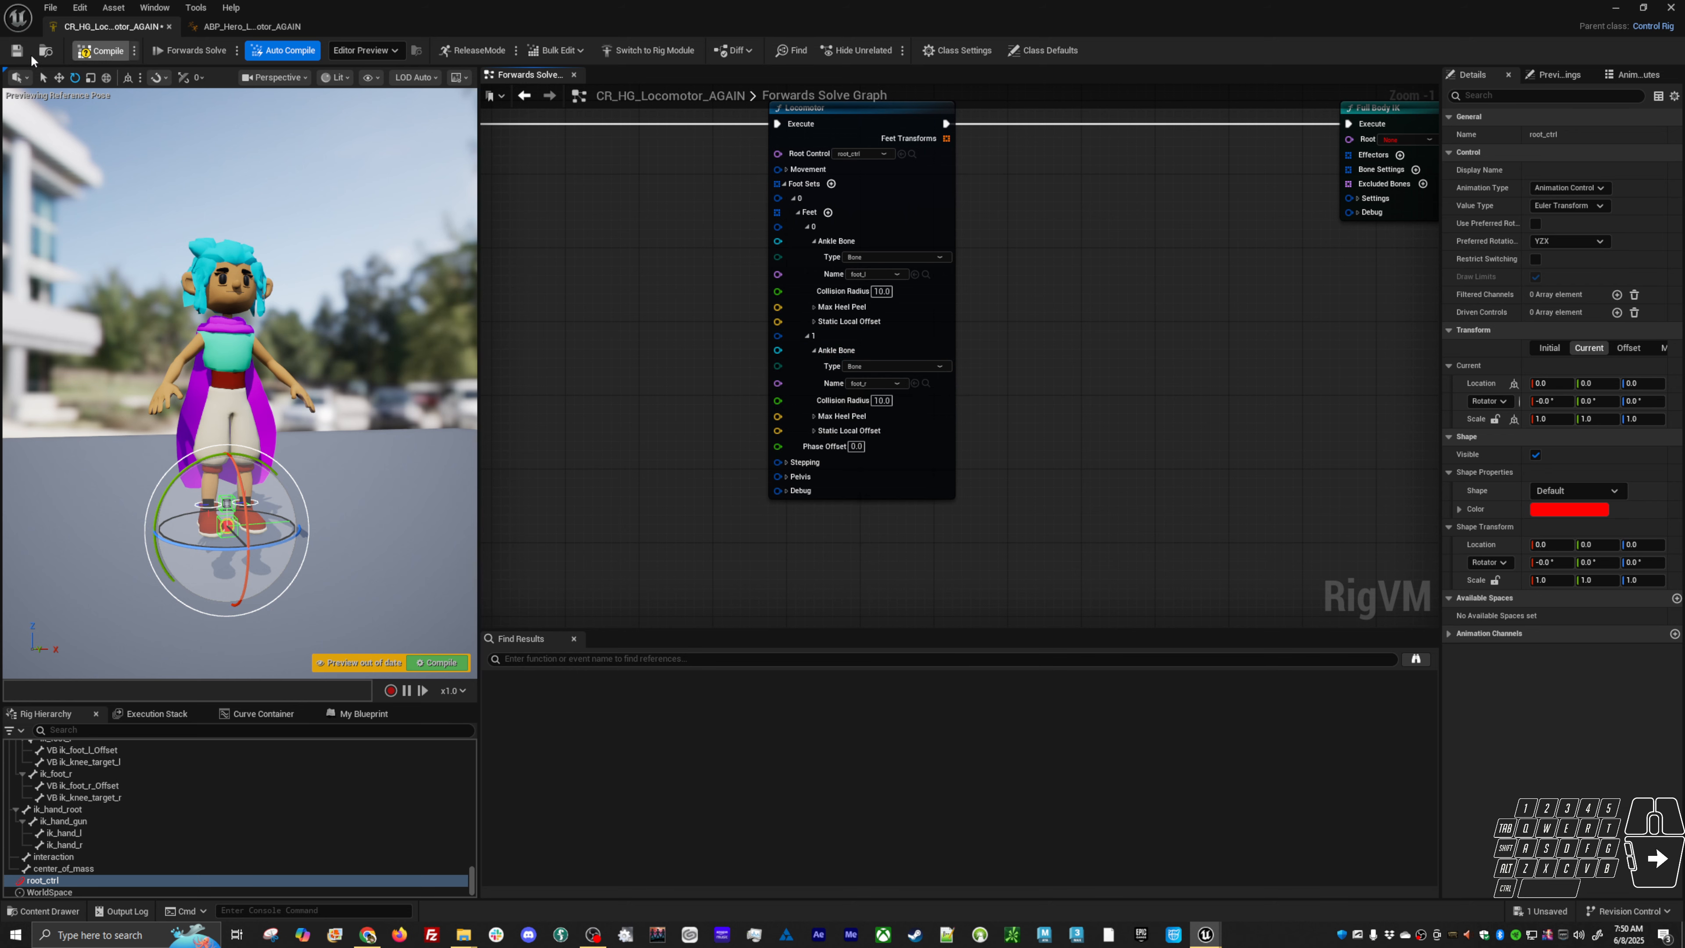
{"action": "left_click", "coordinate": [18, 51]}
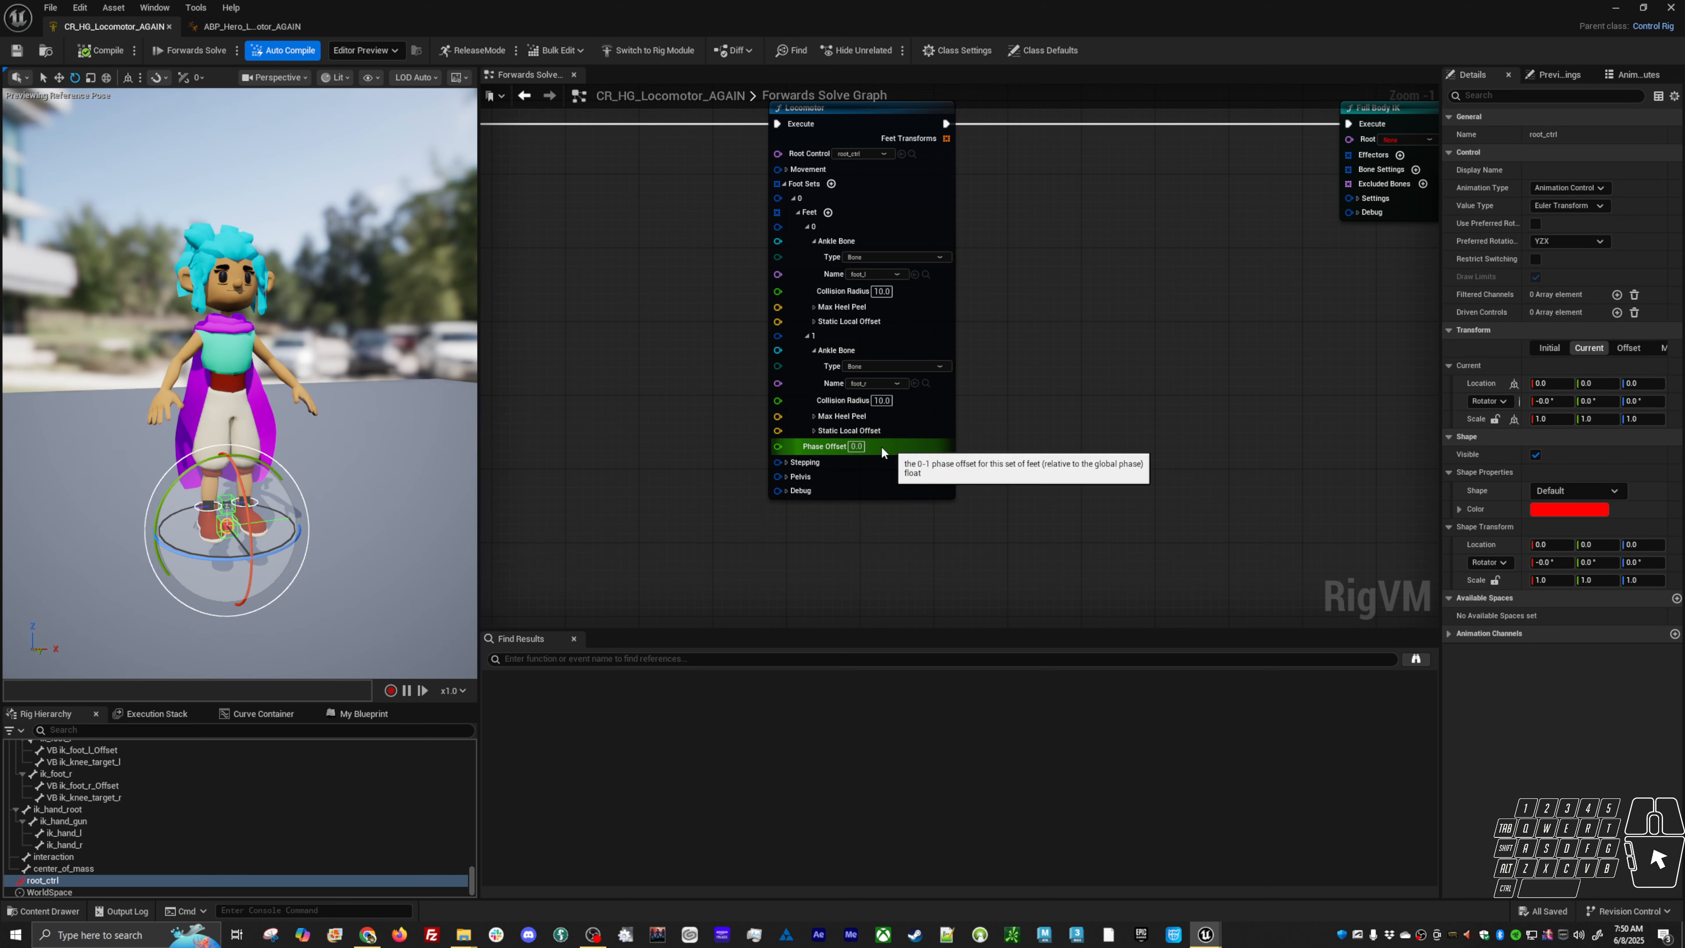
Set the Locomotor node's Pelvis Bone to pelvis, and compile and save the control rig
{"action": "left_click", "coordinate": [786, 476]}
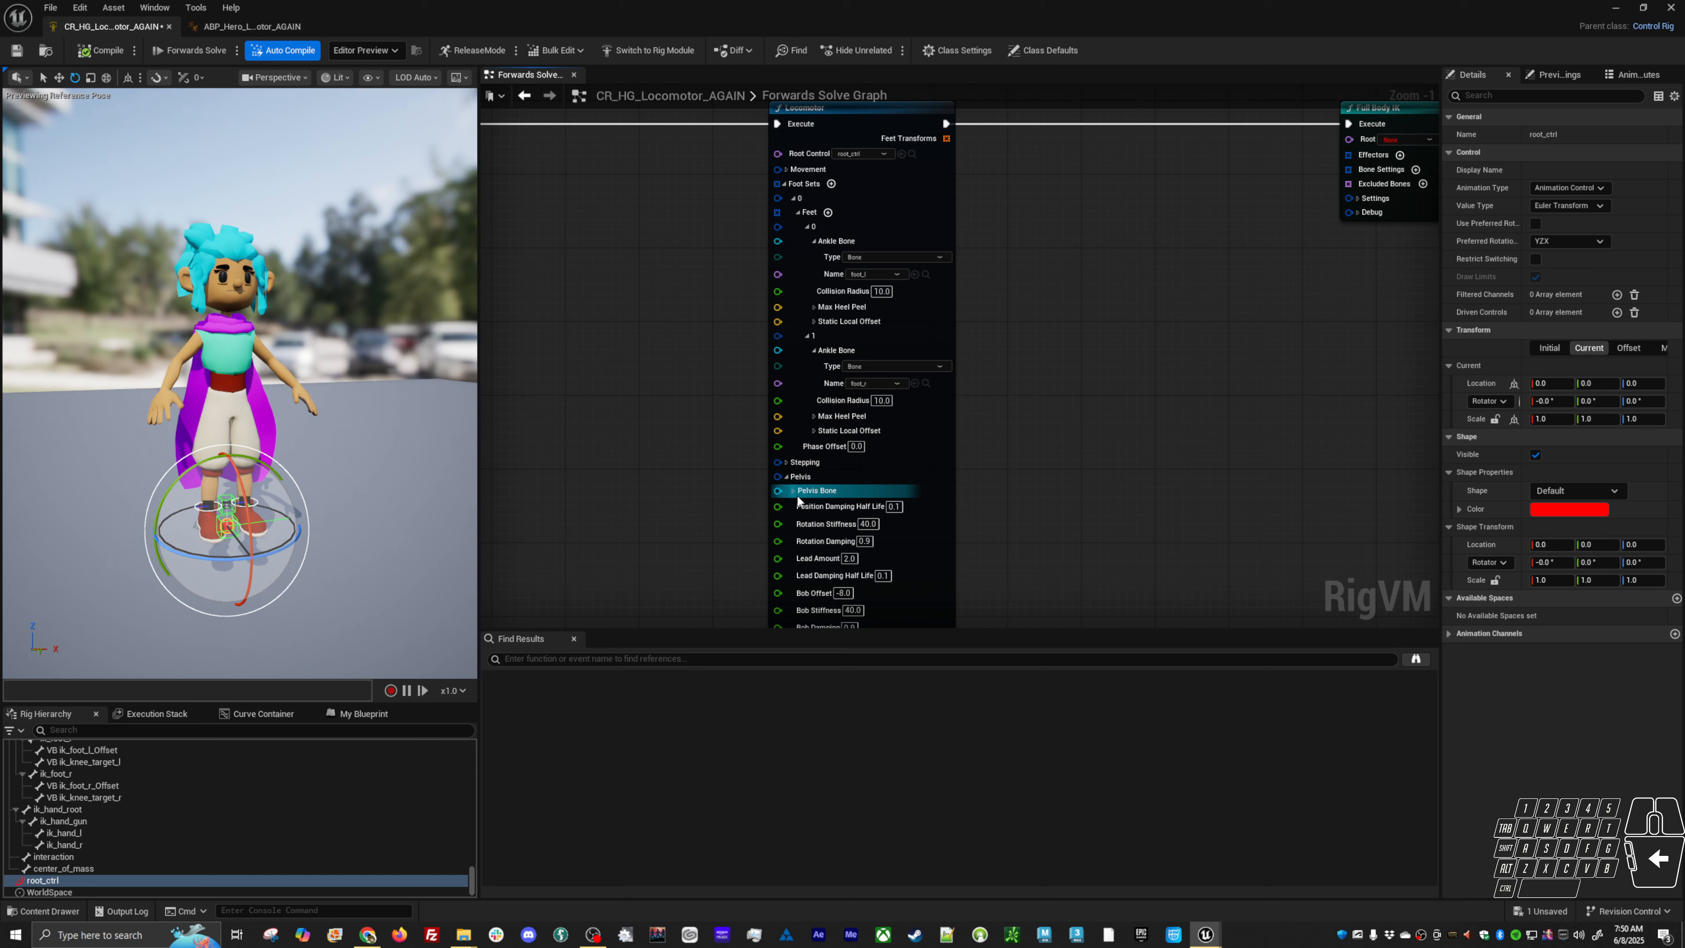
{"action": "left_click", "coordinate": [793, 491]}
{"action": "left_click", "coordinate": [850, 525]}
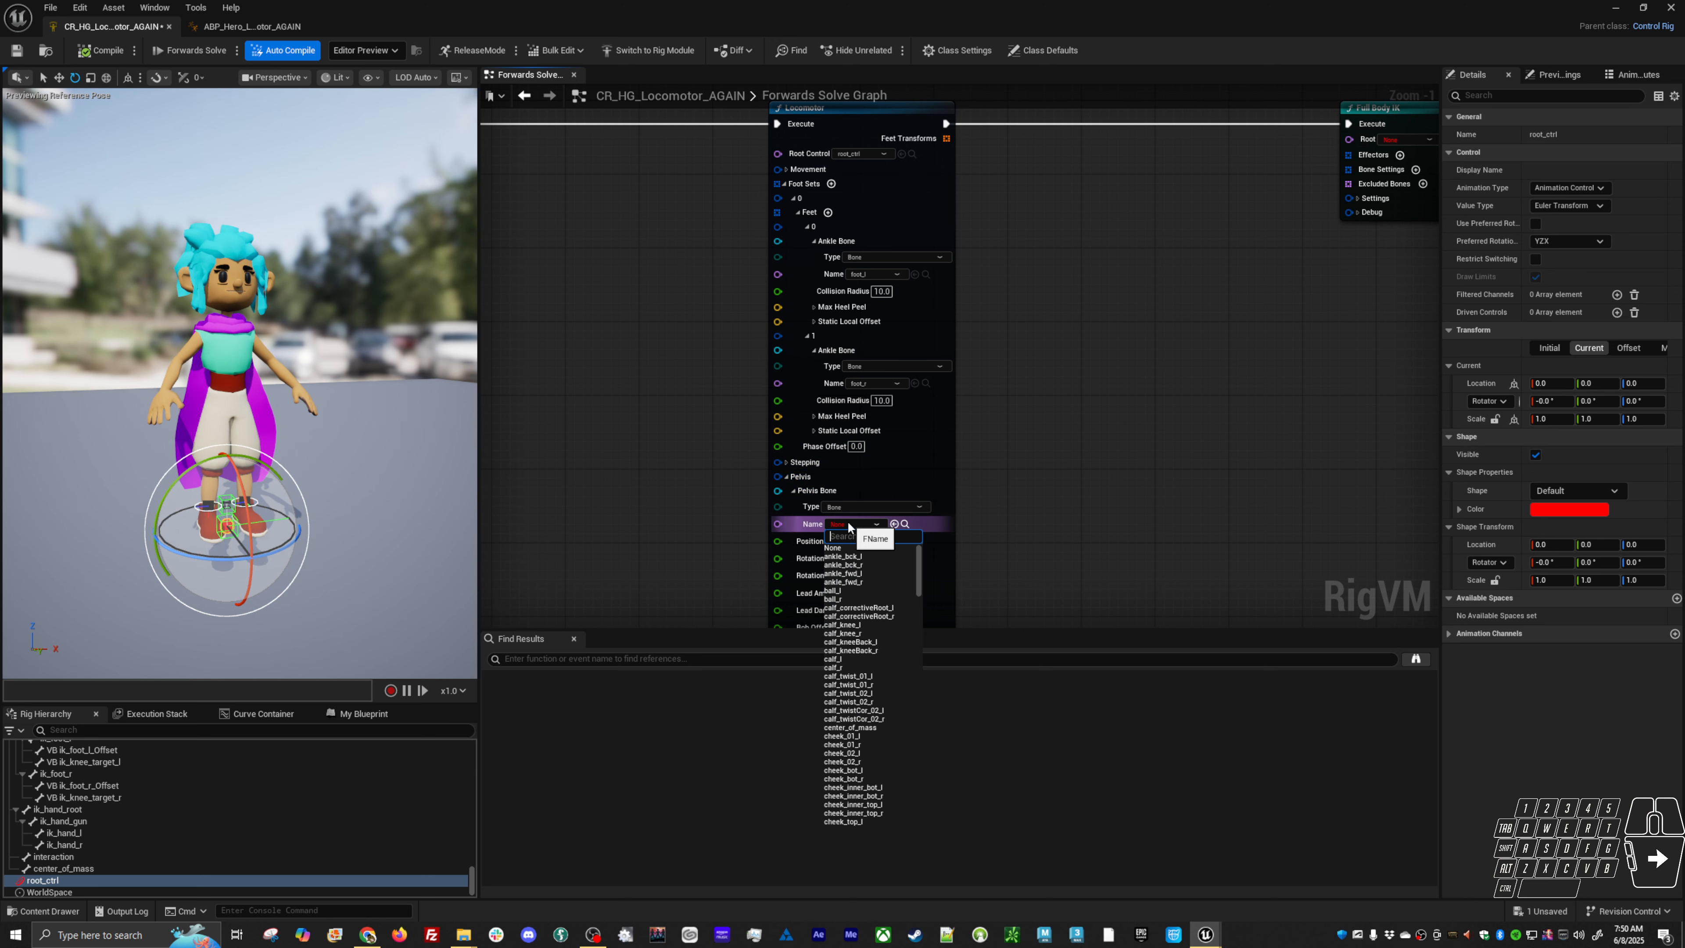
{"action": "type", "text": "pelv"}
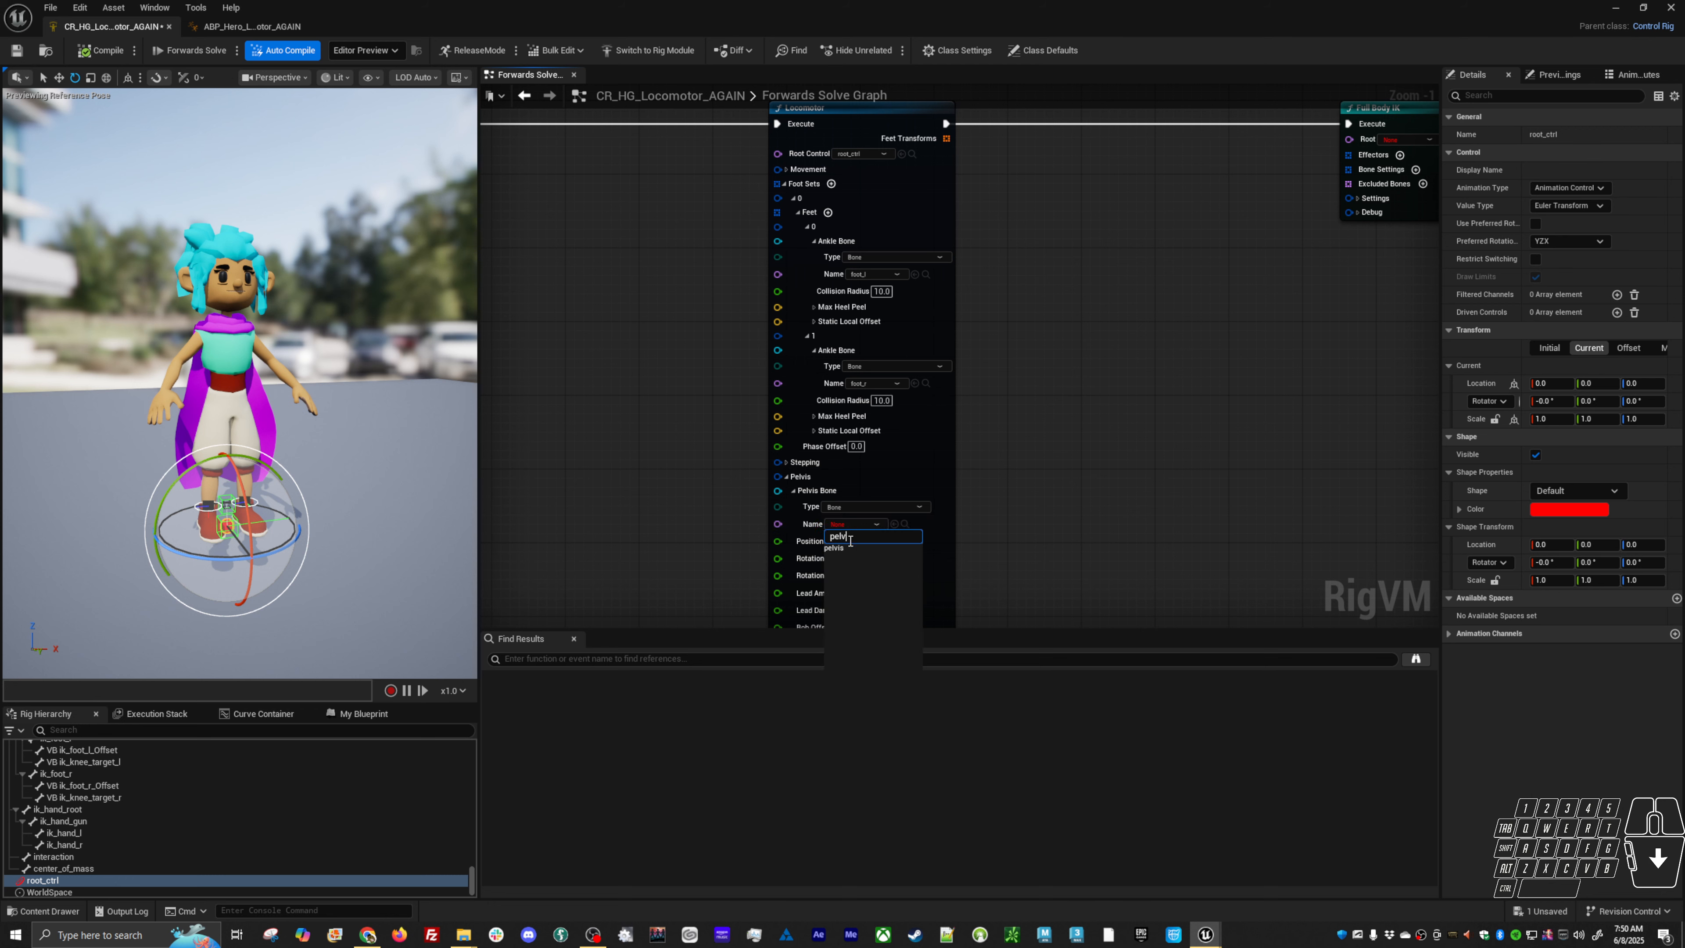
{"action": "left_click", "coordinate": [838, 549]}
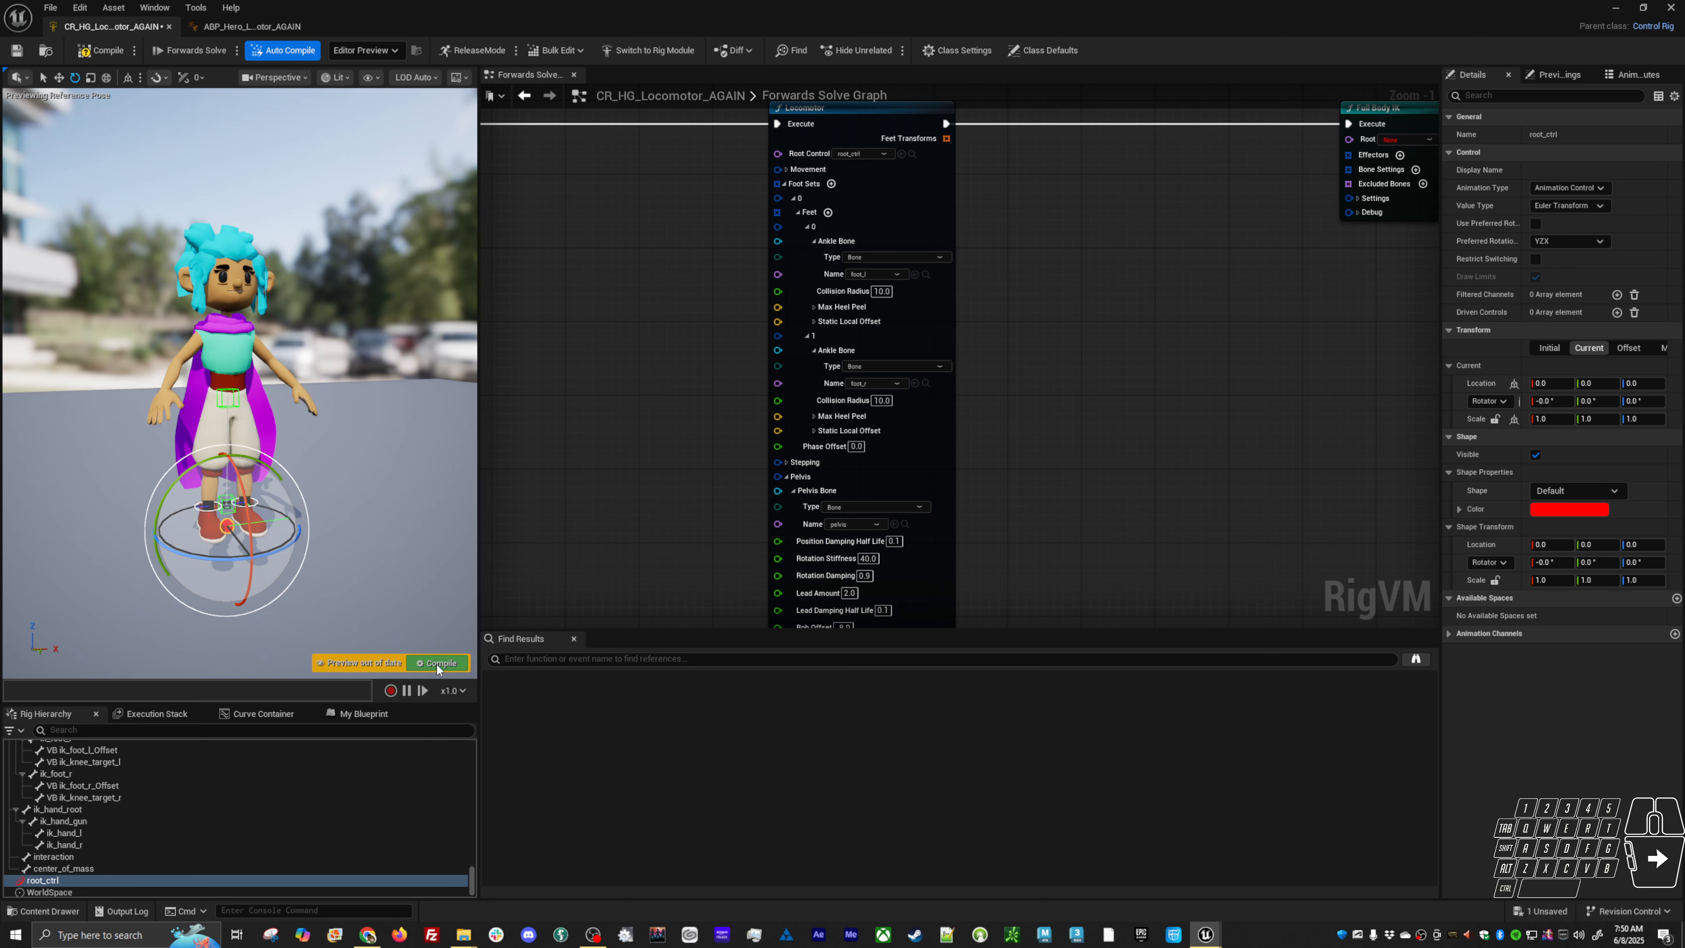
{"action": "left_click", "coordinate": [437, 663]}
{"action": "left_click", "coordinate": [17, 51]}
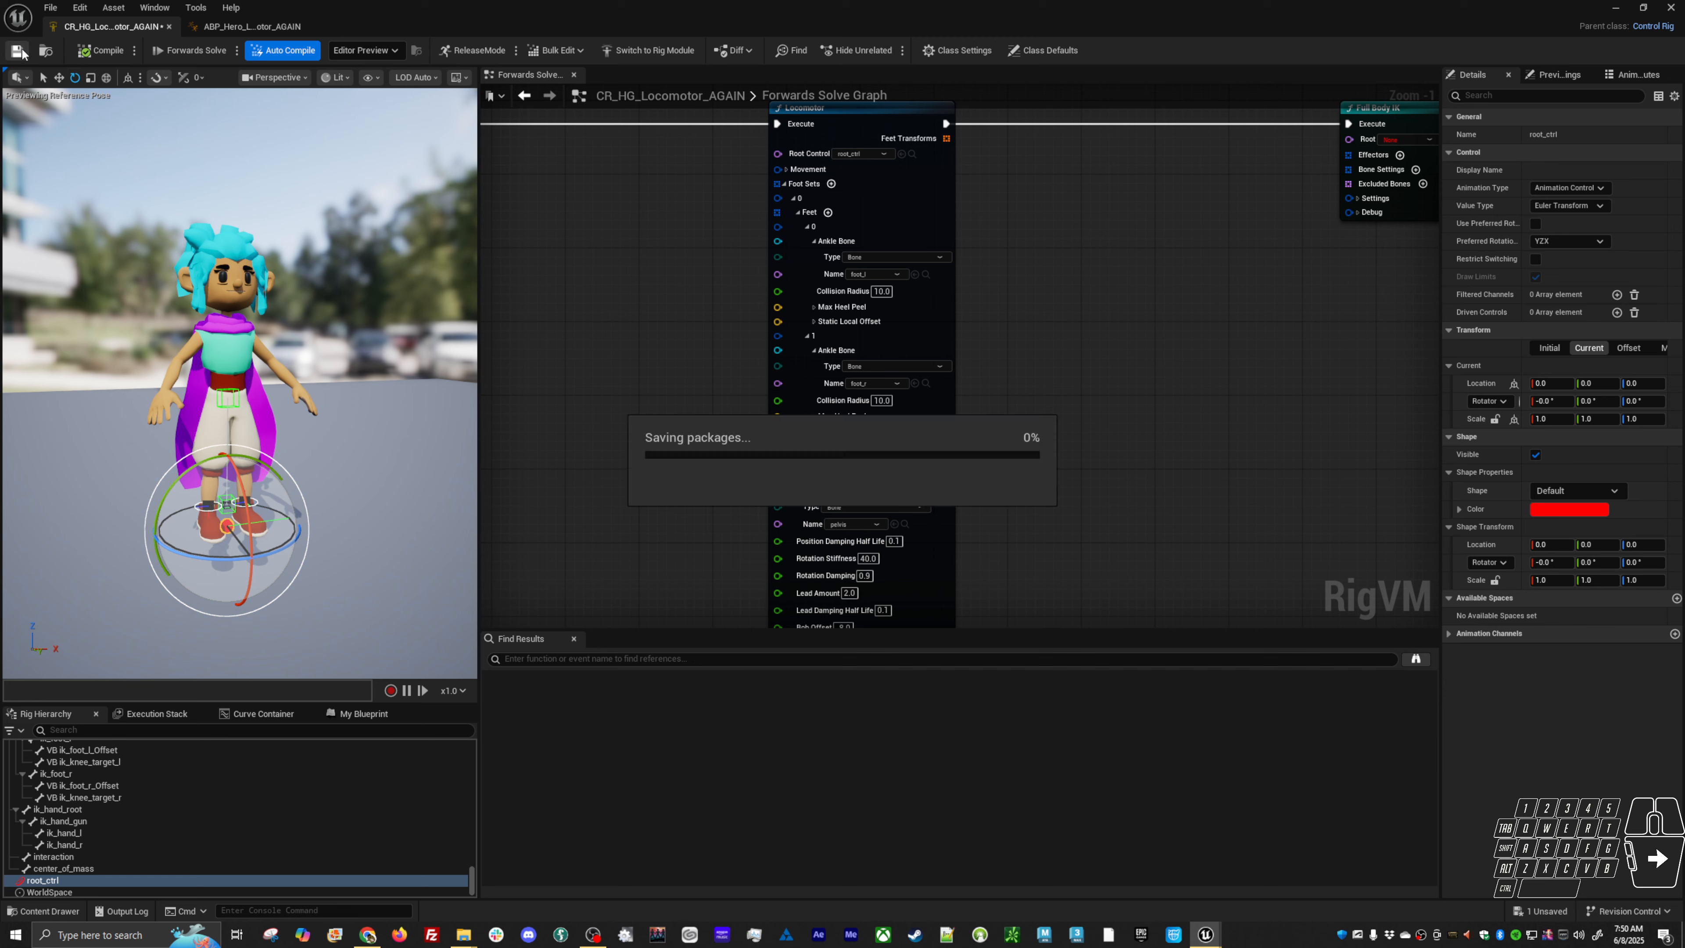
Test the procedural stepping by moving root_ctrl across the ground plane in the character preview
{"action": "middle_click_drag", "start_coordinate": [333, 431], "coordinate": [391, 425], "text": "alt"}
{"action": "right_click_drag", "start_coordinate": [334, 432], "coordinate": [379, 425], "text": "alt"}
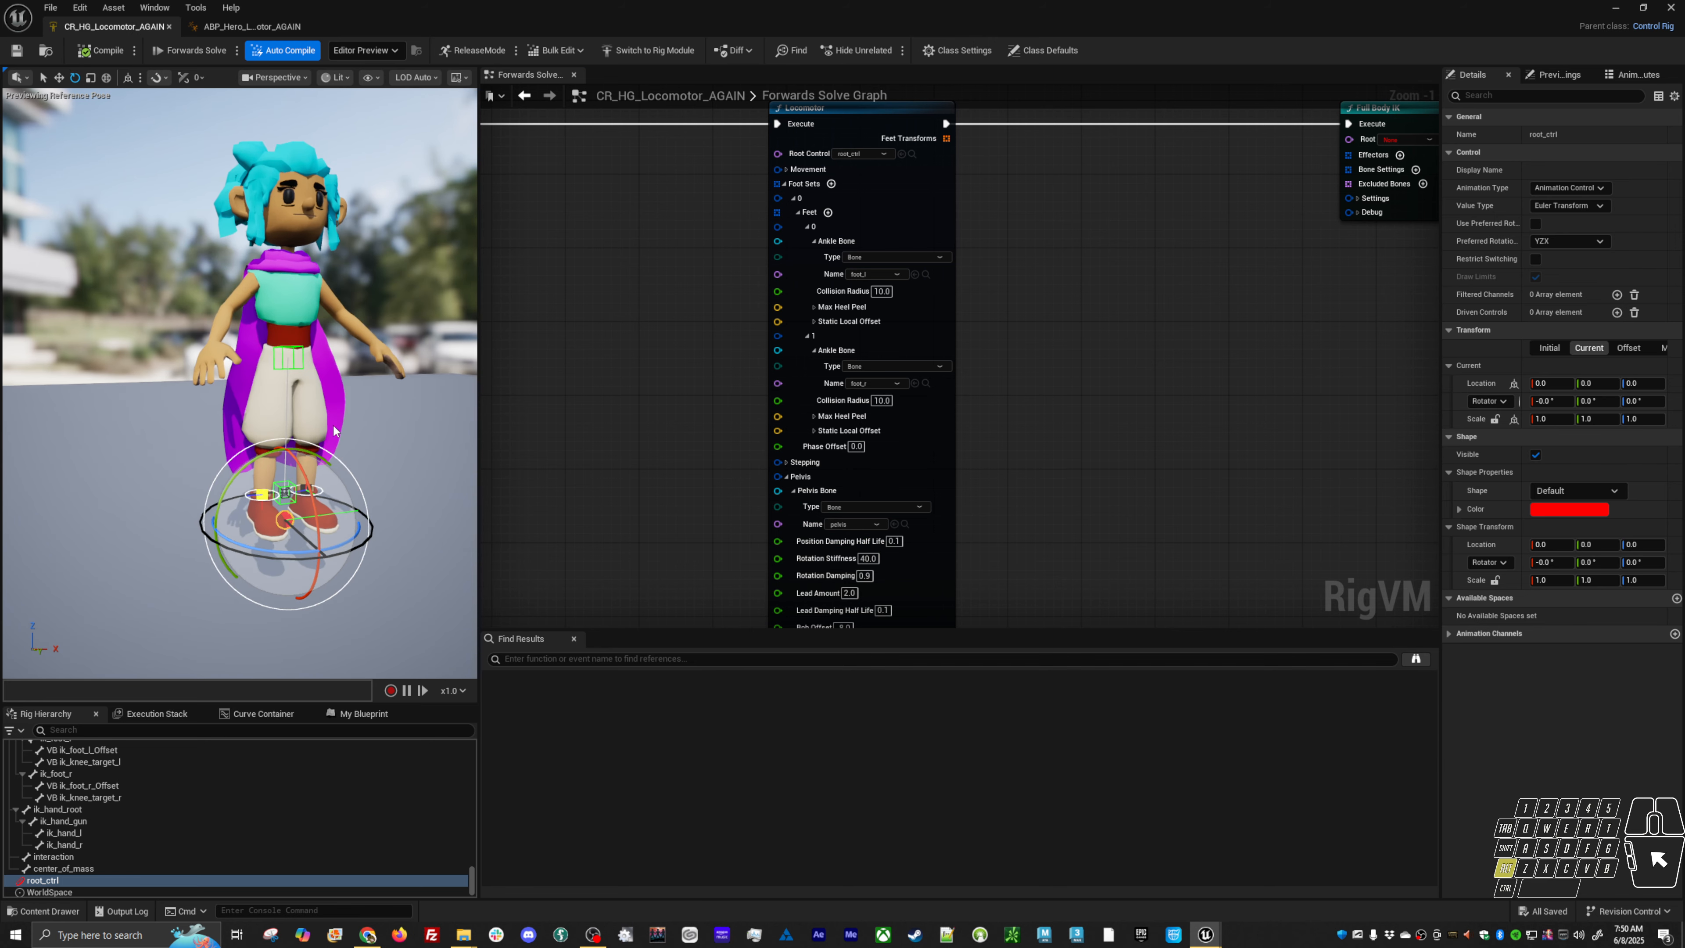
{"action": "left_click_drag", "start_coordinate": [334, 426], "coordinate": [380, 524], "text": "alt"}
{"action": "key", "text": "w"}
{"action": "middle_click_drag", "start_coordinate": [443, 519], "coordinate": [379, 524], "text": "alt"}
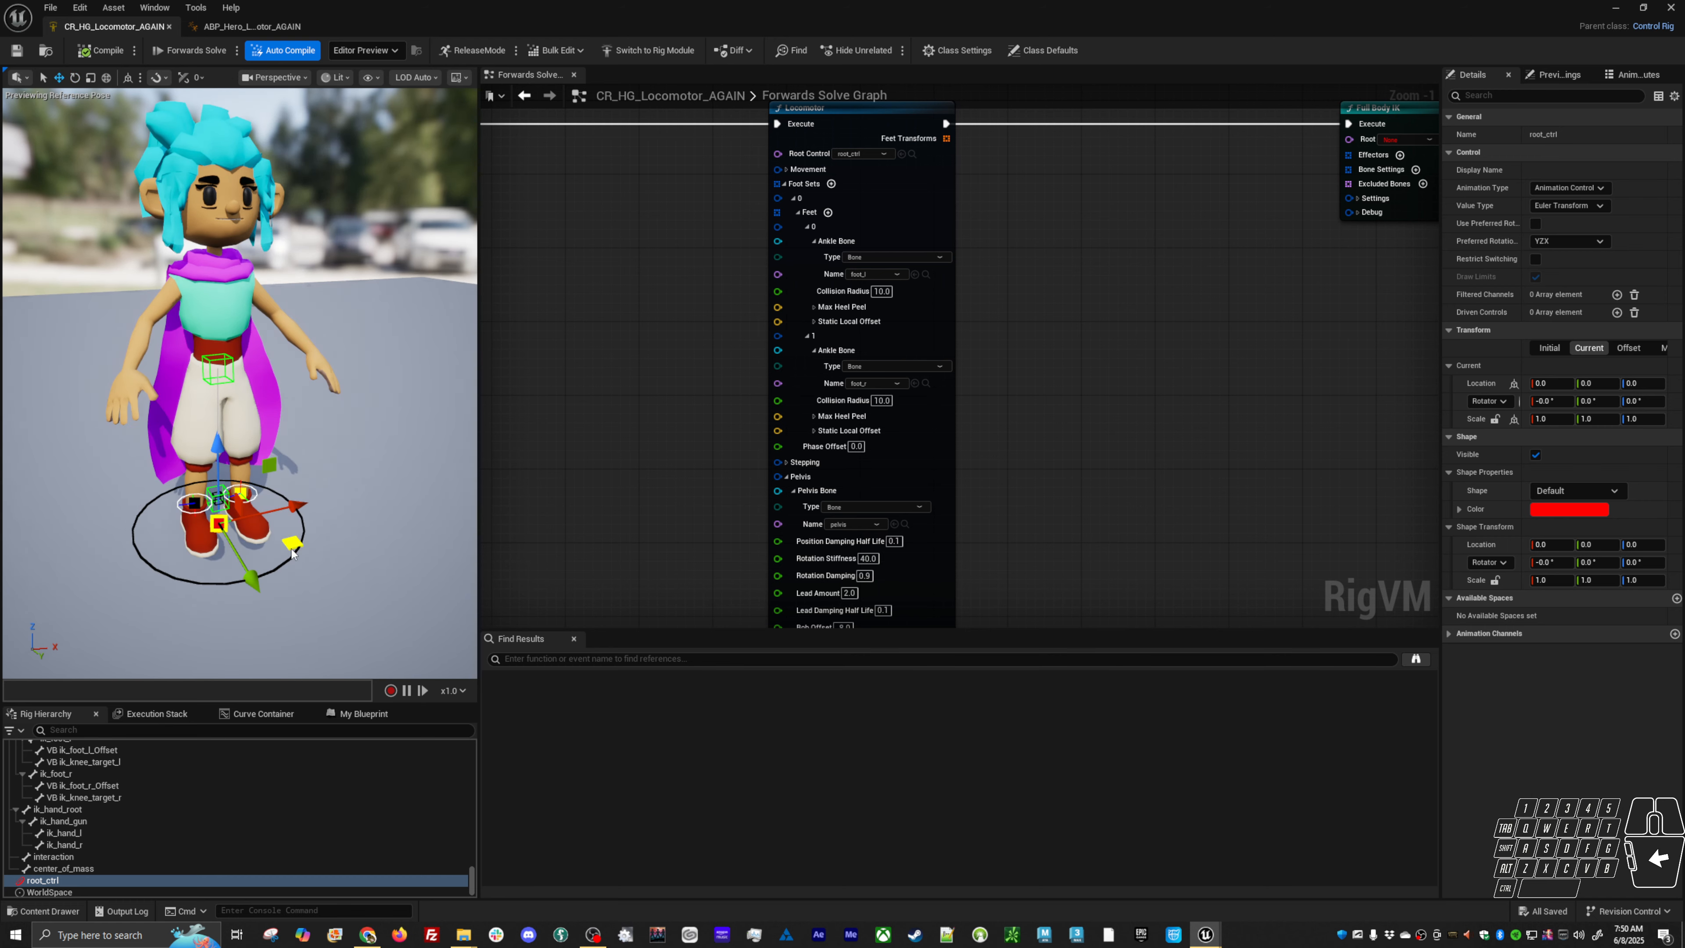
{"action": "left_click_drag", "start_coordinate": [292, 553], "coordinate": [332, 406]}
{"action": "mouse_move", "coordinate": [295, 471]}
{"action": "left_mouse_down", "text": "alt"}
{"action": "mouse_move", "coordinate": [372, 431]}
{"action": "mouse_move", "coordinate": [295, 498]}
{"action": "left_mouse_up", "text": "alt"}
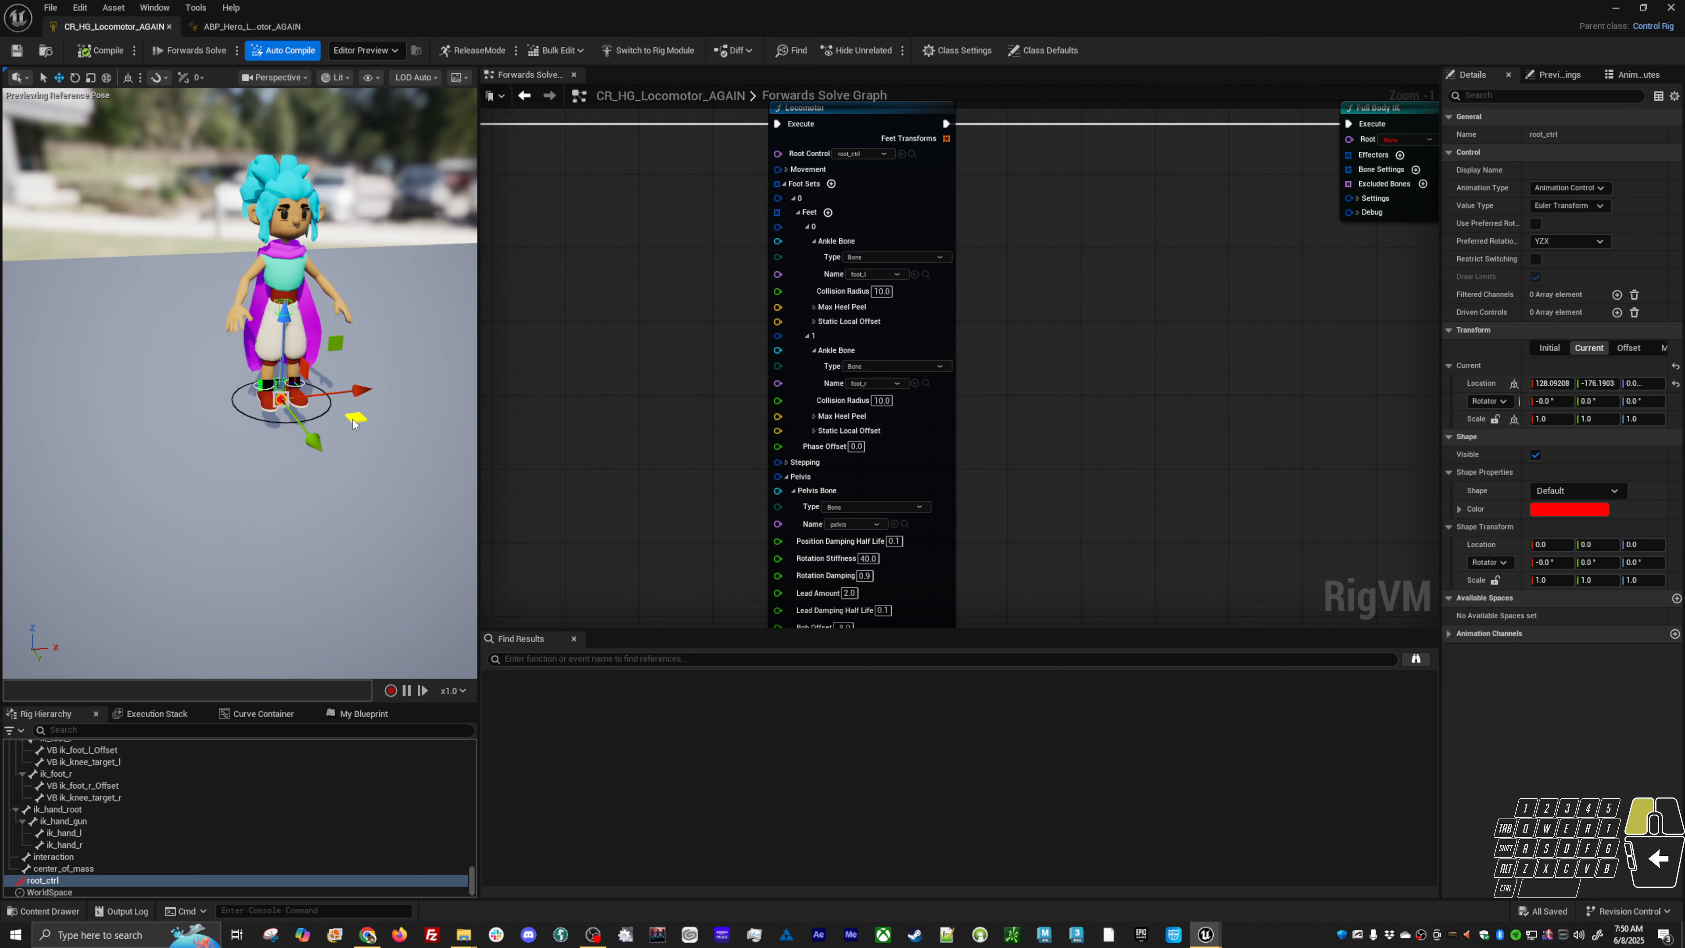
{"action": "left_click_drag", "start_coordinate": [354, 423], "coordinate": [284, 406]}
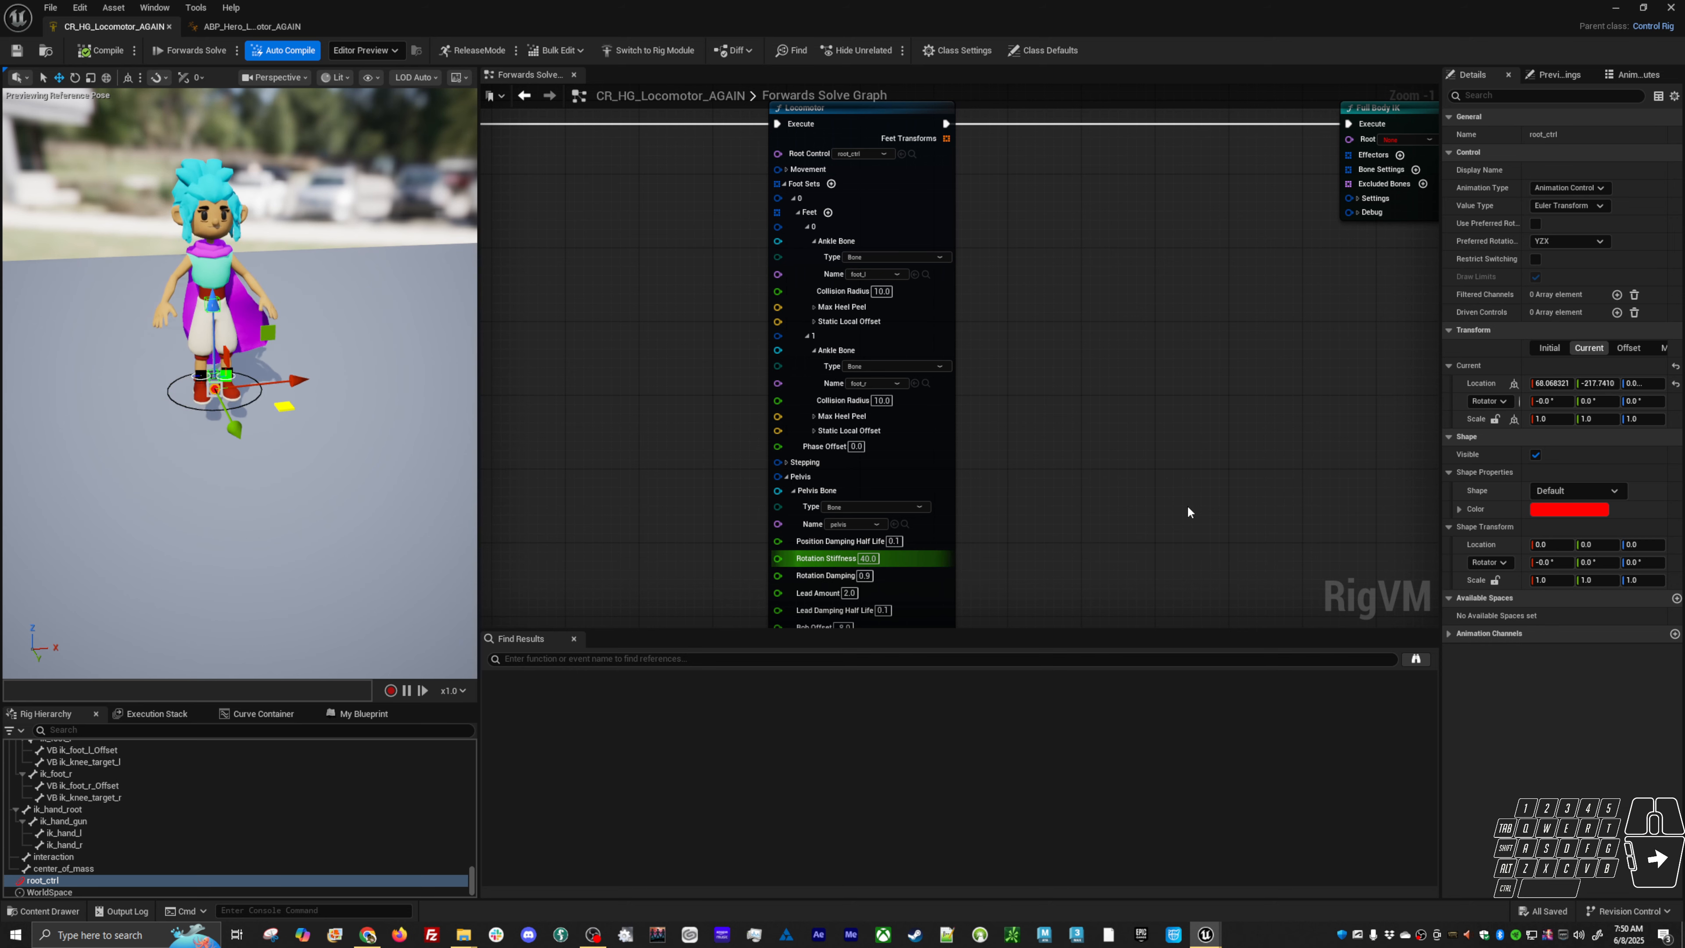
Set the Root of the Full Body IK node to pelvis
{"action": "right_click_drag", "start_coordinate": [1184, 422], "coordinate": [893, 475]}
{"action": "left_click", "coordinate": [1024, 243]}
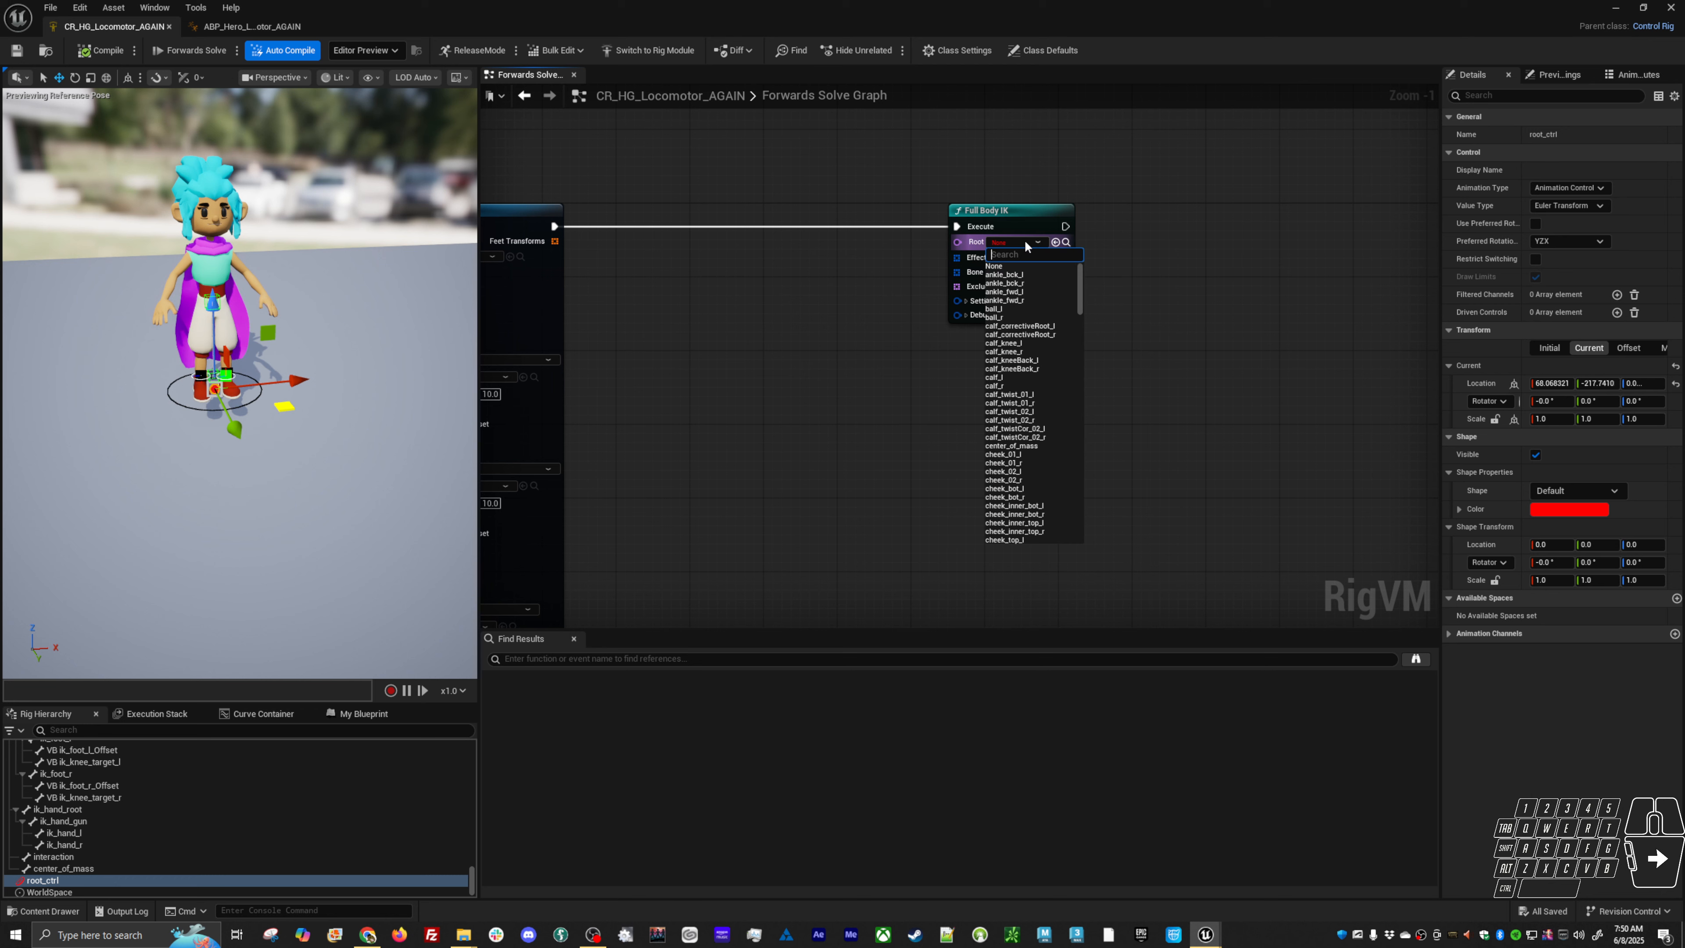
{"action": "type", "text": "peli"}
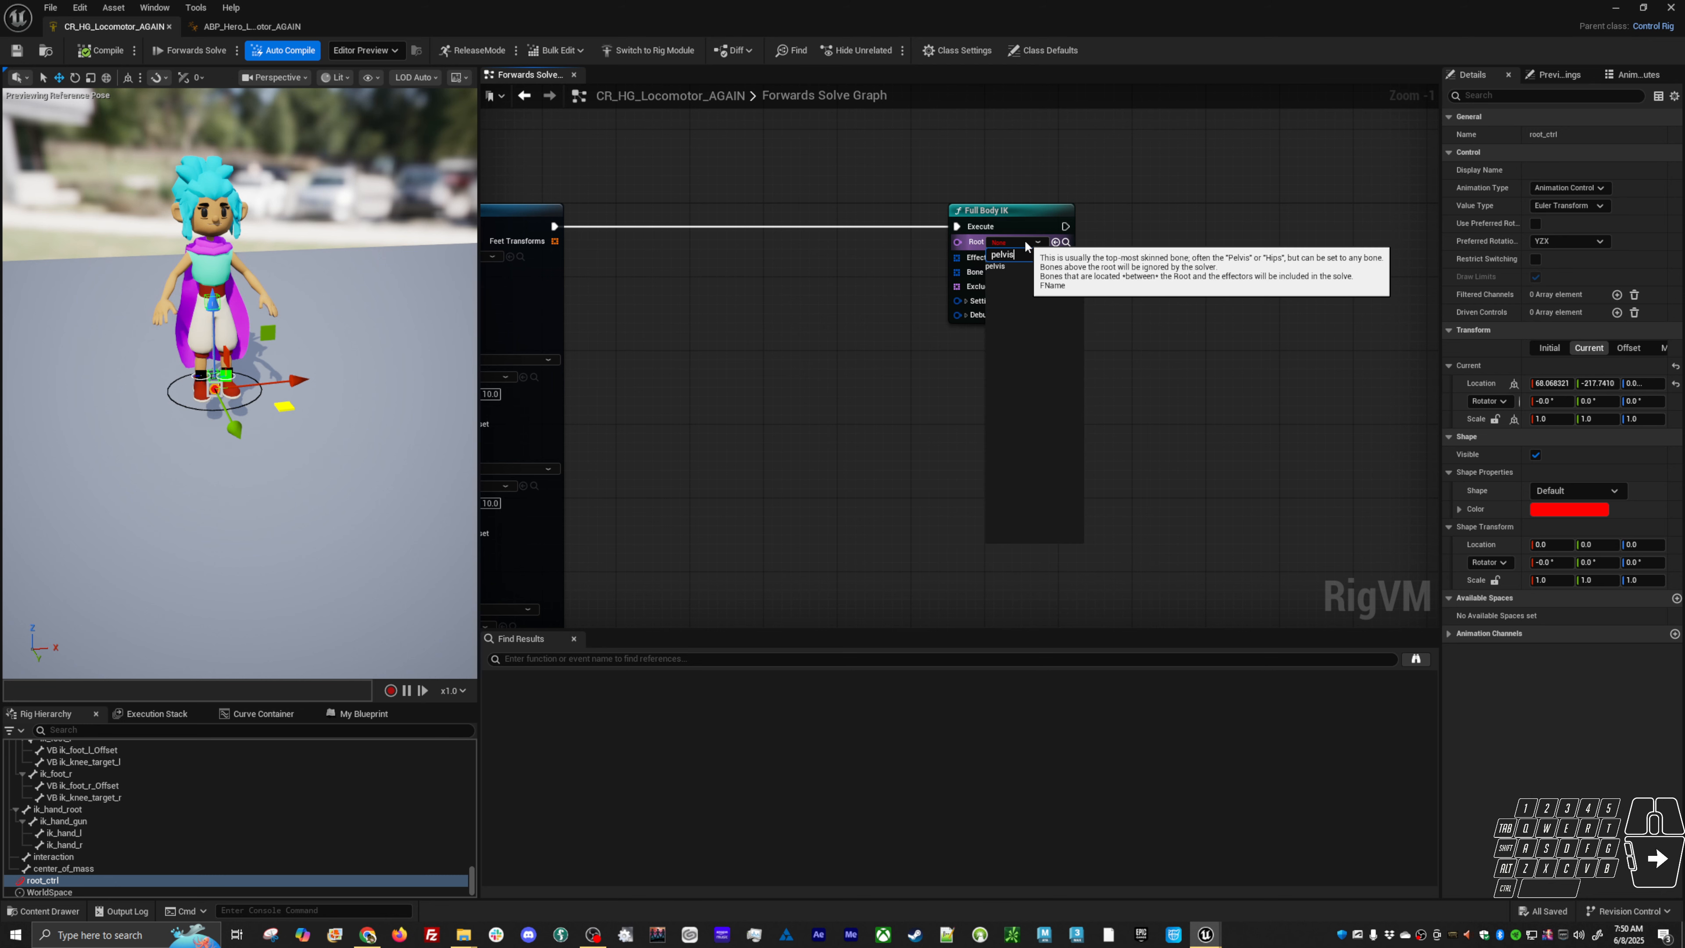
{"action": "left_click", "coordinate": [1034, 267]}
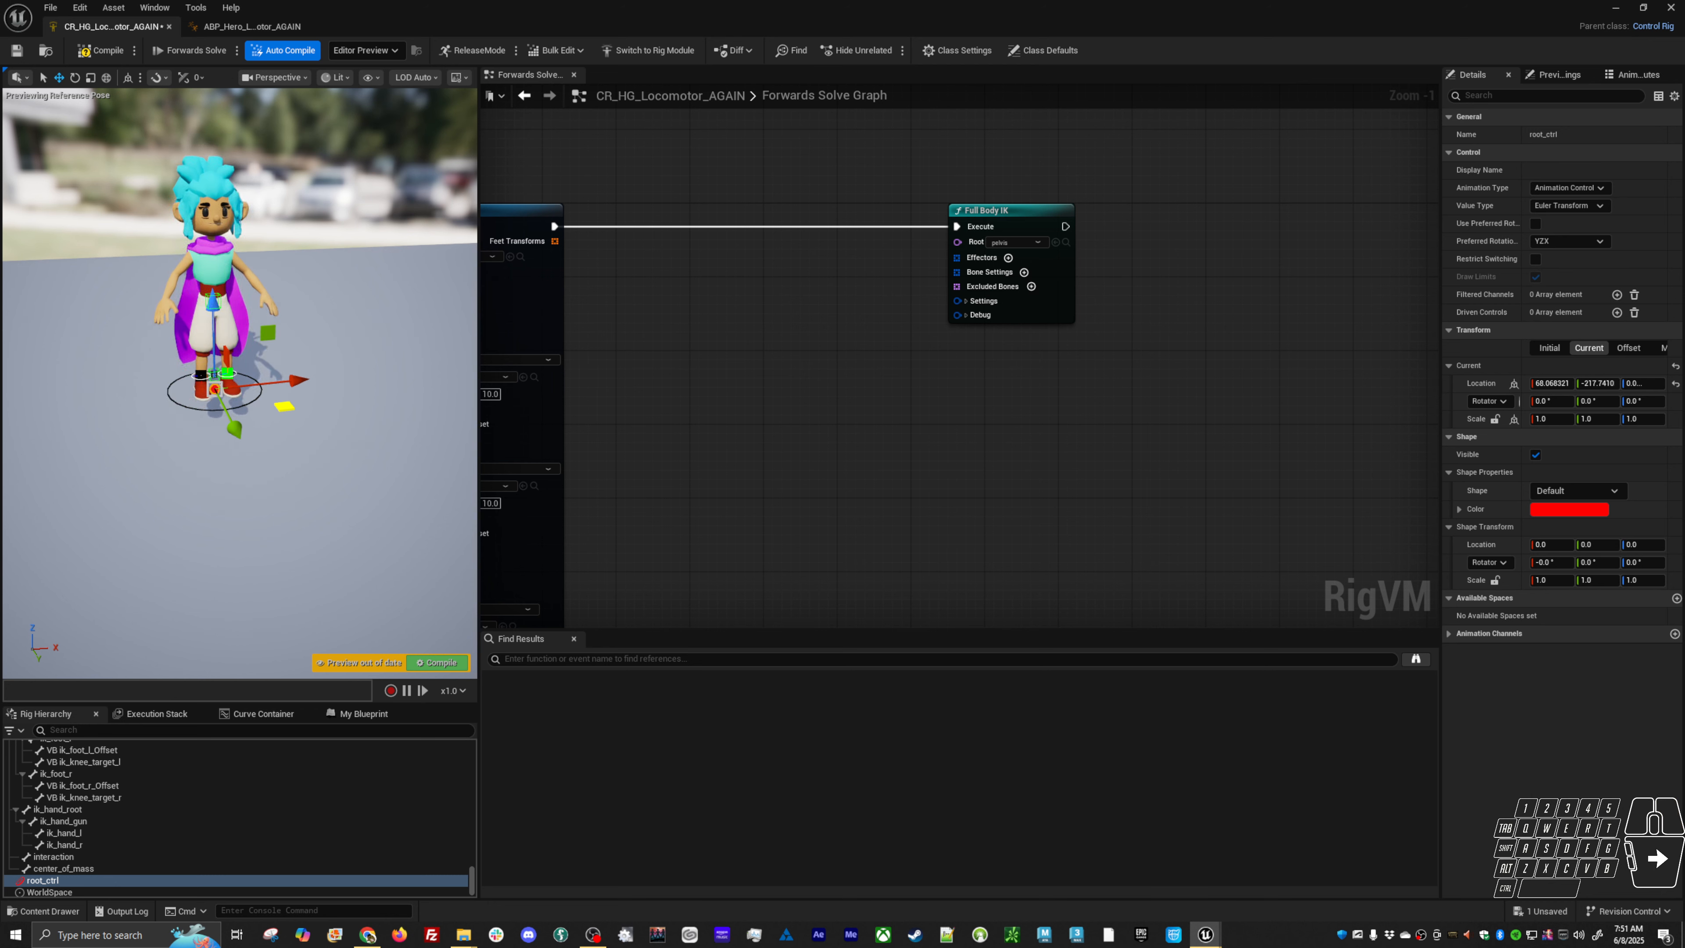
Add a first bone setting to the Full Body IK node and set its bone to calf_l
{"action": "left_click", "coordinate": [1026, 272]}
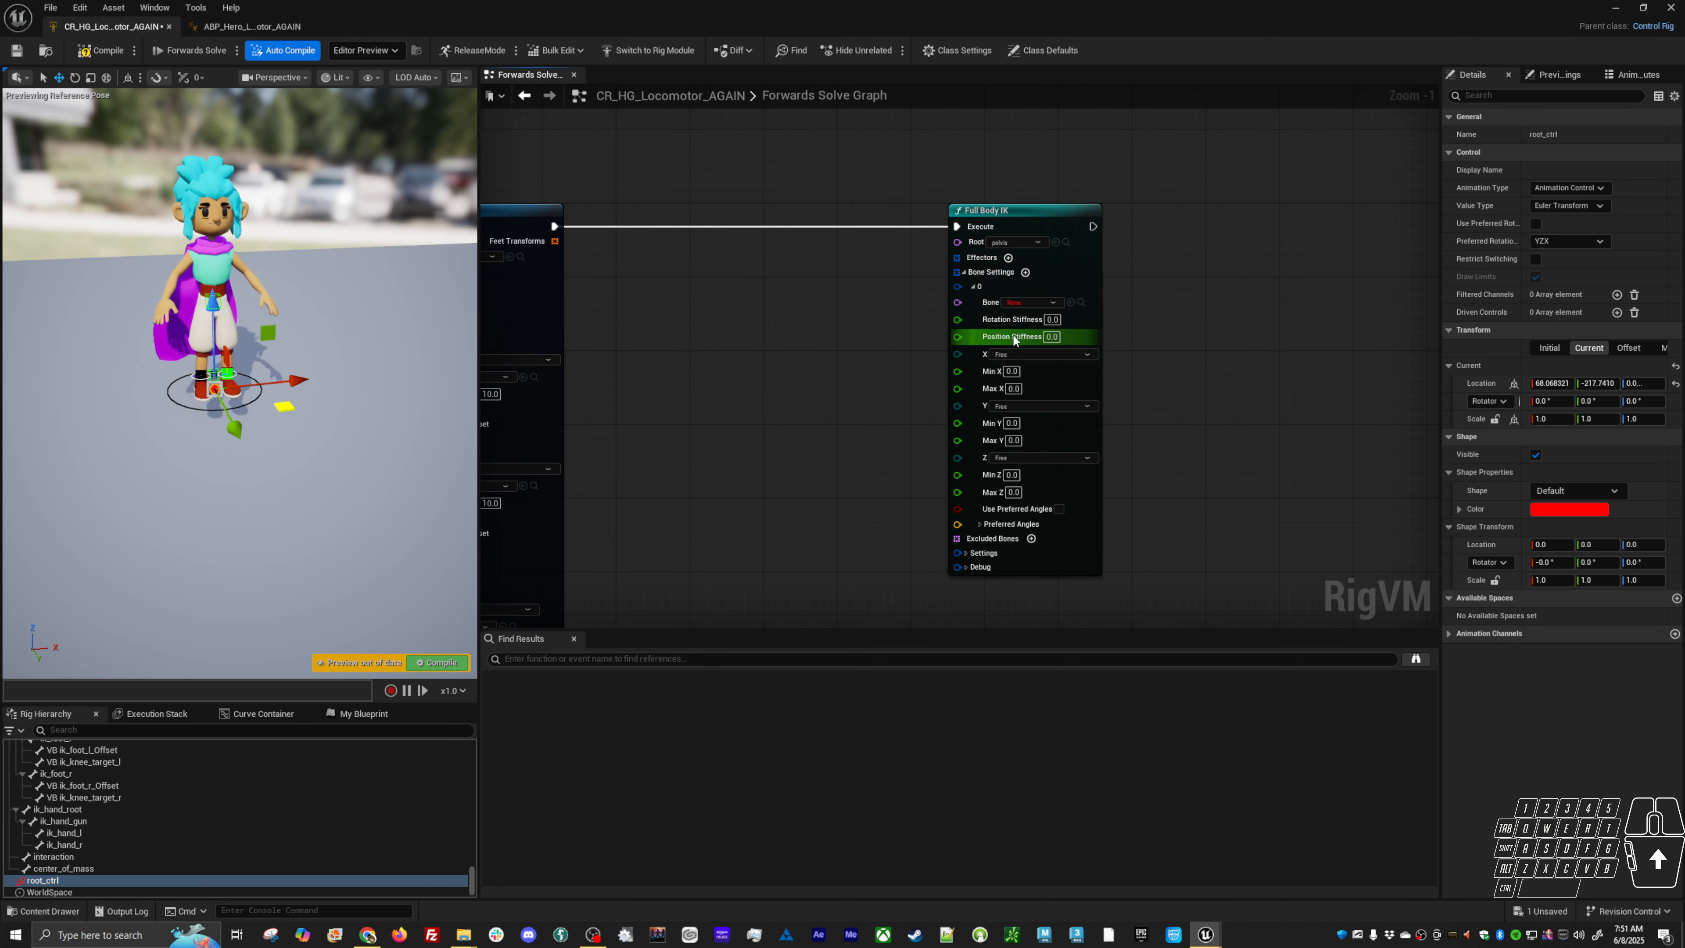
{"action": "left_click", "coordinate": [1022, 303]}
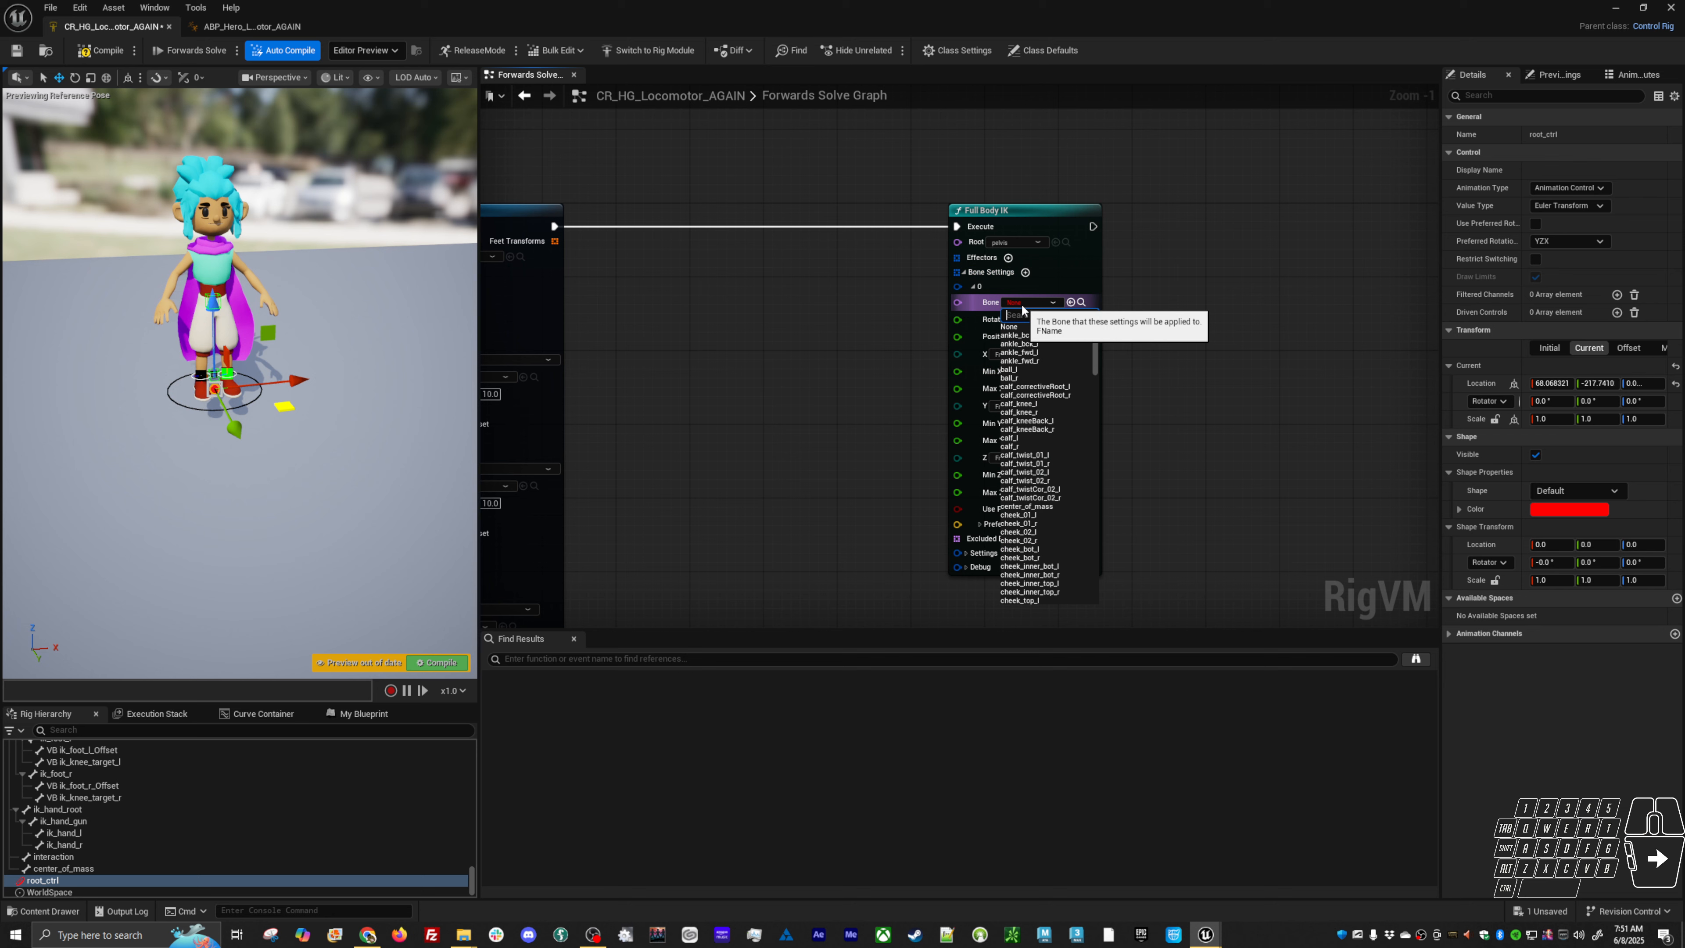
{"action": "type", "text": "bone"}
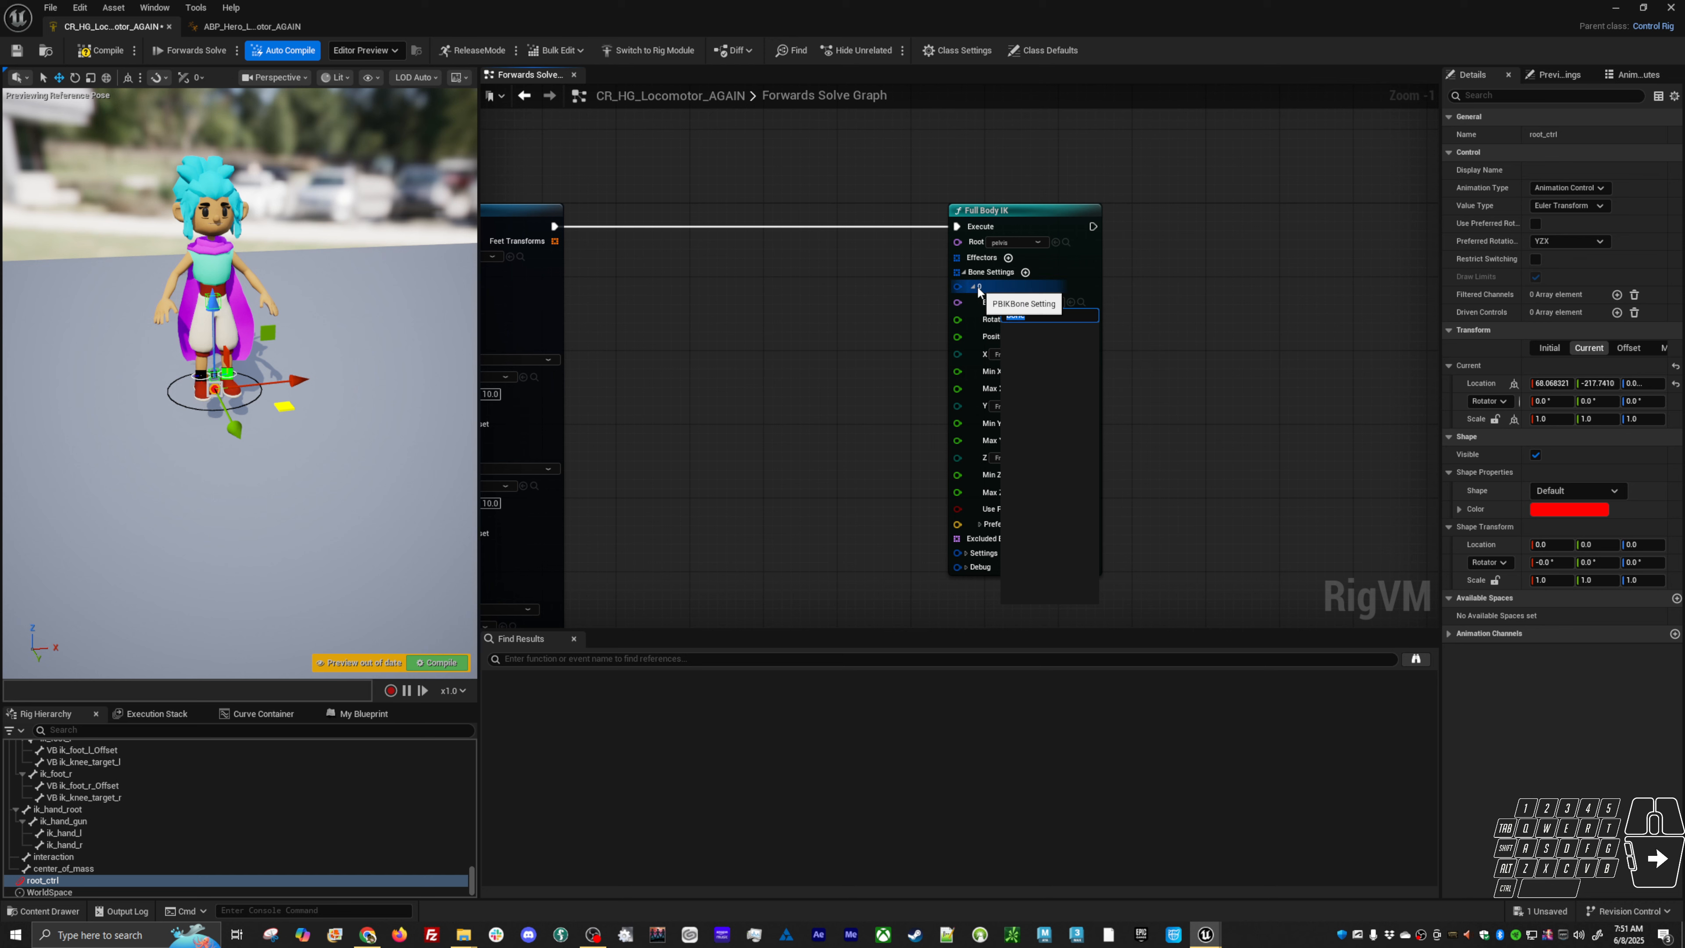
{"action": "type", "text": "foot"}
{"action": "key", "text": "BackSpace"}
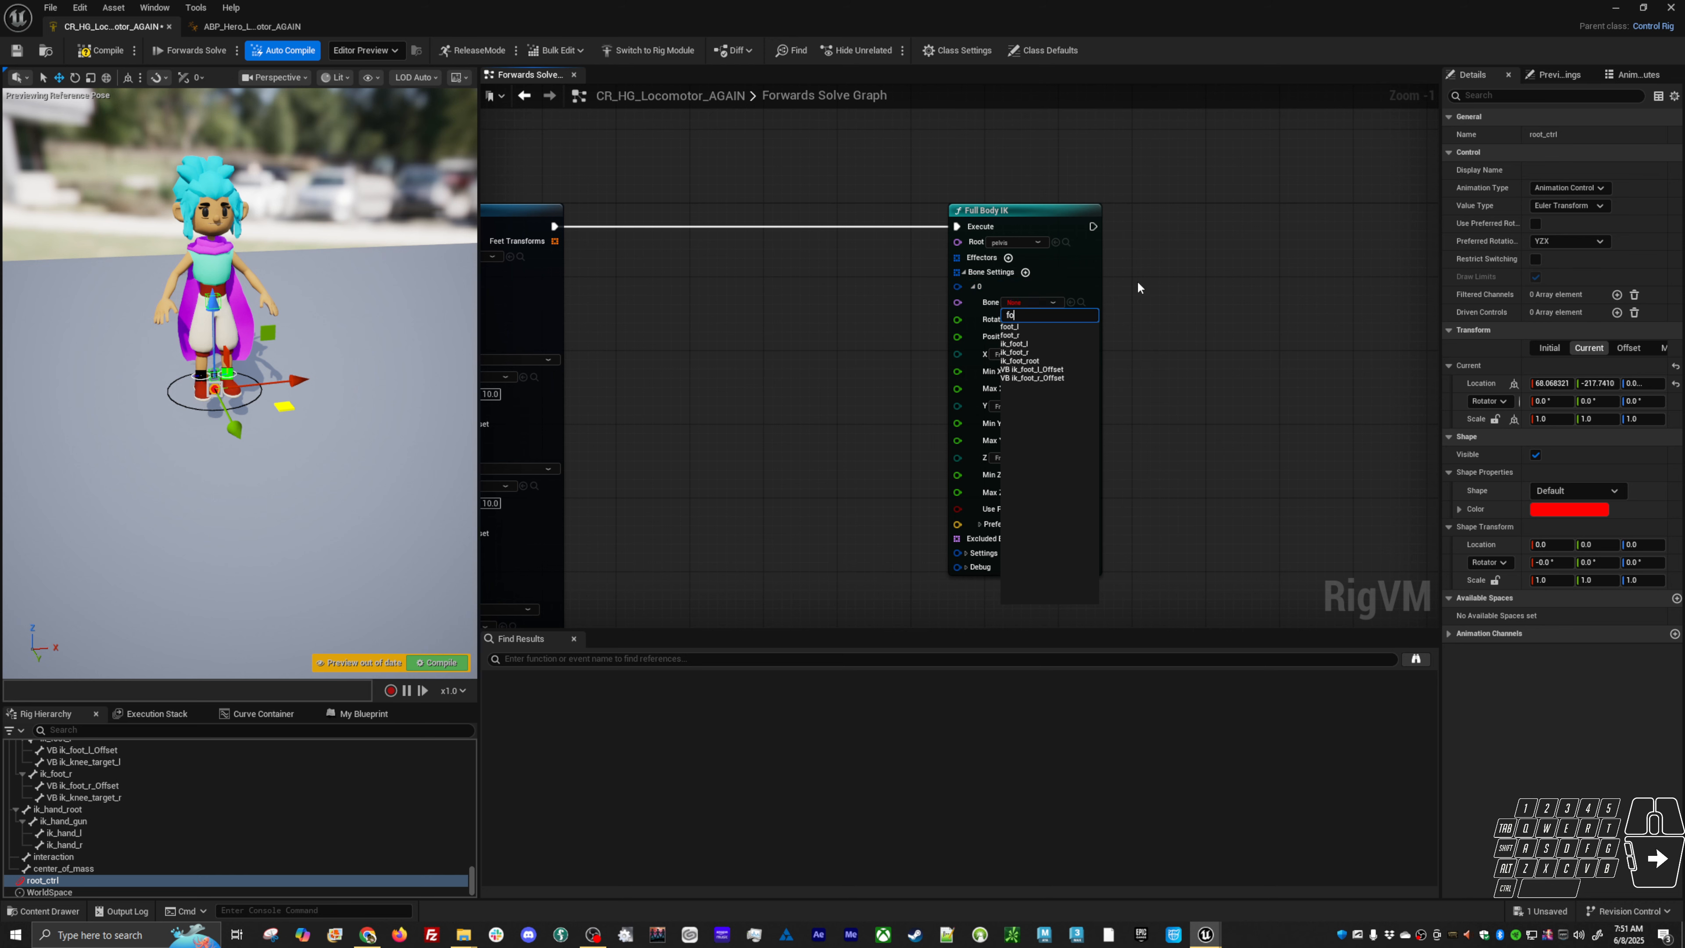
{"action": "type", "text": "ot"}
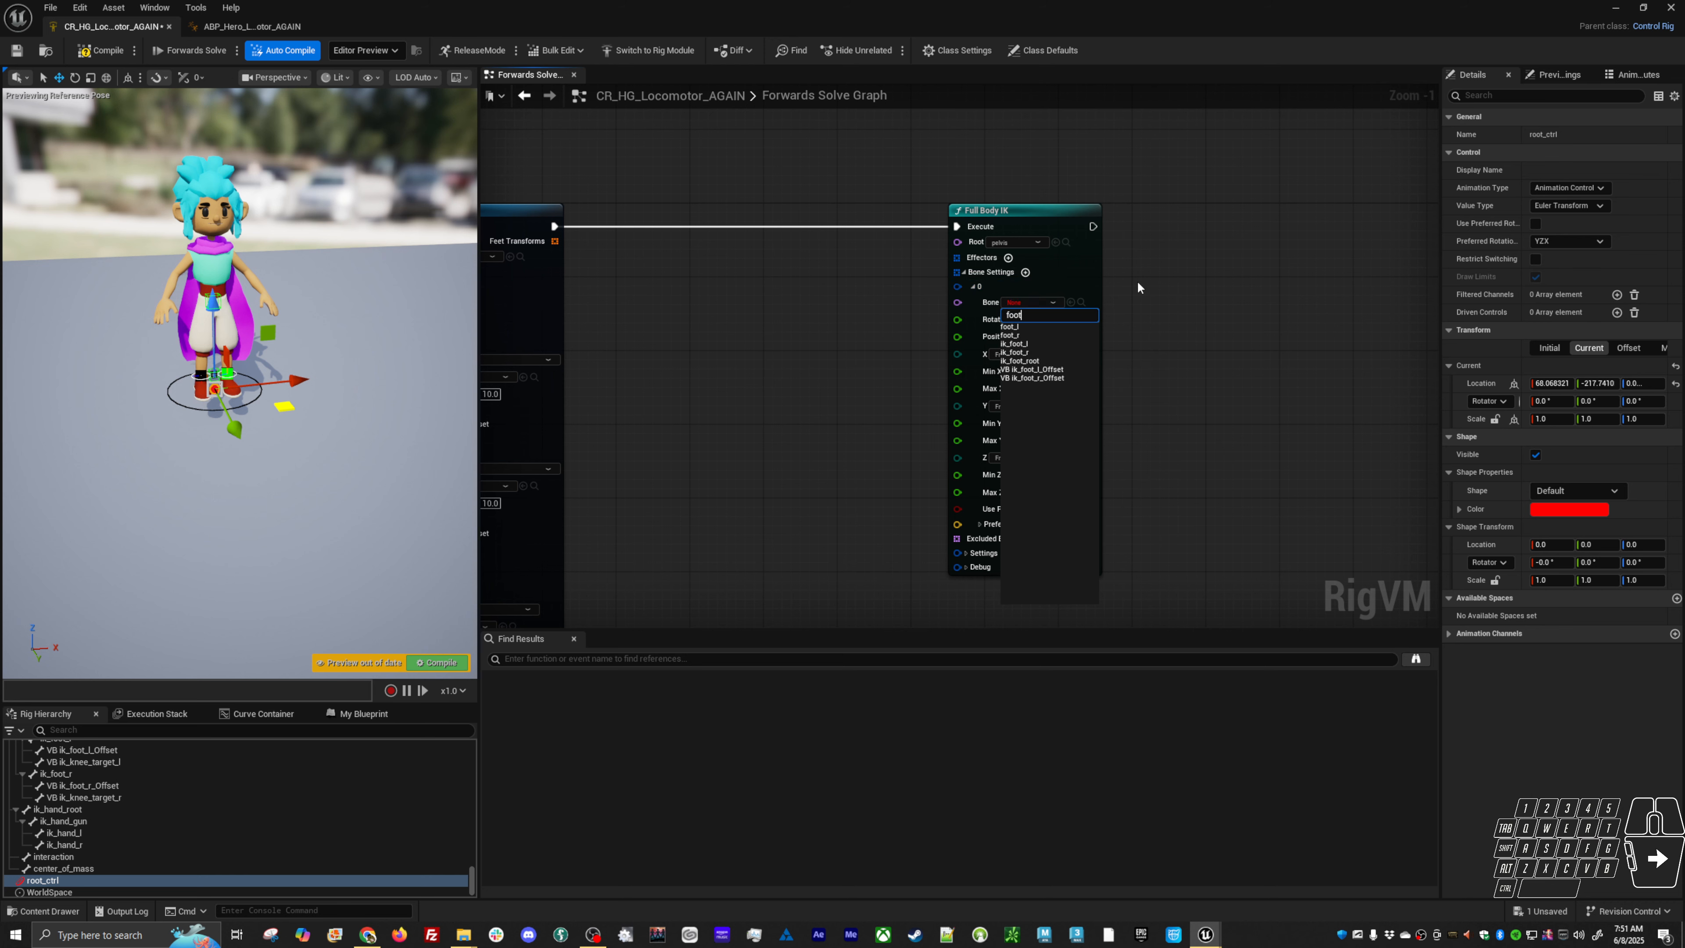
{"action": "left_click", "coordinate": [1049, 326]}
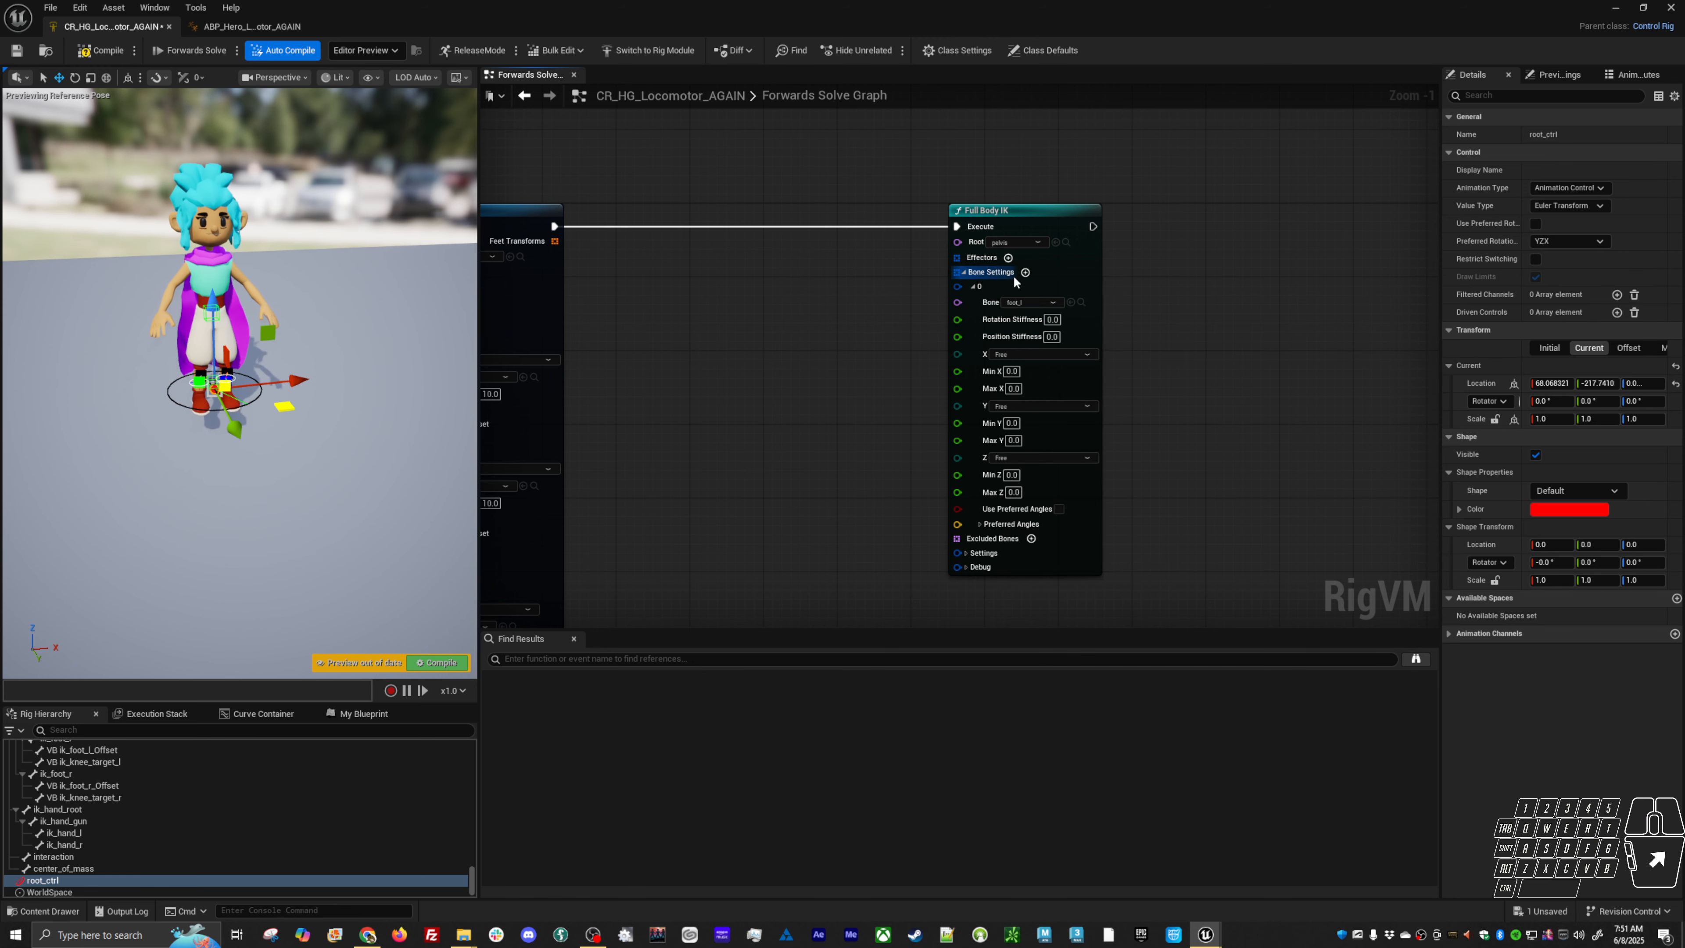
{"action": "left_click", "coordinate": [1025, 302]}
{"action": "type", "text": "calf"}
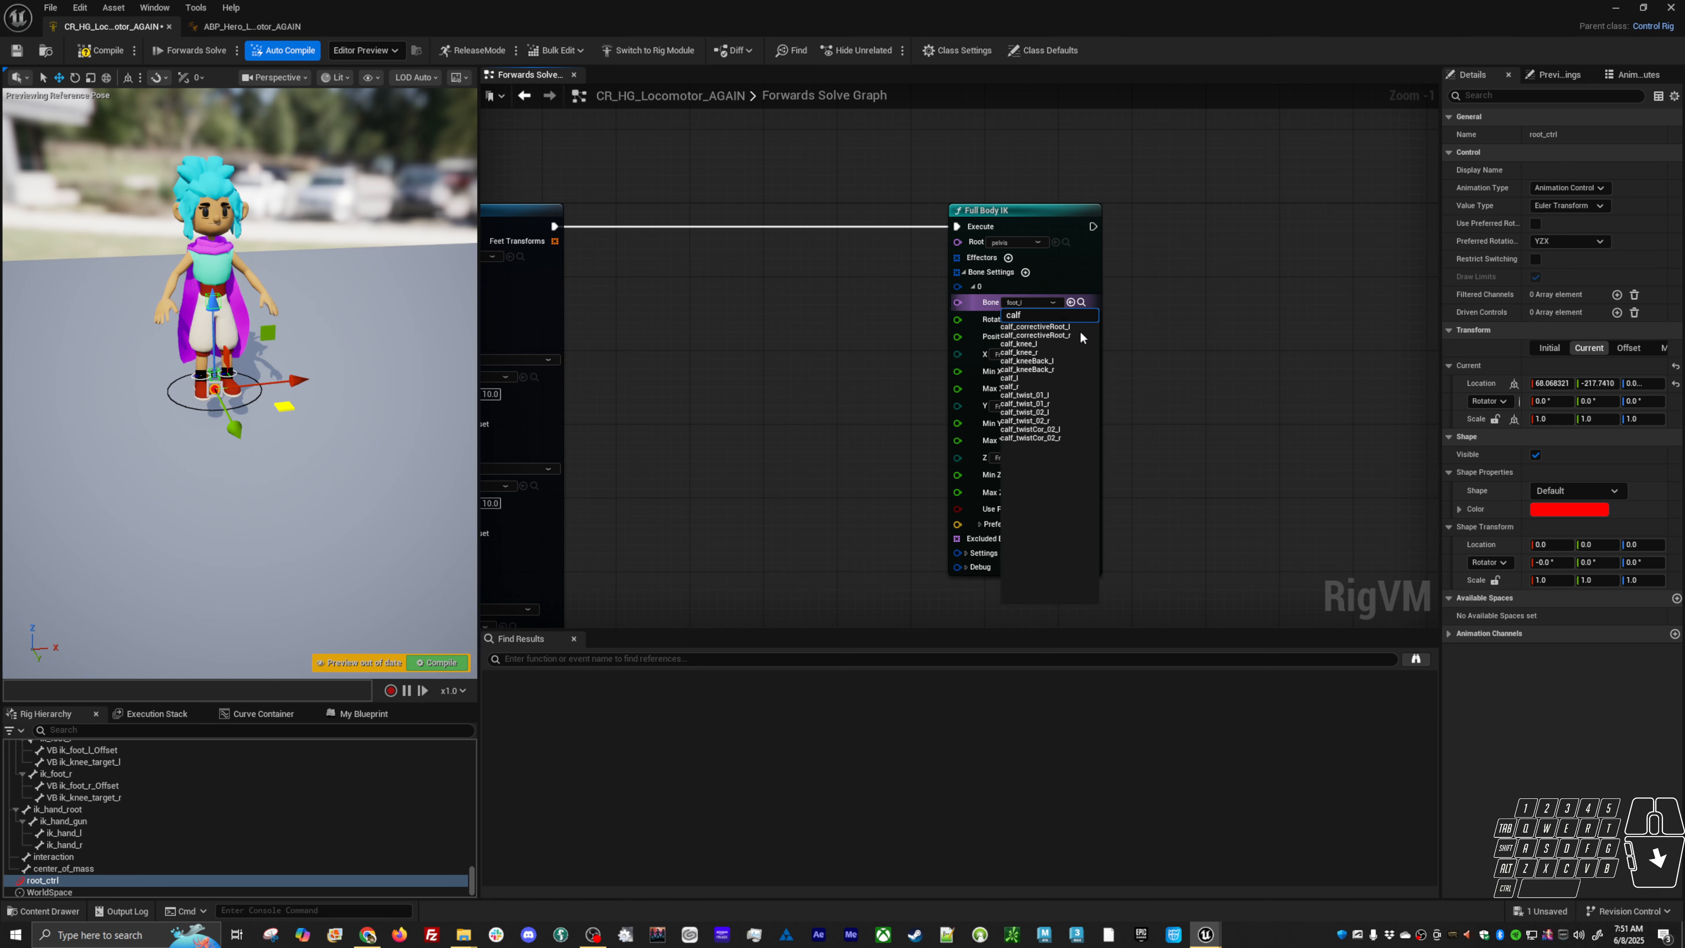
{"action": "left_click", "coordinate": [1038, 377]}
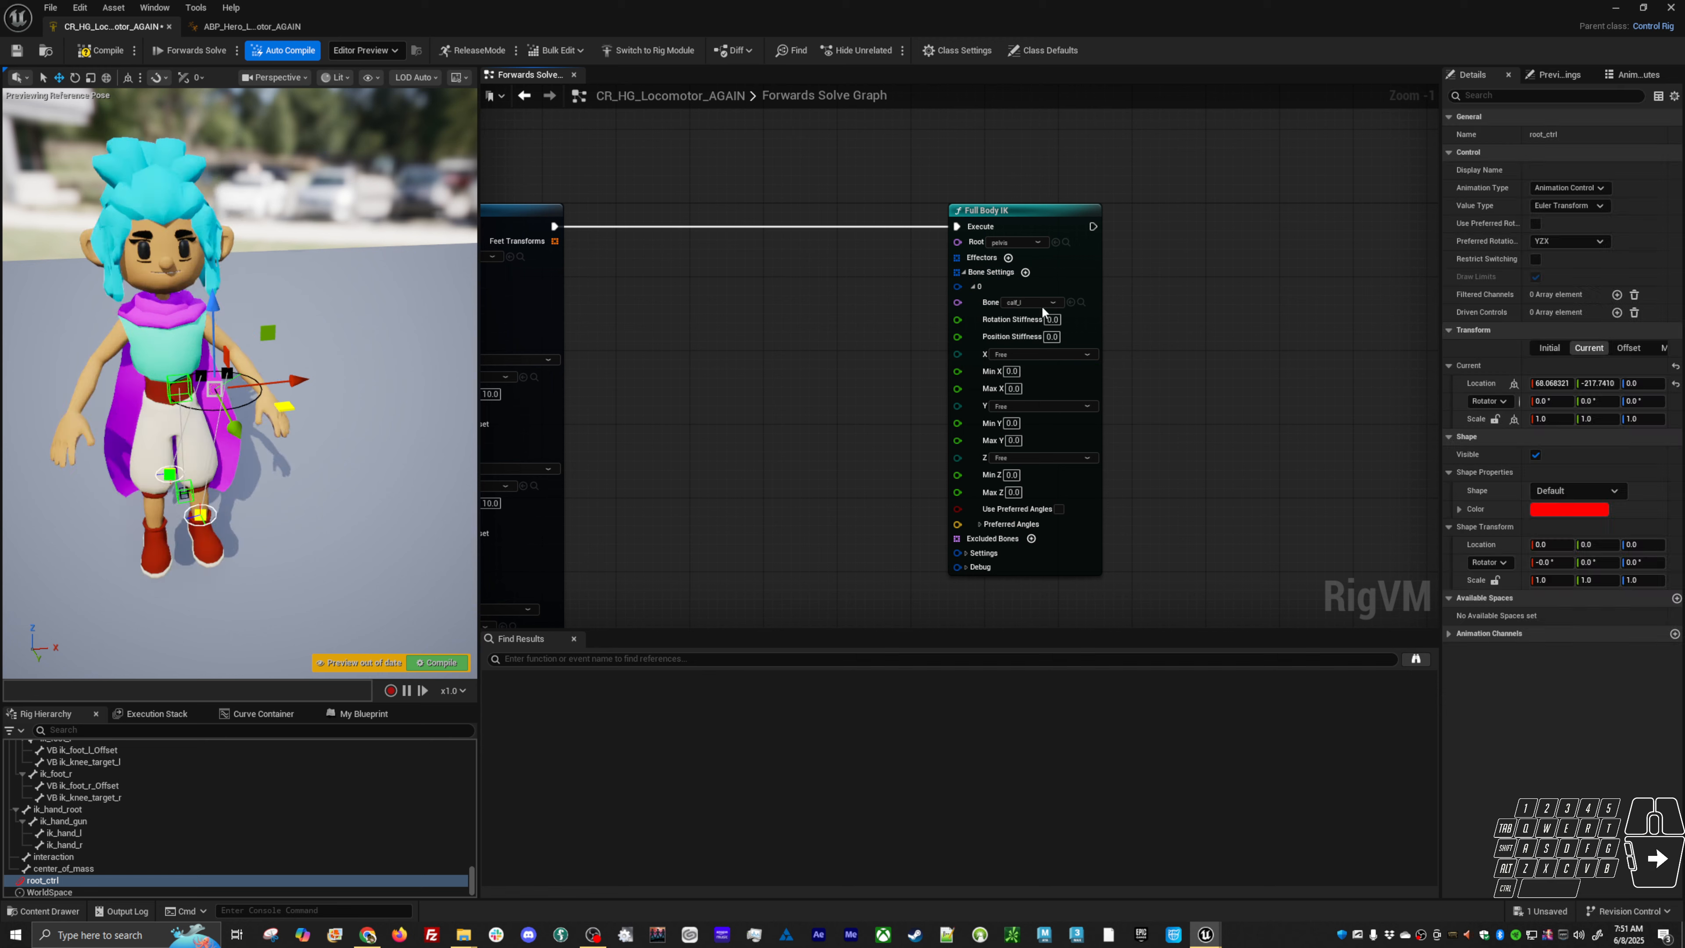
Add a second bone setting to the Full Body IK node and set its bone to calf_r
{"action": "left_click", "coordinate": [1025, 272]}
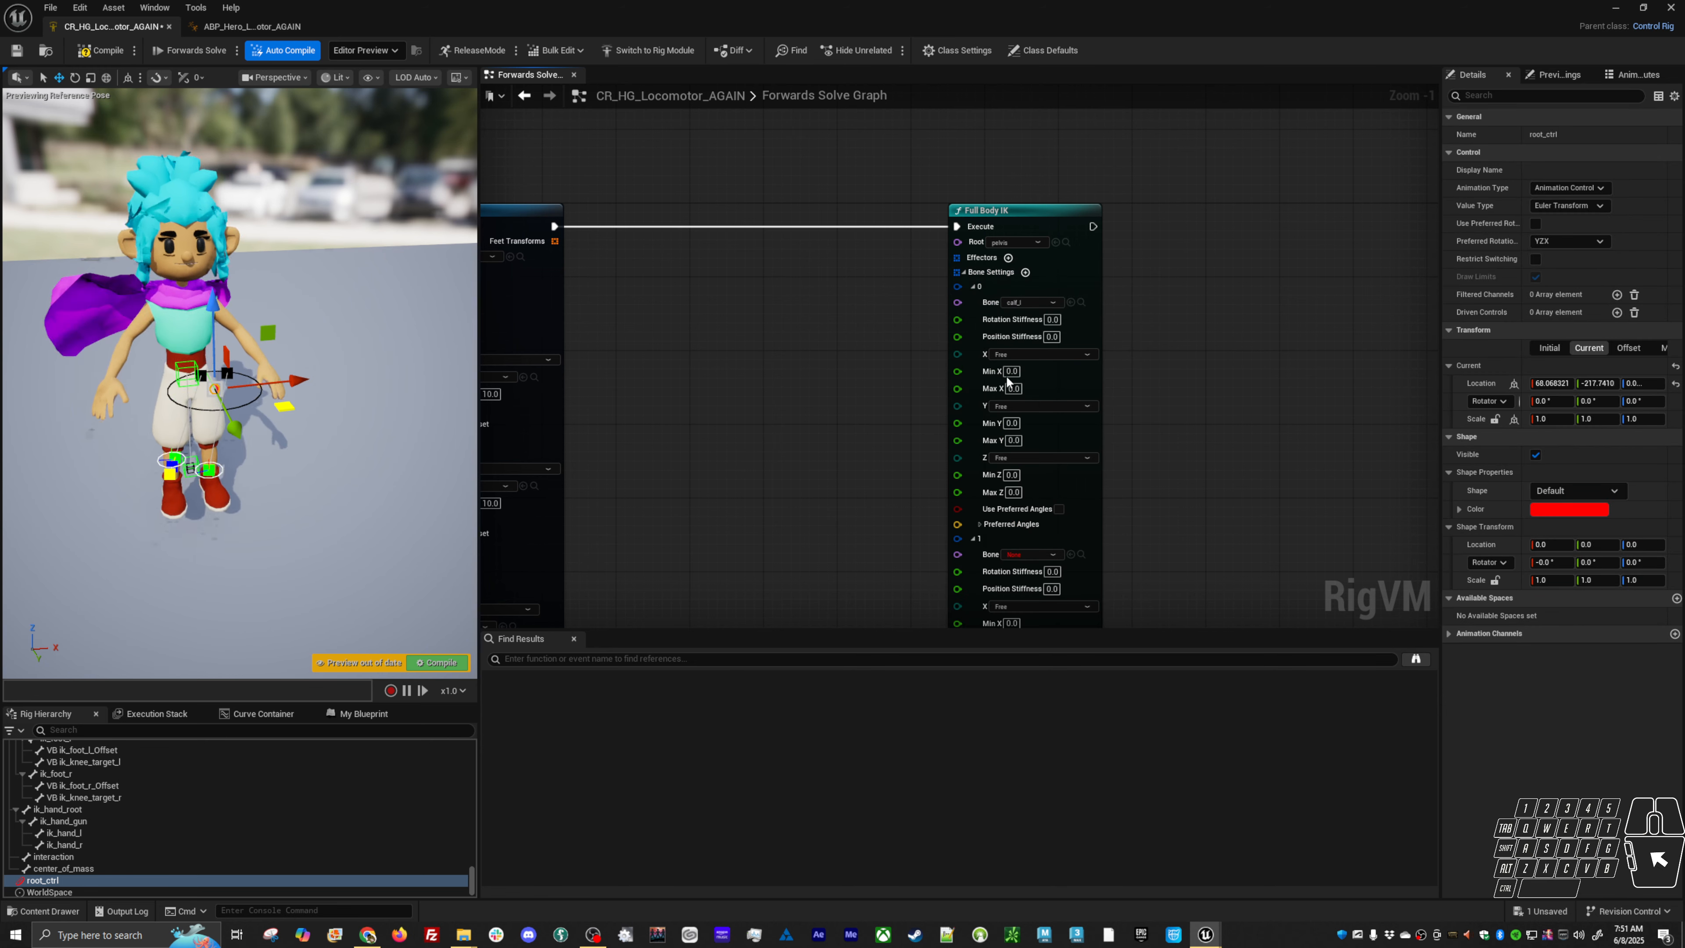
{"action": "left_click", "coordinate": [1015, 552]}
{"action": "type", "text": "calf"}
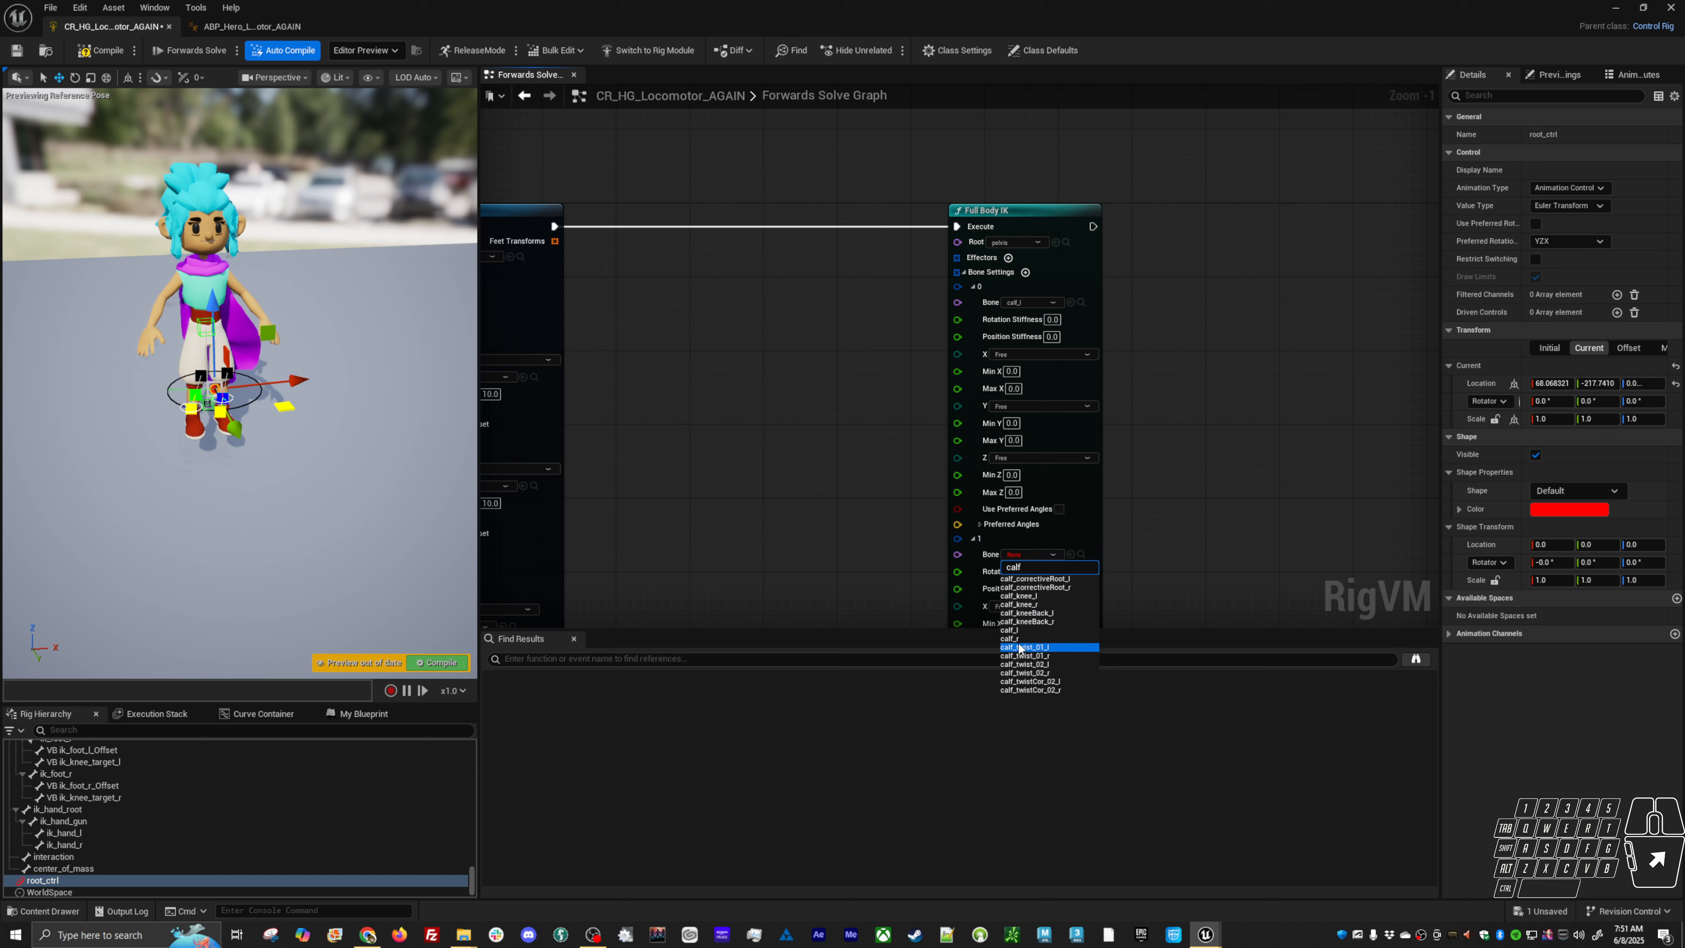
{"action": "left_click", "coordinate": [1024, 647]}
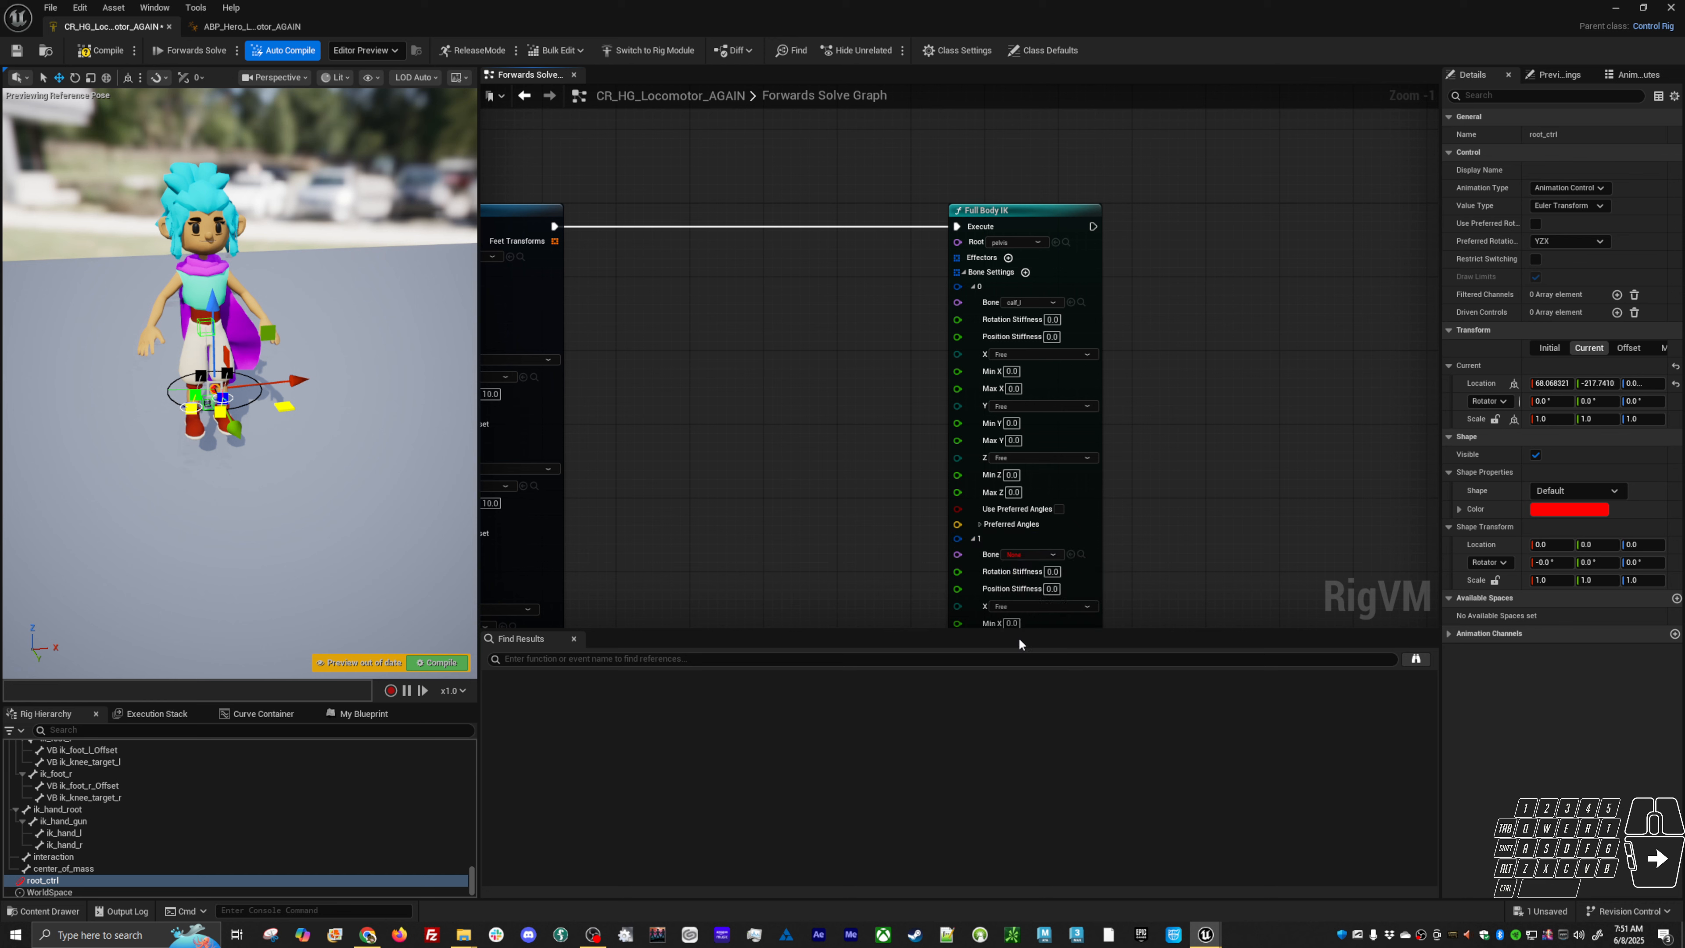
Add a first effector to the Full Body IK node and set its bone to foot_l
{"action": "left_click", "coordinate": [1009, 257]}
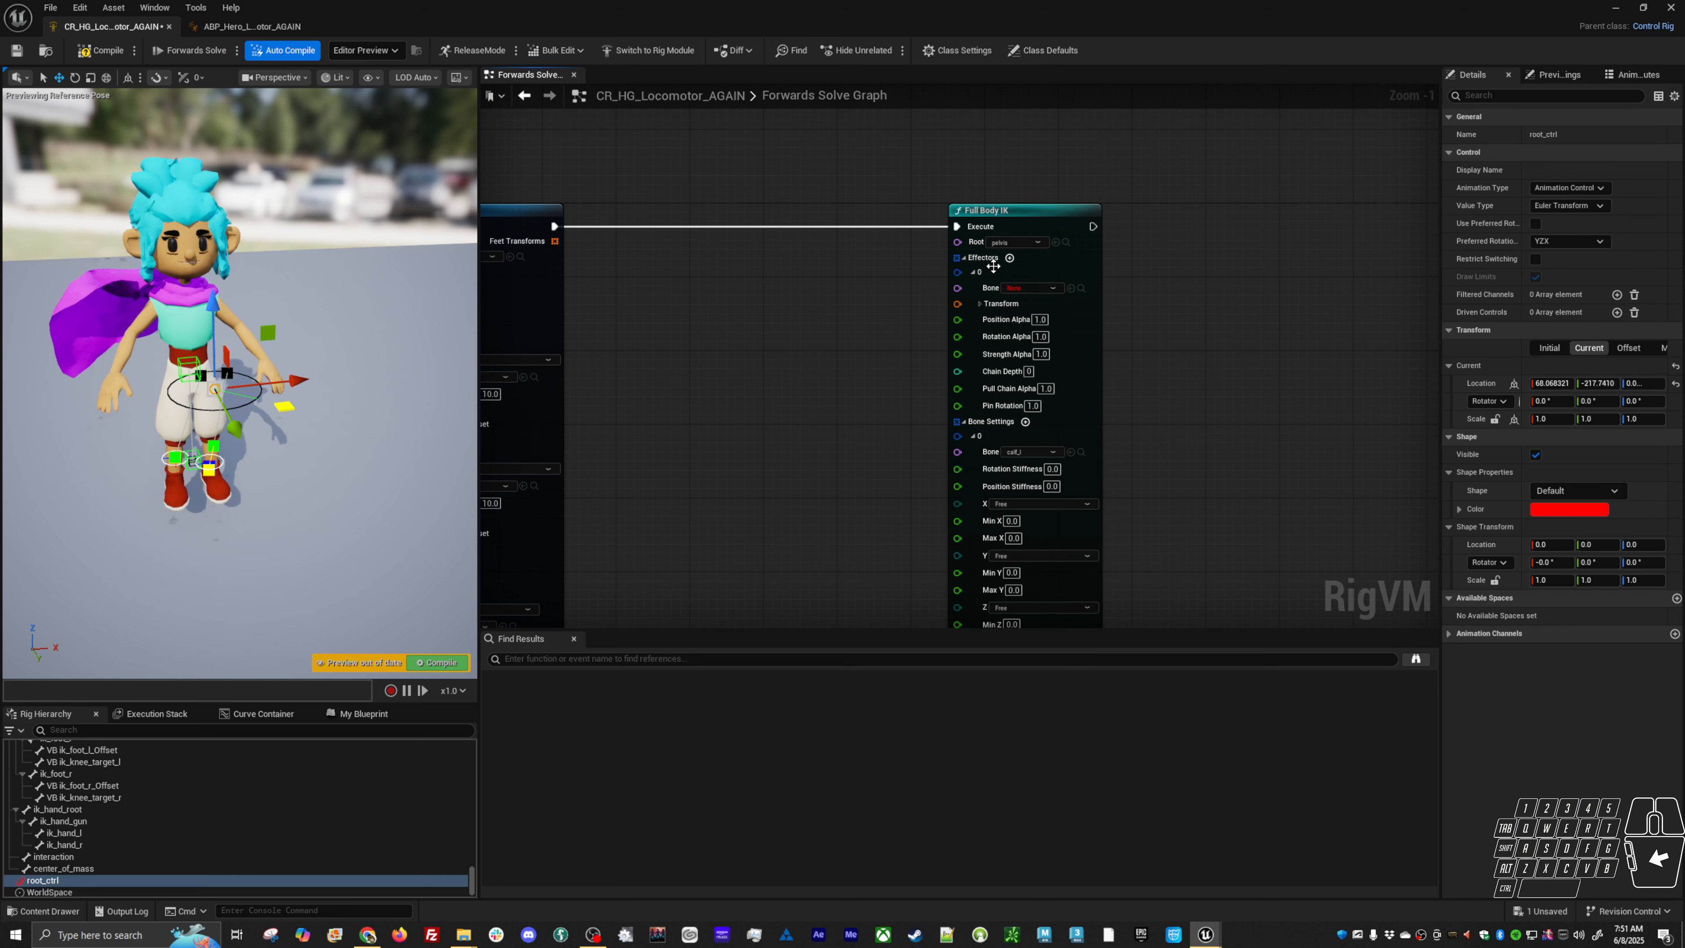
{"action": "left_click", "coordinate": [1027, 287]}
{"action": "type", "text": "foo"}
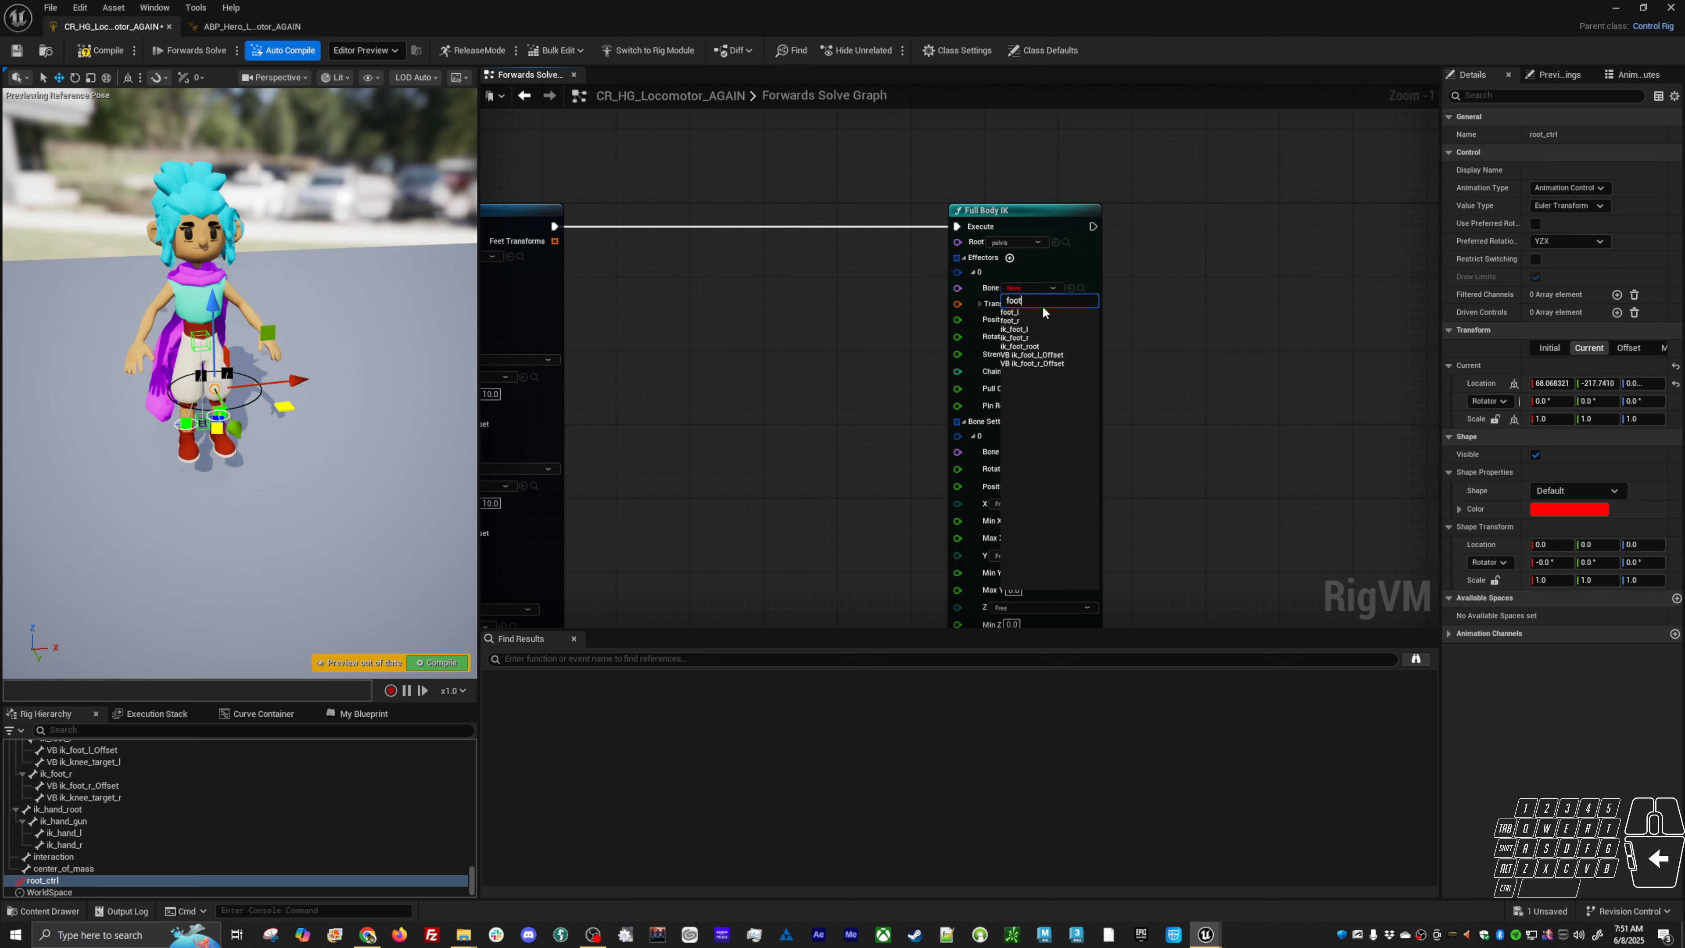
{"action": "type", "text": "t"}
{"action": "left_click", "coordinate": [1034, 311]}
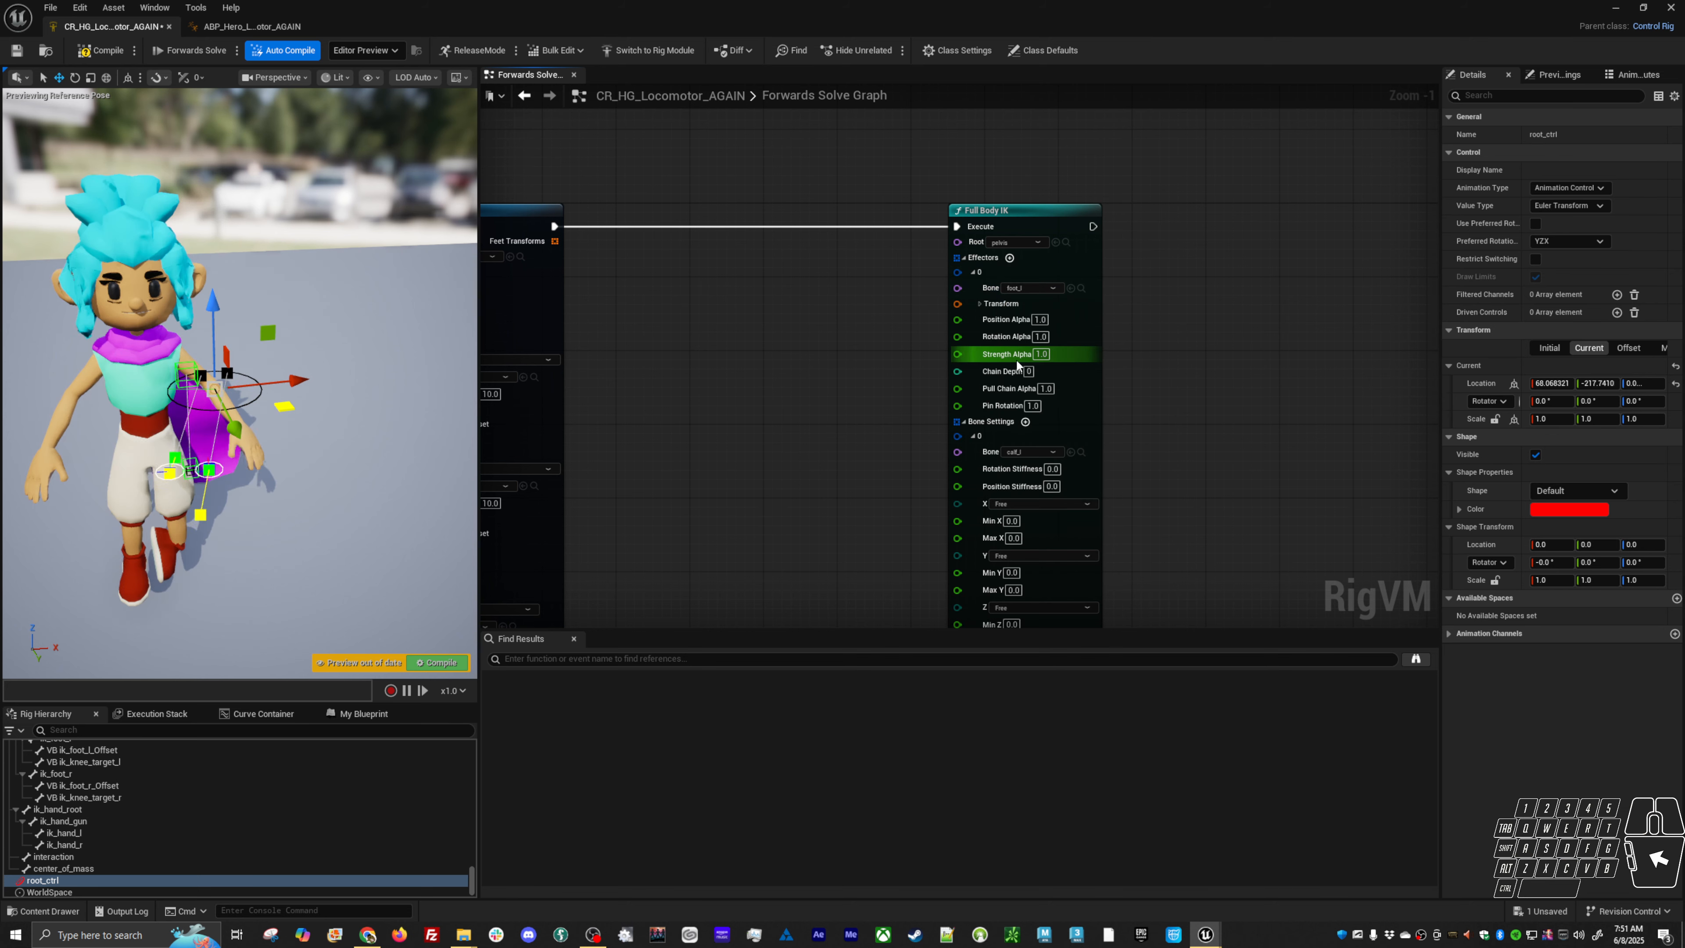
Add a second effector to the Full Body IK node and set its bone to foot_r
{"action": "left_click", "coordinate": [1009, 258]}
{"action": "left_click", "coordinate": [1027, 436]}
{"action": "type", "text": "foo"}
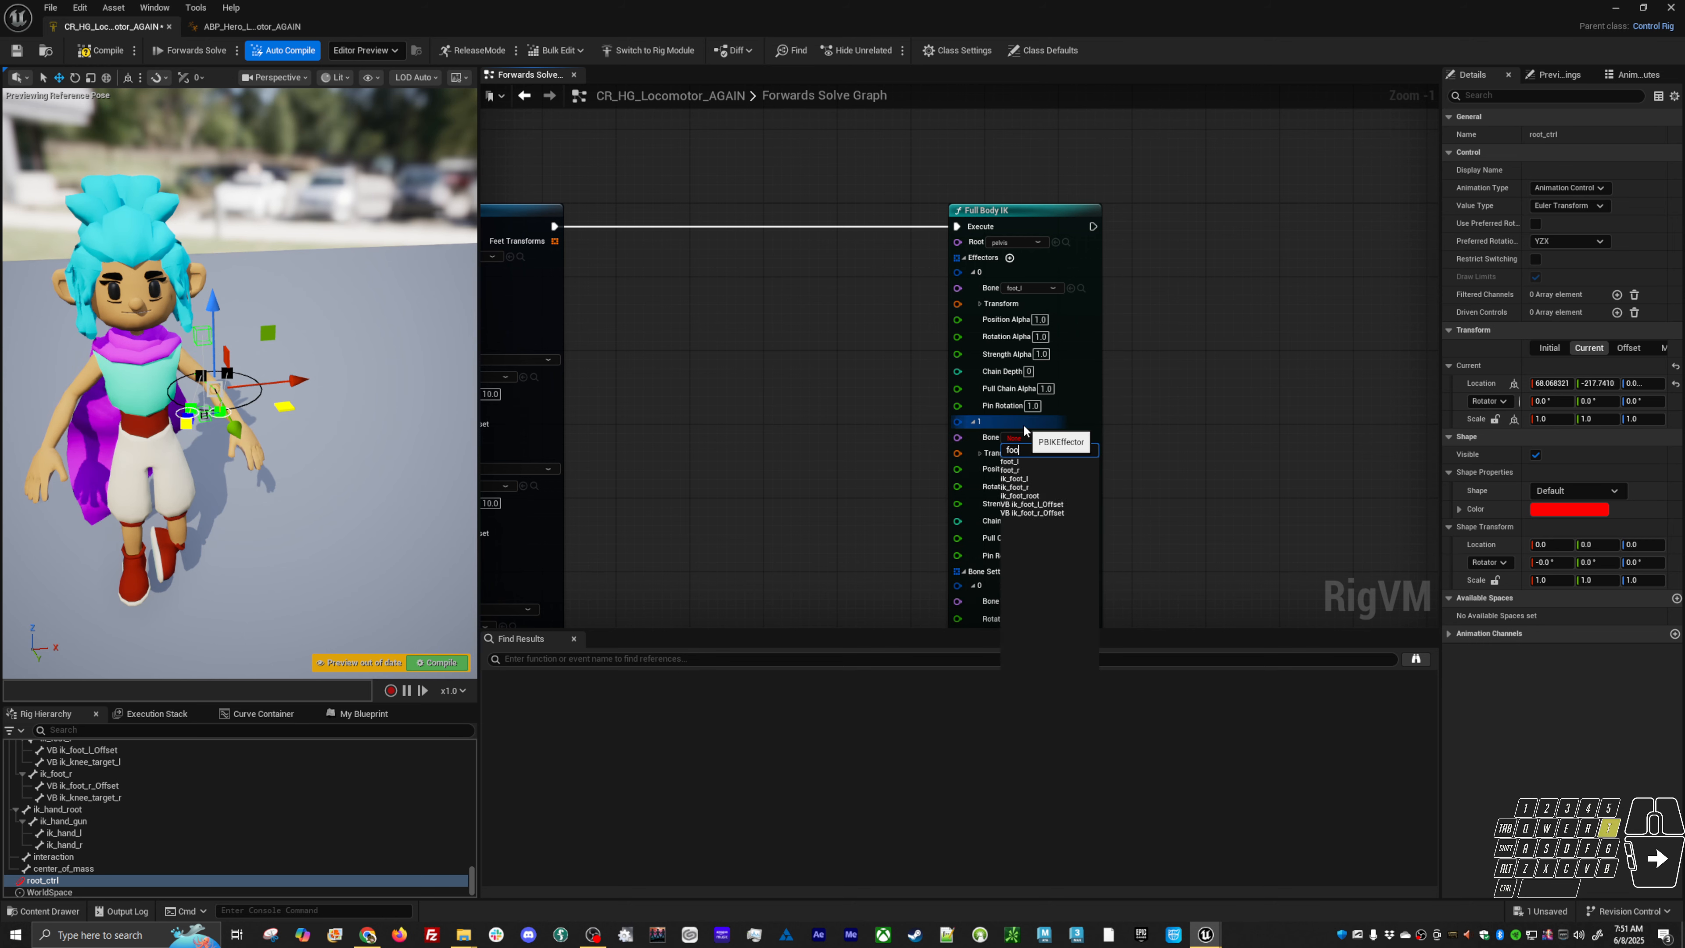
{"action": "type", "text": "t"}
{"action": "left_click", "coordinate": [1010, 470]}
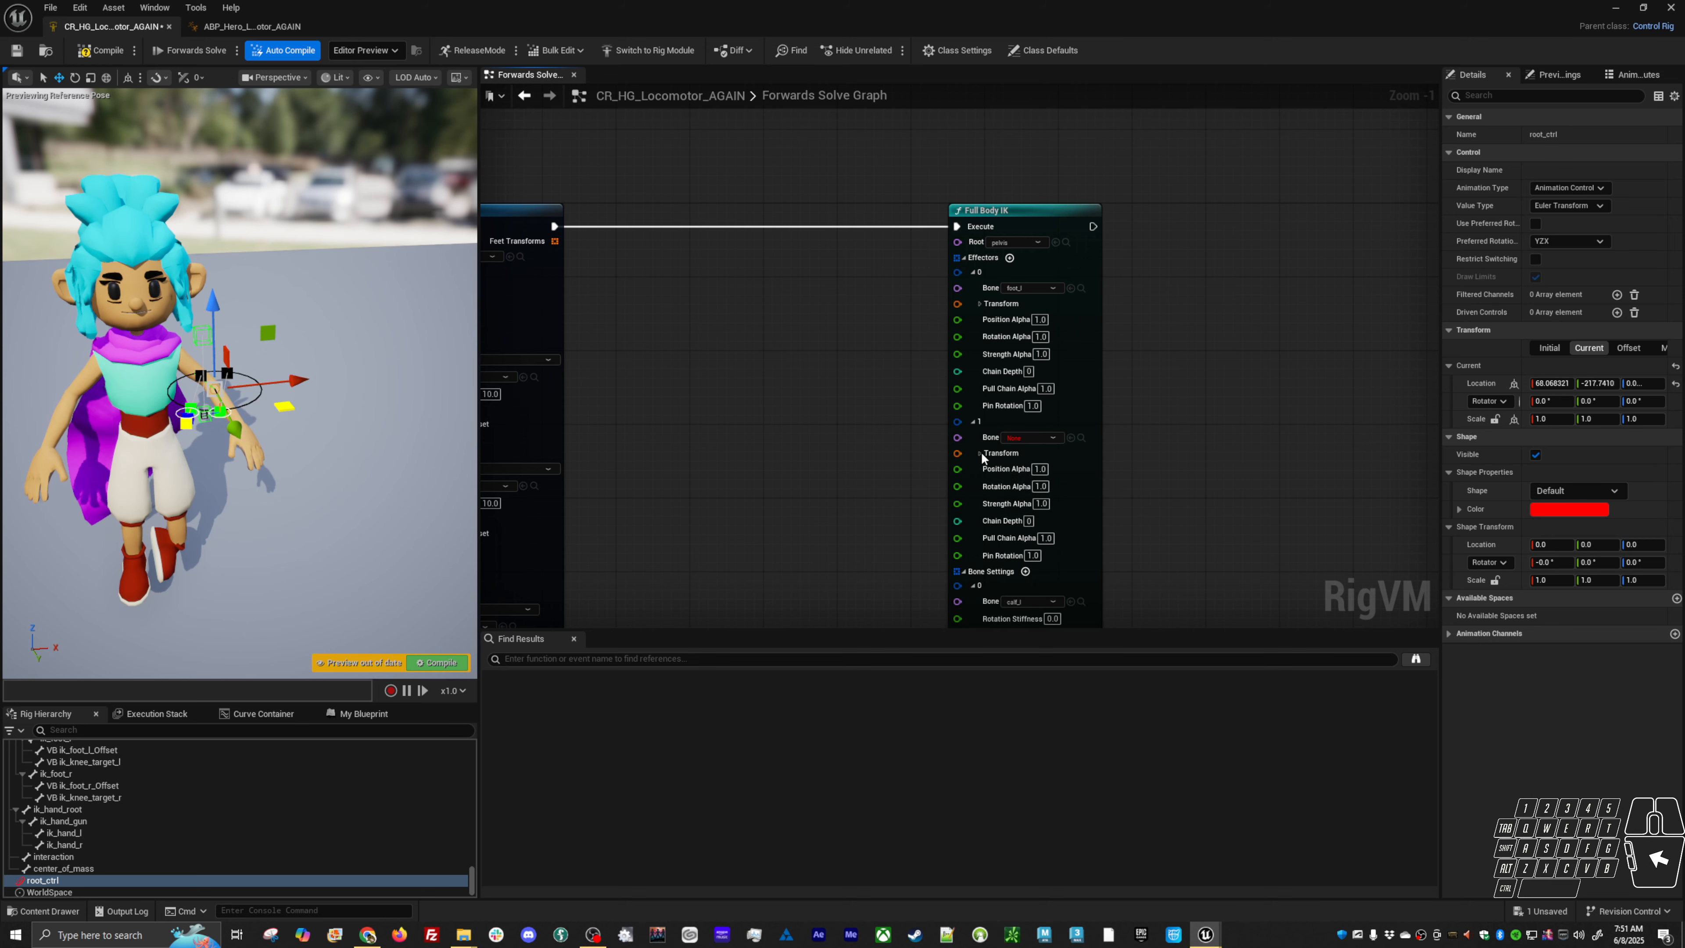
Create an array At node with index 0 from the Locomotor node's Feet Transforms output and place it between the two nodes
{"action": "left_click_drag", "start_coordinate": [555, 243], "coordinate": [677, 287]}
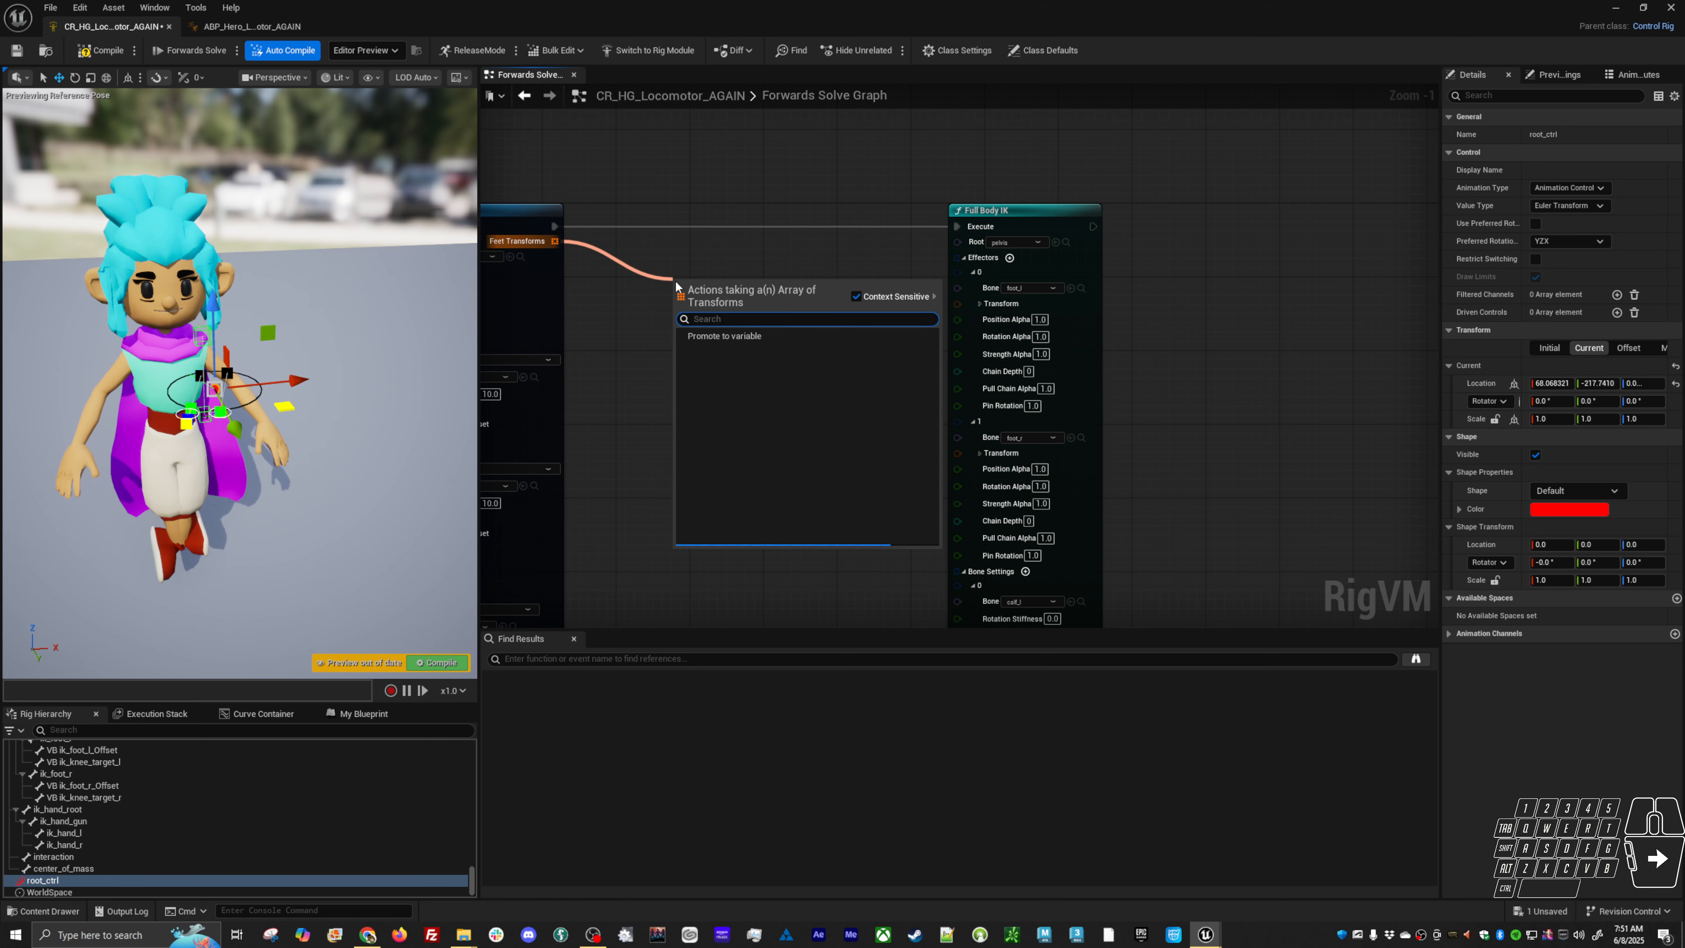
{"action": "type", "text": "at"}
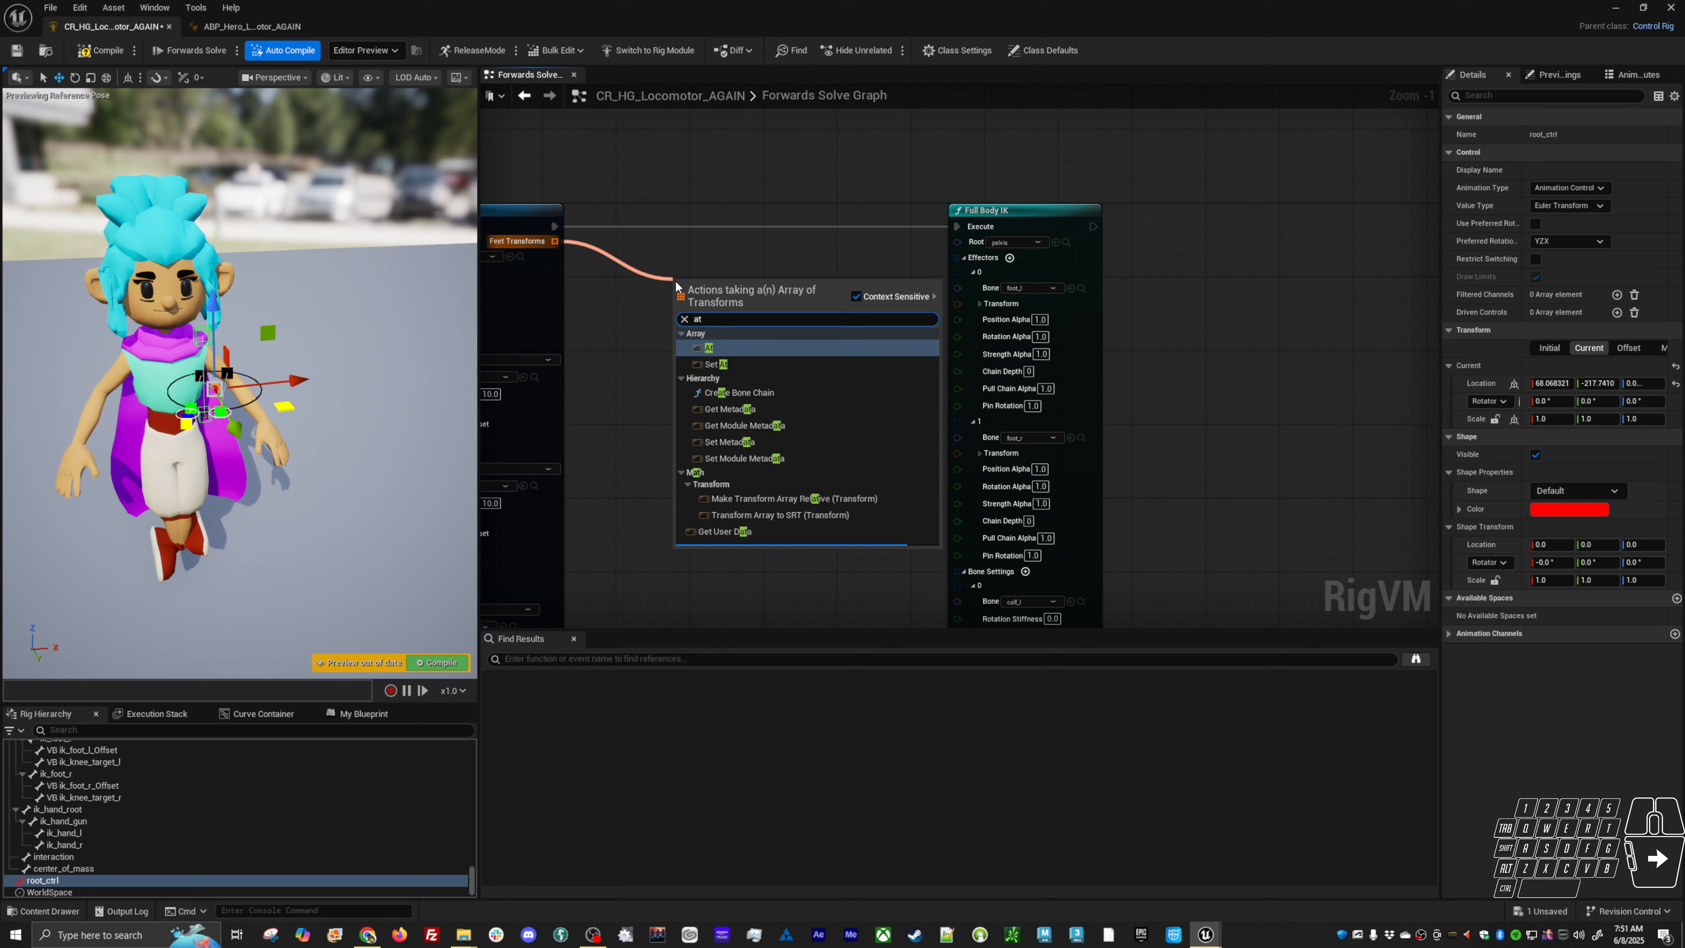
{"action": "key", "text": "Return"}
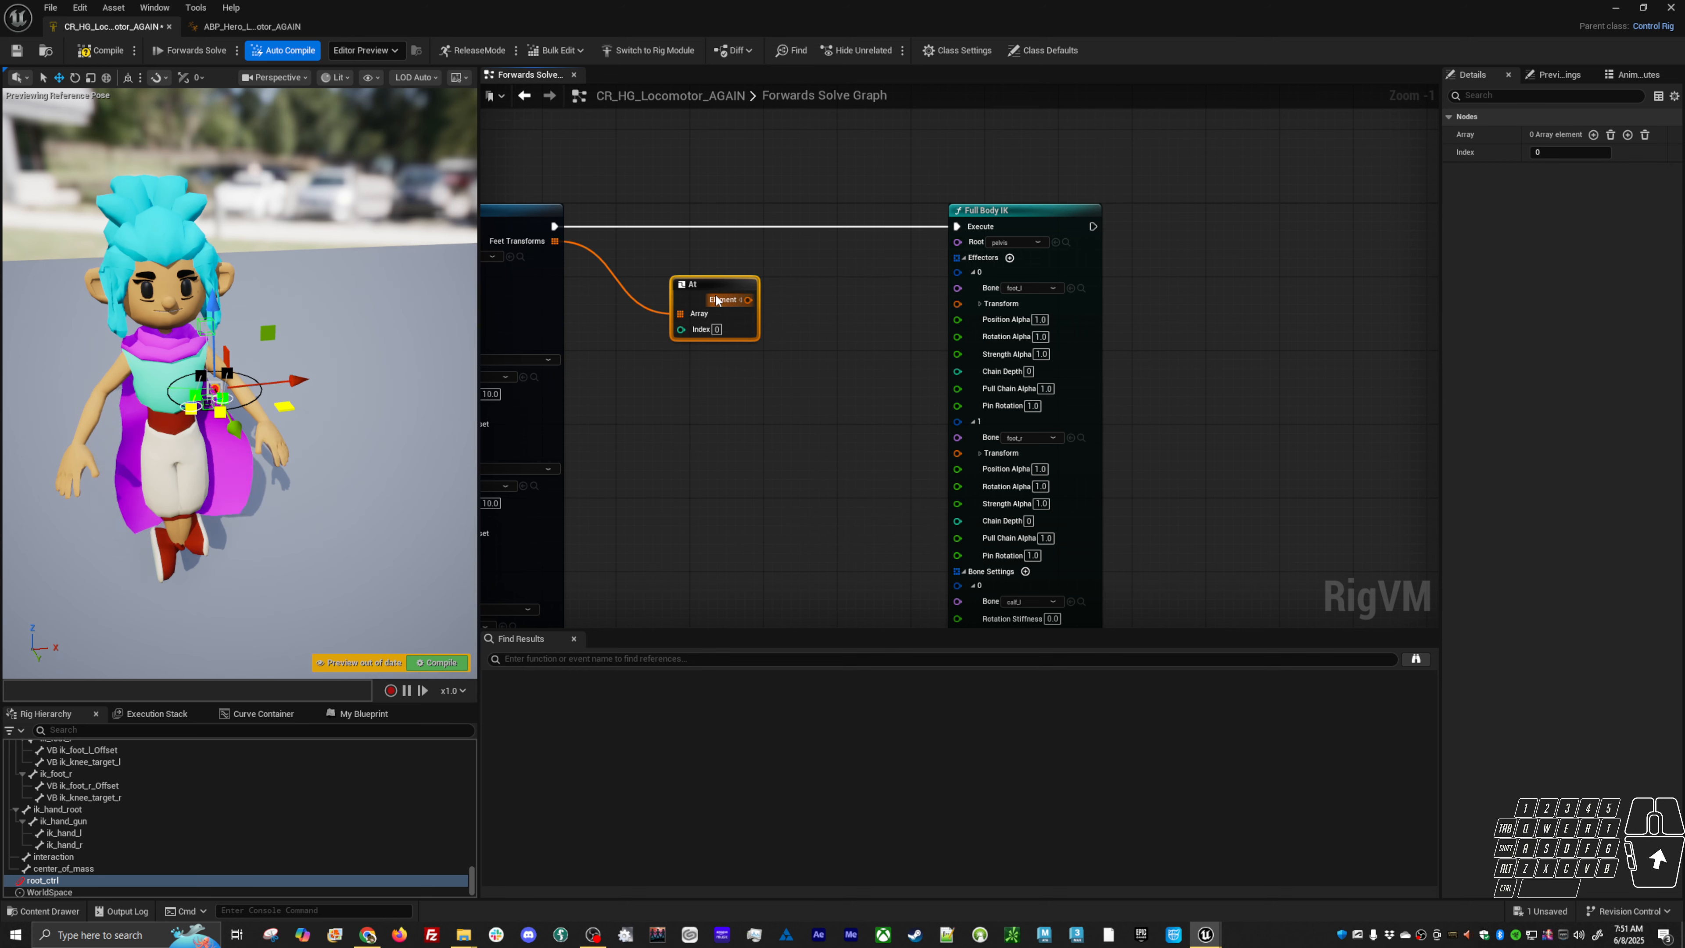
{"action": "right_click_drag", "start_coordinate": [659, 420], "coordinate": [888, 398]}
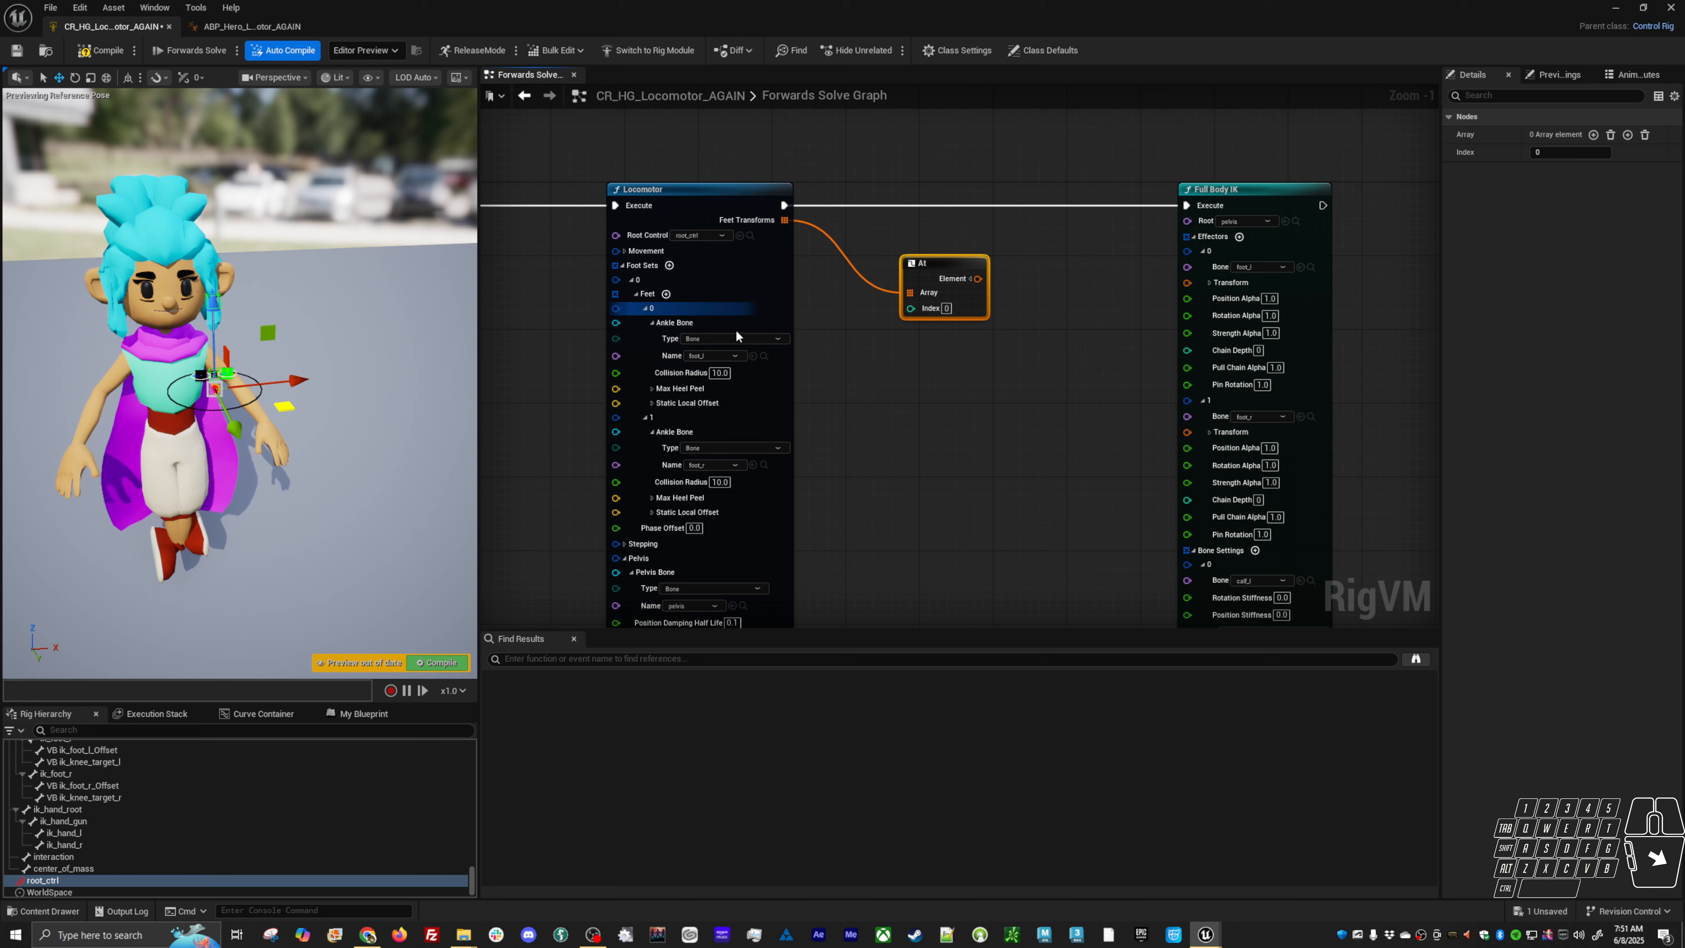
{"action": "left_click_drag", "start_coordinate": [948, 266], "coordinate": [957, 257]}
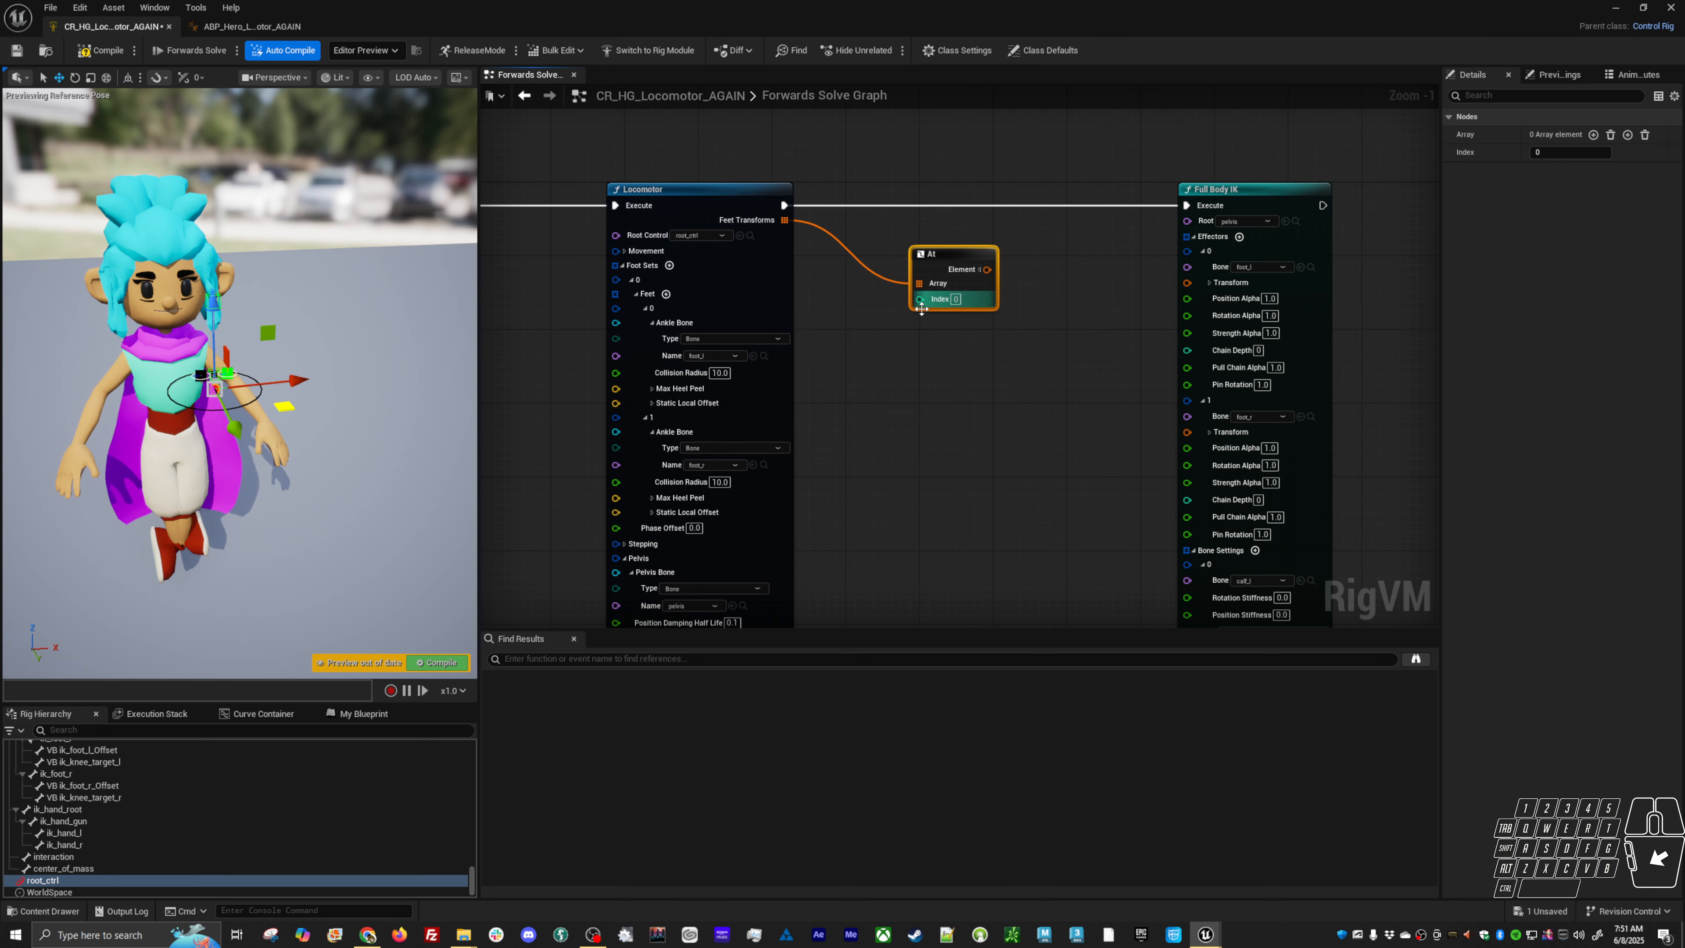
Duplicate the At node below the original, set its index to 1, and connect its Array input to Feet Transforms
{"action": "key", "text": "ctrl+d"}
{"action": "left_click_drag", "start_coordinate": [970, 378], "coordinate": [953, 319]}
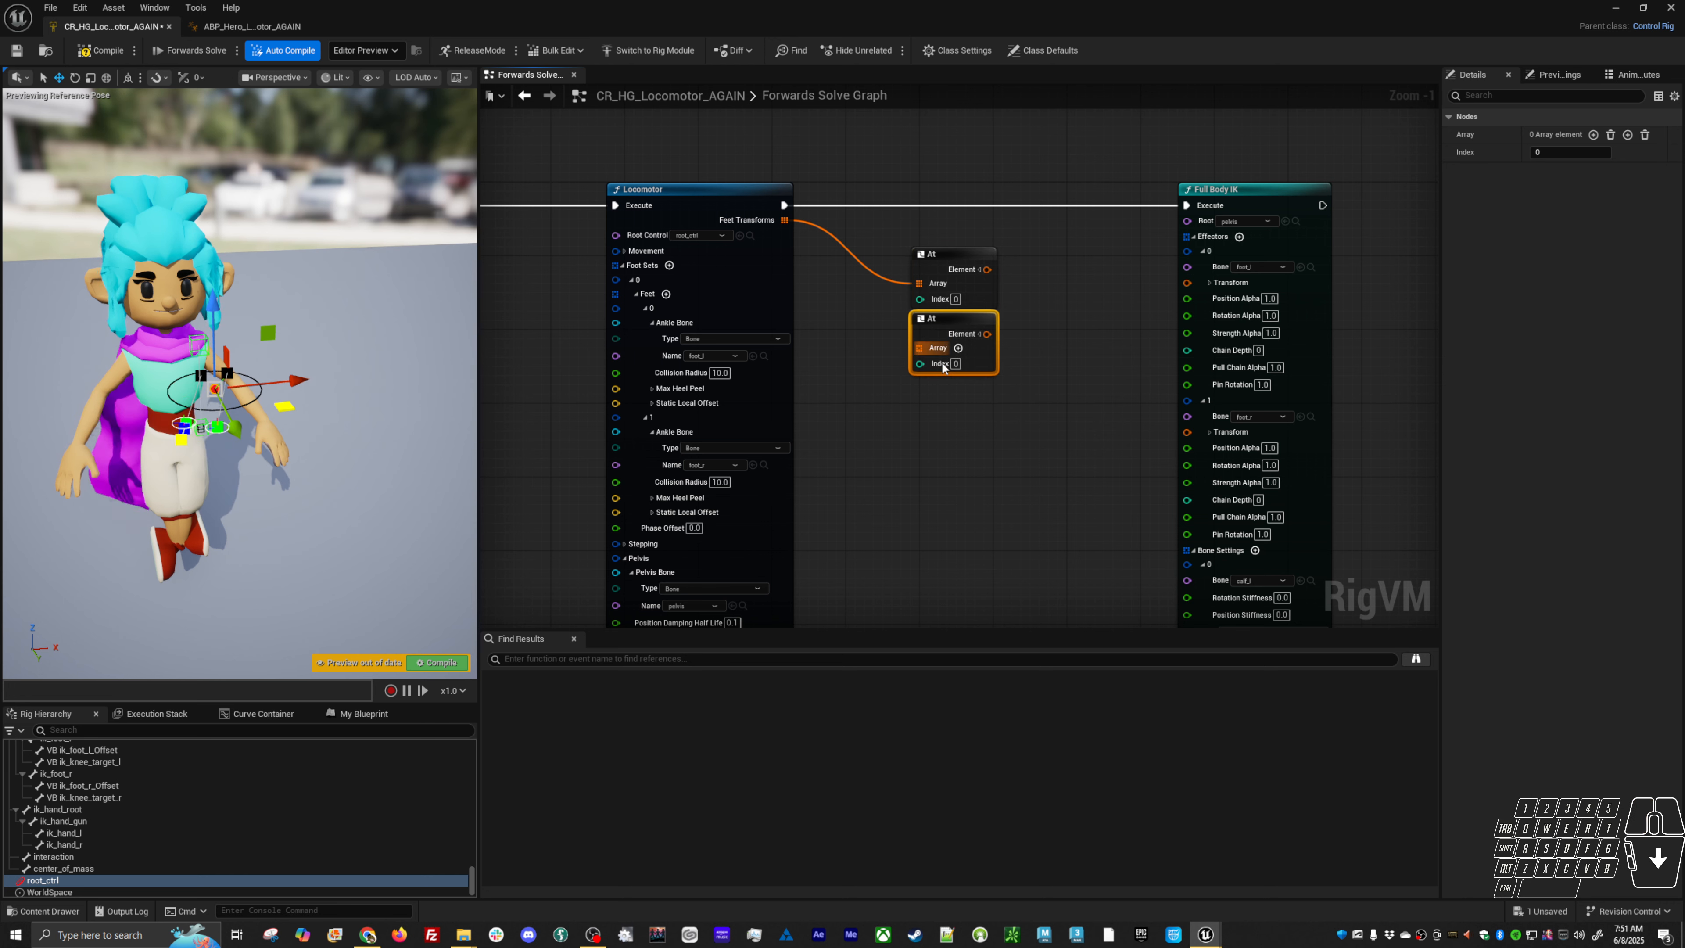
{"action": "left_click", "coordinate": [955, 363]}
{"action": "type", "text": "1"}
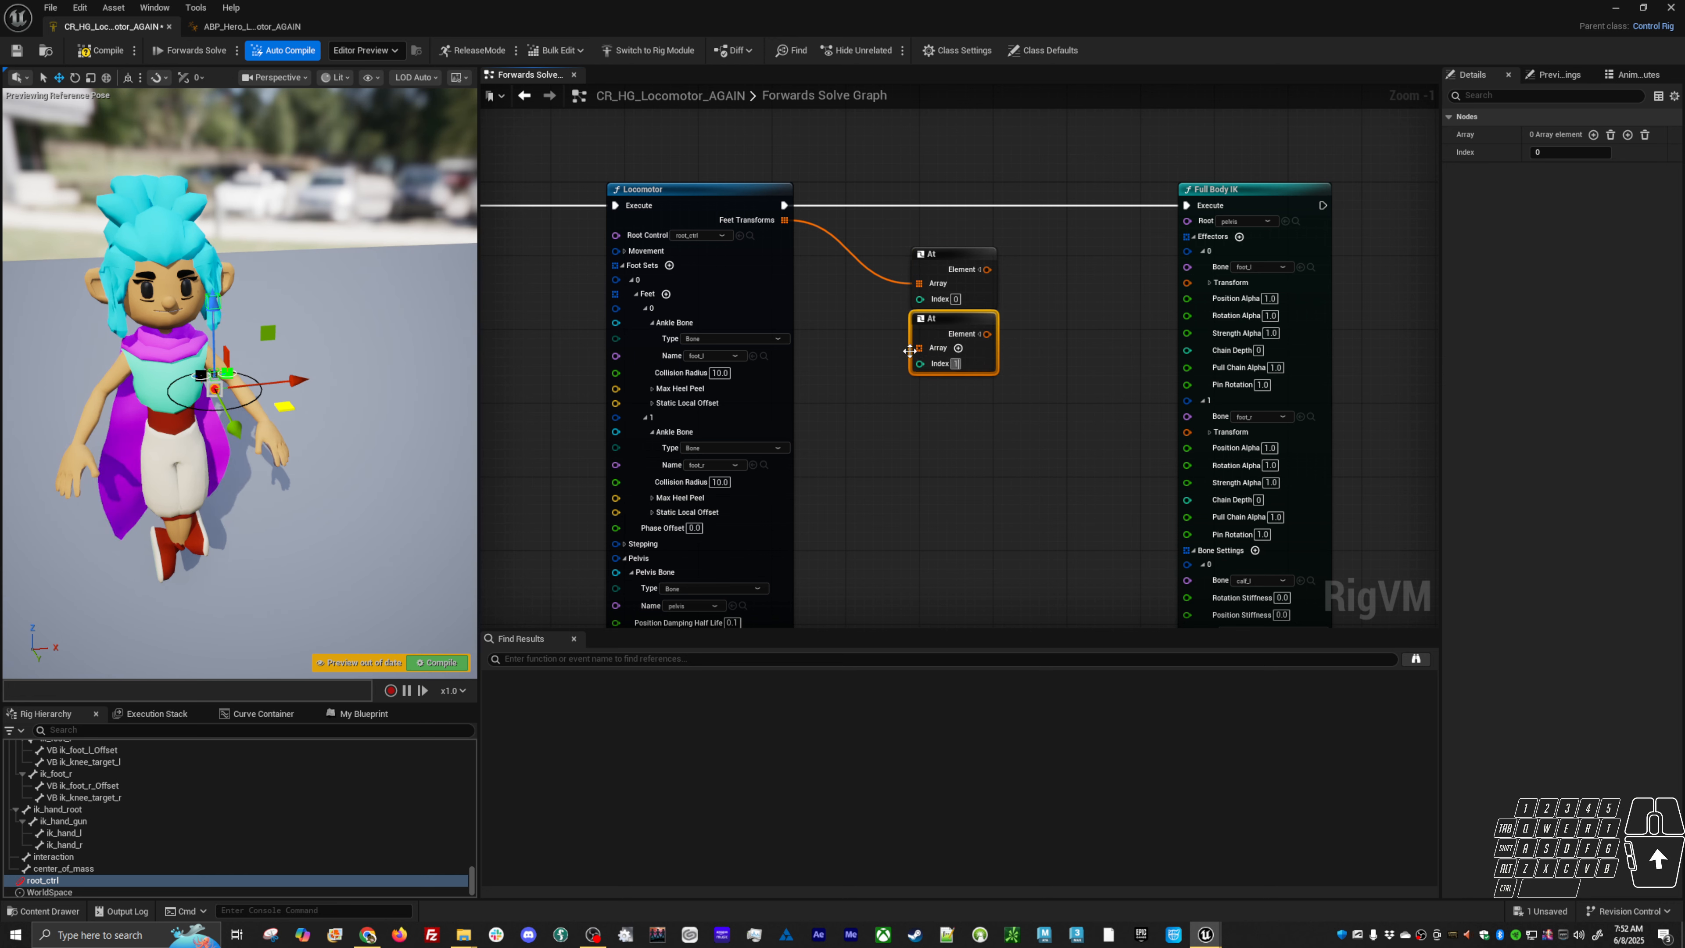
{"action": "left_click_drag", "start_coordinate": [919, 348], "coordinate": [785, 220]}
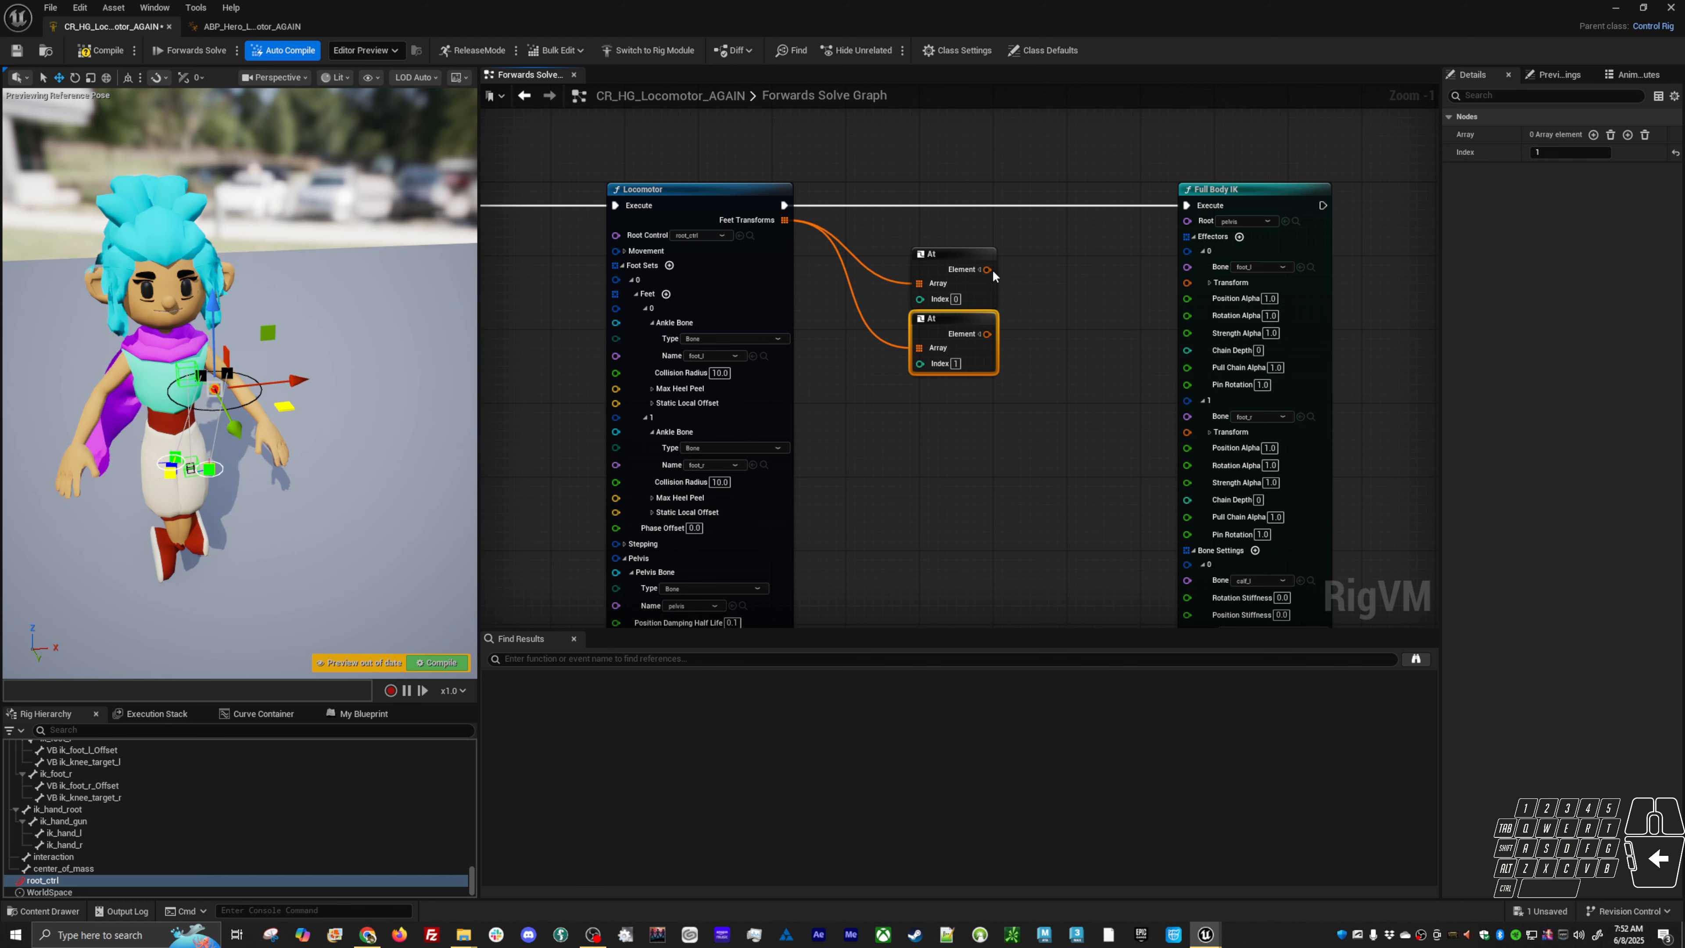
Connect the index 0 element to the foot_l effector's Transform and the index 1 element to the foot_r effector's Transform
{"action": "left_click_drag", "start_coordinate": [993, 269], "coordinate": [1186, 282]}
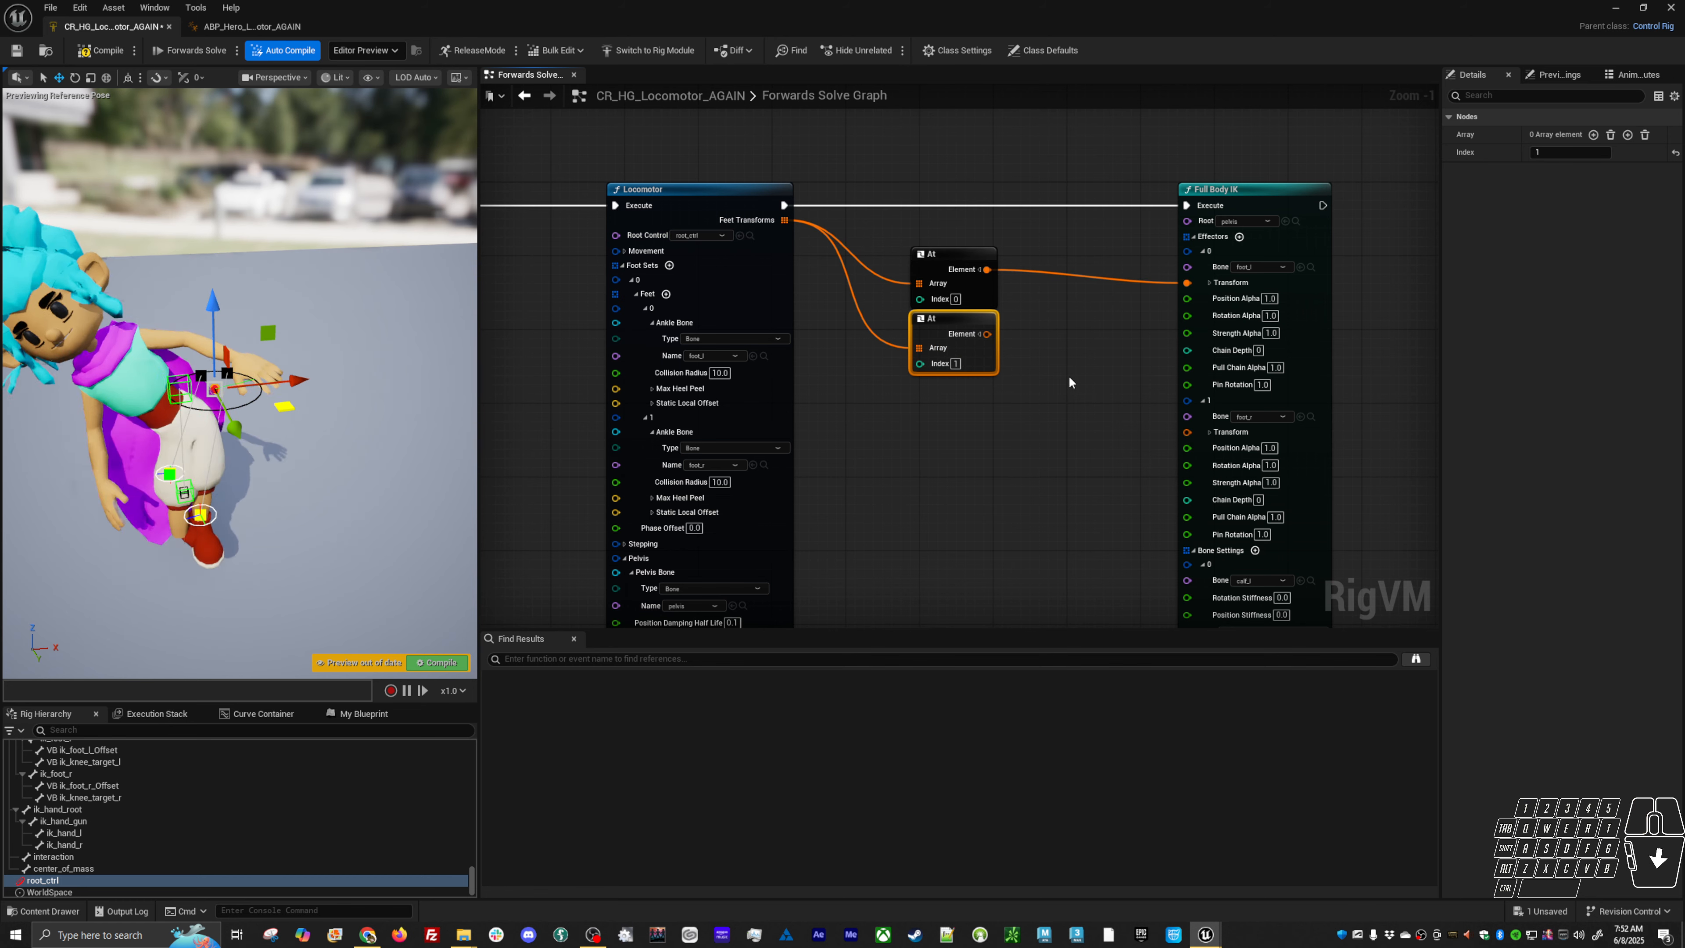
{"action": "right_click_drag", "start_coordinate": [1066, 377], "coordinate": [1015, 345]}
{"action": "left_click_drag", "start_coordinate": [935, 303], "coordinate": [978, 375]}
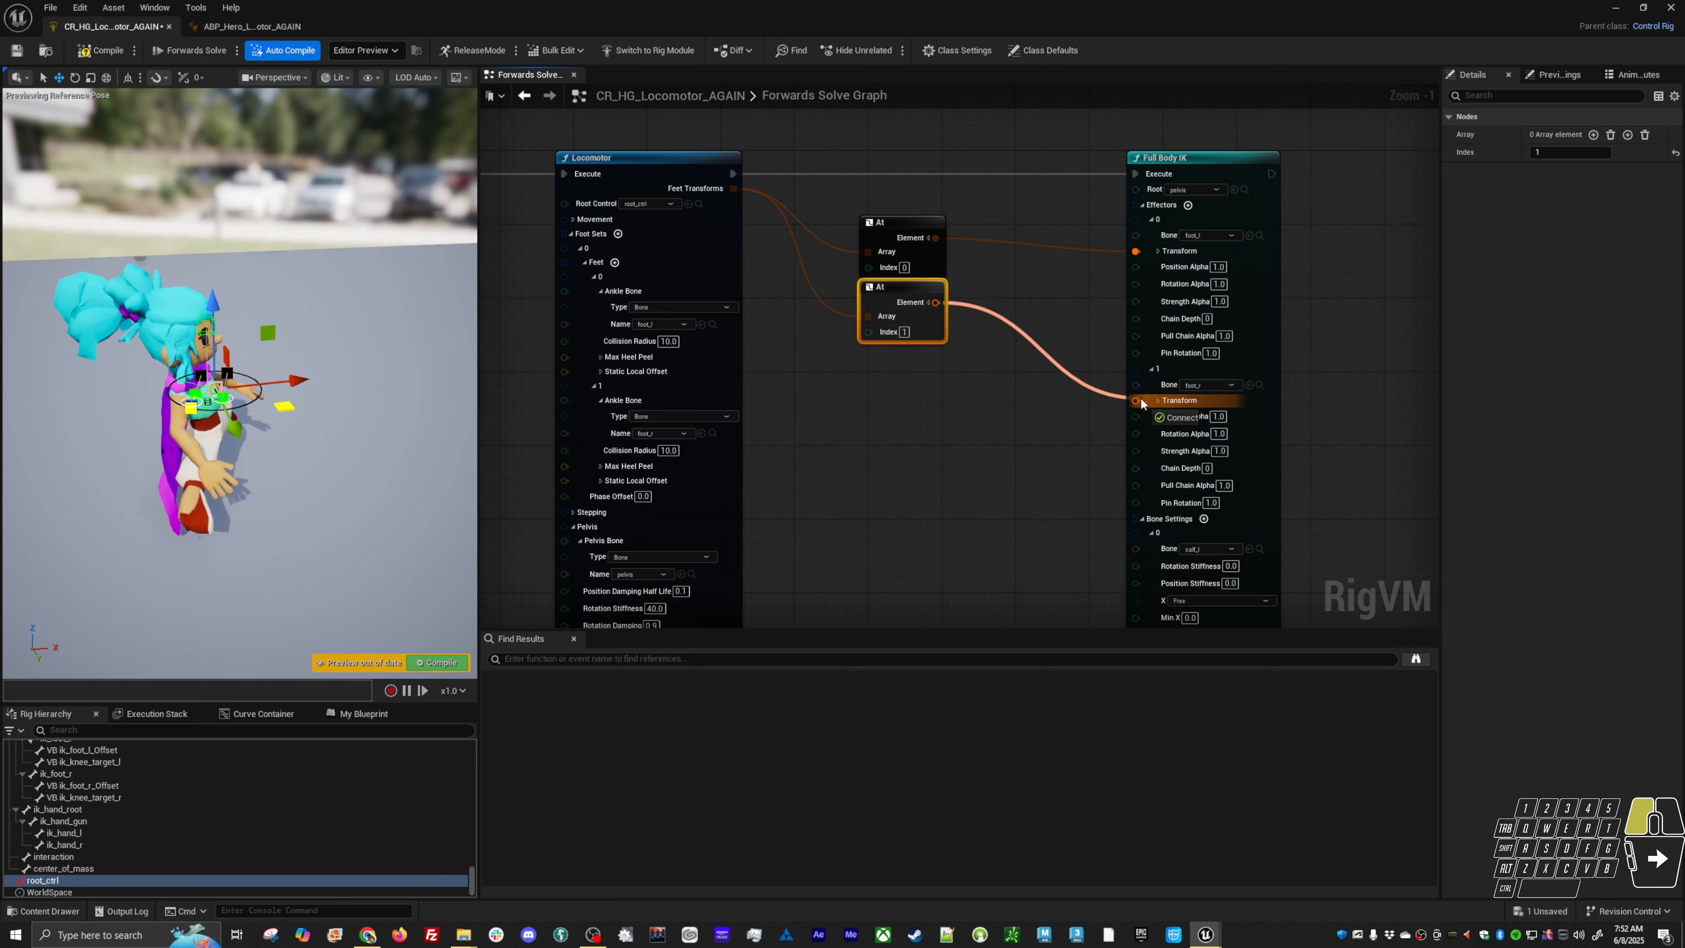
{"action": "left_click_drag", "start_coordinate": [1140, 397], "coordinate": [1139, 400]}
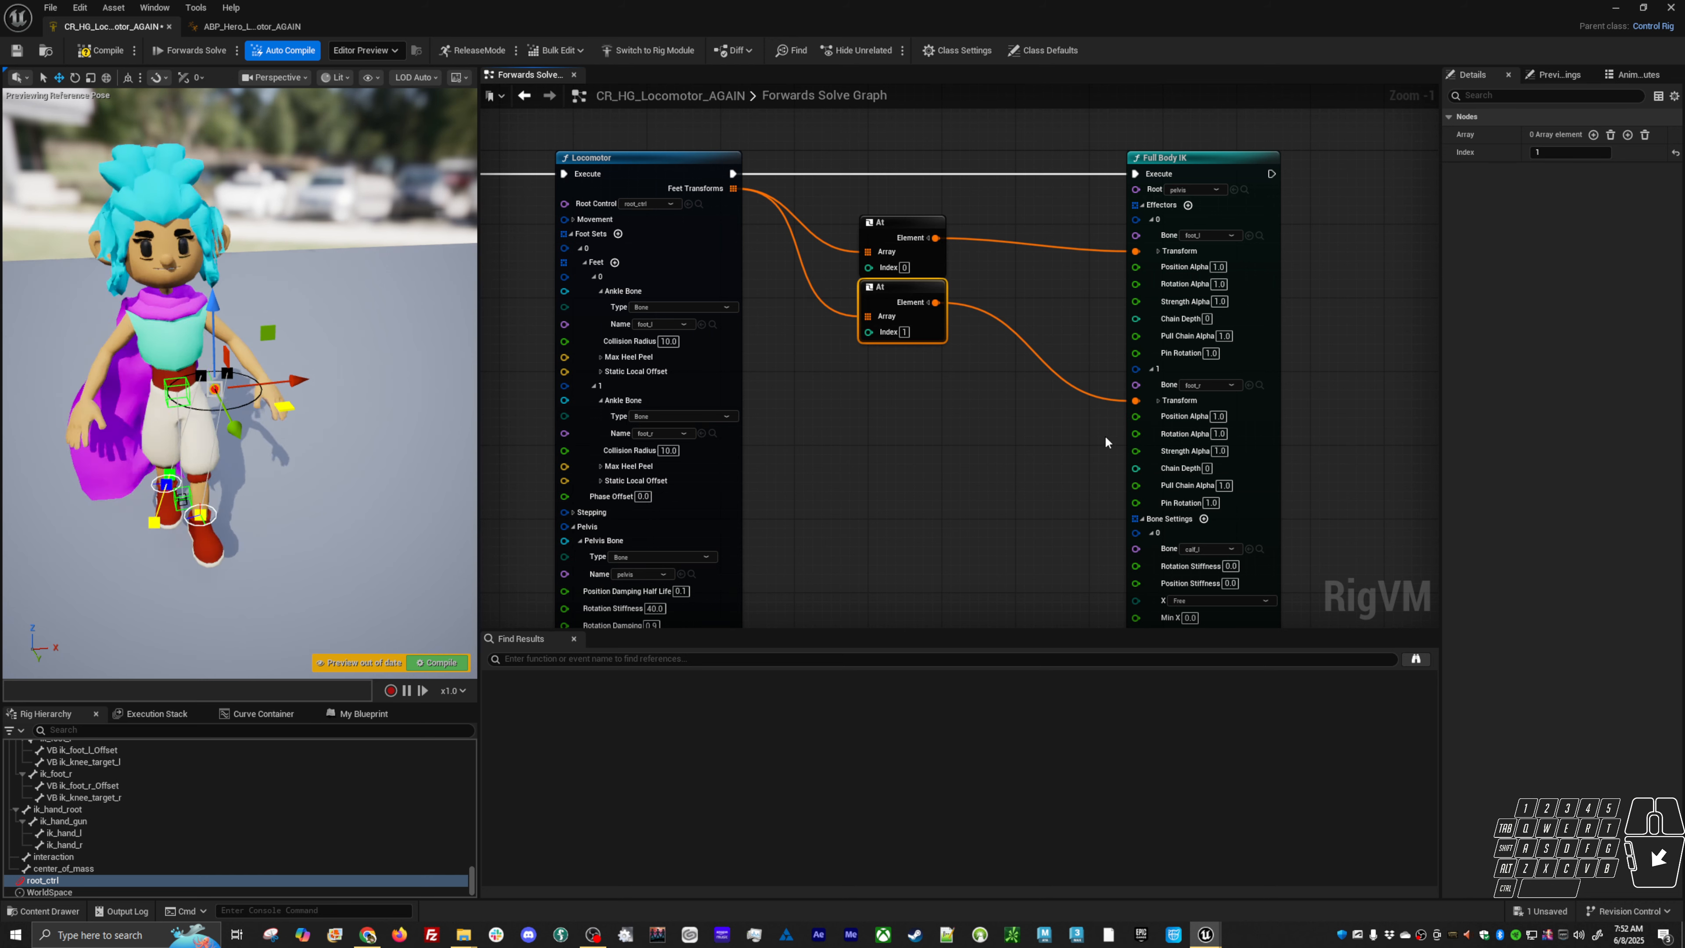
Compile the control rig and test the leg motion by moving root_ctrl in the character preview
{"action": "left_click", "coordinate": [427, 666]}
{"action": "left_click_drag", "start_coordinate": [270, 574], "coordinate": [151, 491], "text": "alt"}
{"action": "left_click_drag", "start_coordinate": [187, 545], "coordinate": [227, 535], "text": "alt"}
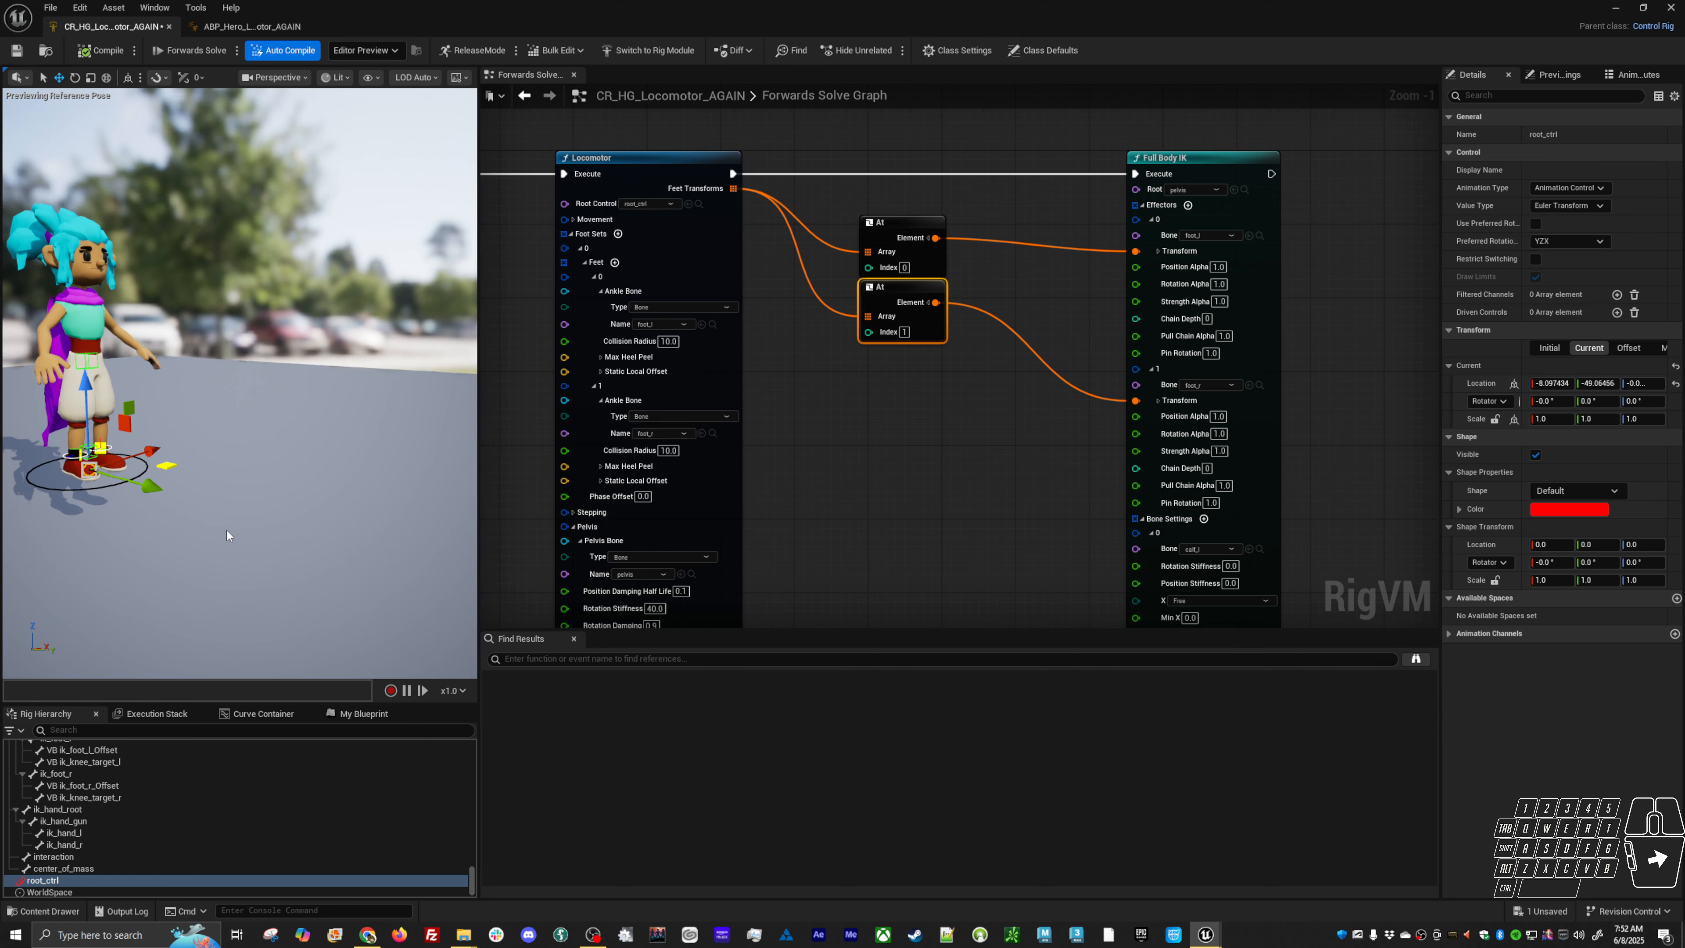
Set the Z preferred angle of the calf_l bone setting to 35 and move root_ctrl in the preview
{"action": "right_click_drag", "start_coordinate": [1073, 564], "coordinate": [872, 450]}
{"action": "right_click_drag", "start_coordinate": [1160, 522], "coordinate": [1151, 344]}
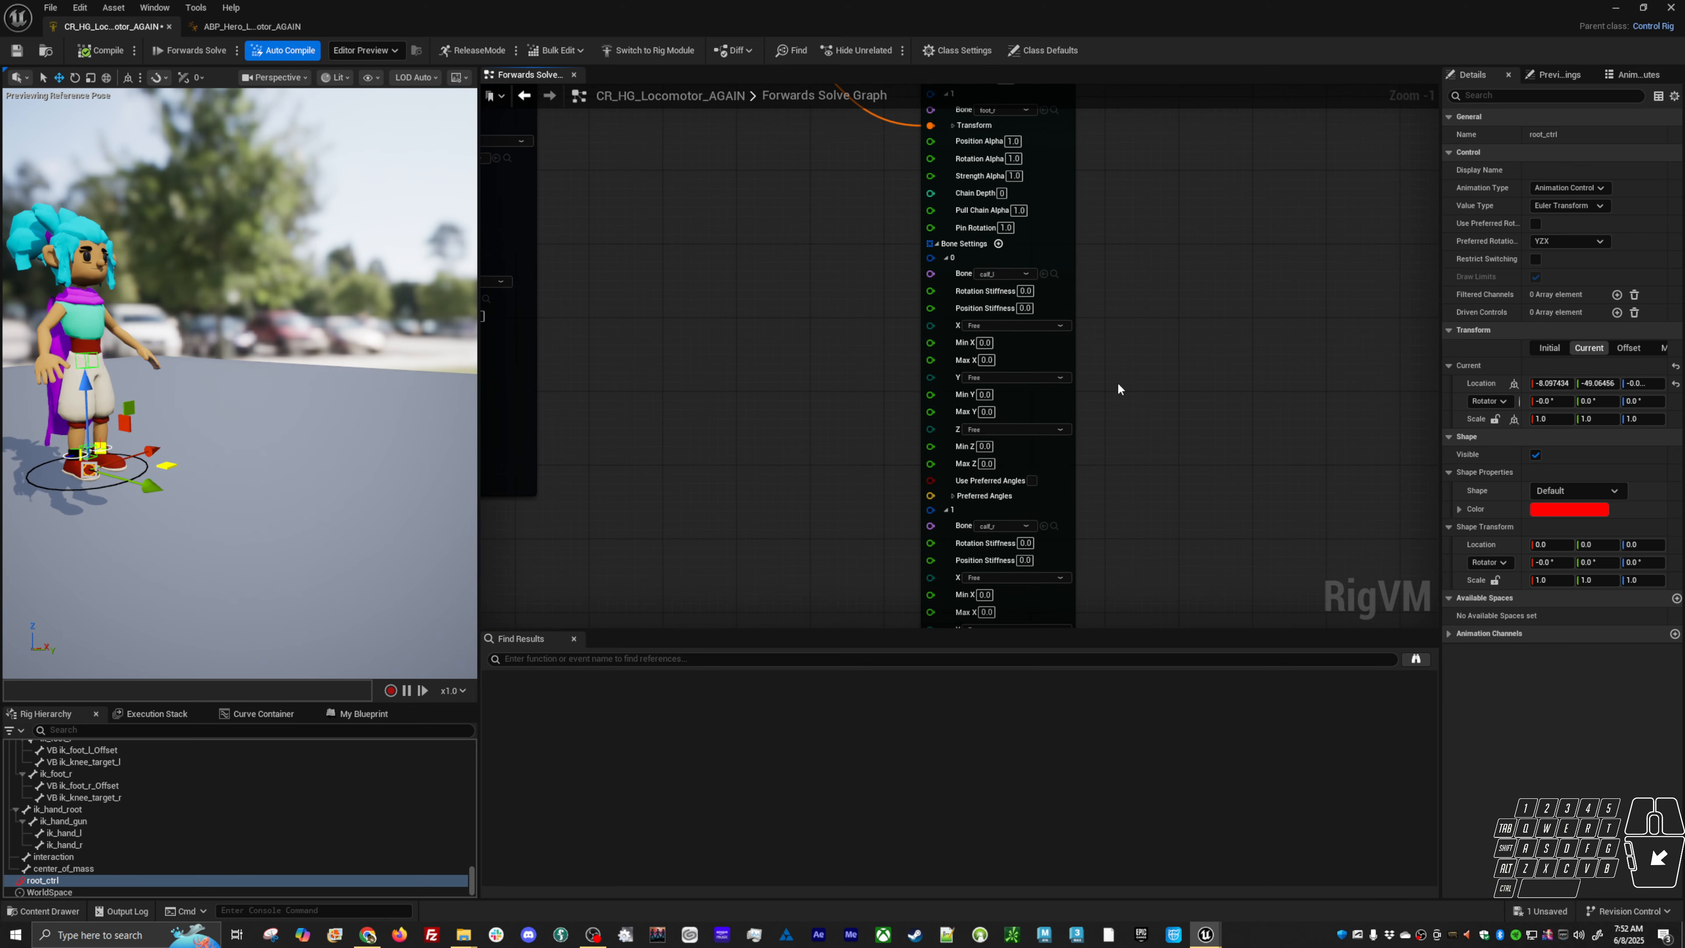
{"action": "right_click_drag", "start_coordinate": [1105, 406], "coordinate": [1130, 362]}
{"action": "left_click", "coordinate": [978, 453]}
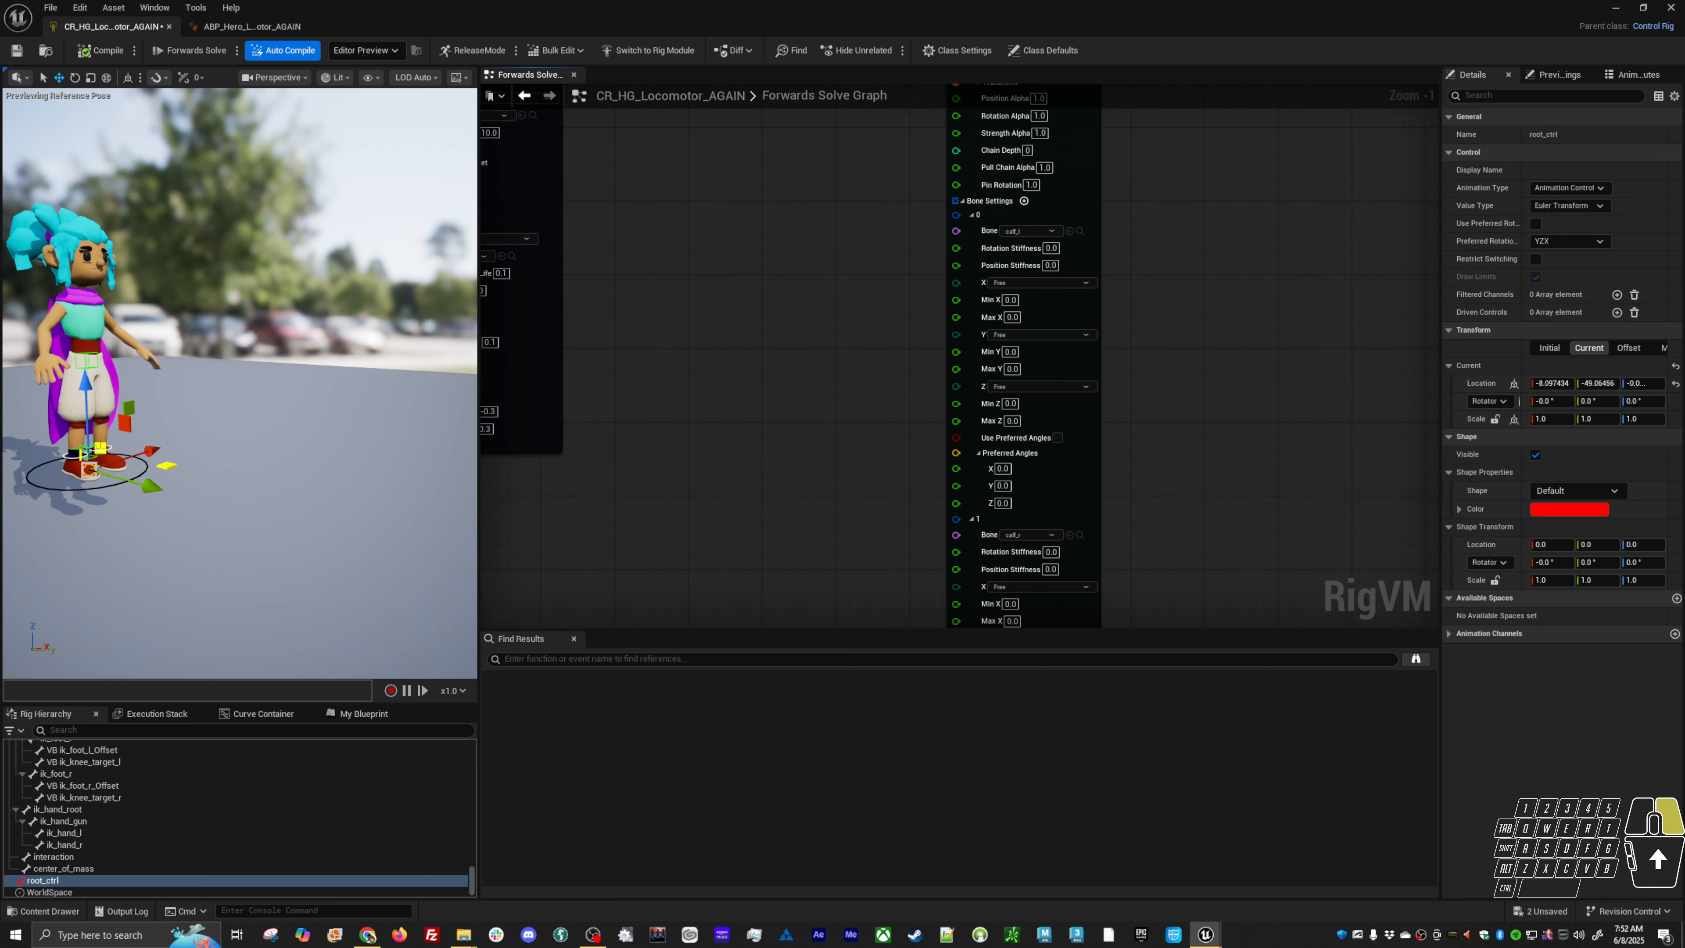
{"action": "right_click_drag", "start_coordinate": [981, 485], "coordinate": [965, 424]}
{"action": "left_click", "coordinate": [988, 442]}
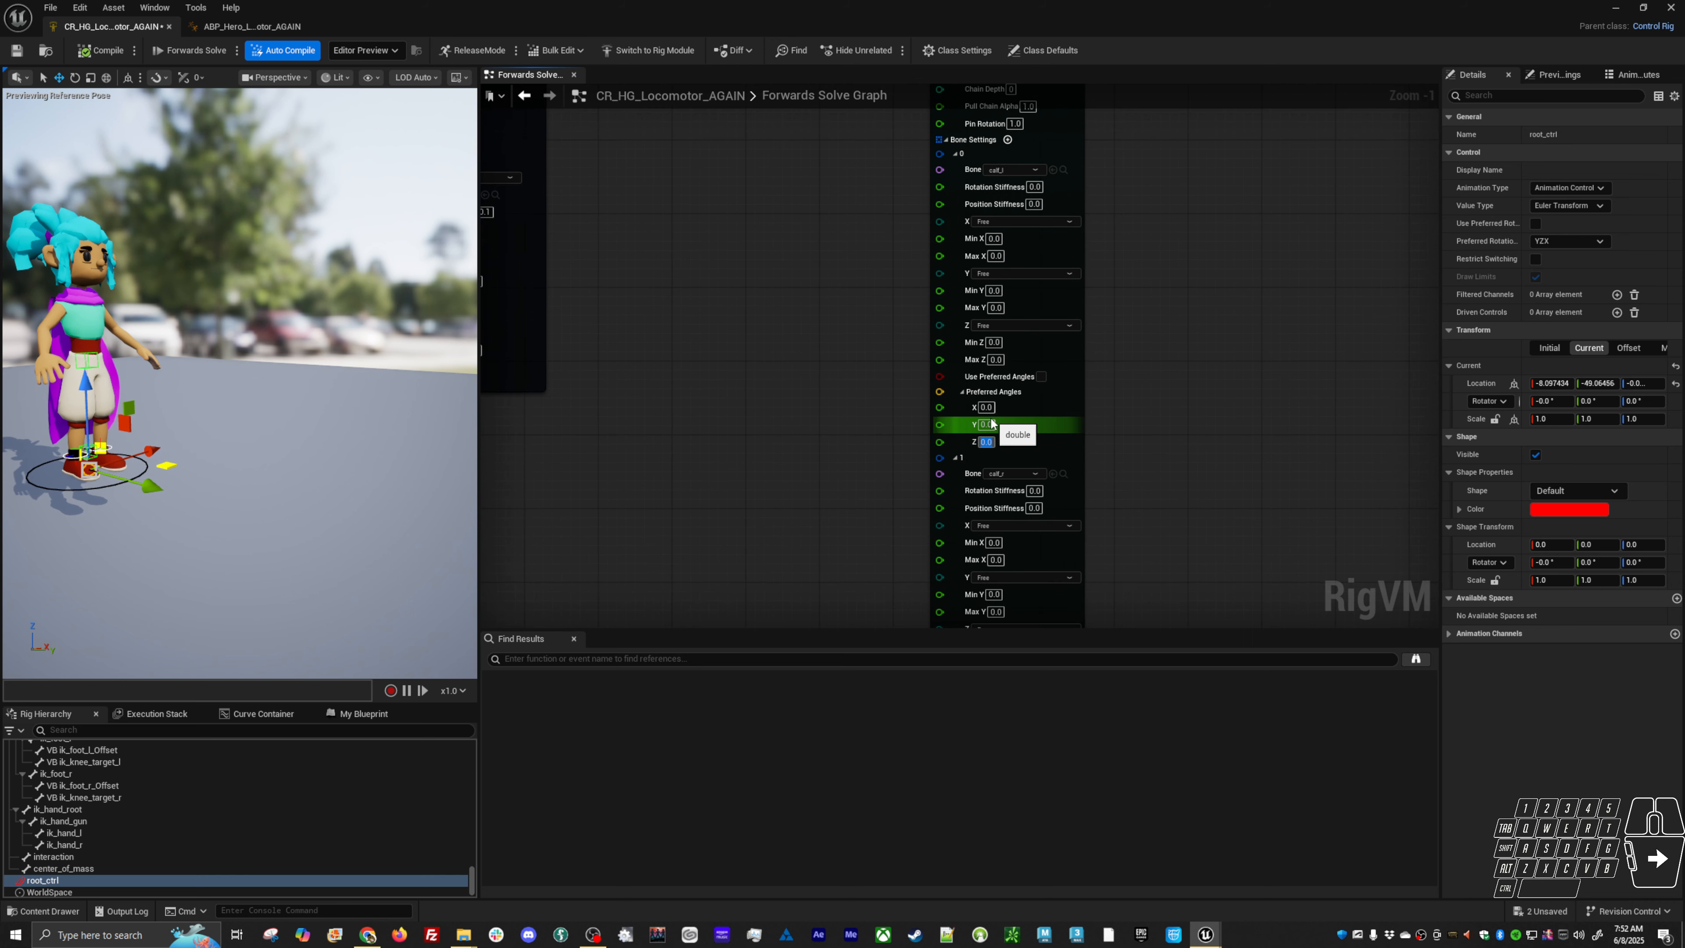
{"action": "type", "text": "35"}
{"action": "key", "text": "Return"}
{"action": "right_click_drag", "start_coordinate": [666, 575], "coordinate": [673, 444]}
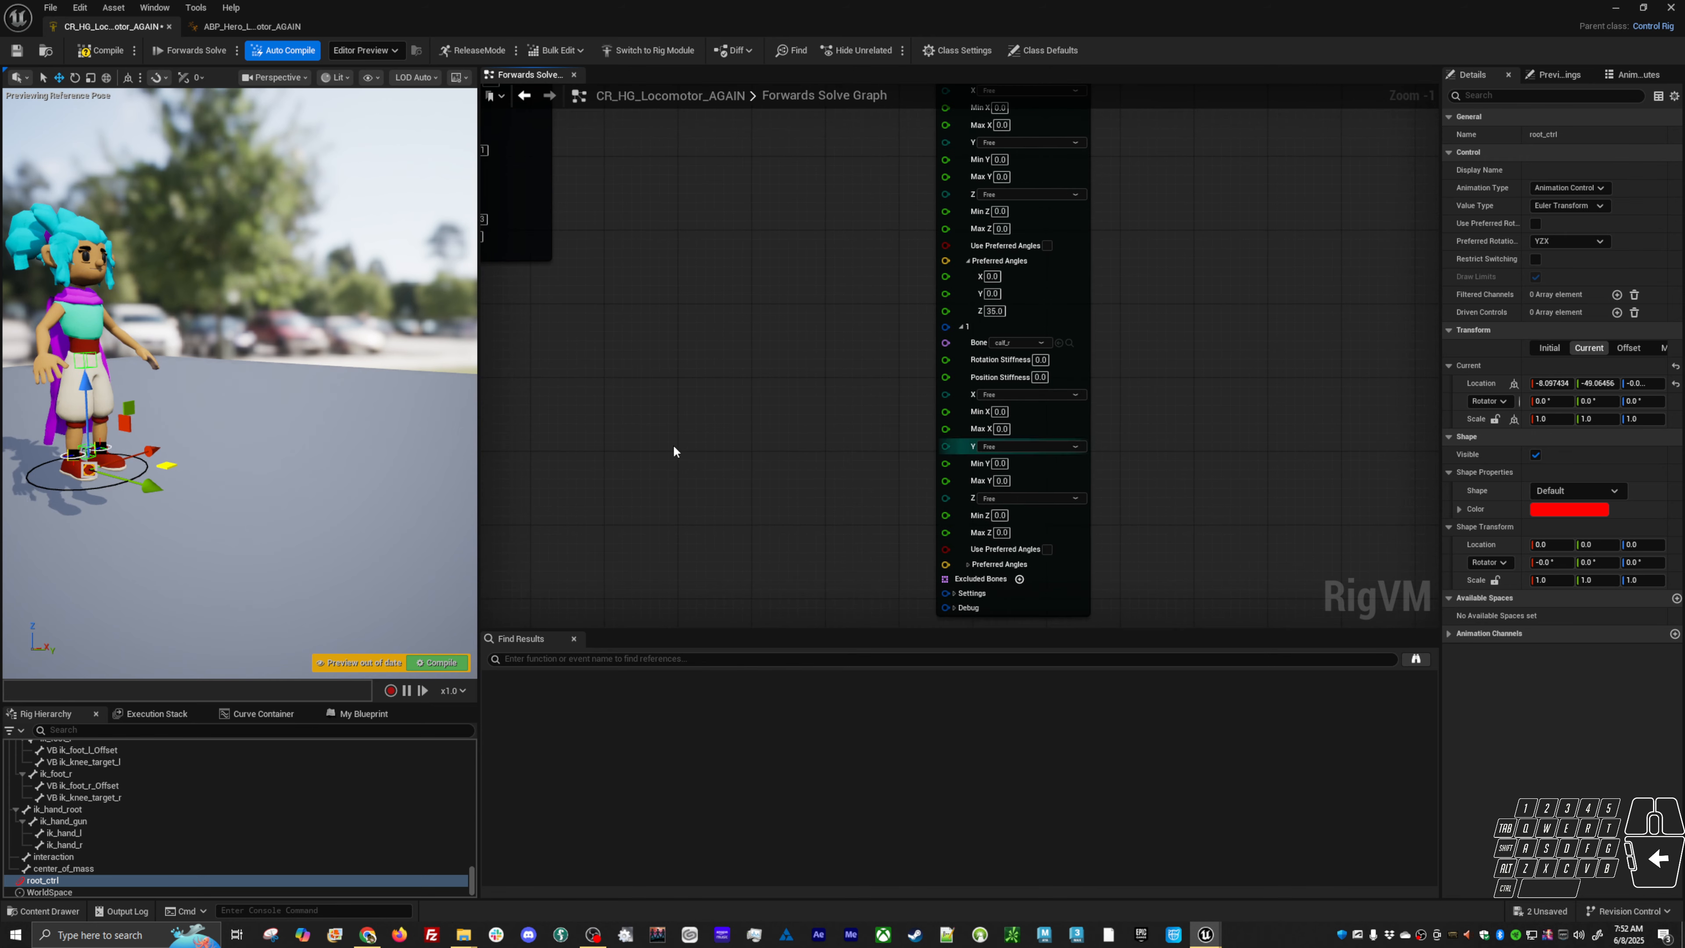
{"action": "left_click_drag", "start_coordinate": [171, 470], "coordinate": [206, 468]}
Set the Z preferred angle of the calf_r bone setting to 35
{"action": "right_click_drag", "start_coordinate": [1191, 457], "coordinate": [1165, 377]}
{"action": "left_click", "coordinate": [943, 486]}
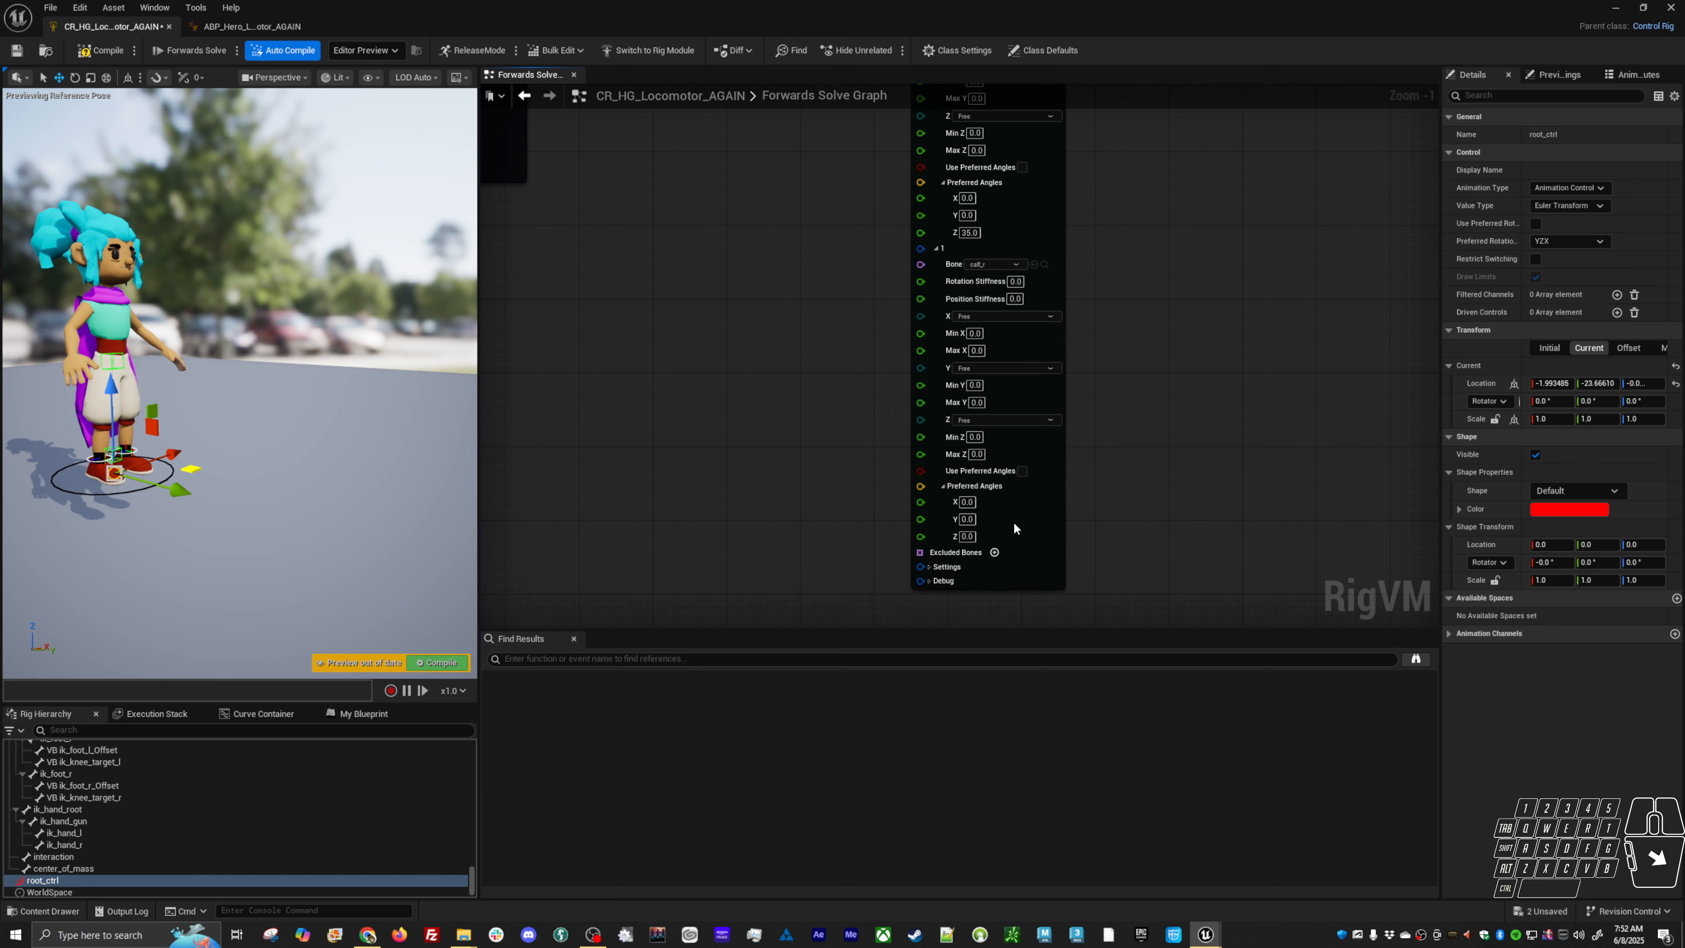
{"action": "left_click", "coordinate": [967, 536]}
{"action": "type", "text": "35"}
{"action": "key", "text": "Return"}
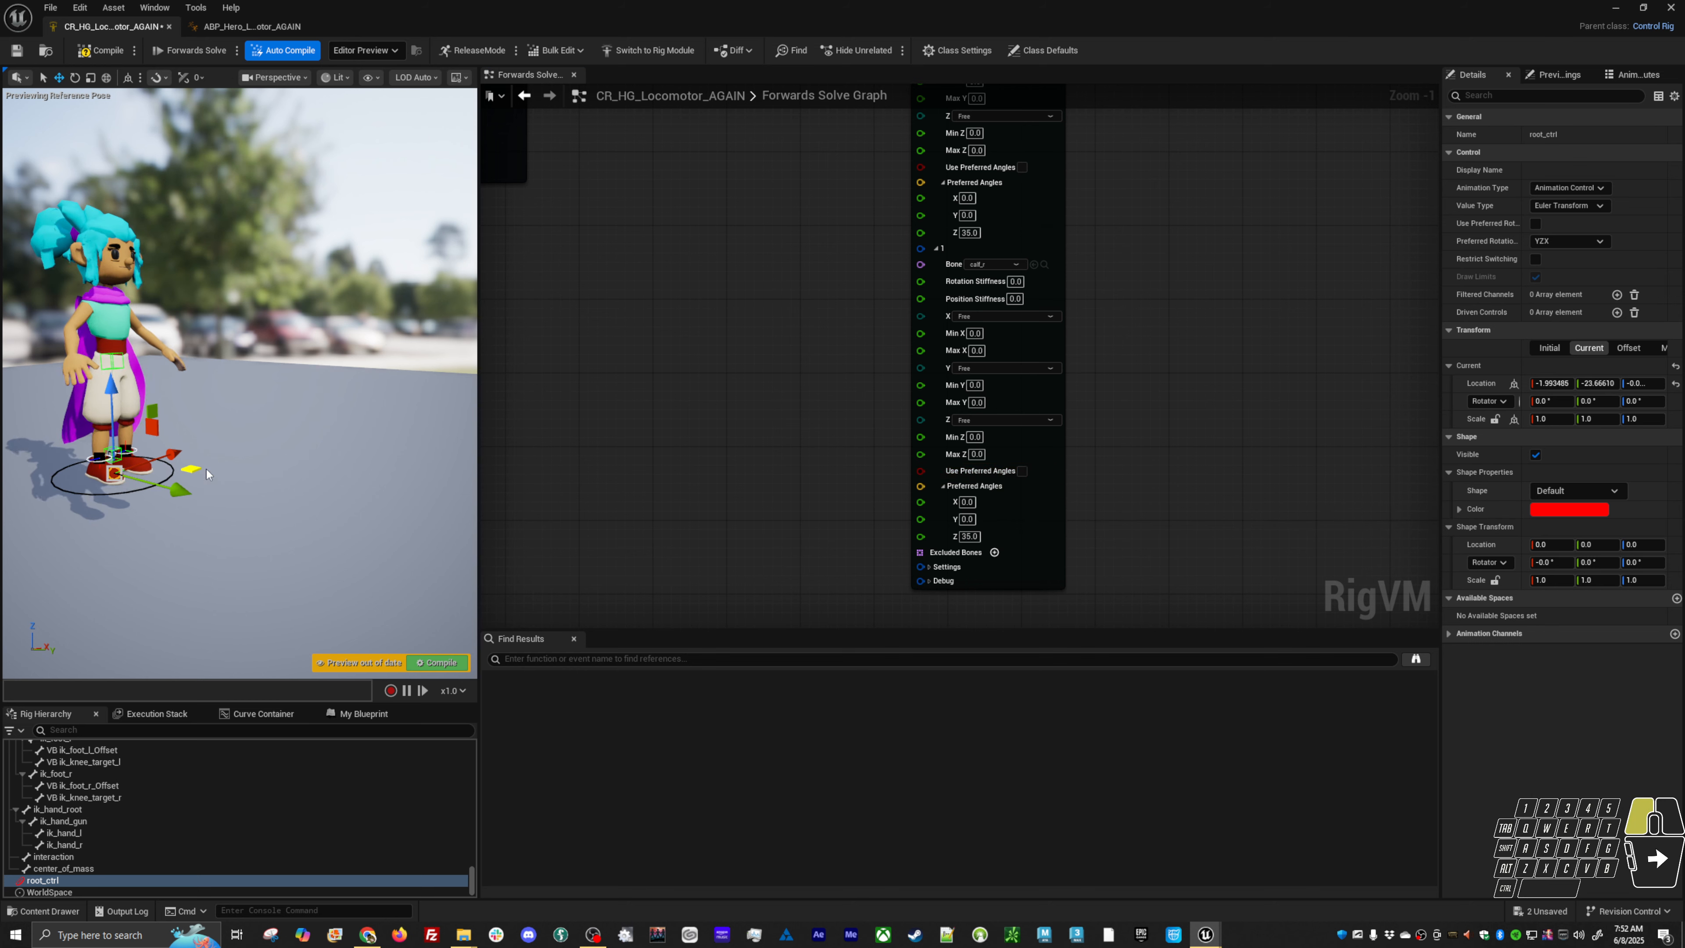
Move root_ctrl across the ground plane to check the knee bending from different angles, and compile the control rig
{"action": "mouse_move", "coordinate": [206, 473]}
{"action": "left_mouse_down"}
{"action": "mouse_move", "coordinate": [239, 475]}
{"action": "mouse_move", "coordinate": [210, 485]}
{"action": "mouse_move", "coordinate": [225, 491]}
{"action": "left_mouse_up"}
{"action": "left_click_drag", "start_coordinate": [164, 472], "coordinate": [179, 508]}
{"action": "left_click_drag", "start_coordinate": [351, 456], "coordinate": [179, 498], "text": "alt"}
{"action": "left_click", "coordinate": [432, 660]}
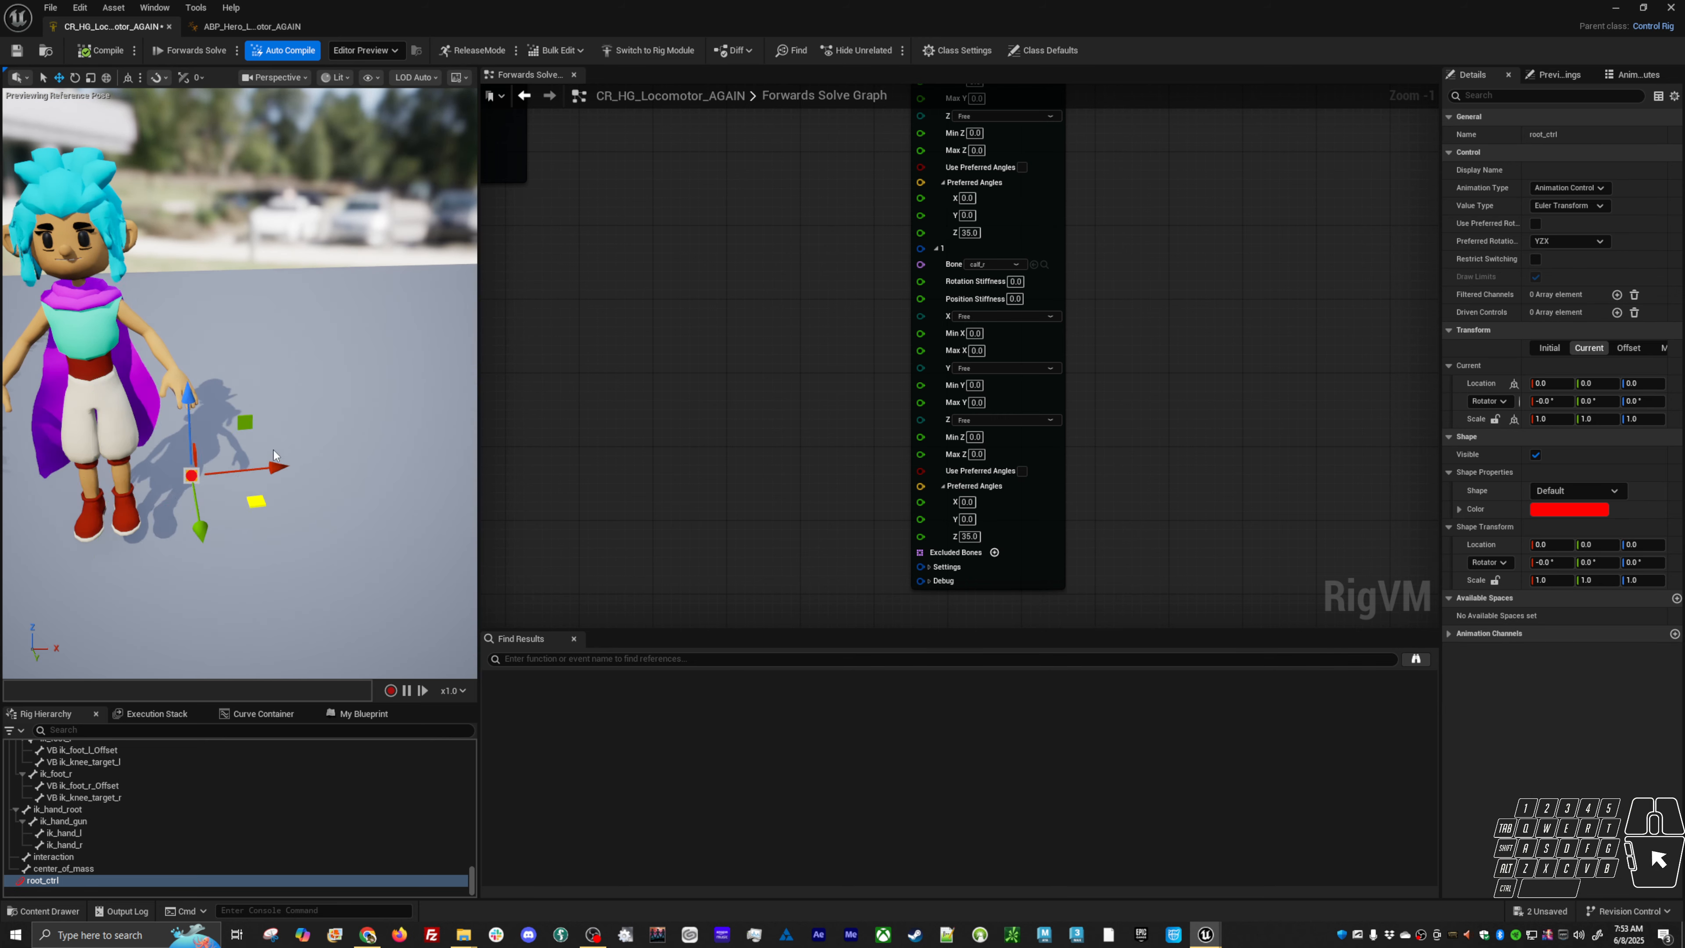
Select both At nodes between Locomotor and Full Body IK and shift them slightly downward together
{"action": "scroll", "coordinate": [855, 507], "scroll_direction": "down", "scroll_amount": 7, "text": "alt"}
{"action": "scroll", "coordinate": [823, 417], "scroll_direction": "up", "scroll_amount": 3}
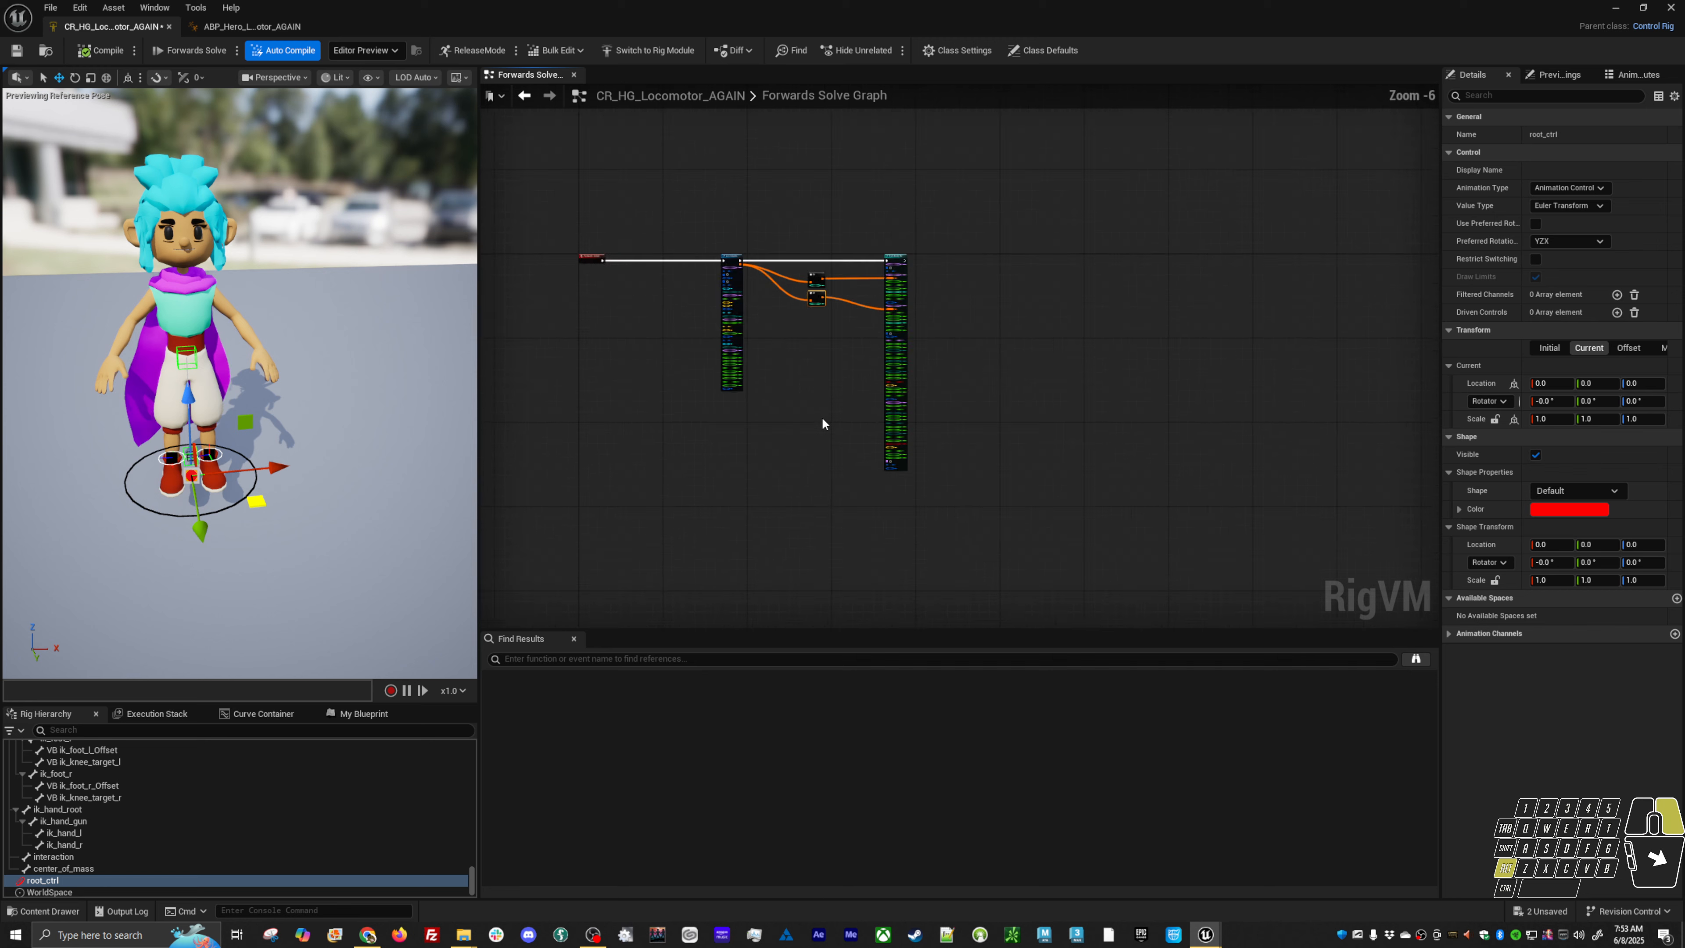
{"action": "scroll", "coordinate": [887, 282], "scroll_direction": "up", "scroll_amount": 4}
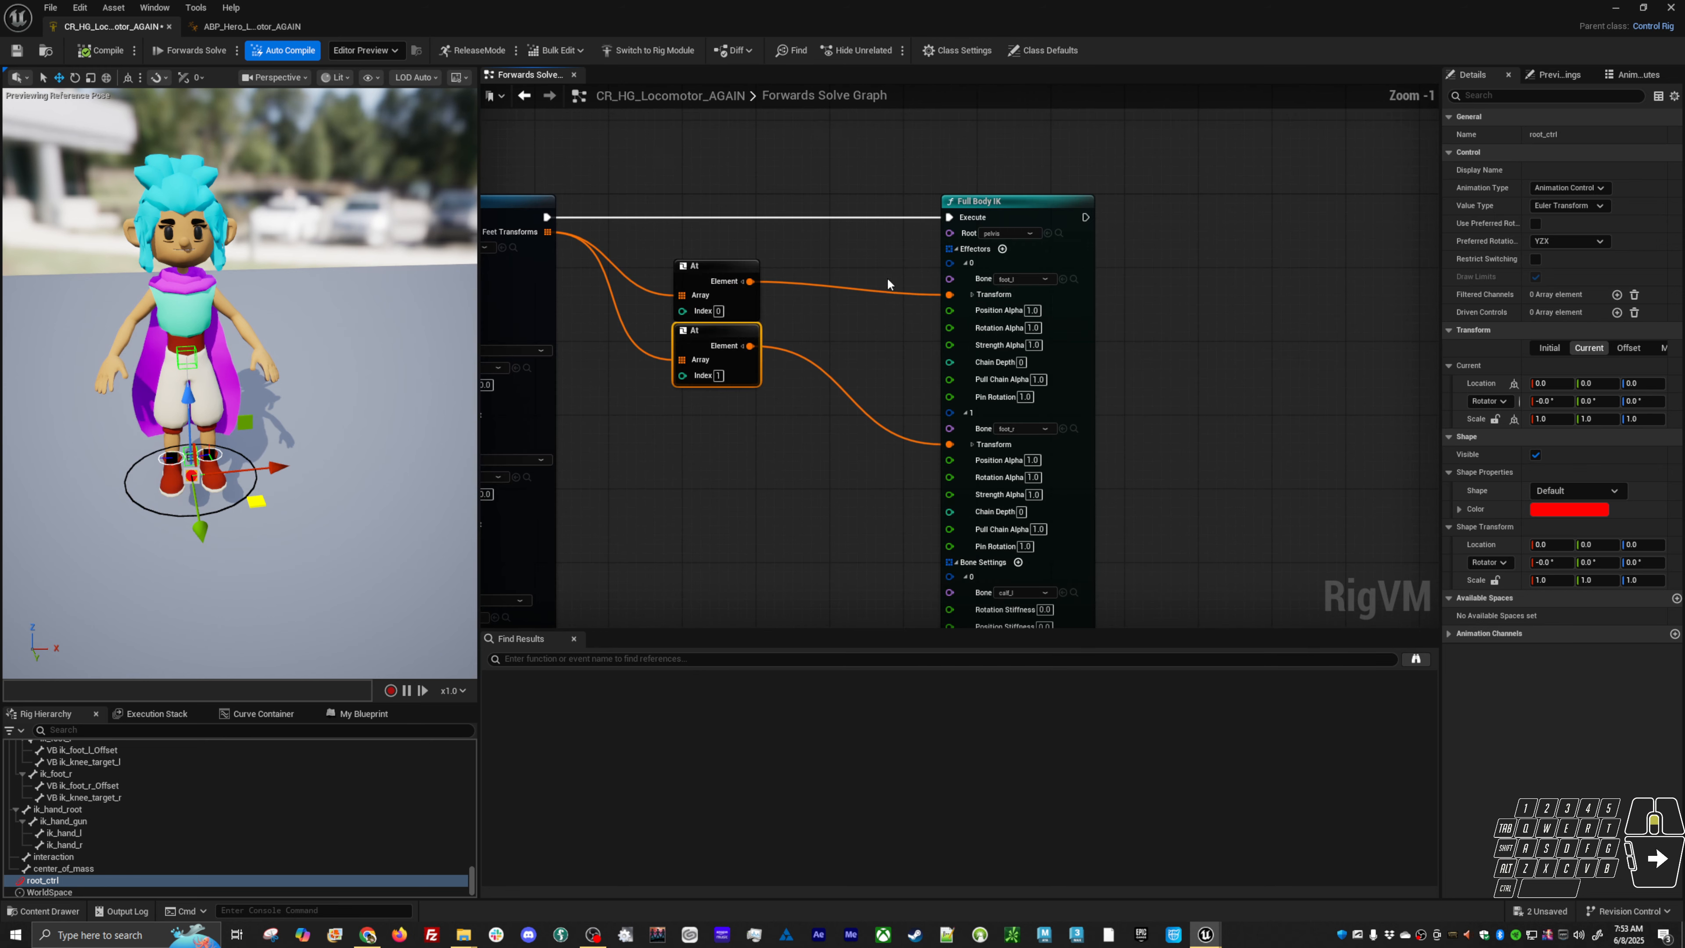
{"action": "left_click", "coordinate": [755, 264], "text": "shift"}
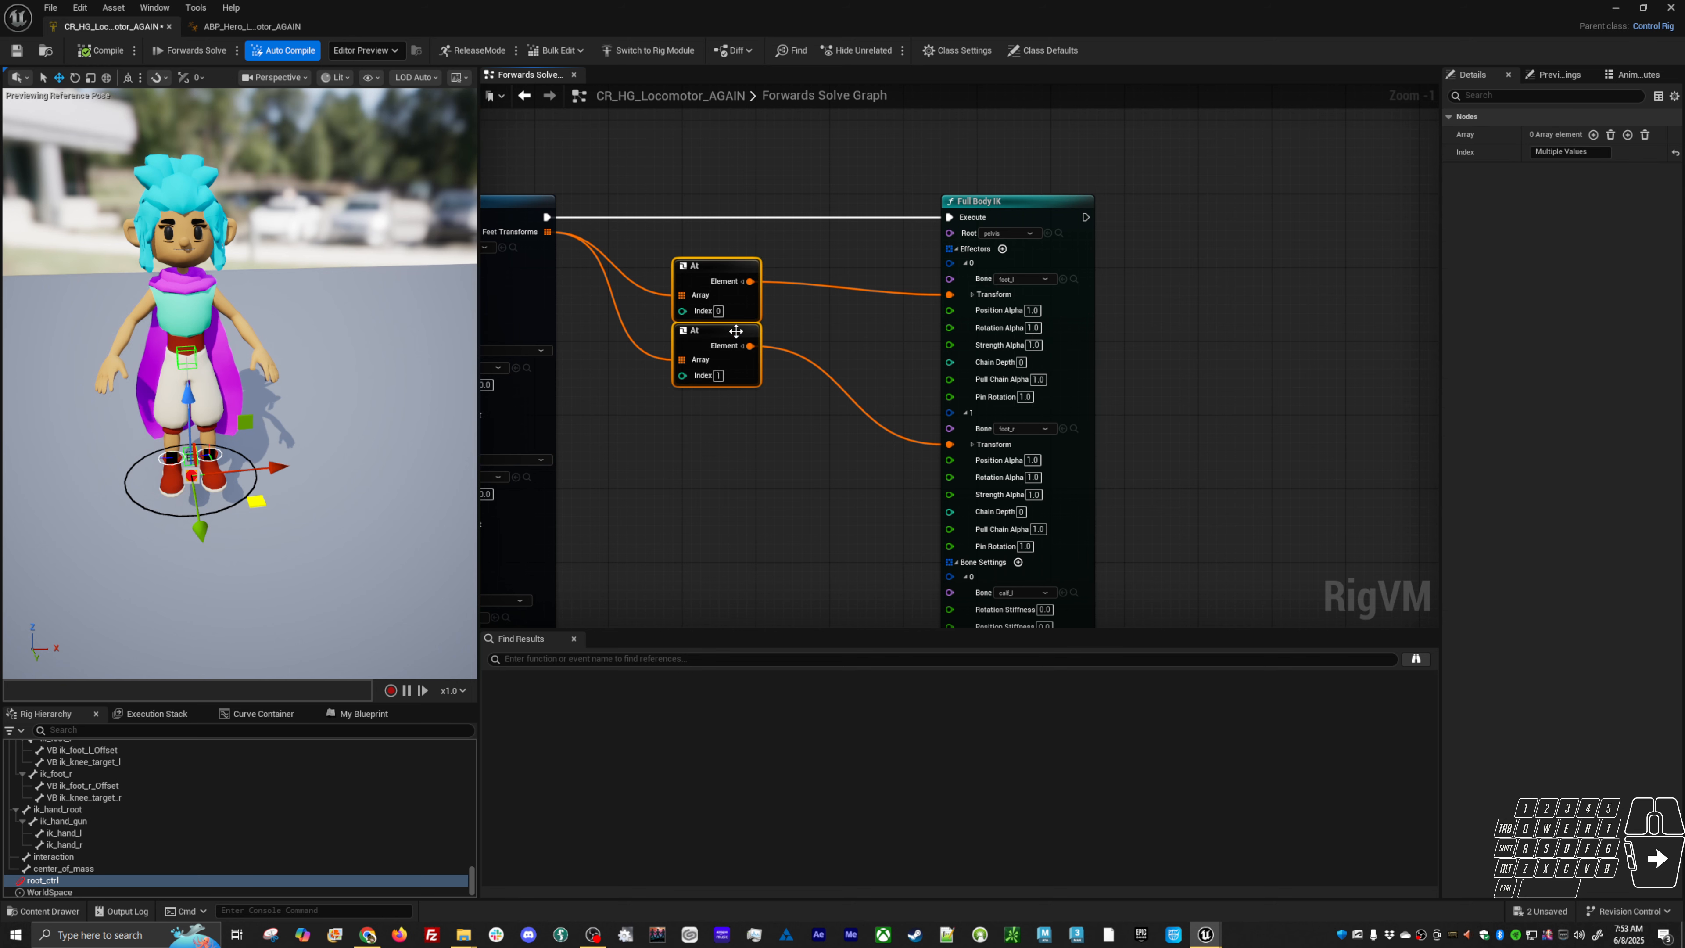
{"action": "left_click_drag", "start_coordinate": [736, 330], "coordinate": [738, 351]}
Move root_ctrl across the ground in the preview to check the character's stepping motion
{"action": "right_click_drag", "start_coordinate": [733, 520], "coordinate": [1135, 400]}
{"action": "scroll", "coordinate": [923, 487], "scroll_direction": "down", "scroll_amount": 1}
{"action": "right_click_drag", "start_coordinate": [646, 383], "coordinate": [737, 408]}
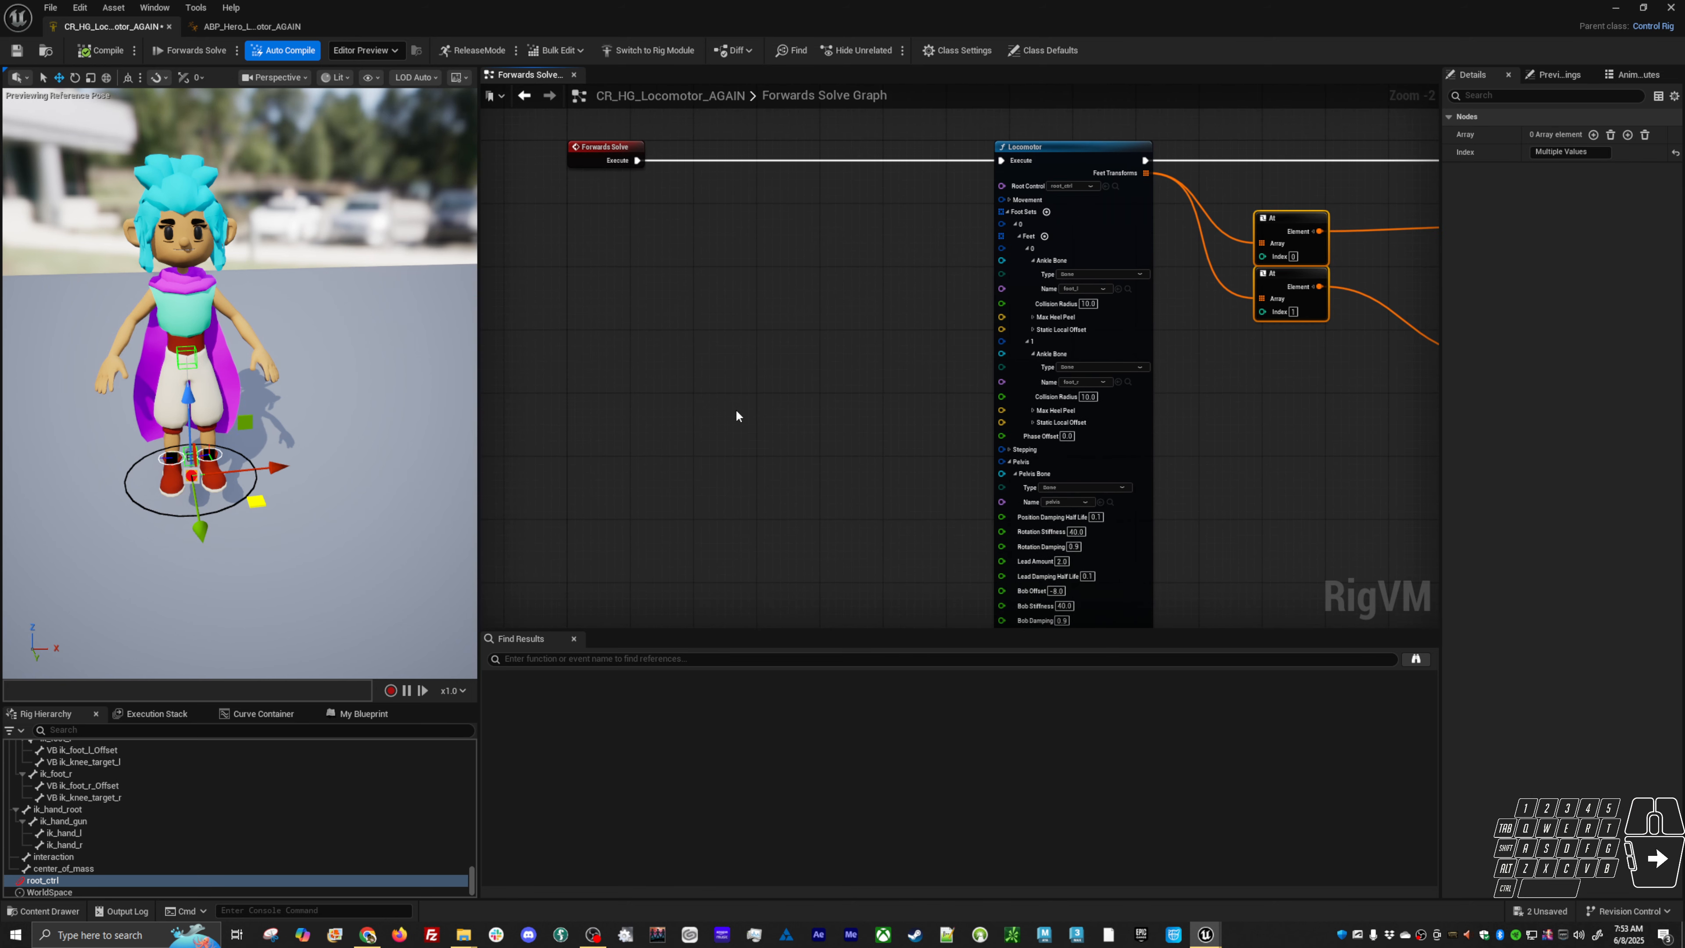
{"action": "left_click_drag", "start_coordinate": [260, 511], "coordinate": [348, 497]}
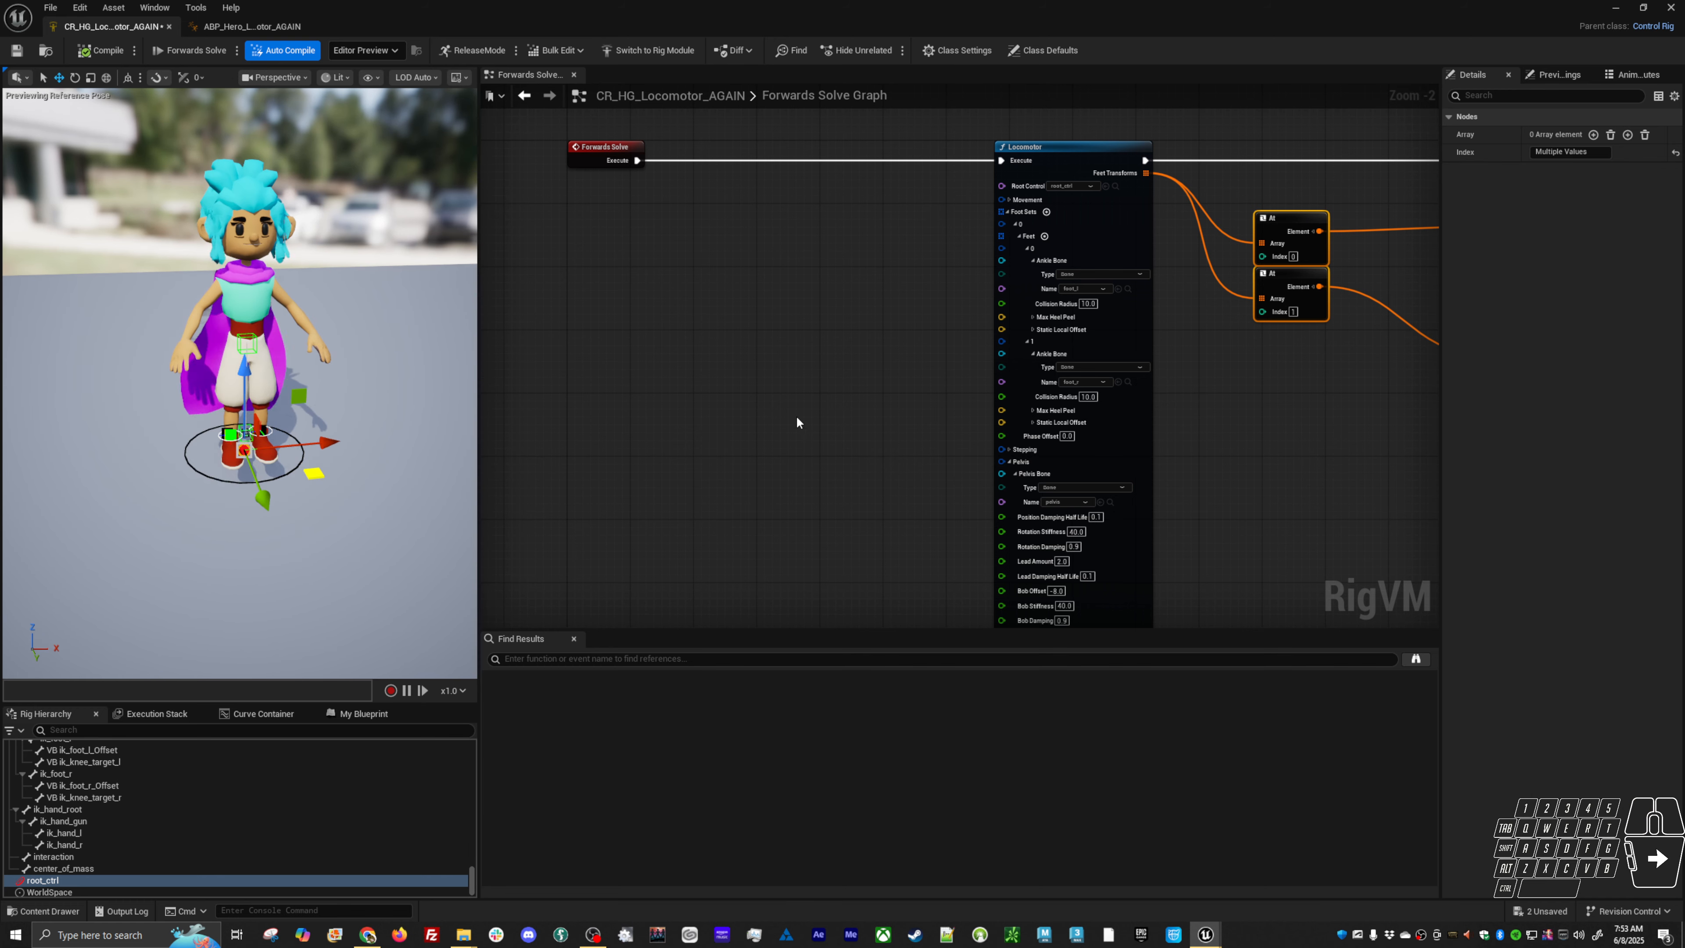
Promote the Locomotor node's Movement Speed Max input to a variable and show the rig's variable list
{"action": "right_click_drag", "start_coordinate": [863, 461], "coordinate": [793, 416]}
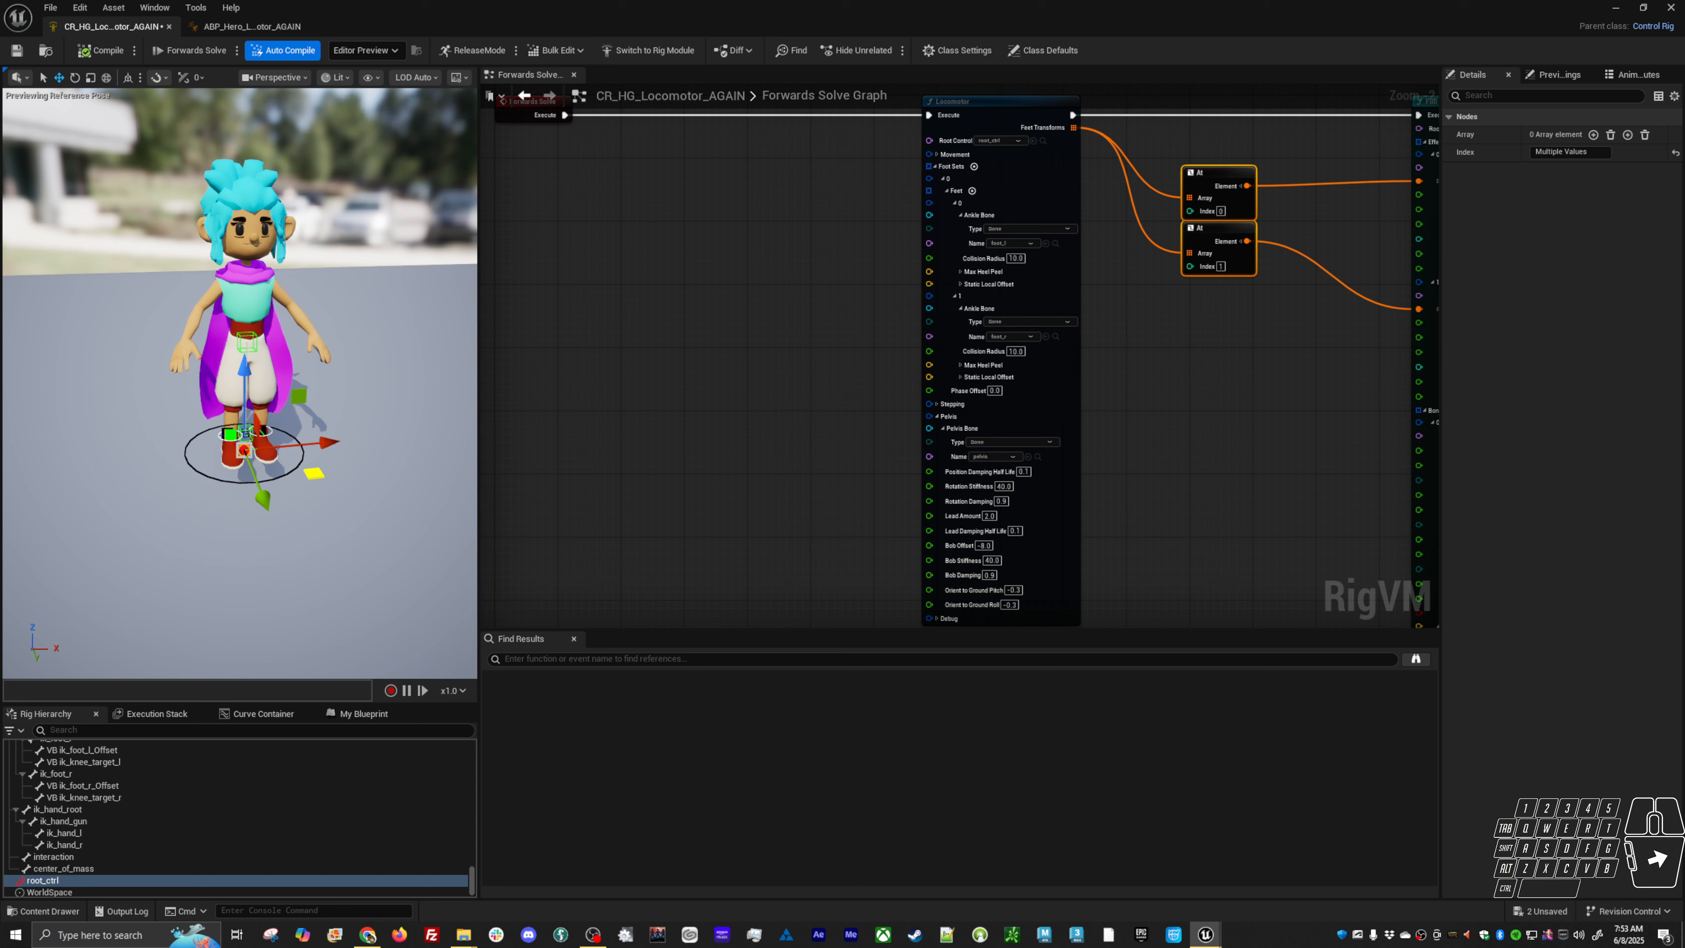
{"action": "left_click", "coordinate": [937, 155]}
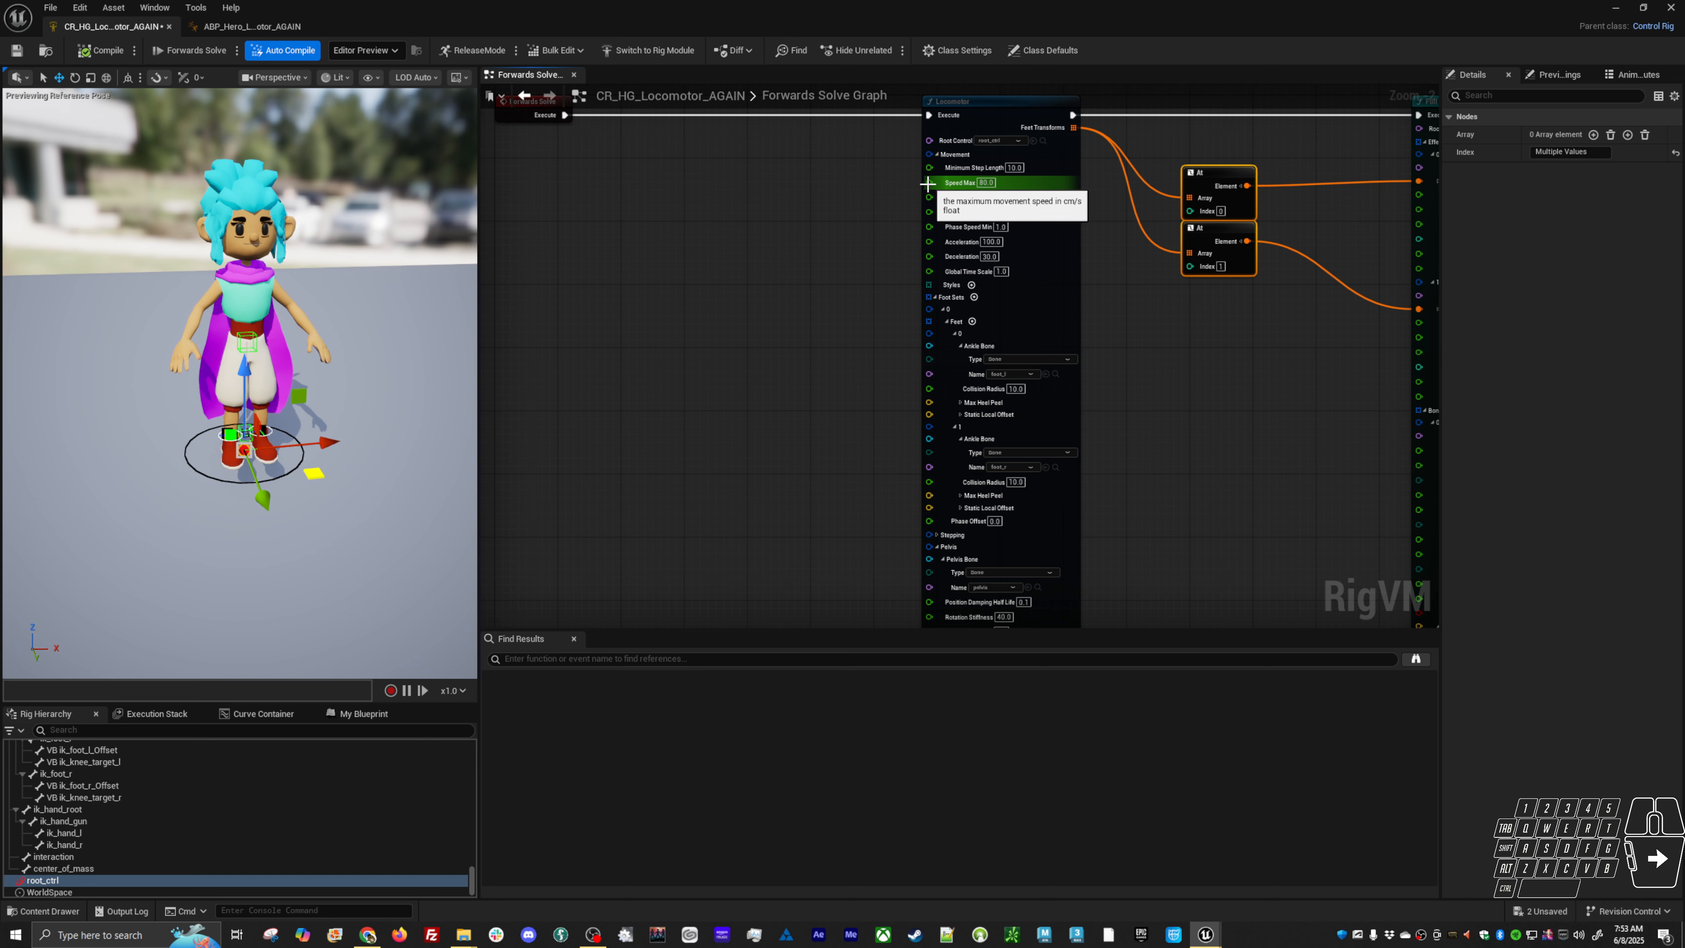
{"action": "left_click_drag", "start_coordinate": [928, 183], "coordinate": [729, 212]}
{"action": "left_click", "coordinate": [850, 261]}
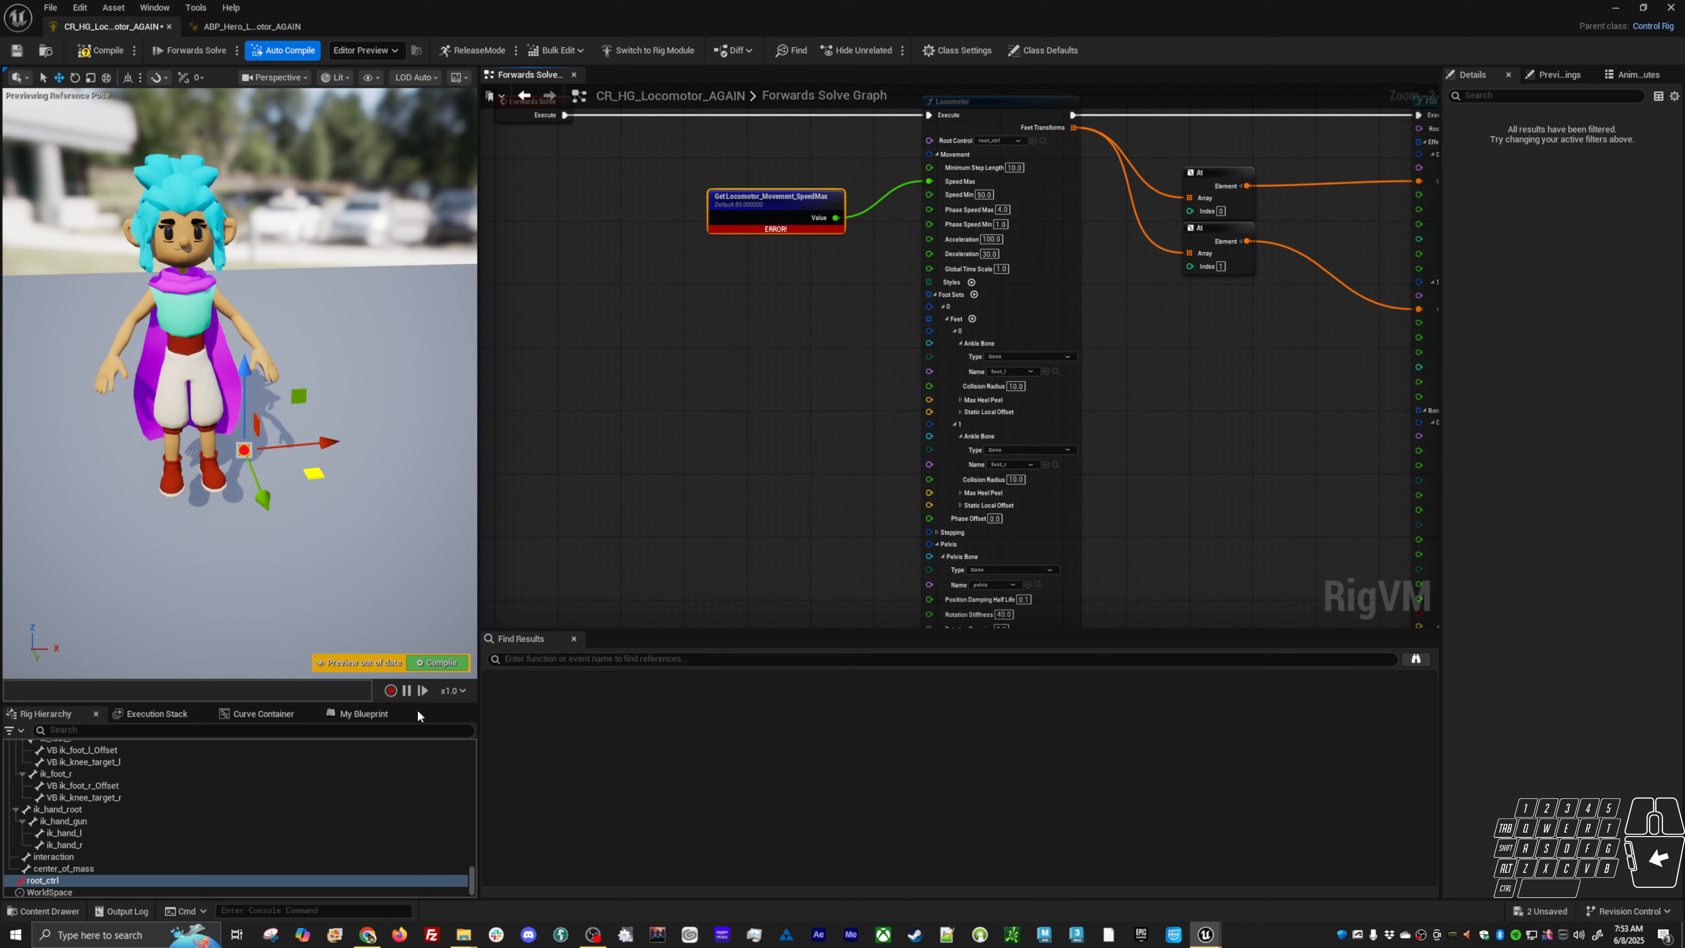
{"action": "left_click", "coordinate": [372, 713]}
Promote the Step Height input in the Locomotor node's Stepping settings to a variable
{"action": "right_click_drag", "start_coordinate": [1291, 307], "coordinate": [1233, 326]}
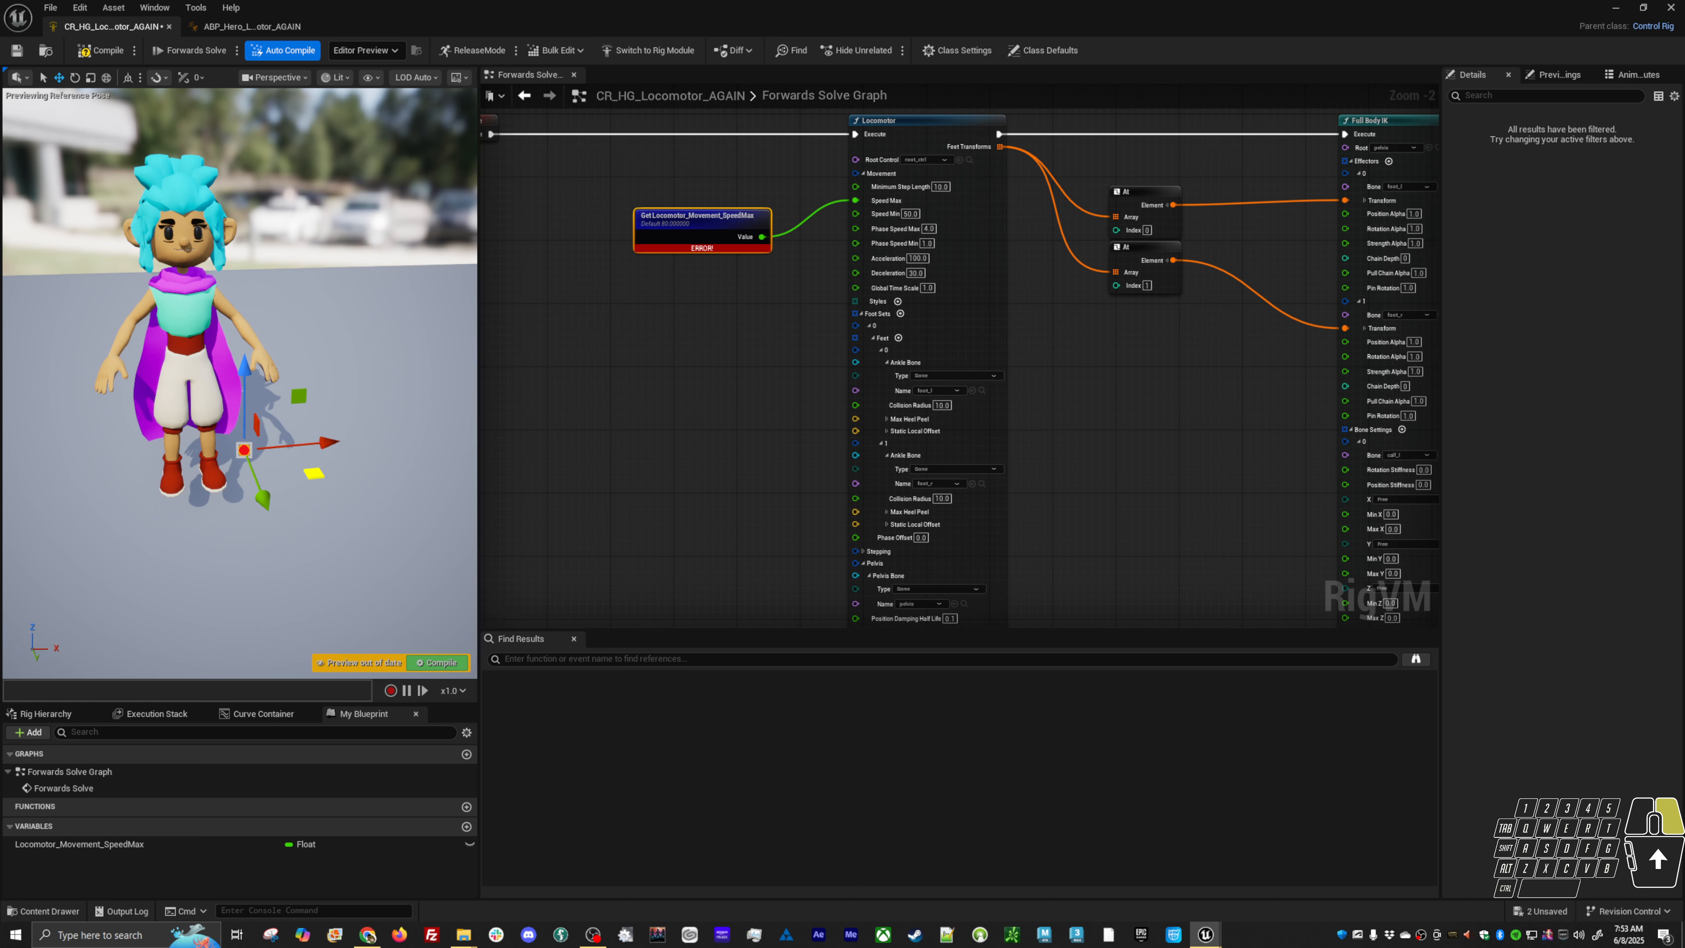
{"action": "right_click_drag", "start_coordinate": [1165, 559], "coordinate": [1025, 352]}
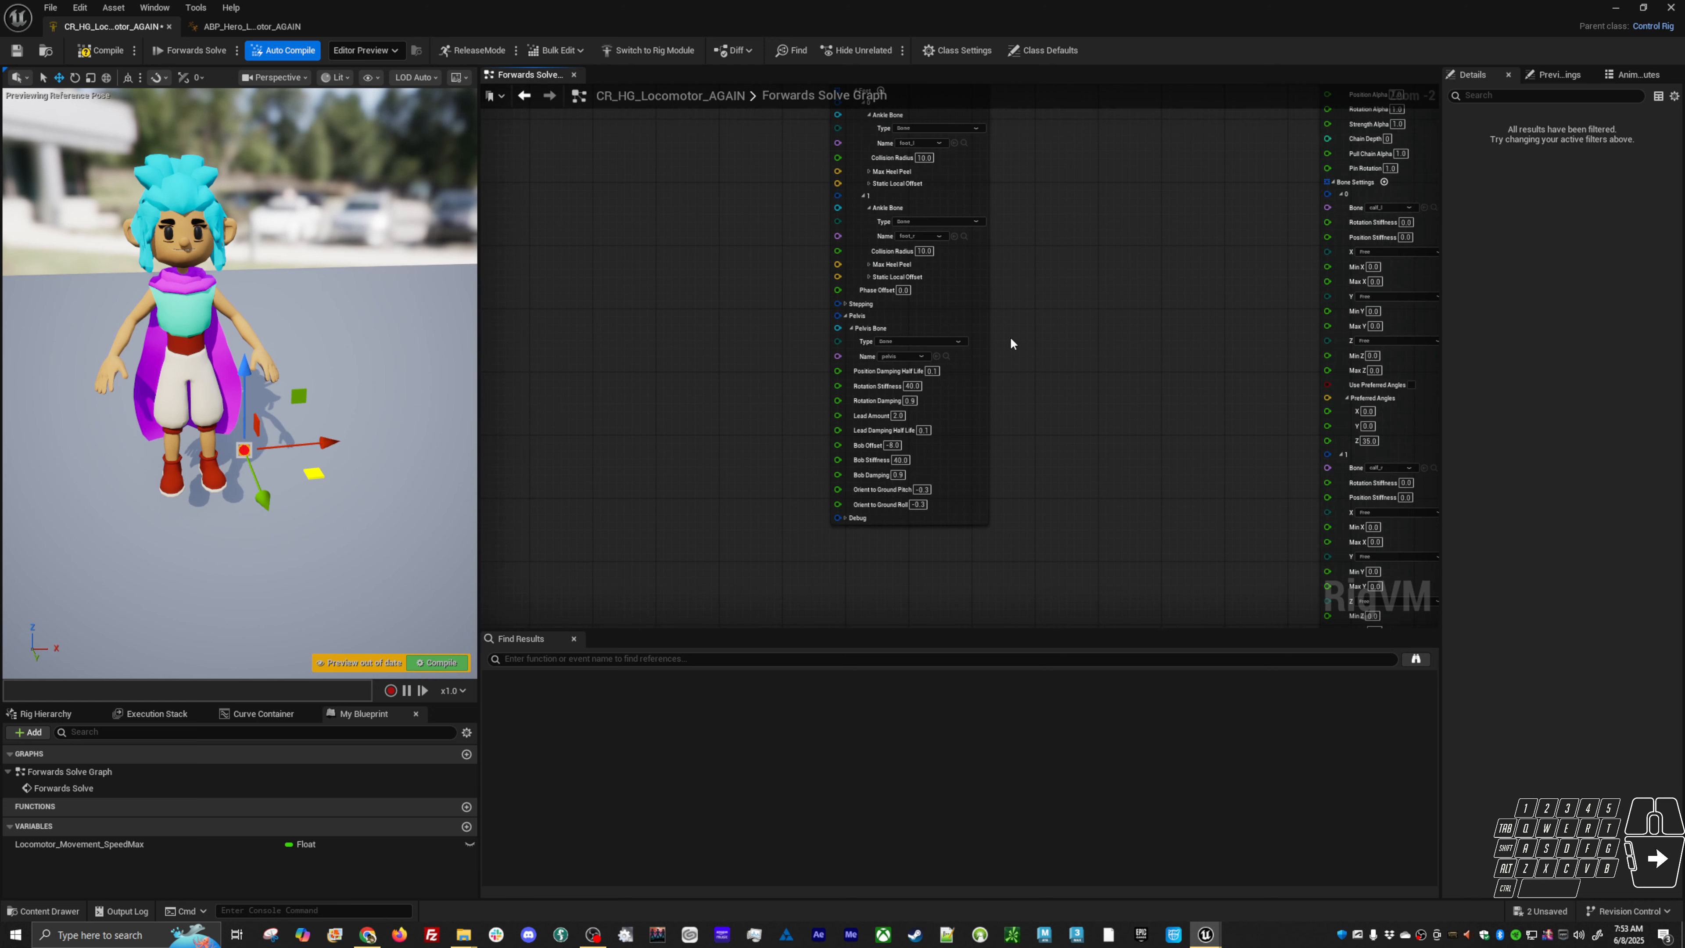
{"action": "left_click", "coordinate": [846, 303]}
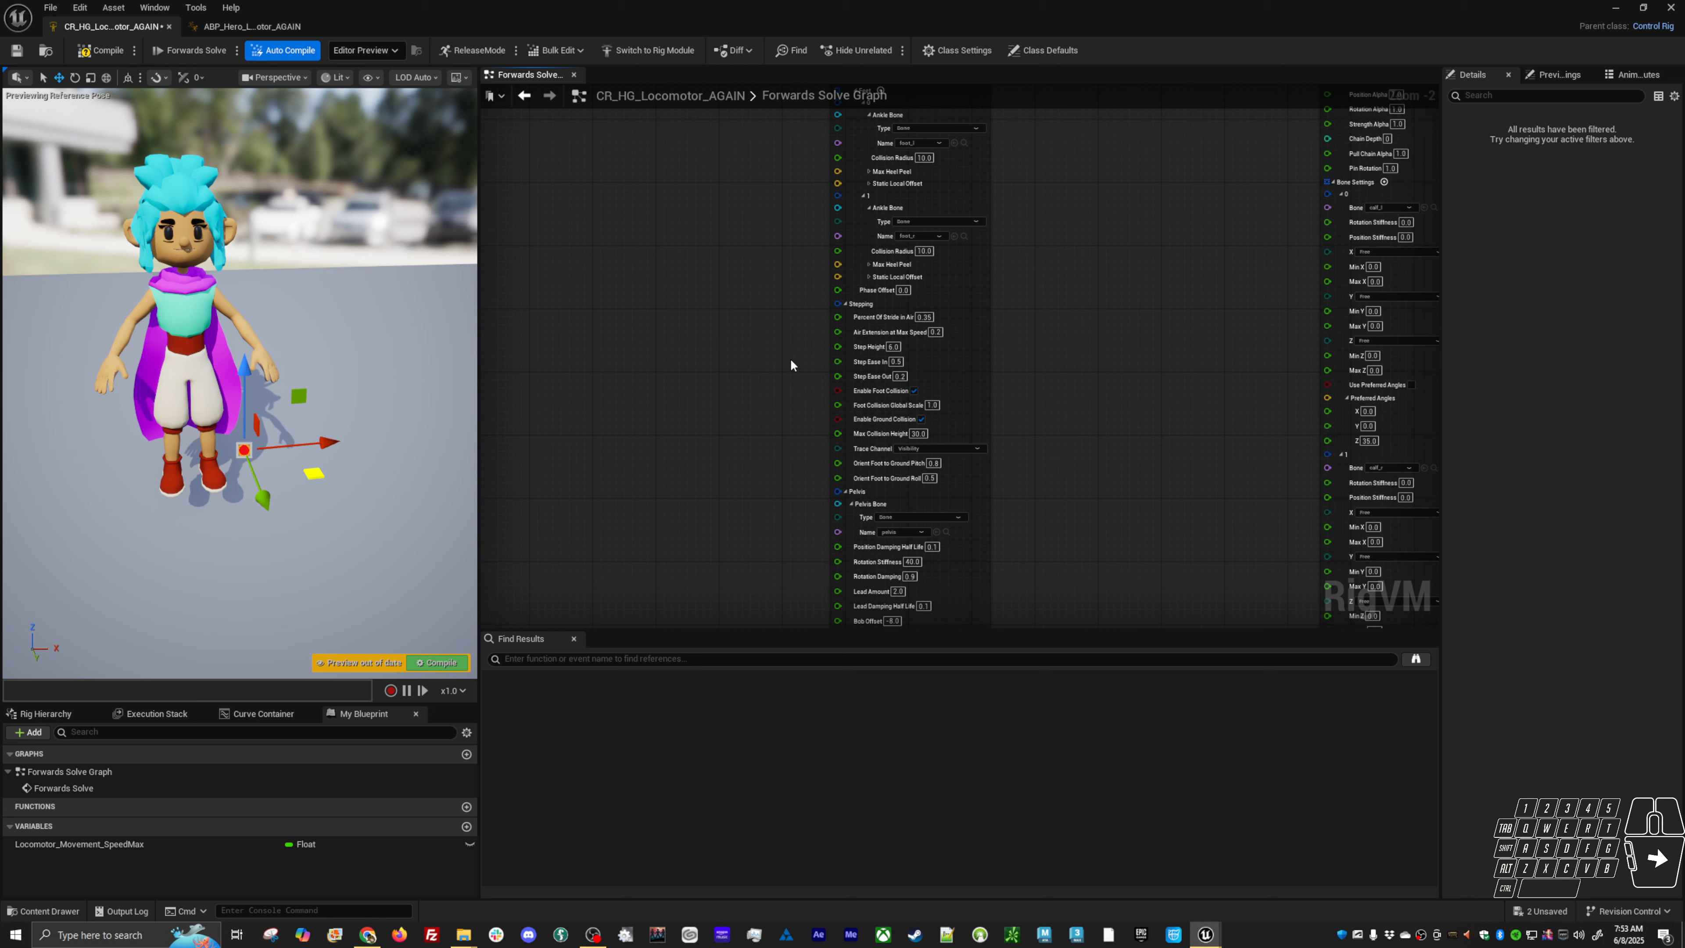
{"action": "left_click_drag", "start_coordinate": [846, 345], "coordinate": [660, 361]}
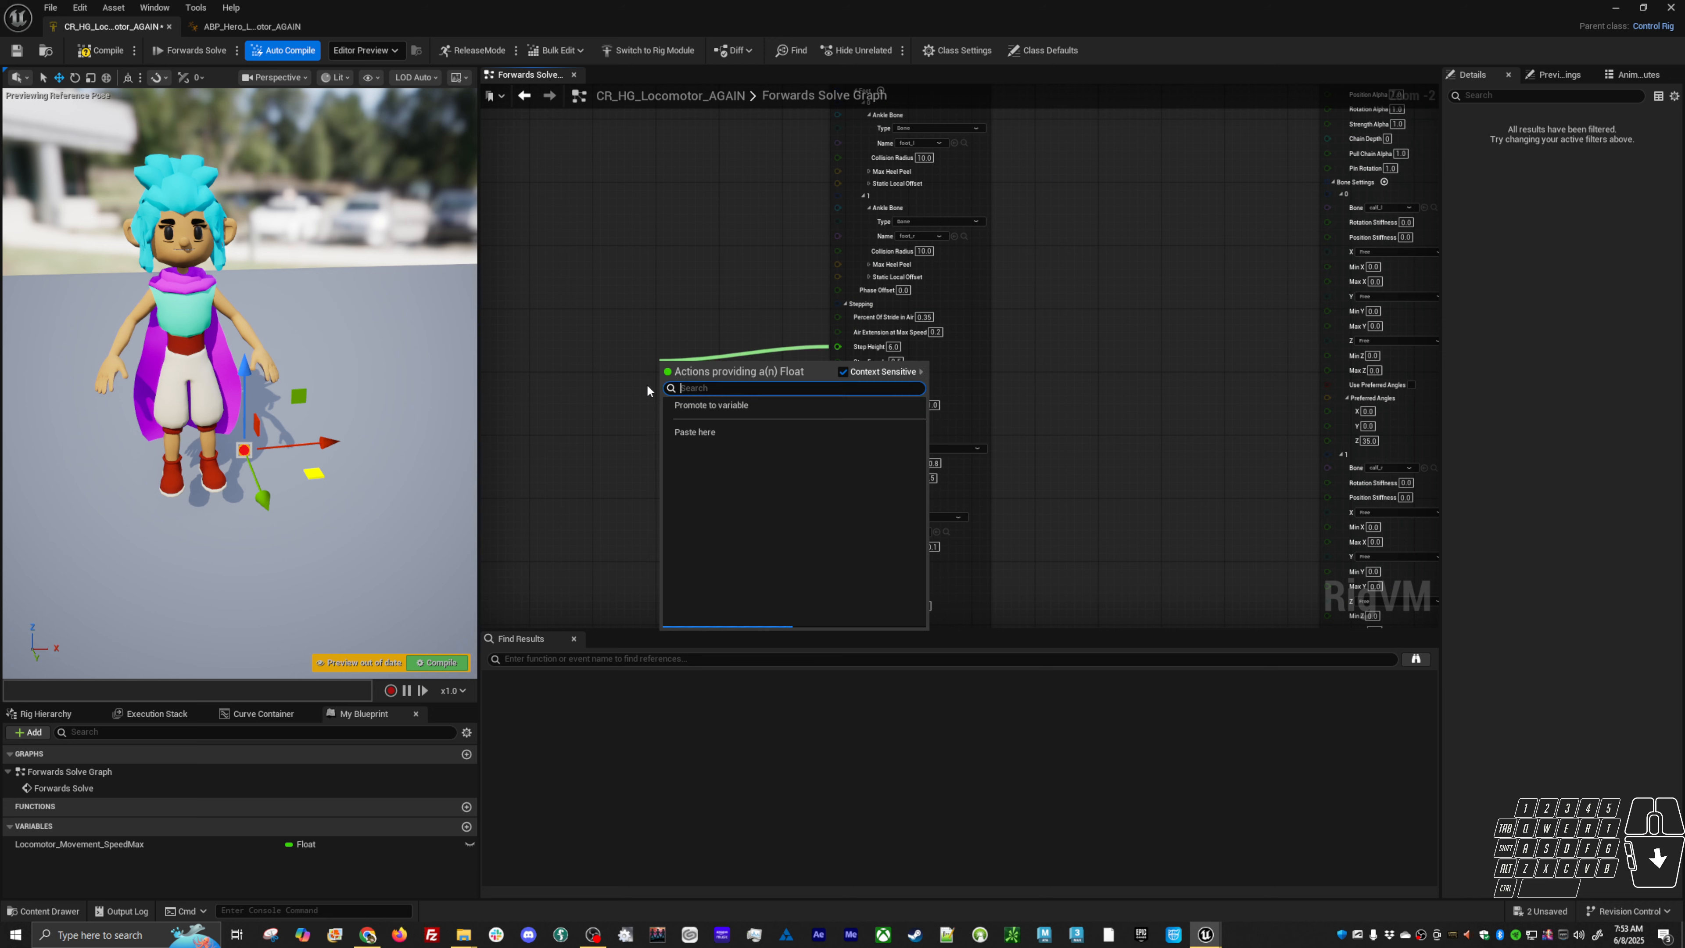
{"action": "left_click", "coordinate": [717, 417]}
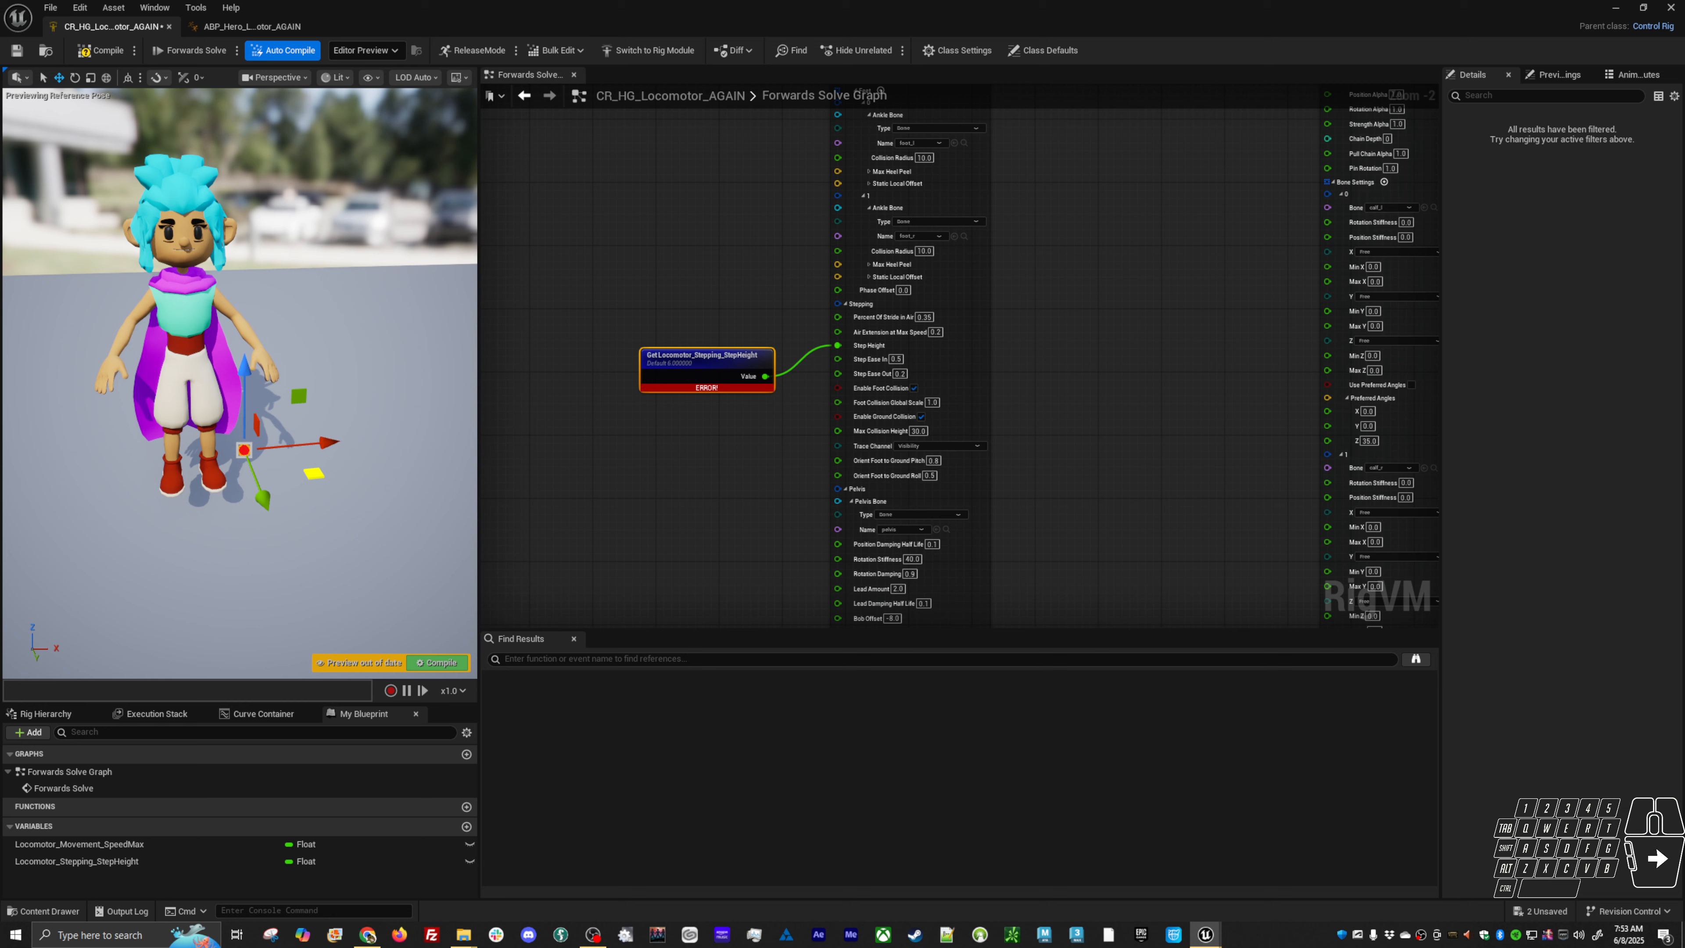
Add a Set Transform node to the graph and place it just below the Forwards Solve node
{"action": "right_click_drag", "start_coordinate": [698, 331], "coordinate": [753, 475]}
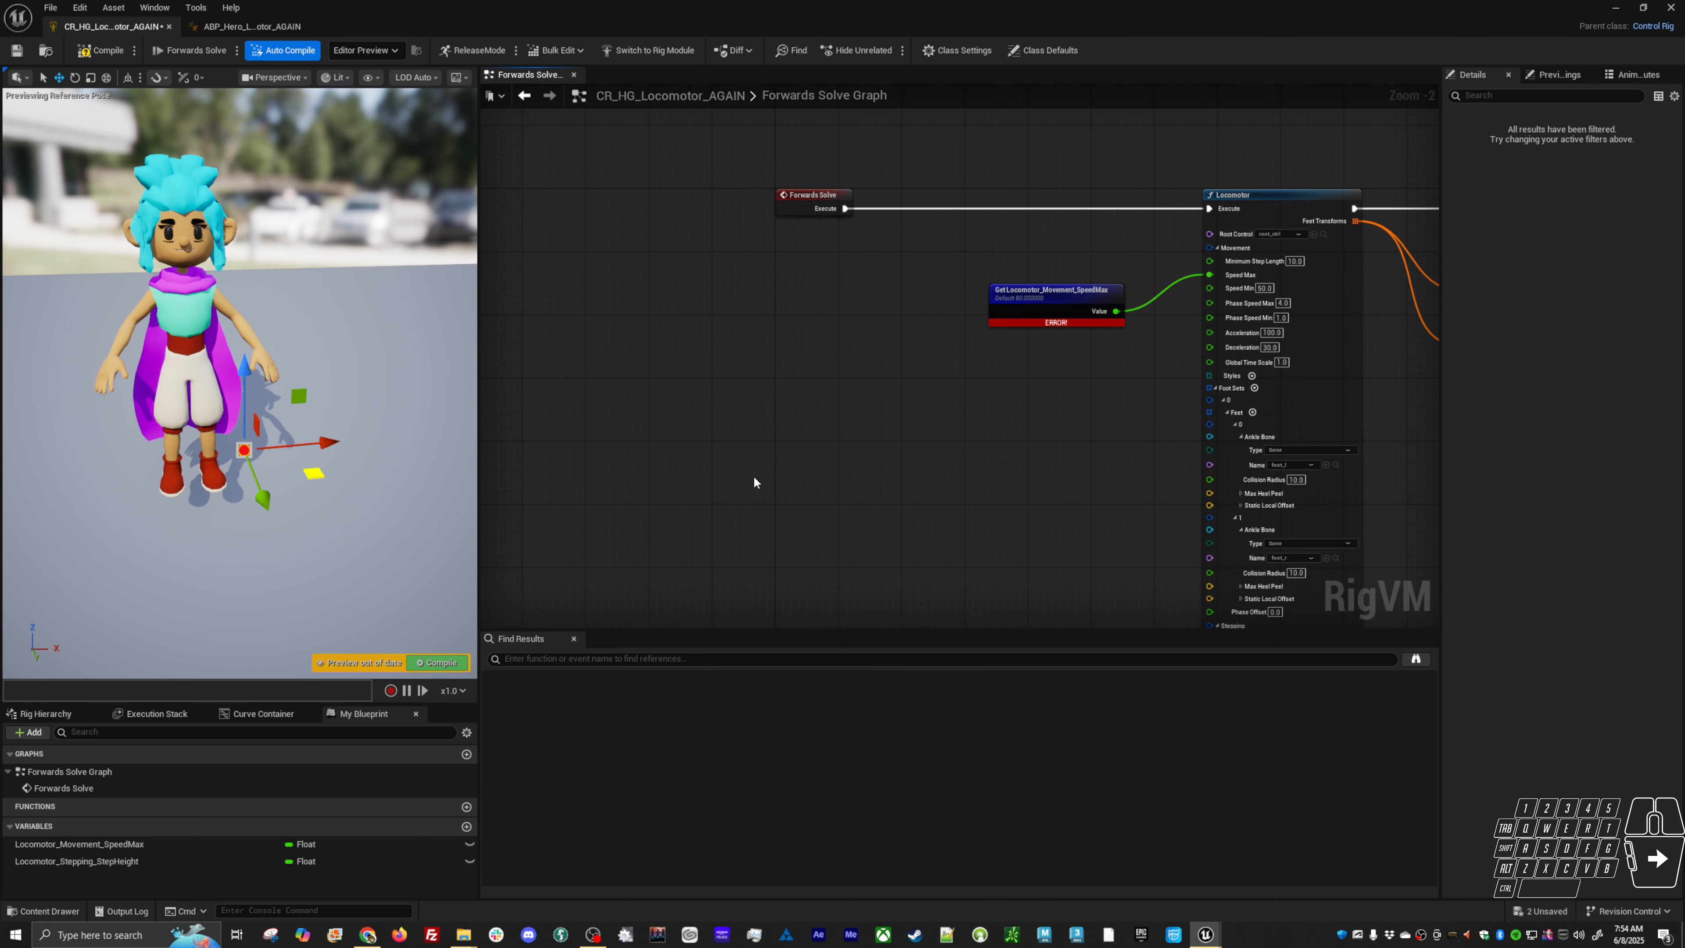
{"action": "right_click", "coordinate": [753, 472]}
{"action": "type", "text": "set transform"}
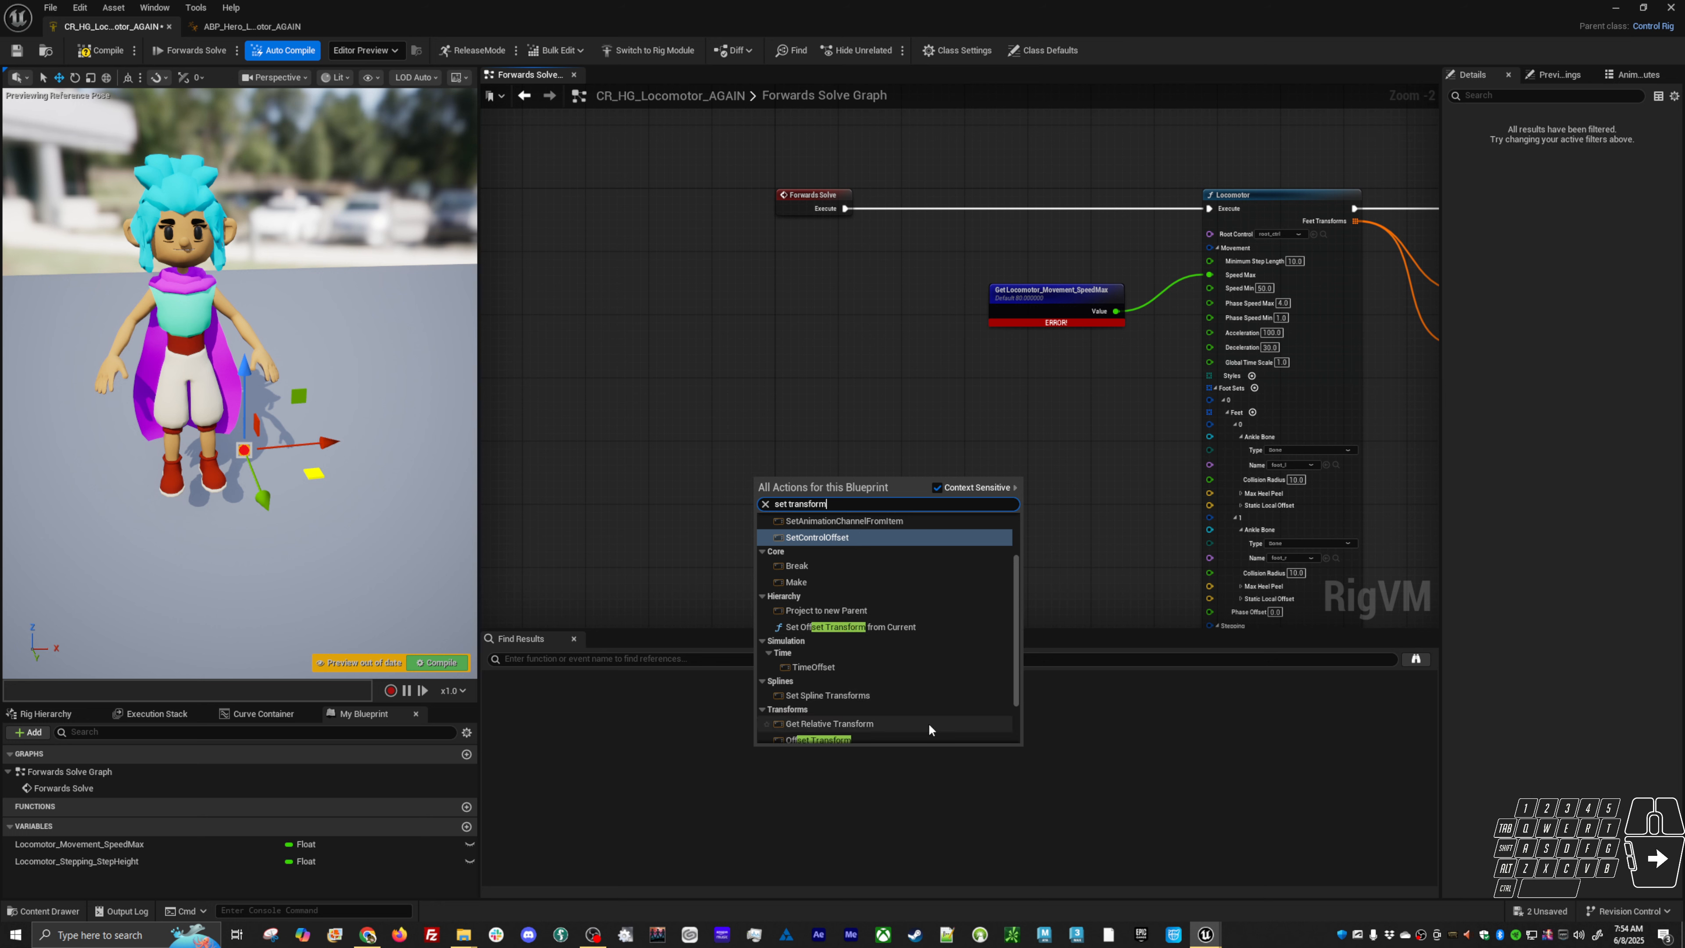
{"action": "scroll", "coordinate": [878, 718], "scroll_direction": "down", "scroll_amount": 2}
{"action": "left_click", "coordinate": [859, 723]}
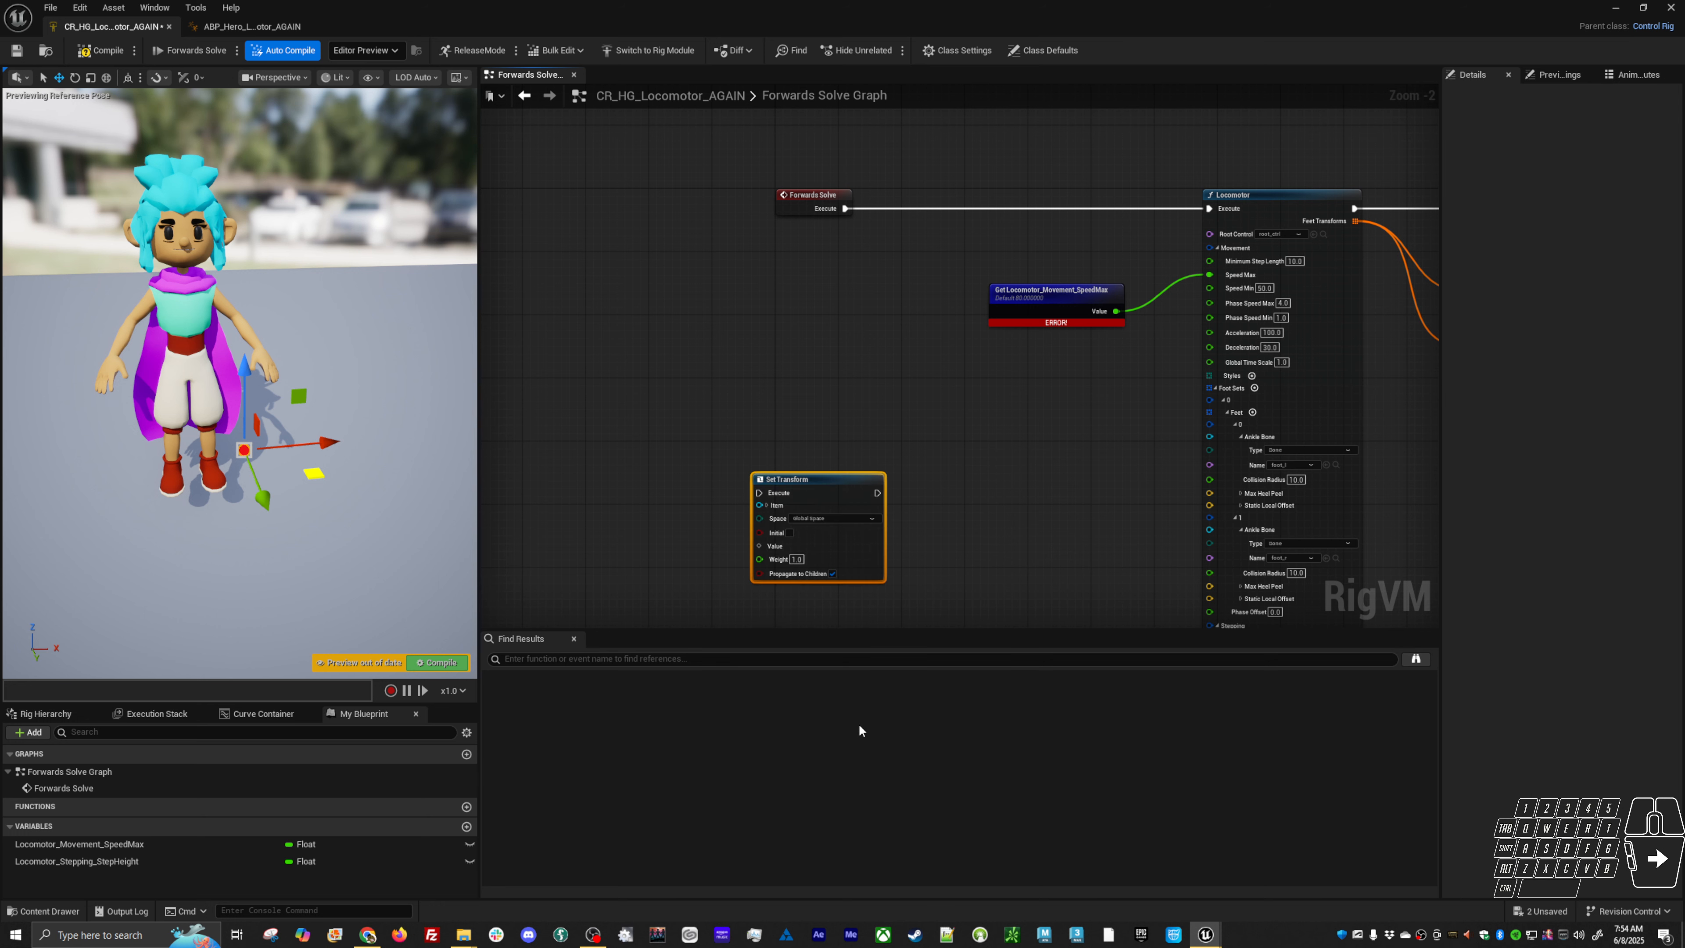
{"action": "left_click_drag", "start_coordinate": [808, 487], "coordinate": [862, 268]}
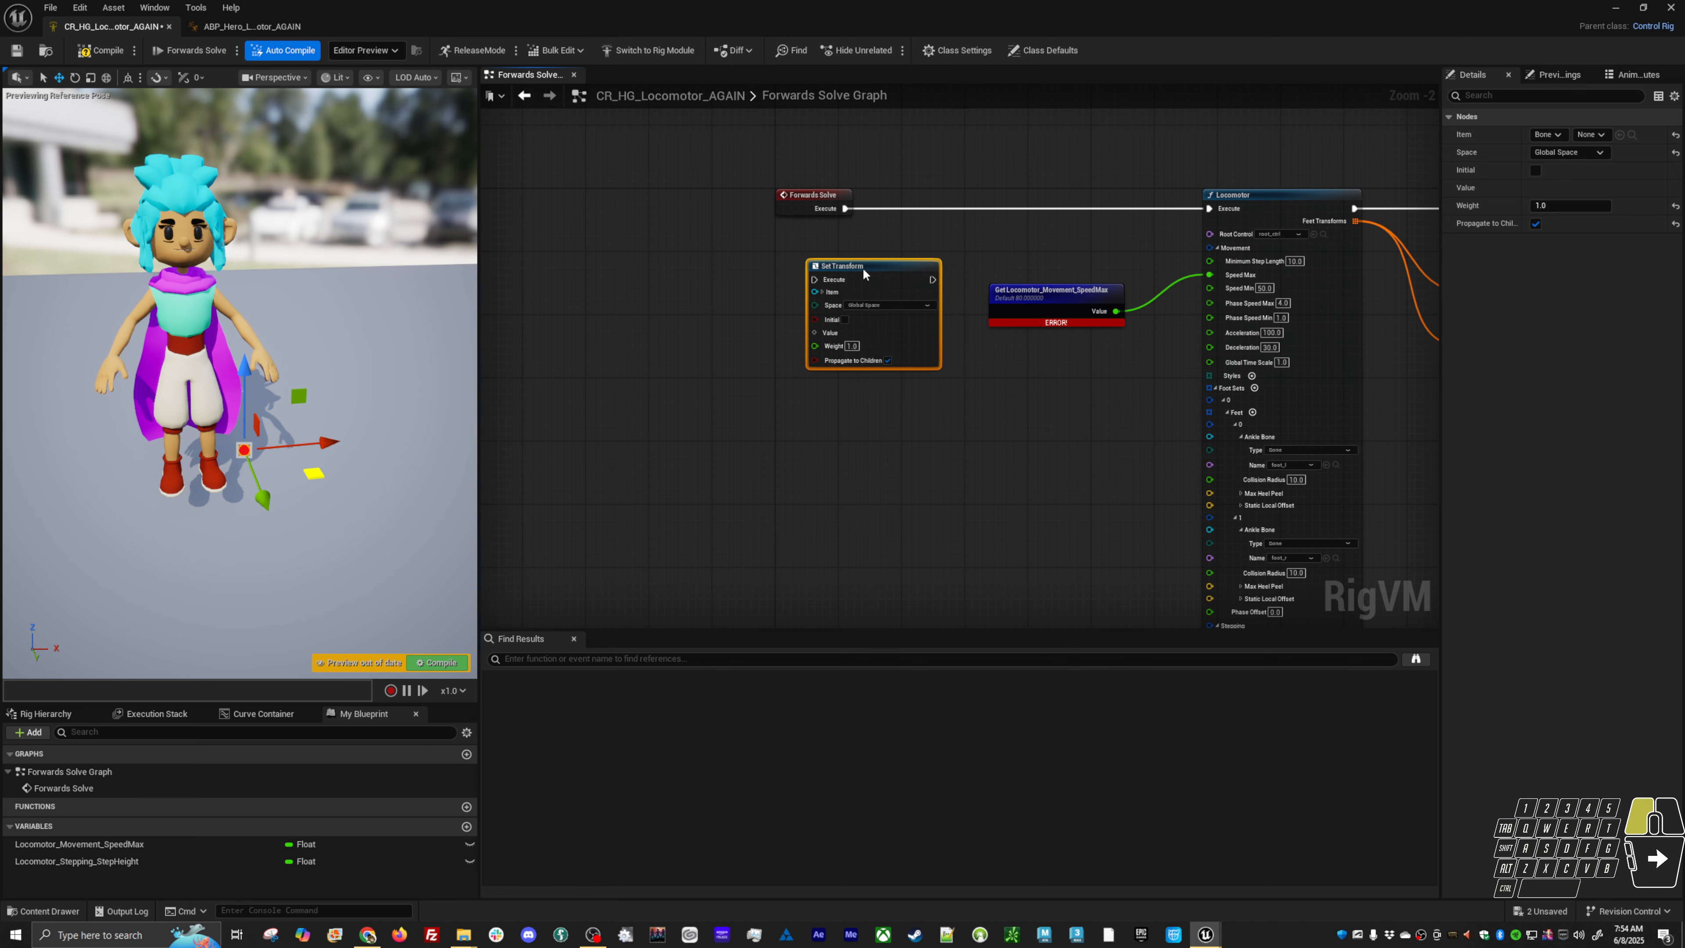
Set the Set Transform node's item type to Control and its name to root_ctrl
{"action": "right_click_drag", "start_coordinate": [861, 332], "coordinate": [856, 387]}
{"action": "scroll", "coordinate": [856, 387], "scroll_direction": "up", "scroll_amount": 3}
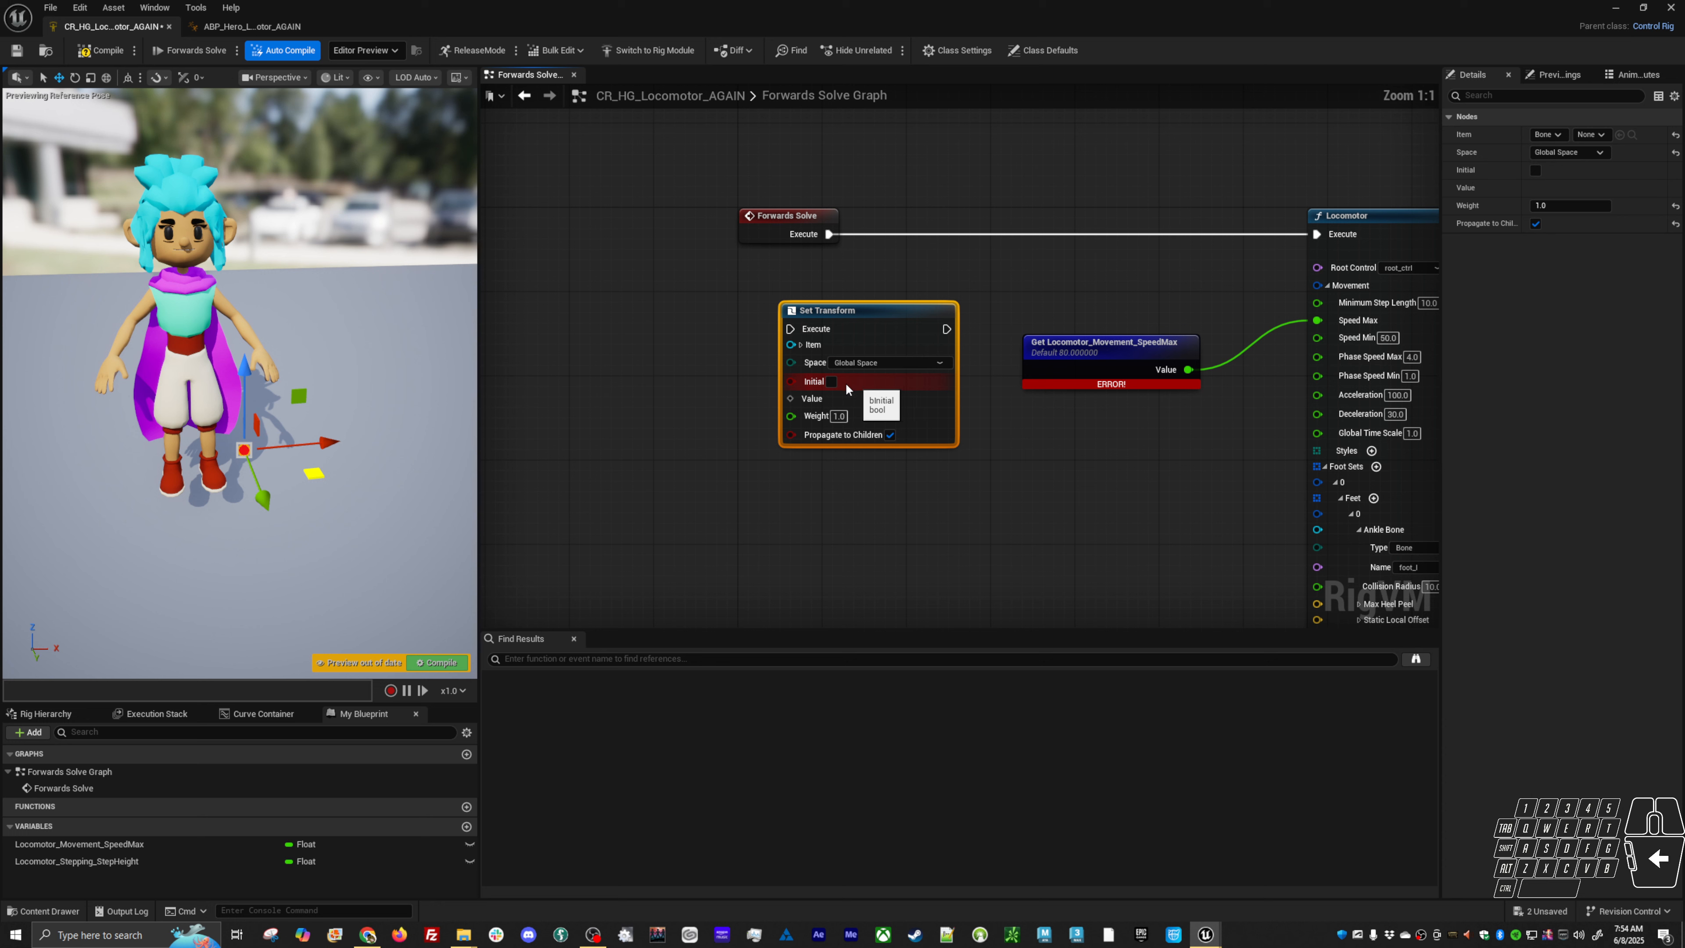
{"action": "left_click", "coordinate": [801, 345]}
{"action": "left_click", "coordinate": [863, 361]}
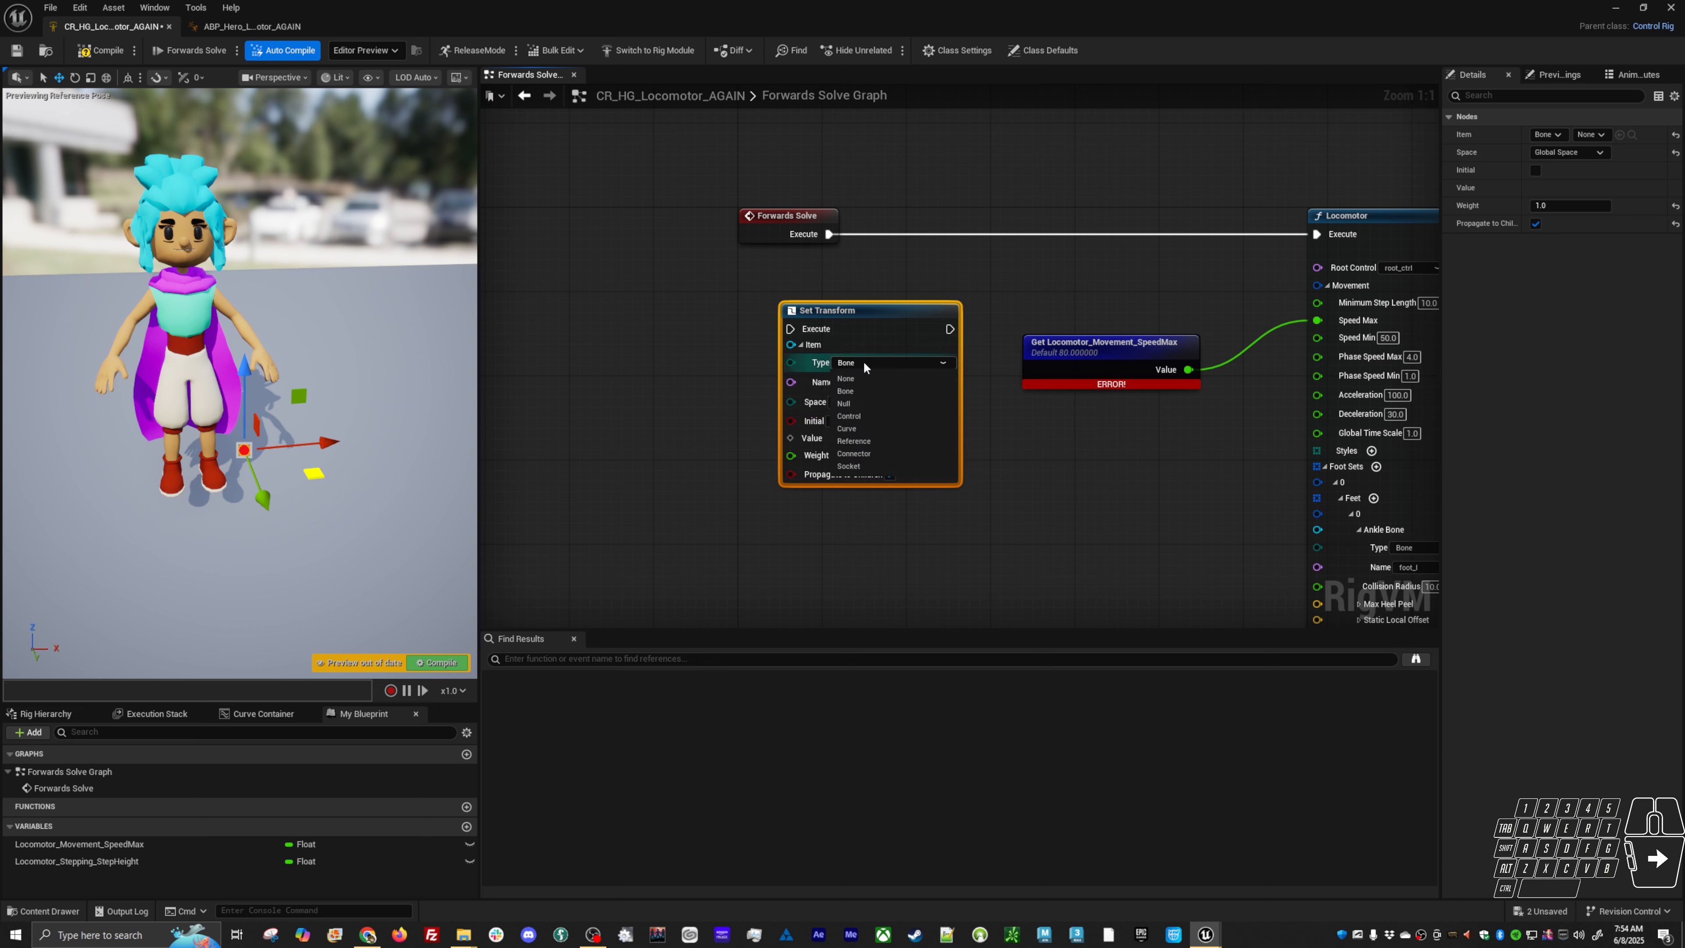
{"action": "left_click", "coordinate": [870, 420]}
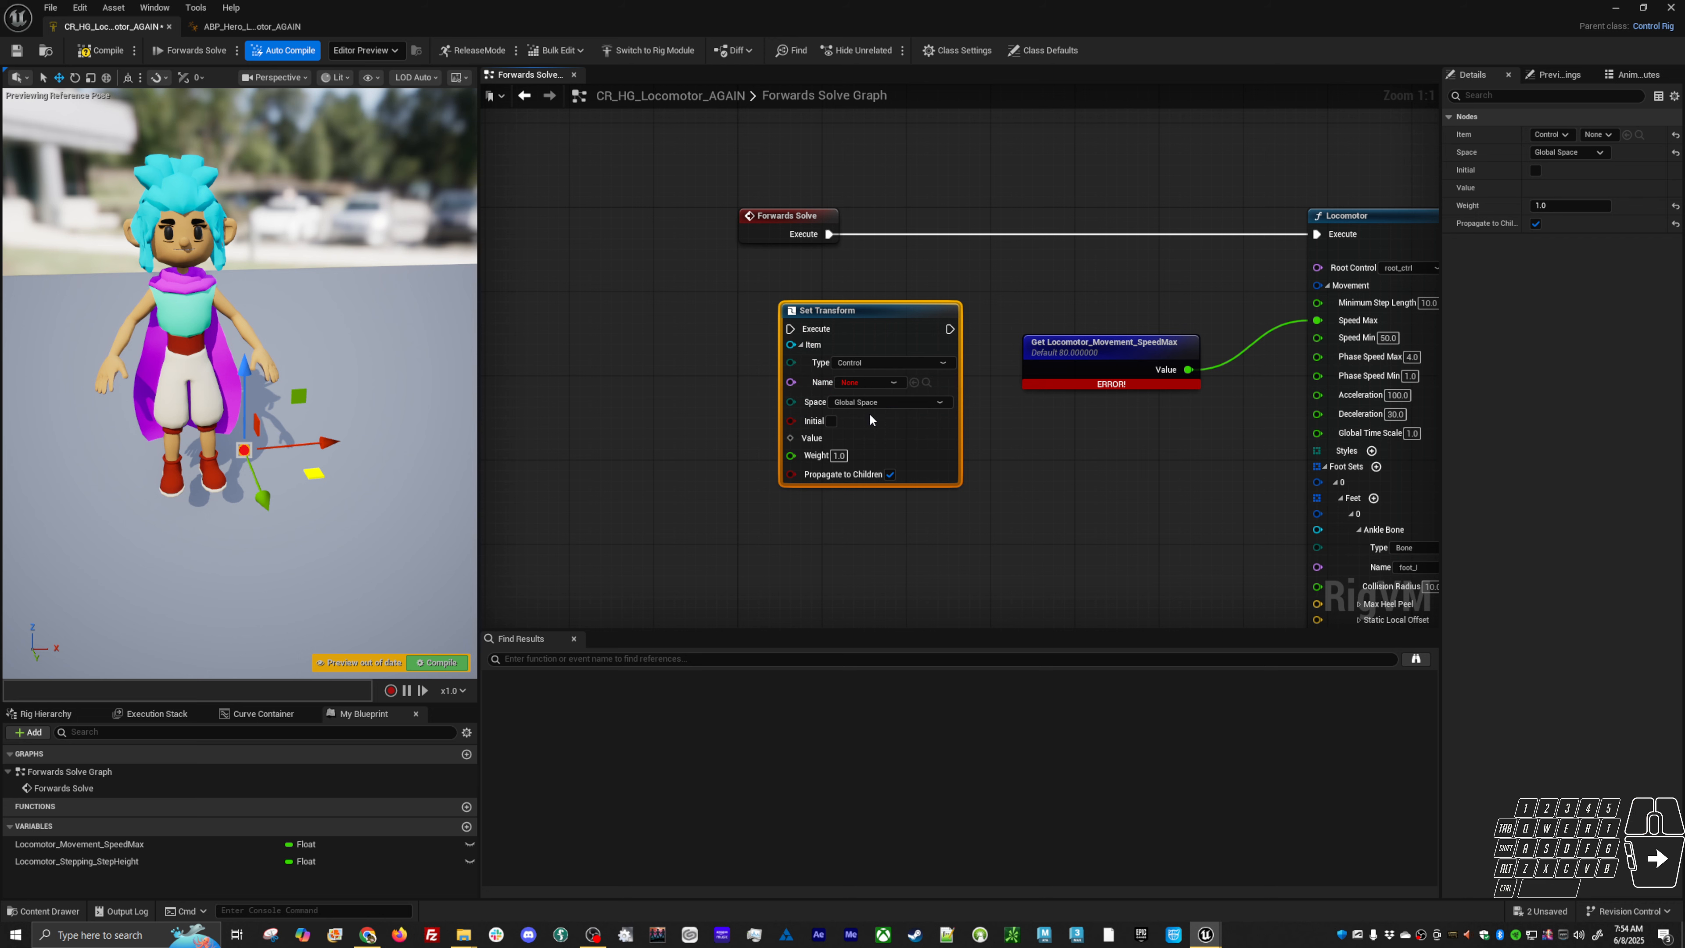
Wire Set Transform's execution between Forwards Solve and Locomotor, aligning it with them and moving the Locomotor_Movement_SpeedMax getter below
{"action": "left_click_drag", "start_coordinate": [828, 234], "coordinate": [798, 329]}
{"action": "left_click_drag", "start_coordinate": [950, 329], "coordinate": [1317, 233]}
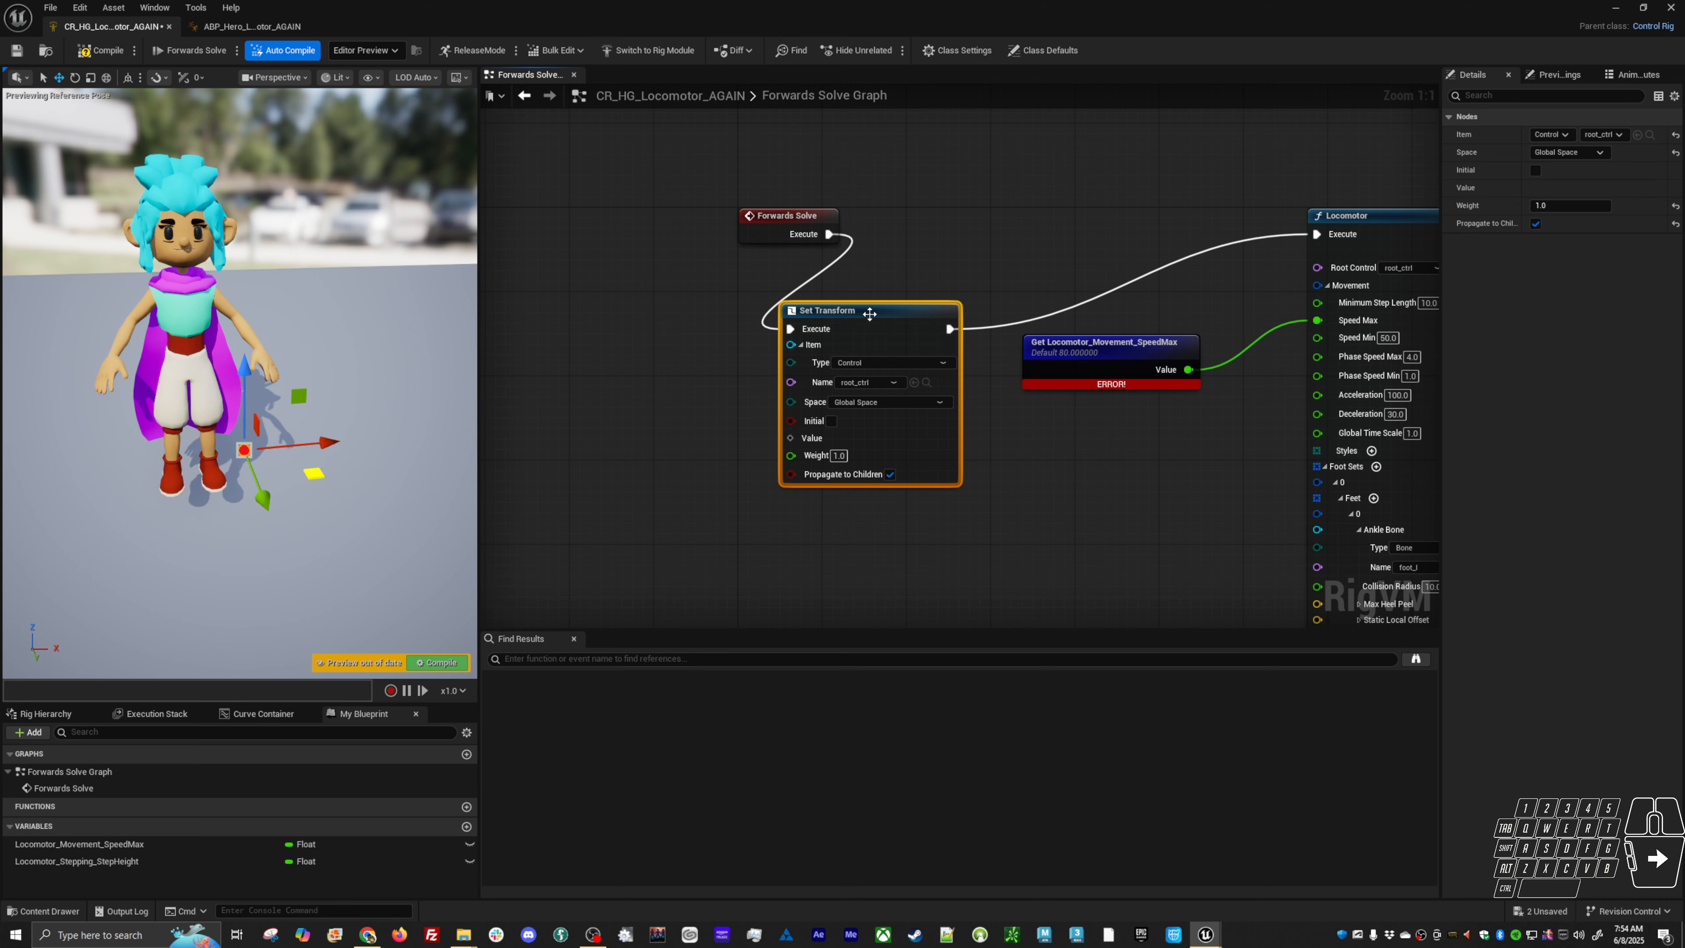
{"action": "left_click_drag", "start_coordinate": [869, 313], "coordinate": [1002, 223]}
{"action": "left_click_drag", "start_coordinate": [1112, 359], "coordinate": [1167, 496]}
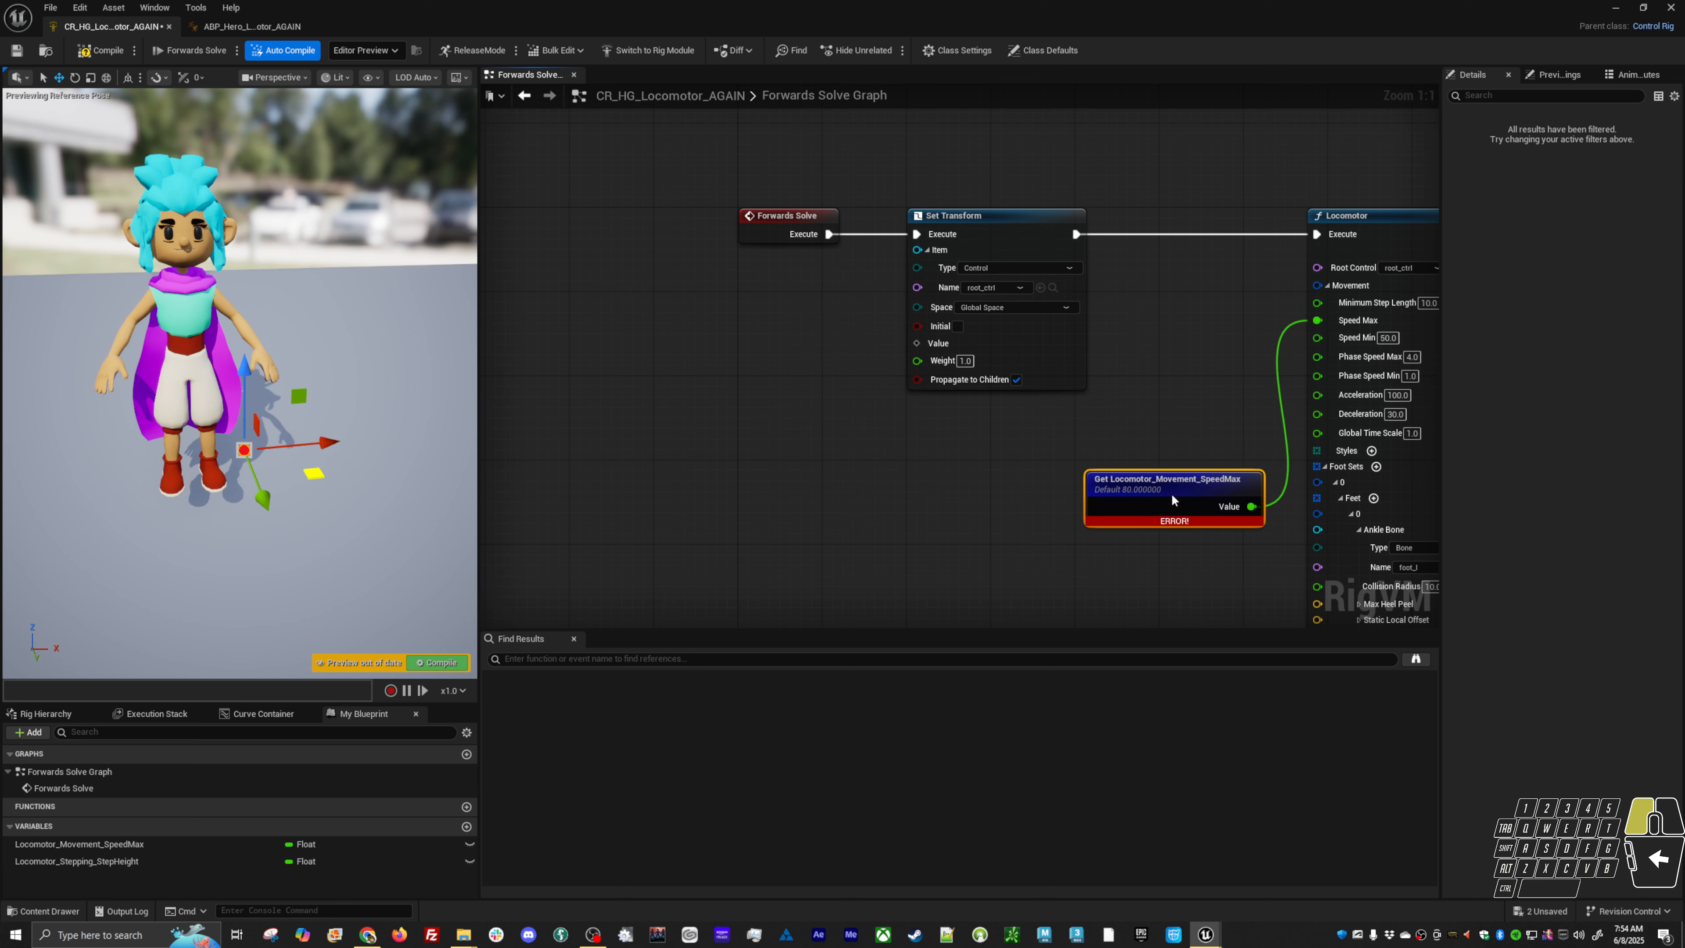
{"action": "left_click_drag", "start_coordinate": [916, 343], "coordinate": [834, 376]}
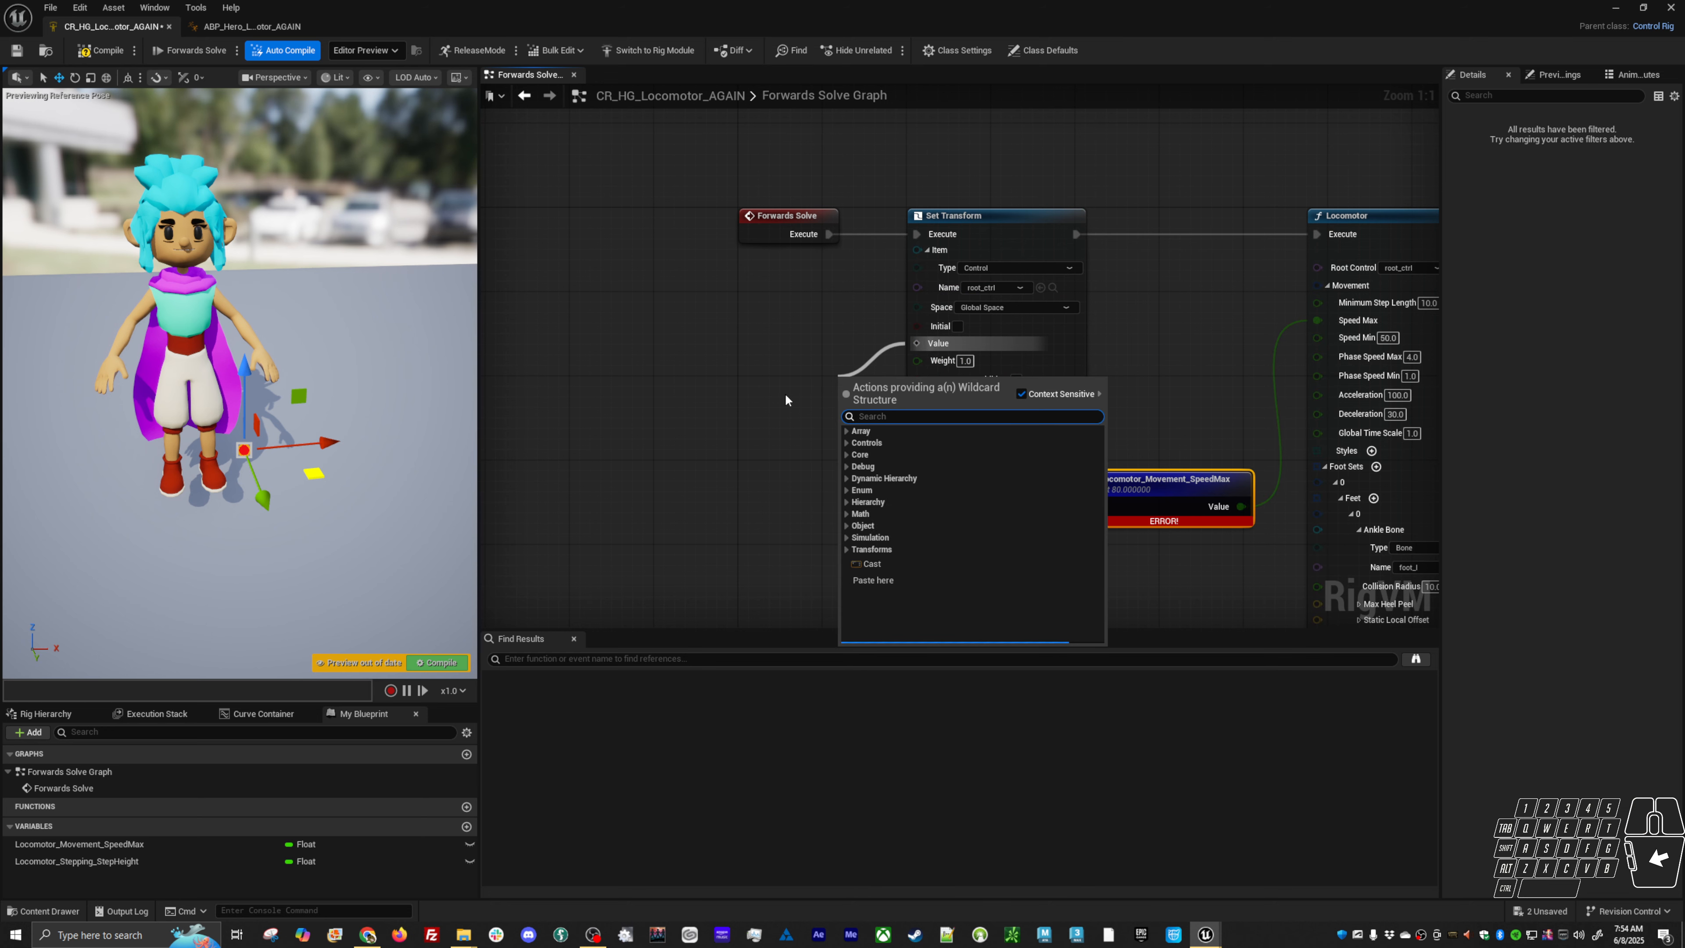
{"action": "left_click", "coordinate": [670, 435]}
{"action": "right_click", "coordinate": [670, 438]}
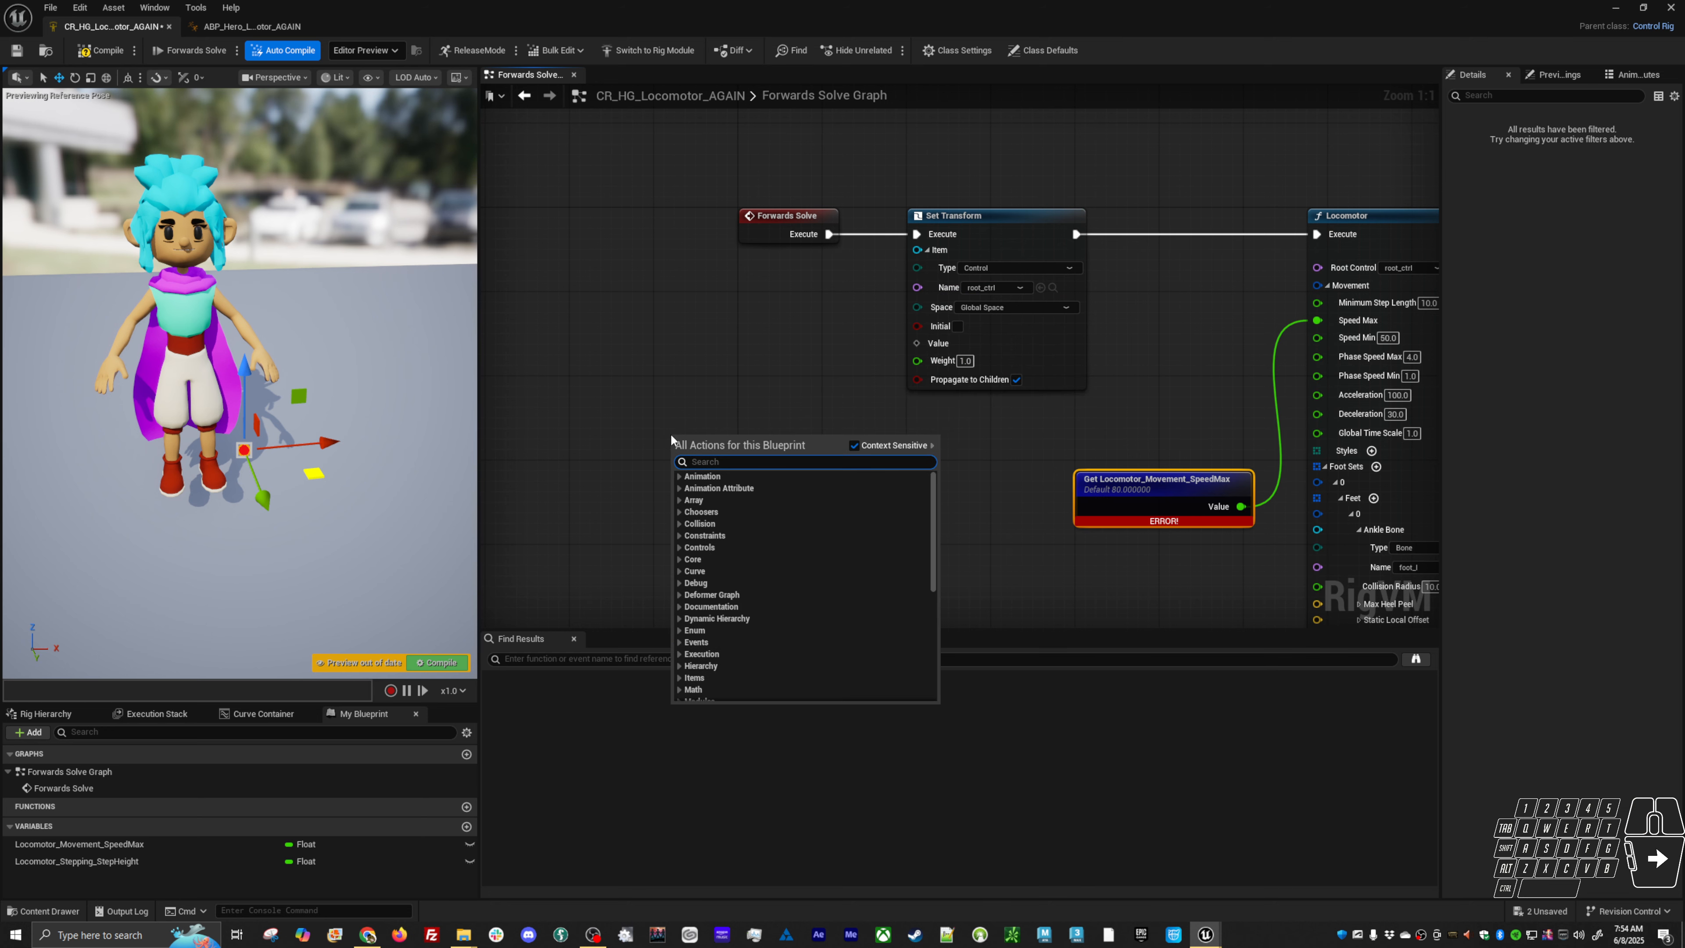
{"action": "right_click", "coordinate": [625, 395]}
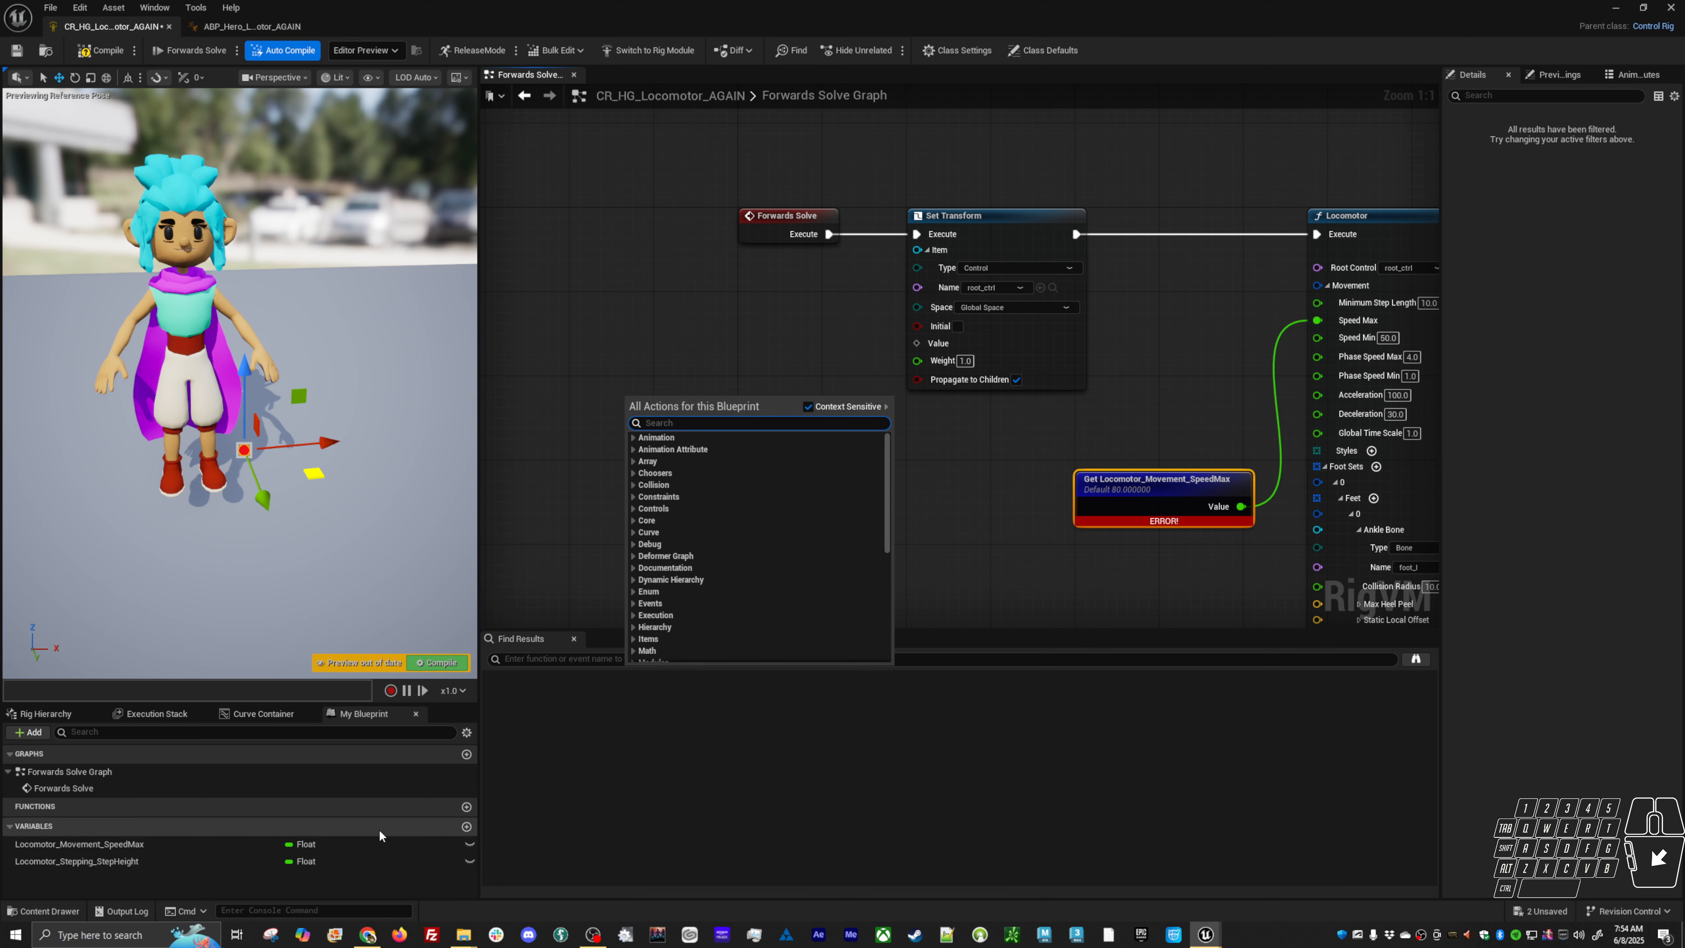